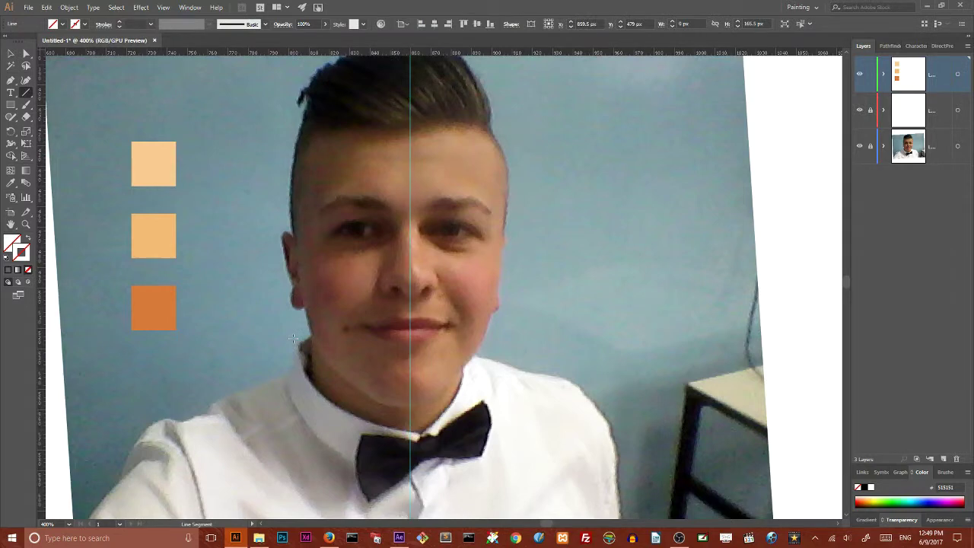
- Add a new layer for the outlines and dim the selfie photo layer to 50%
click(10, 79)
click(944, 458)
double_click(943, 183)
click(624, 289)
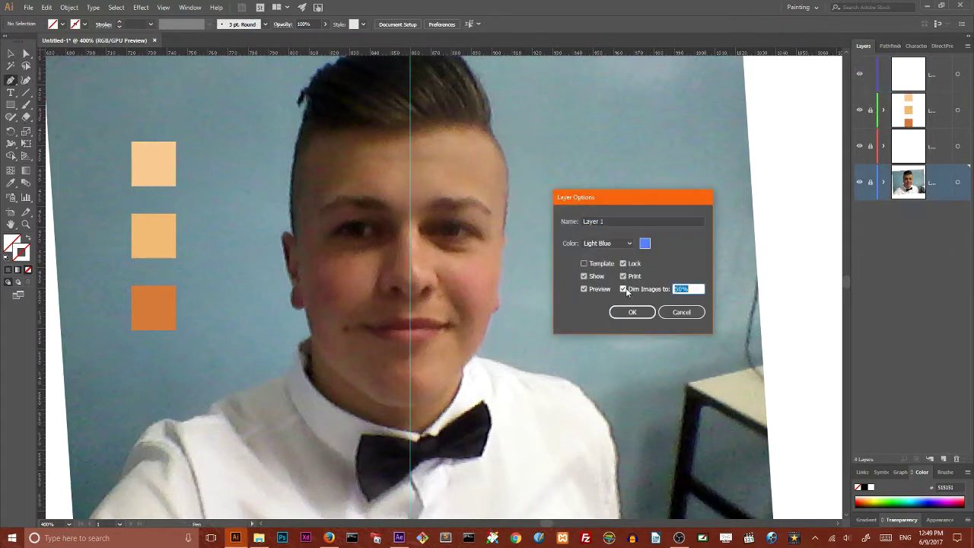
click(629, 310)
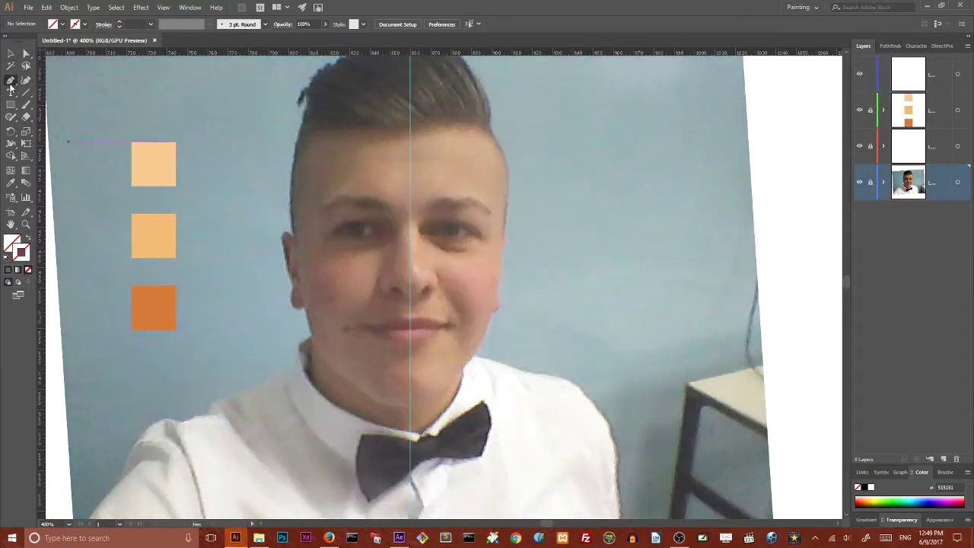
- Trace the left half of the face outline from the centre line along the cheek
click(417, 122)
drag(415, 428, 389, 427)
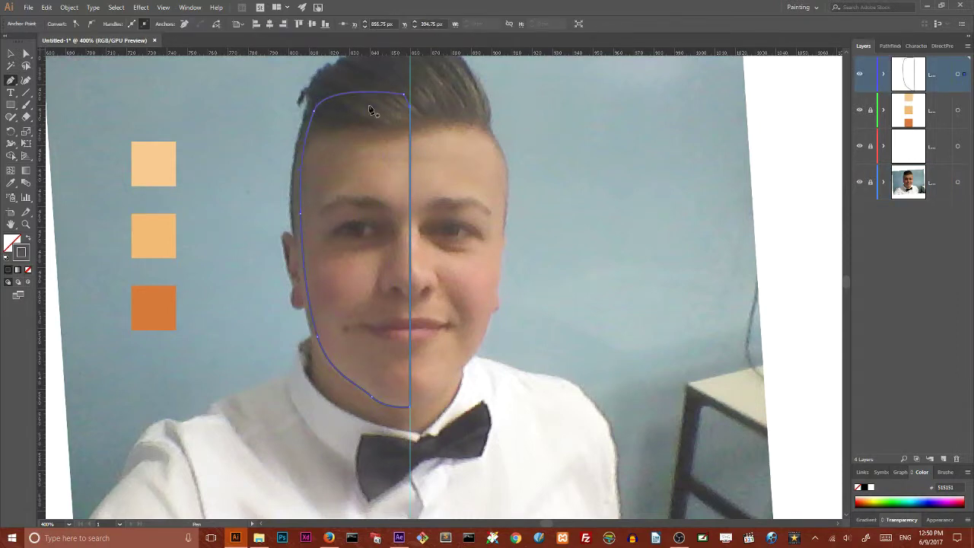
click(221, 274)
key(ctrl+plus)
- On a new layer, trace the nose outline from the brow down around the nostril
click(10, 80)
key(ctrl+l)
click(355, 157)
drag(344, 248, 318, 261)
key(ctrl+z)
click(344, 129)
drag(360, 158, 361, 161)
drag(348, 257, 348, 260)
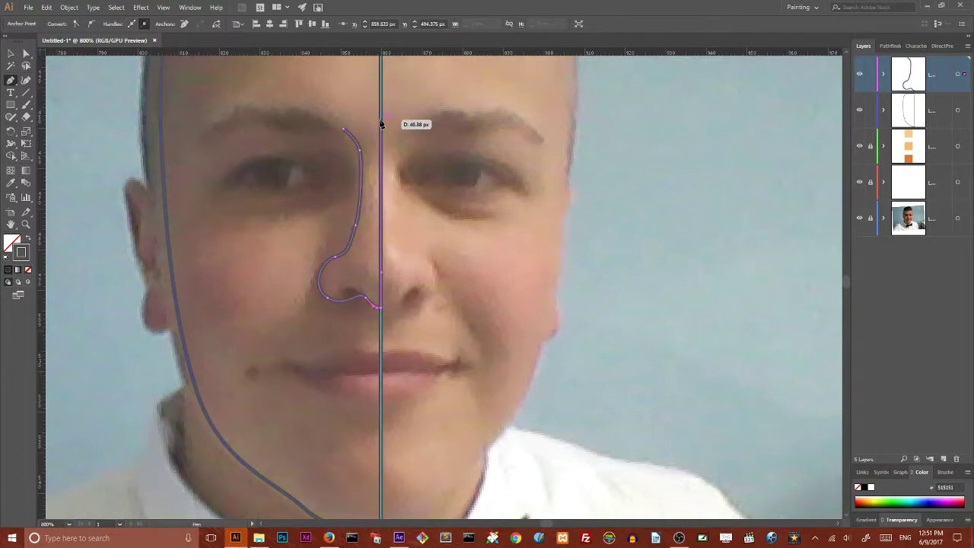
ctrl+click(236, 233)
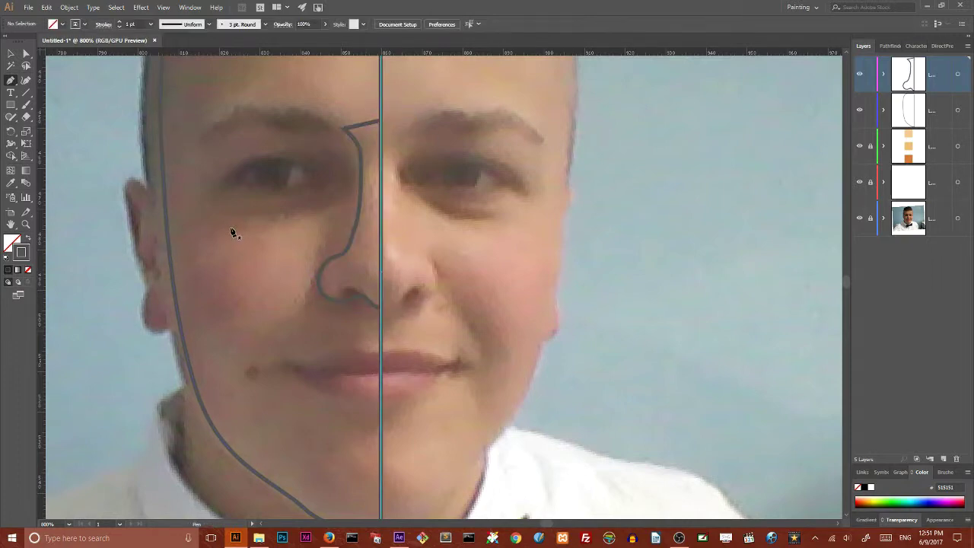
scroll(473, 228, up, 2)
- On a new layer, draw the closed almond-shaped outline of the left eye
key(ctrl+l)
click(228, 255)
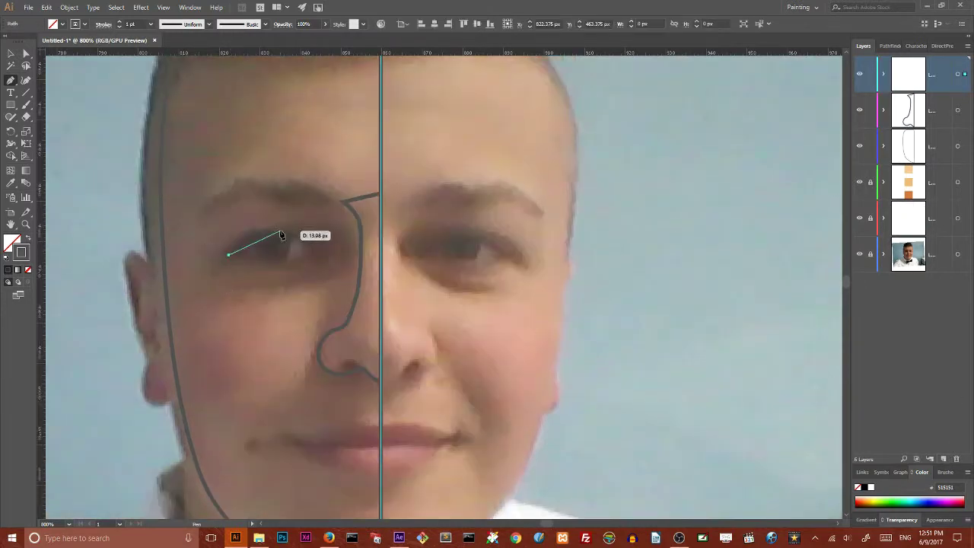
click(324, 253)
click(244, 263)
ctrl+click(204, 162)
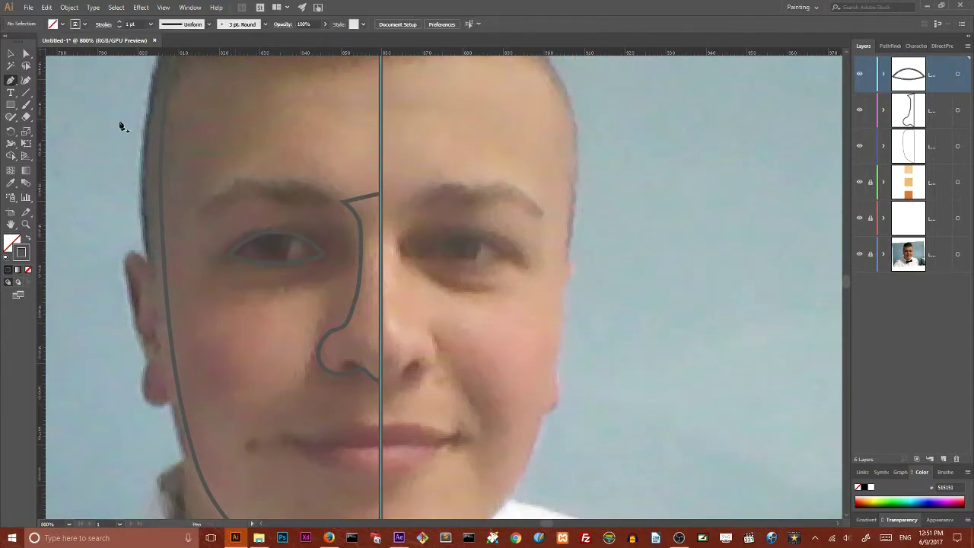
- Draw a round iris and clip it inside the eye shape
drag(10, 104, 53, 127)
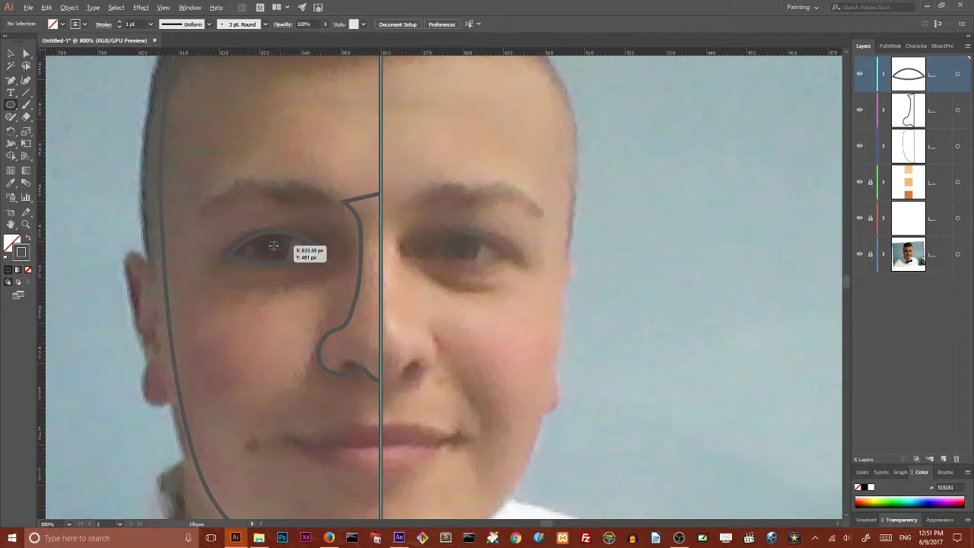
key(ctrl+z)
key(ctrl+z)
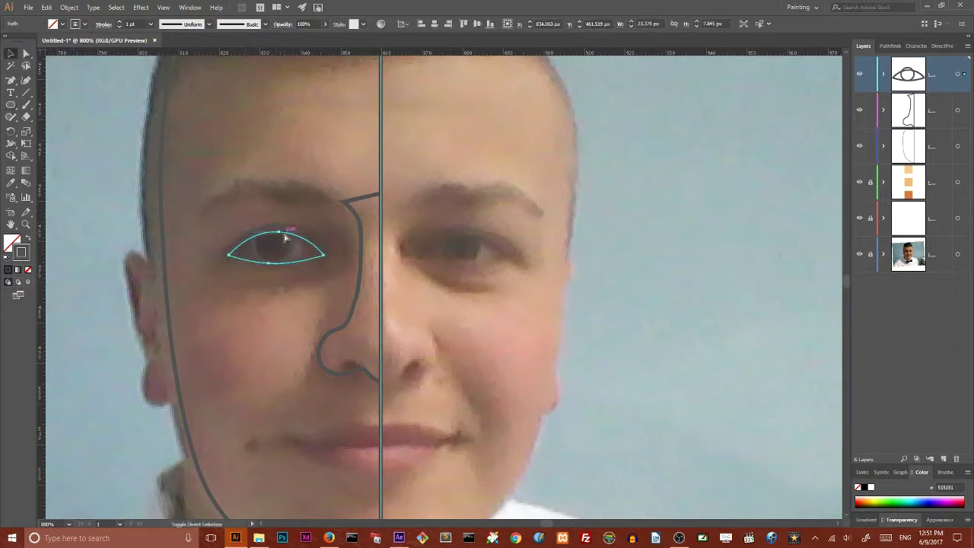
right_click(285, 238)
click(327, 348)
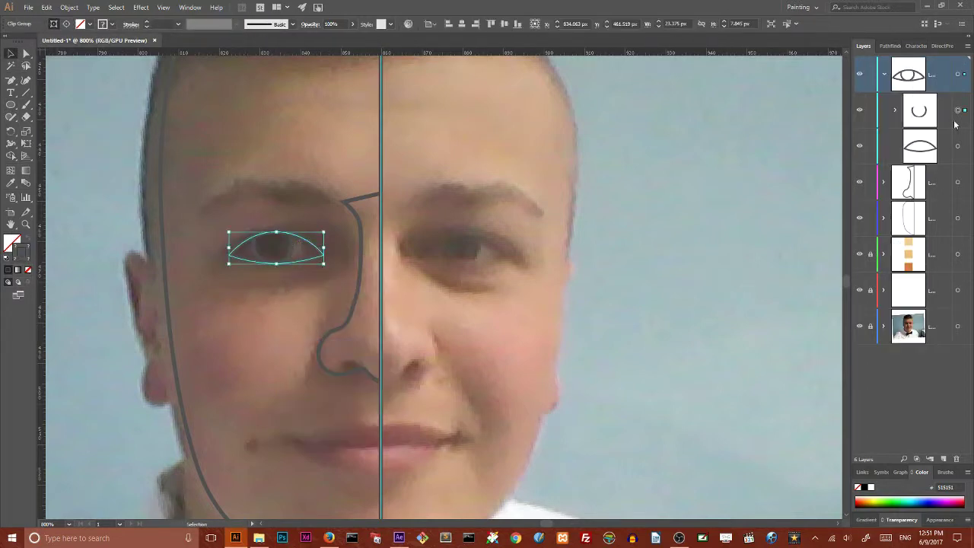
click(272, 243)
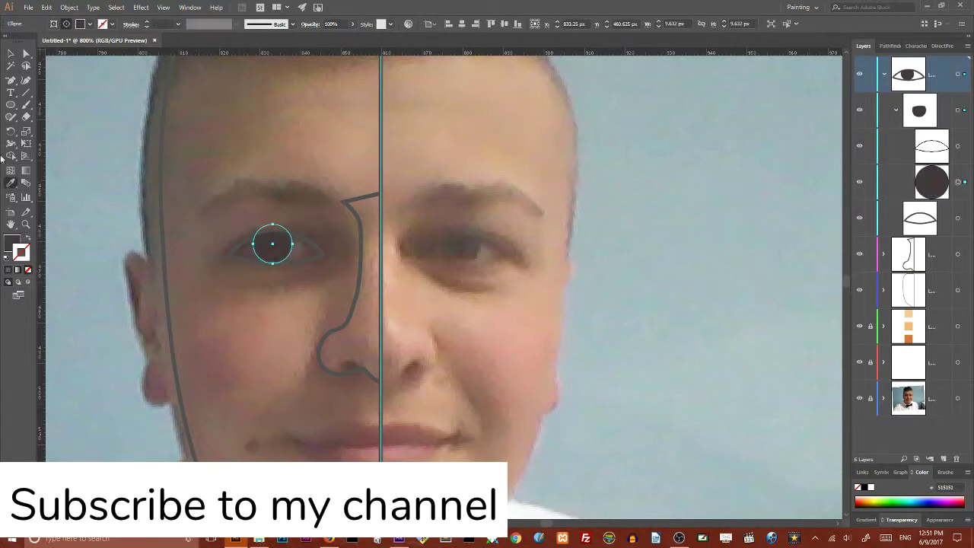
click(220, 197)
- Adjust the eye's right corner anchor and fill the eye shape peach
click(325, 258)
key(a)
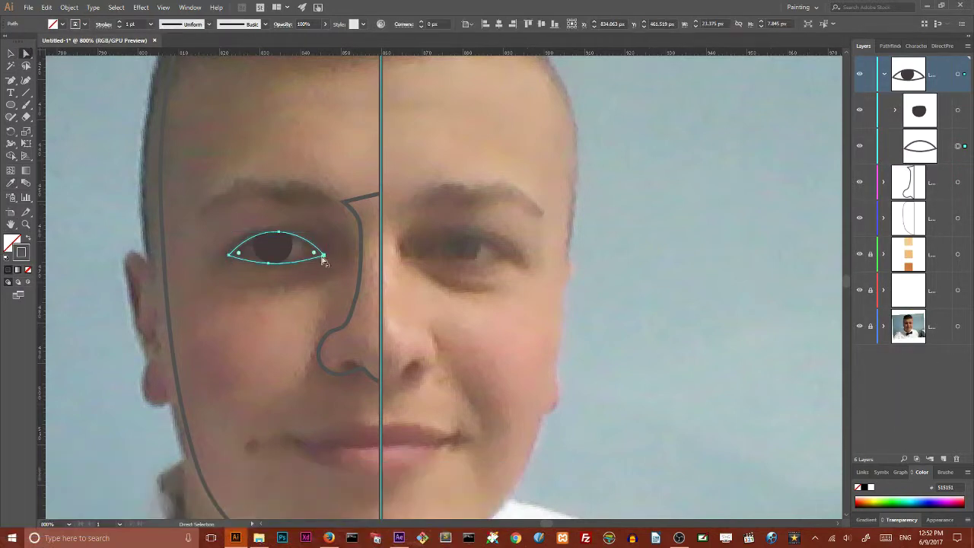
click(325, 258)
click(28, 239)
double_click(12, 242)
click(337, 162)
double_click(11, 242)
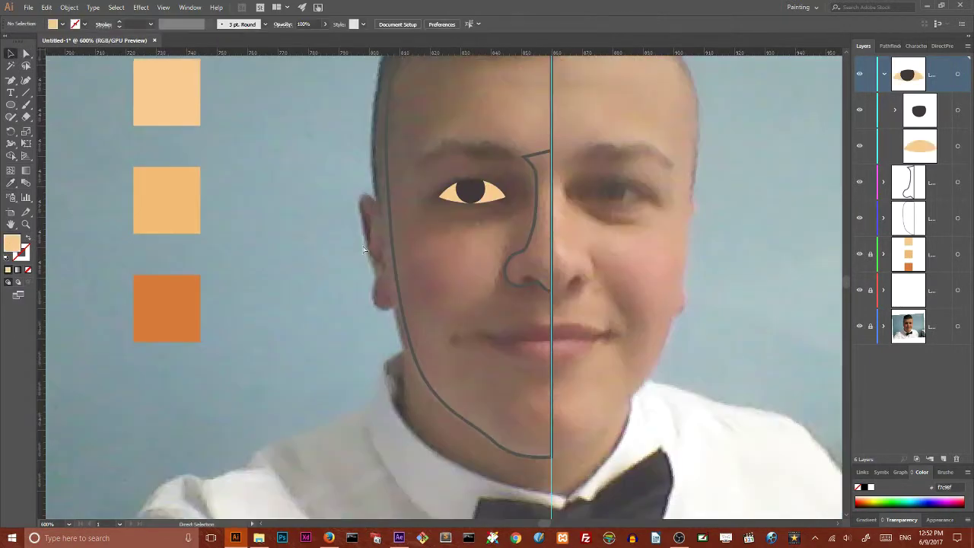
scroll(364, 249, up, 3)
scroll(523, 254, up, 3)
scroll(524, 255, right, 3)
- Paste a copy of the eye shape in front, turn it into a stroke, and set its weight
click(957, 145)
key(ctrl+c)
key(ctrl+f)
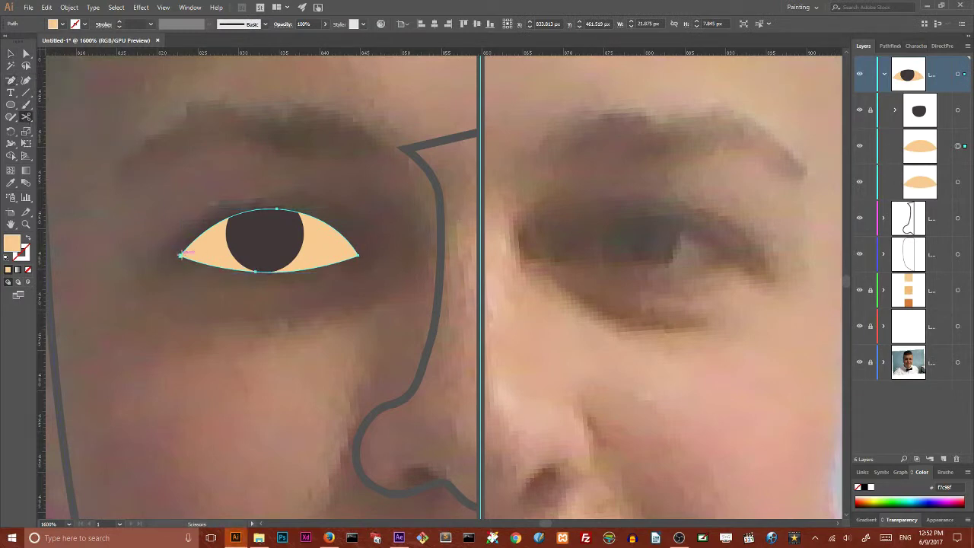
key(shift+x)
mouse_move(258, 262)
mouse_down()
mouse_move(258, 303)
mouse_move(228, 251)
mouse_up()
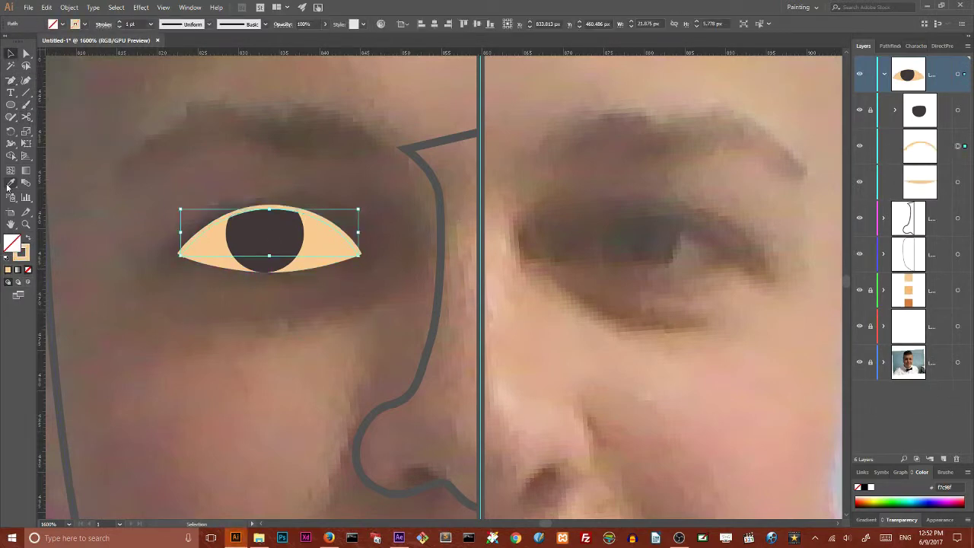
click(103, 24)
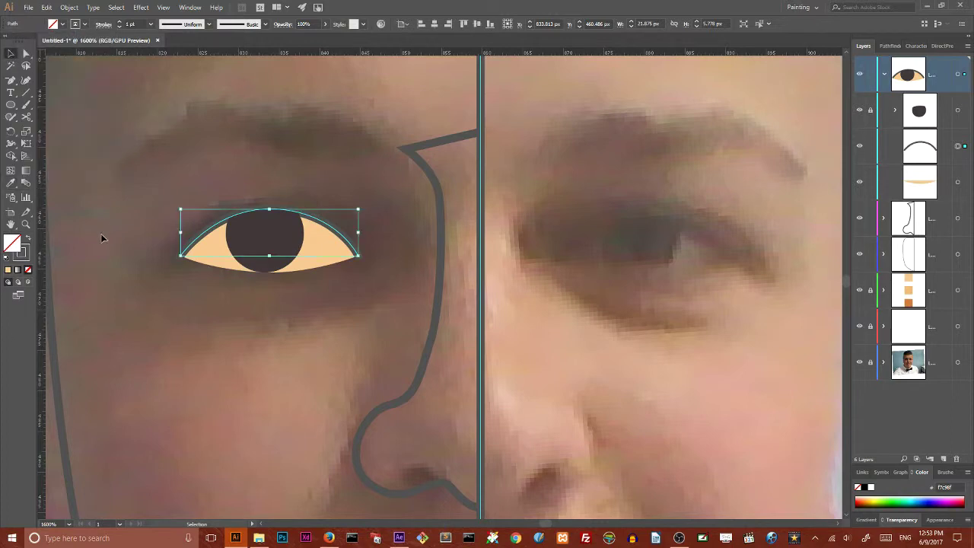
scroll(111, 239, down, 2)
scroll(110, 234, up, 3)
- Move the upper-lid arc above the iris and colour it dark
click(229, 301)
click(957, 146)
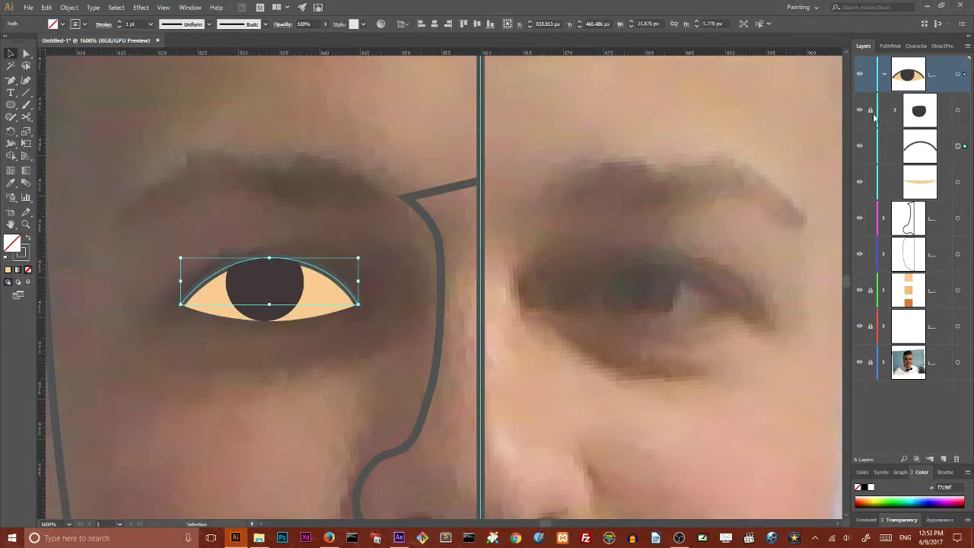
drag(948, 139, 944, 101)
double_click(21, 253)
click(337, 161)
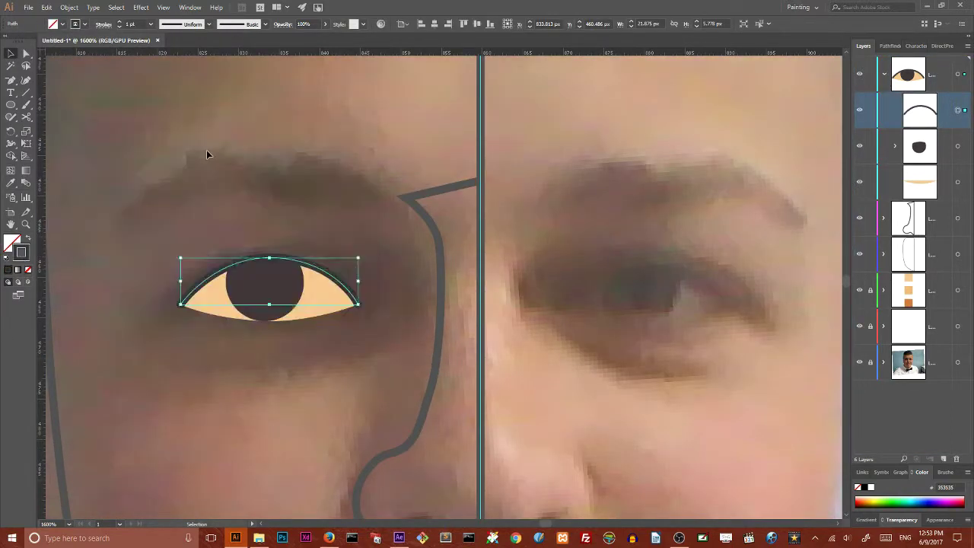
click(204, 152)
scroll(203, 149, down, 5)
scroll(202, 149, down, 5)
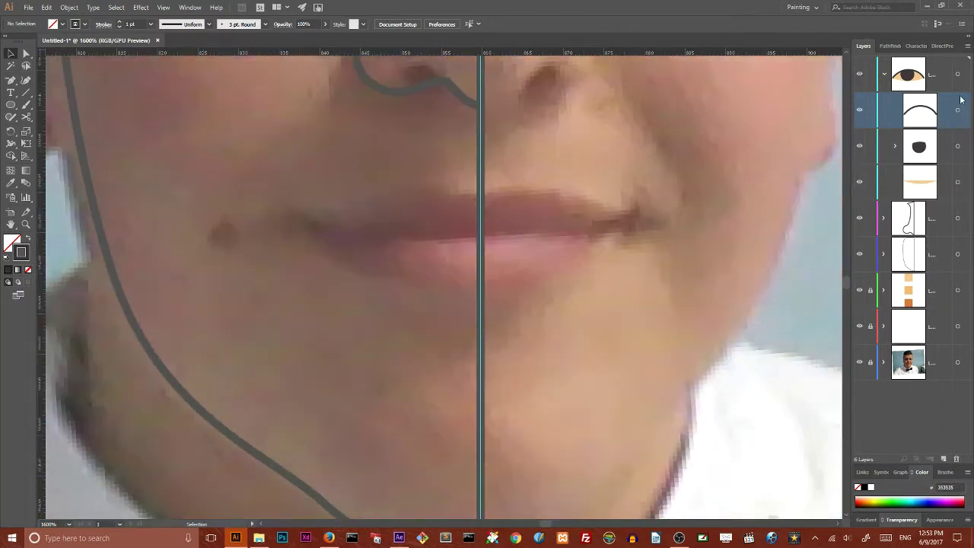
- On a new mouth layer, trace the closed left half of the upper lip
click(884, 74)
click(943, 458)
key(p)
click(478, 198)
drag(432, 185, 419, 188)
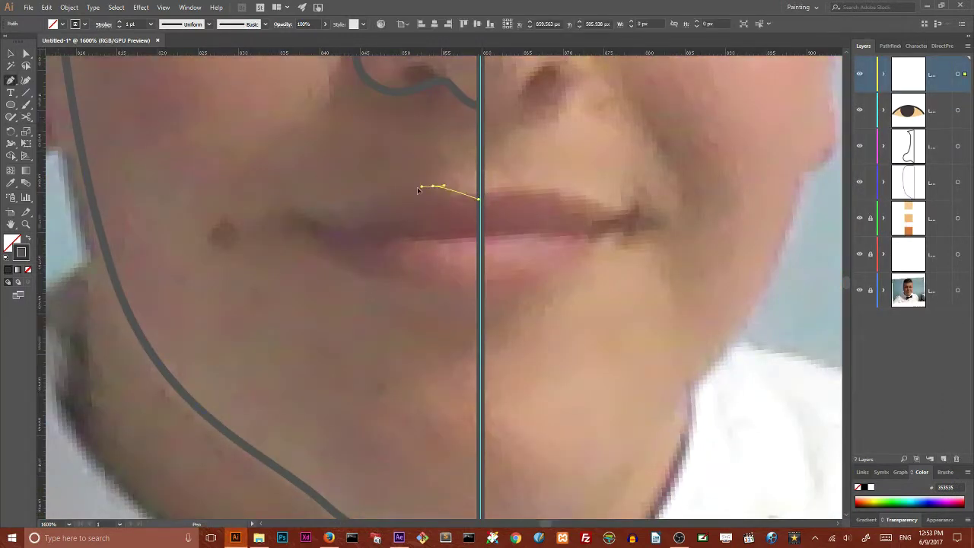
click(325, 216)
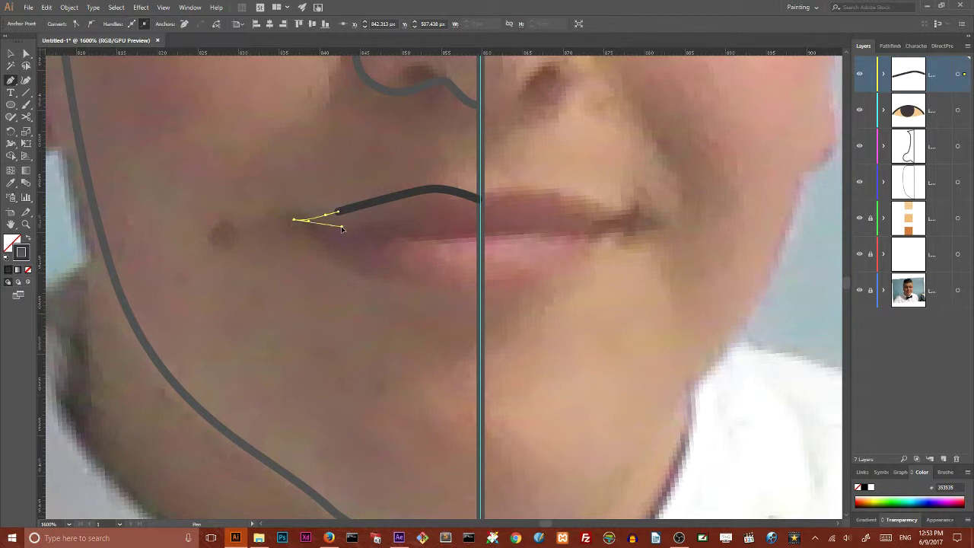
drag(394, 229, 482, 226)
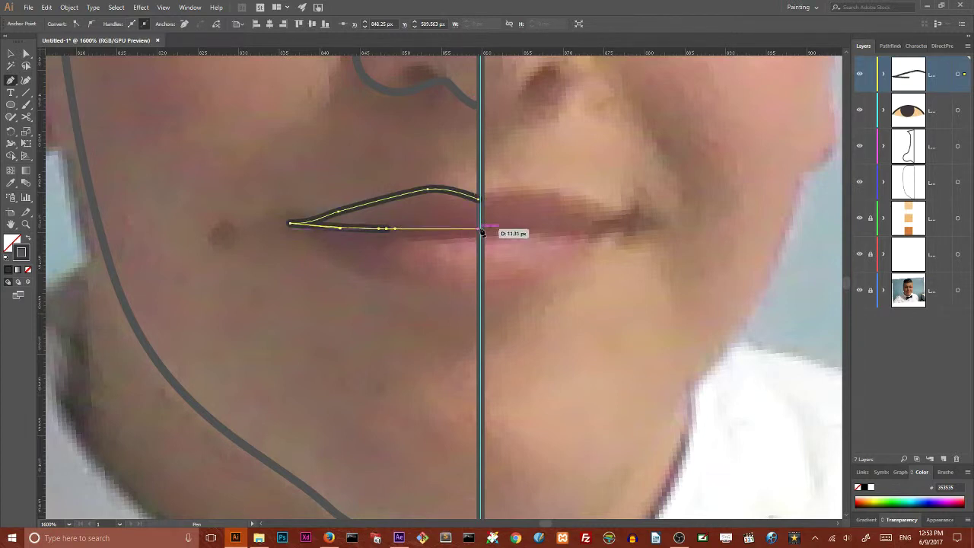
click(478, 200)
- Trace the closed left half of the lower lip from corner to centre line
click(290, 223)
drag(393, 276, 452, 280)
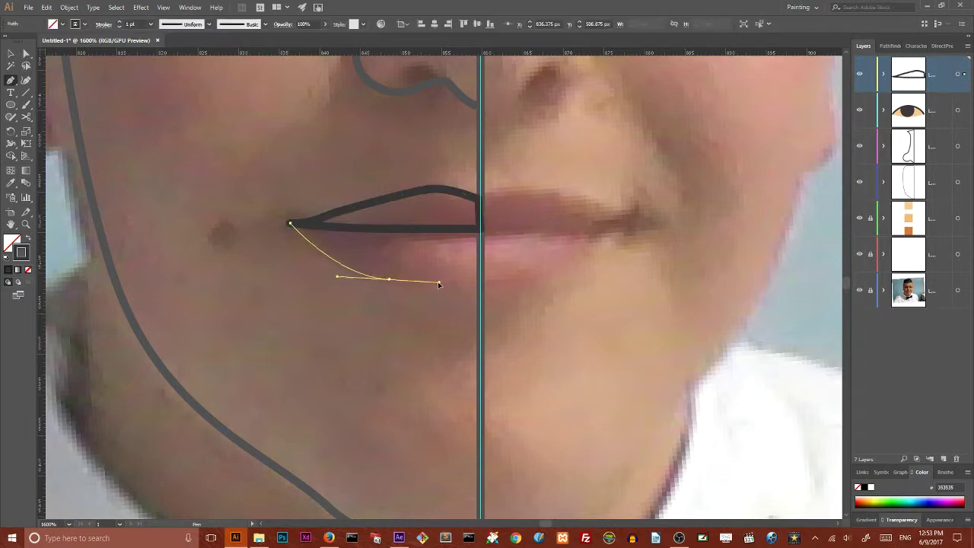
click(480, 282)
click(480, 228)
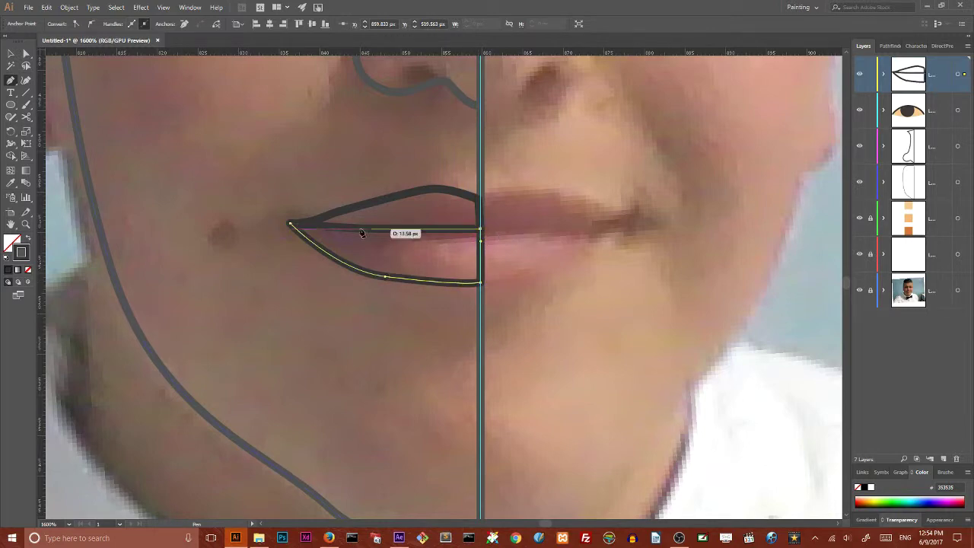
click(290, 223)
ctrl+click(217, 199)
scroll(217, 199, up, 5)
- Draw the nostril shape and fill it dark
click(11, 79)
click(46, 80)
mouse_move(428, 332)
mouse_down()
mouse_move(403, 346)
mouse_move(447, 348)
mouse_up()
key(shift+x)
ctrl+click(295, 318)
scroll(295, 318, up, 3)
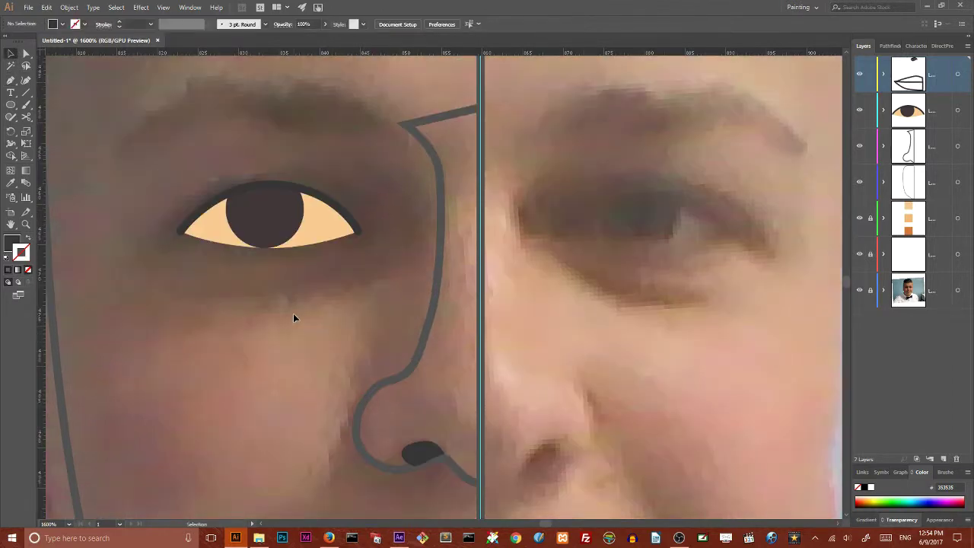
- Pen-draw a closed shape down the side of the nose around the tip
click(11, 81)
scroll(11, 81, up, 1)
click(426, 169)
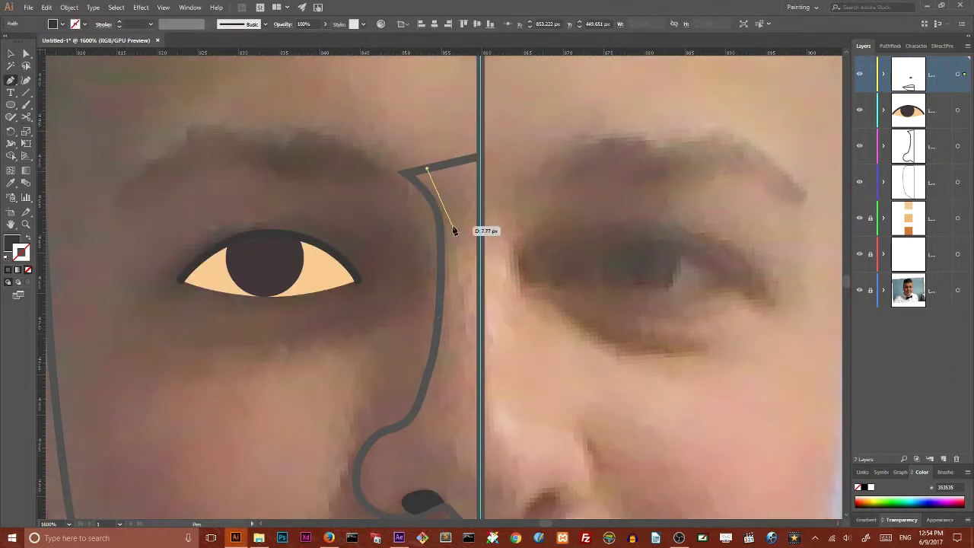
click(452, 226)
click(444, 355)
drag(440, 379, 432, 452)
drag(481, 488, 500, 489)
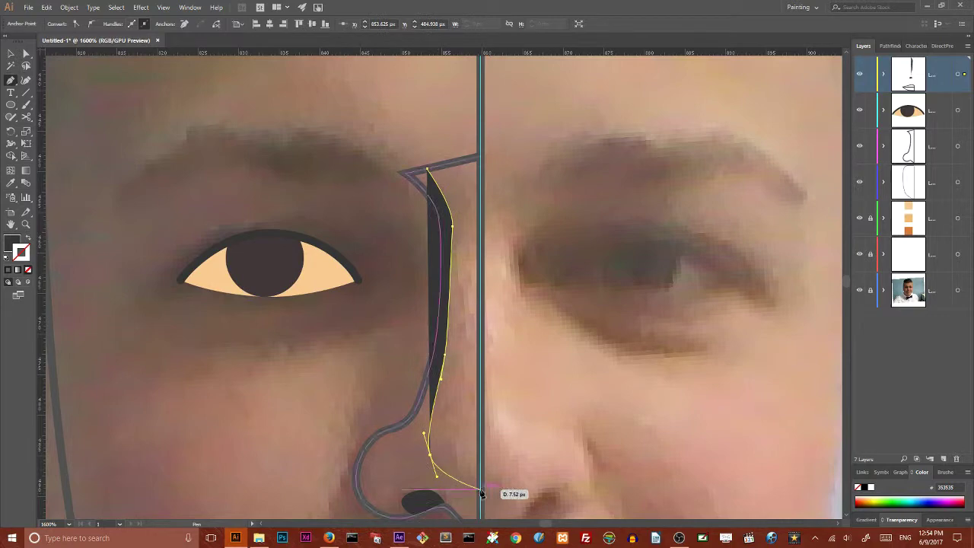
drag(480, 157, 482, 161)
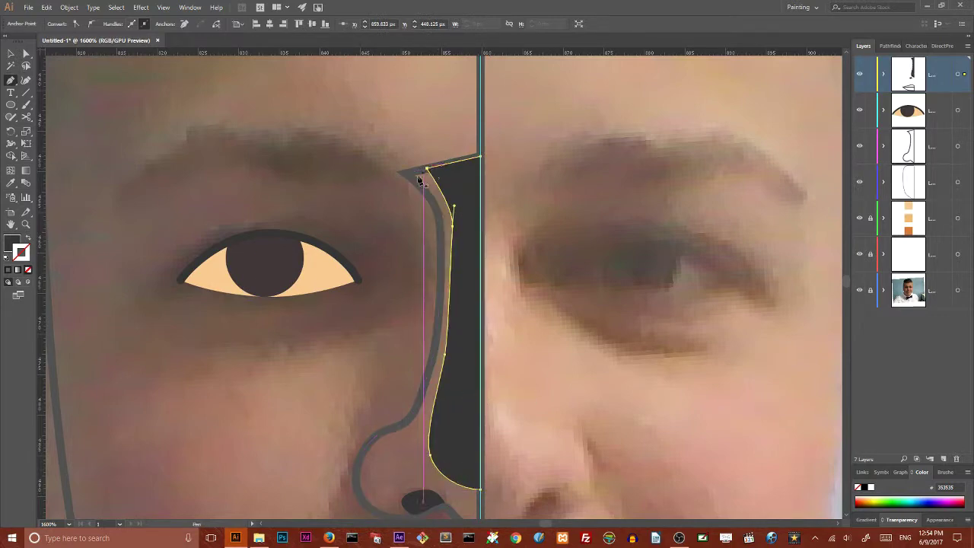
ctrl+click(380, 244)
scroll(380, 243, down, 3)
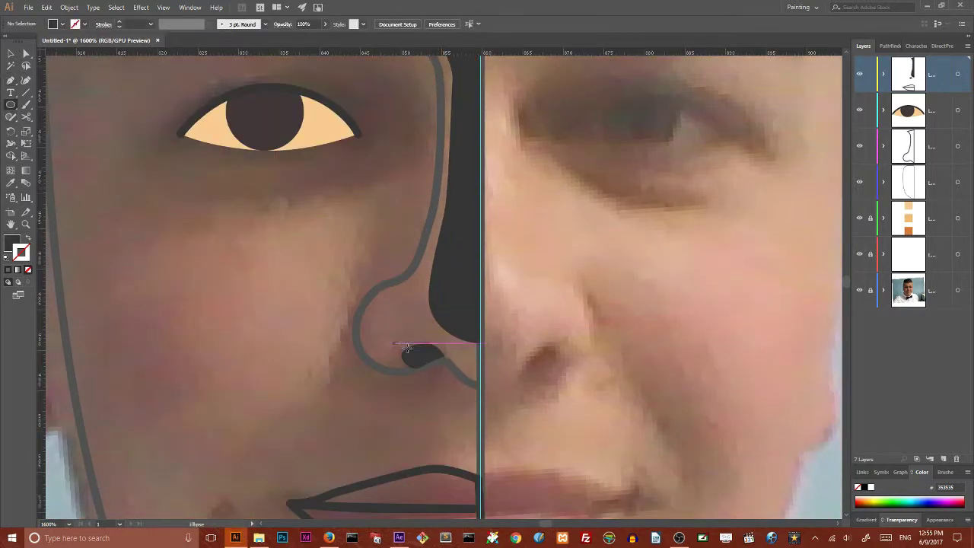
- Add a small circle at the nostril wing and make both shapes dark outlines
drag(406, 339, 405, 338)
ctrl+shift+click(426, 289)
key(shift+x)
key(ctrl+shift+a)
- Trace the left ear and close its outline back at the start anchor
scroll(302, 287, down, 3)
scroll(302, 287, up, 1)
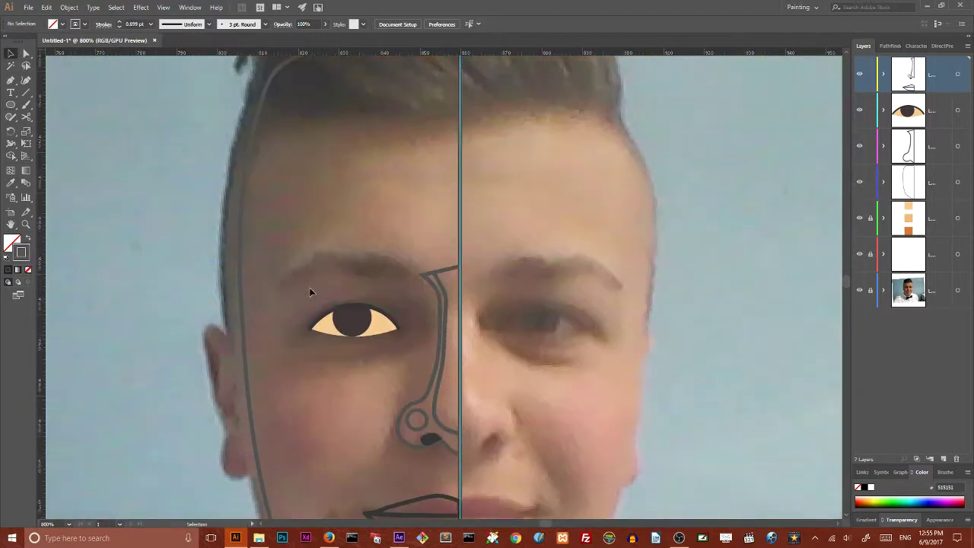
scroll(302, 294, down, 1)
scroll(299, 286, down, 2)
scroll(274, 280, up, 1)
key(p)
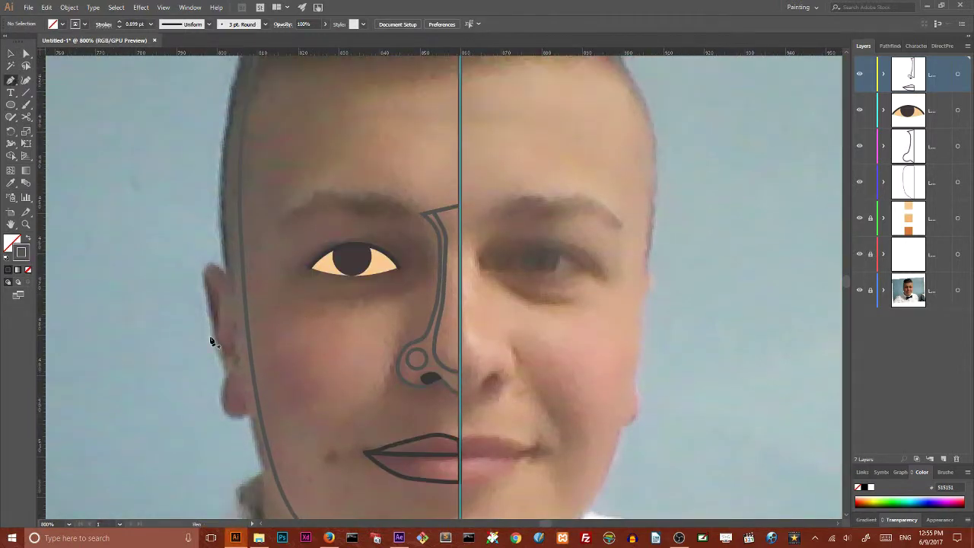
scroll(121, 153, up, 1)
click(242, 302)
click(216, 326)
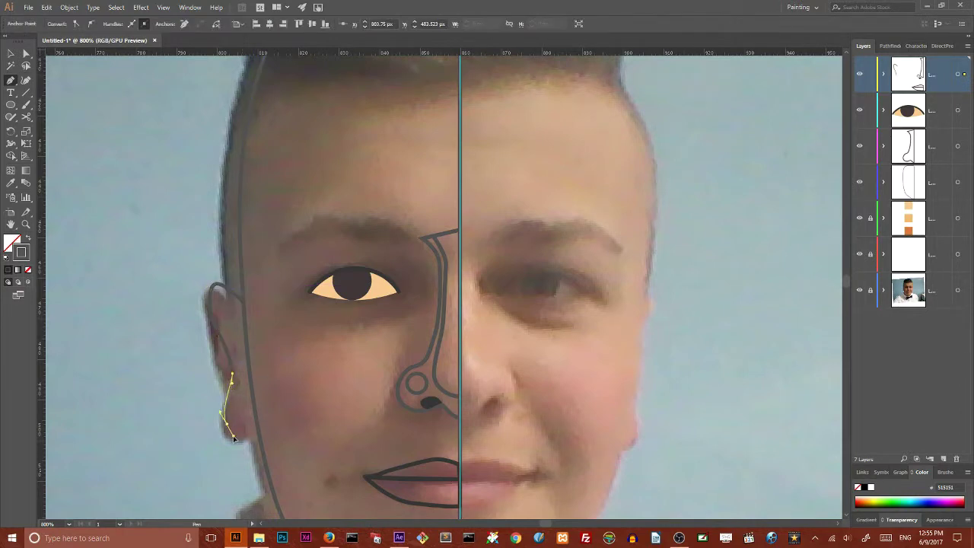
click(243, 312)
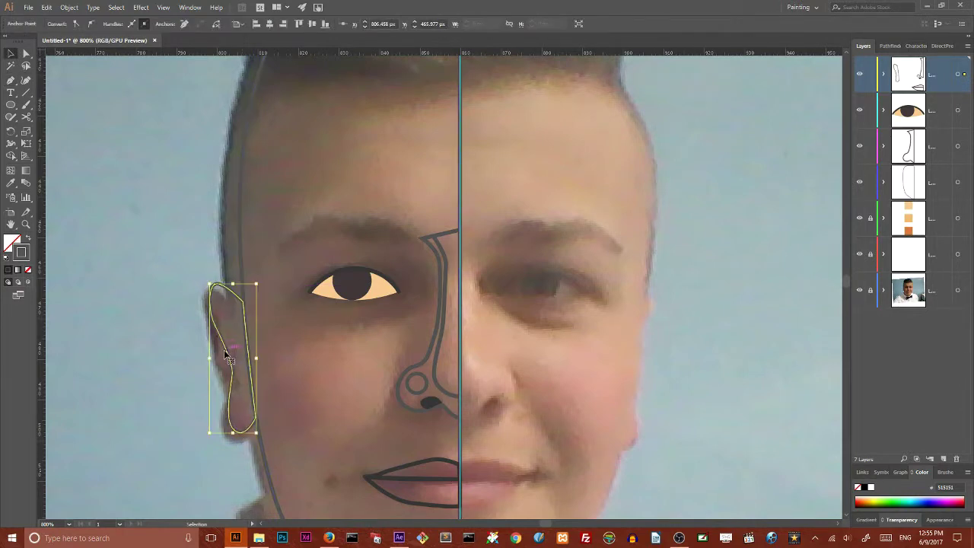
- Add two new empty layers for the upcoming facial features
key(ctrl+l)
key(ctrl+shift+a)
scroll(184, 200, down, 1)
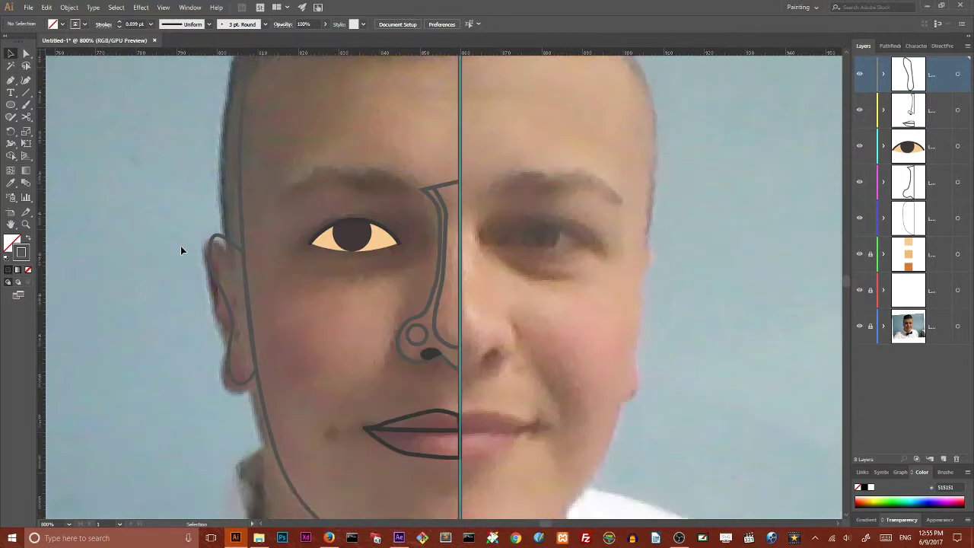
scroll(181, 246, down, 1)
scroll(180, 245, up, 2)
key(ctrl+l)
key(ctrl+plus)
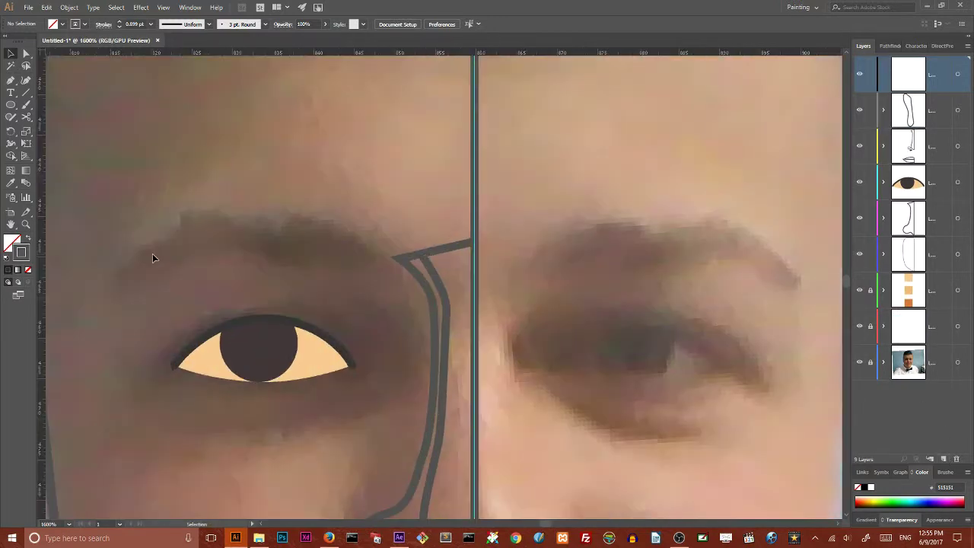
- Pen-trace the closed left eyebrow outline along its upper and lower edges
click(10, 79)
click(342, 268)
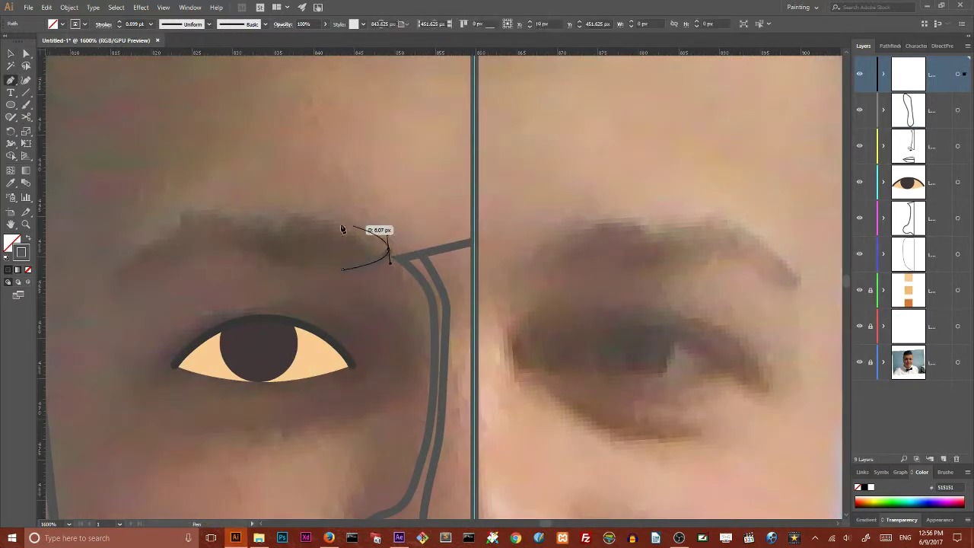
drag(384, 238, 386, 244)
drag(337, 222, 323, 219)
drag(233, 210, 216, 212)
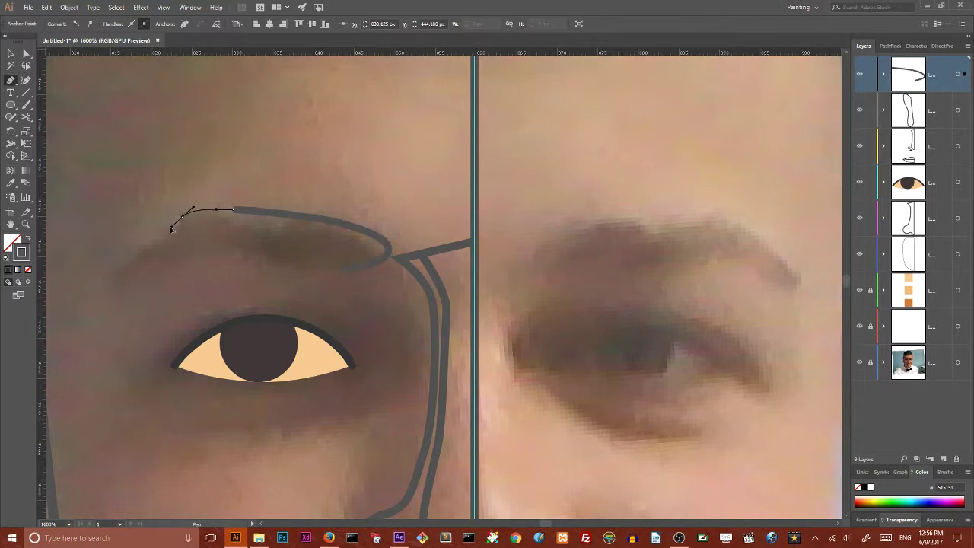
scroll(228, 279, left, 3)
drag(325, 258, 344, 257)
drag(464, 268, 493, 278)
click(511, 249)
- Fill the eyebrow solid dark gray with no outline and tilt it about 2.55°
key(v)
key(i)
click(335, 229)
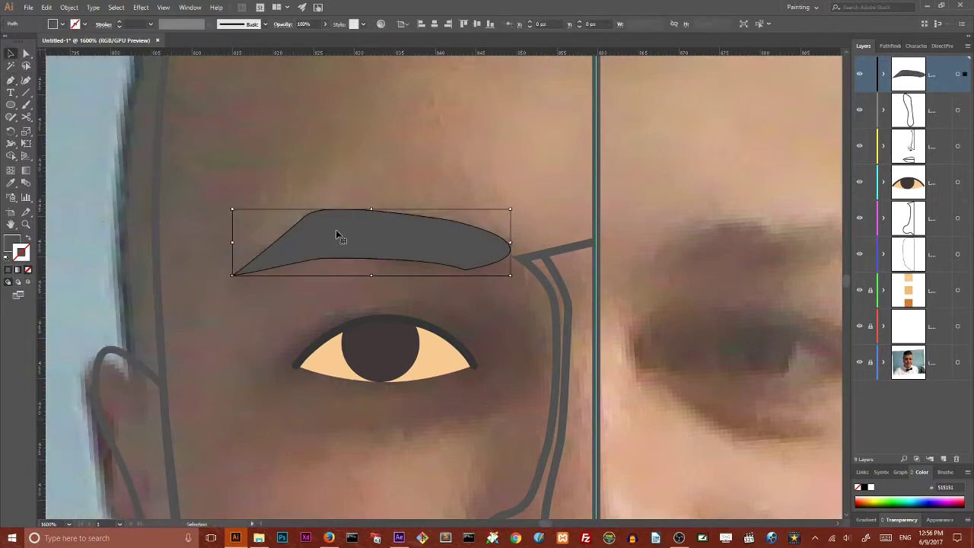
key(ctrl+z)
key(shift+x)
key(a)
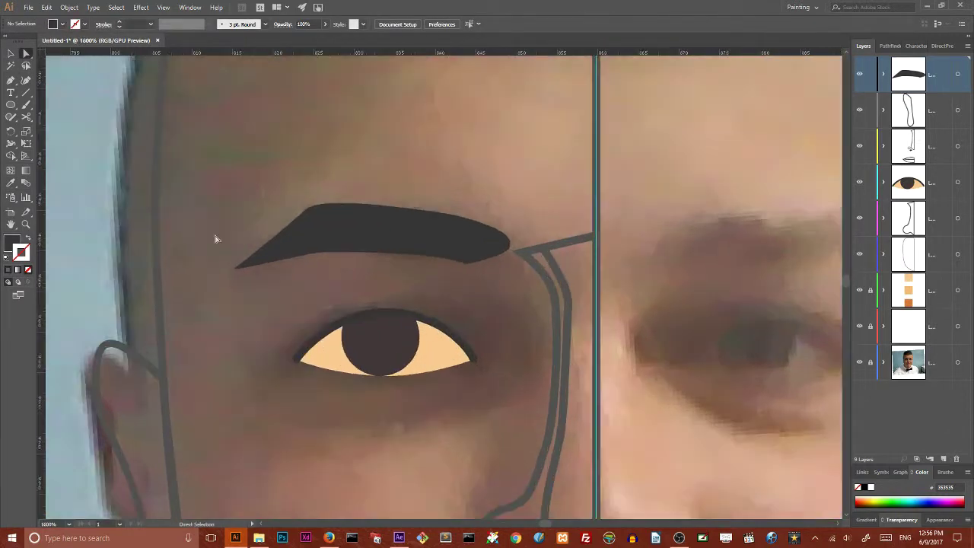
key(v)
drag(514, 204, 510, 194)
click(406, 173)
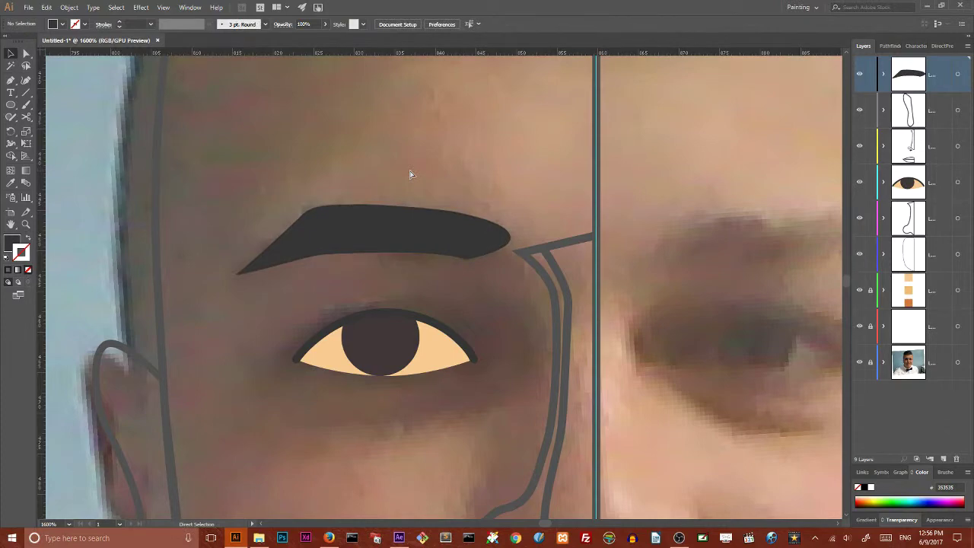
- Refine an eyebrow anchor, then zoom out to view the whole face
key(ctrl+minus)
key(ctrl+plus)
key(ctrl+plus)
key(a)
click(470, 232)
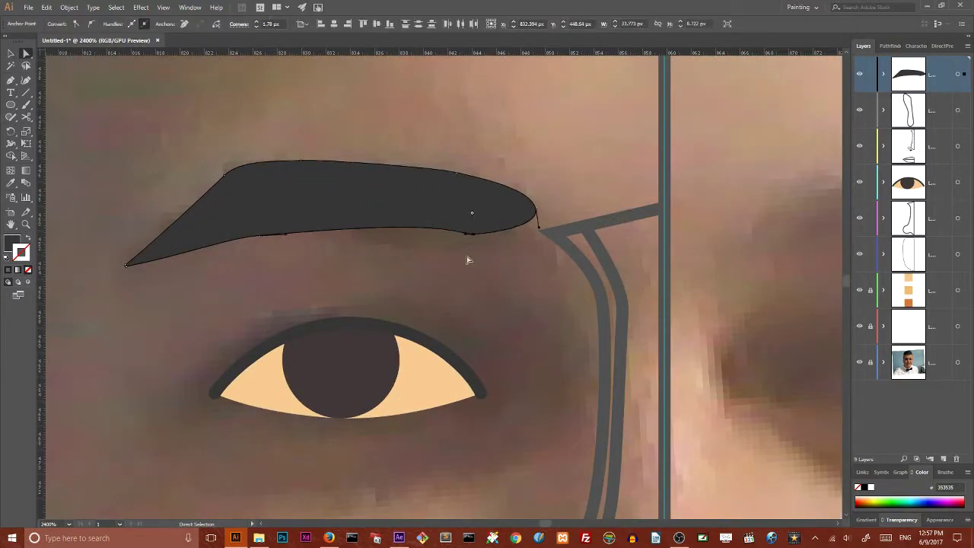
click(468, 259)
scroll(260, 179, up, 5)
key(ctrl+minus)
key(ctrl+minus)
key(ctrl+minus)
scroll(265, 222, up, 2)
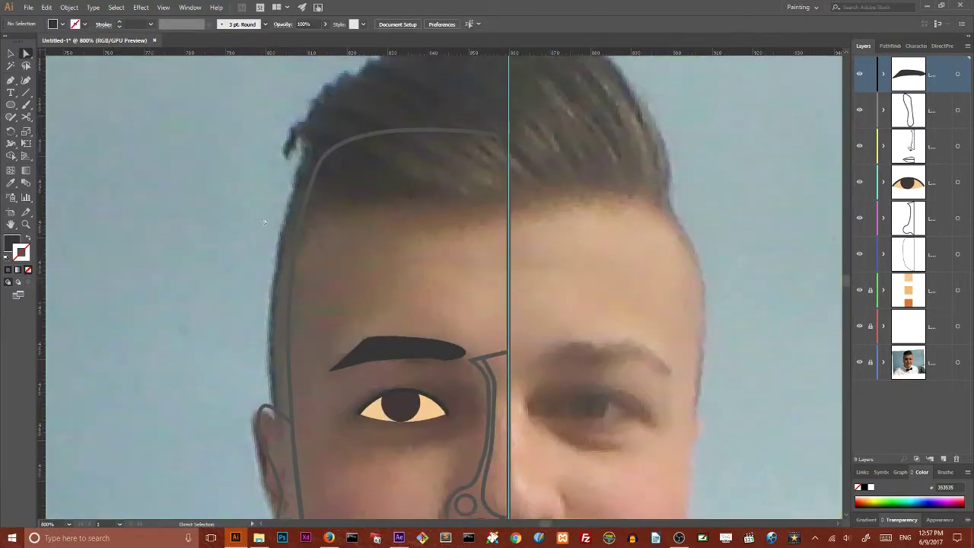
scroll(264, 222, down, 5)
scroll(265, 222, down, 2)
scroll(346, 290, up, 2)
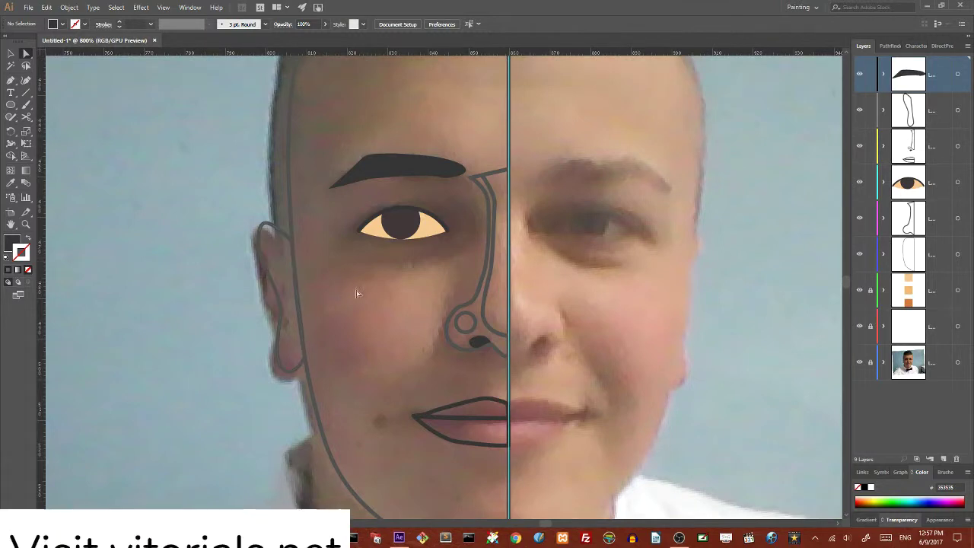
- With the Pen tool, start the dark hair shape at the hairline and trace down the cheek and jaw
key(ctrl+plus)
click(11, 80)
key(ctrl+minus)
scroll(167, 206, up, 3)
scroll(402, 120, up, 1)
click(404, 75)
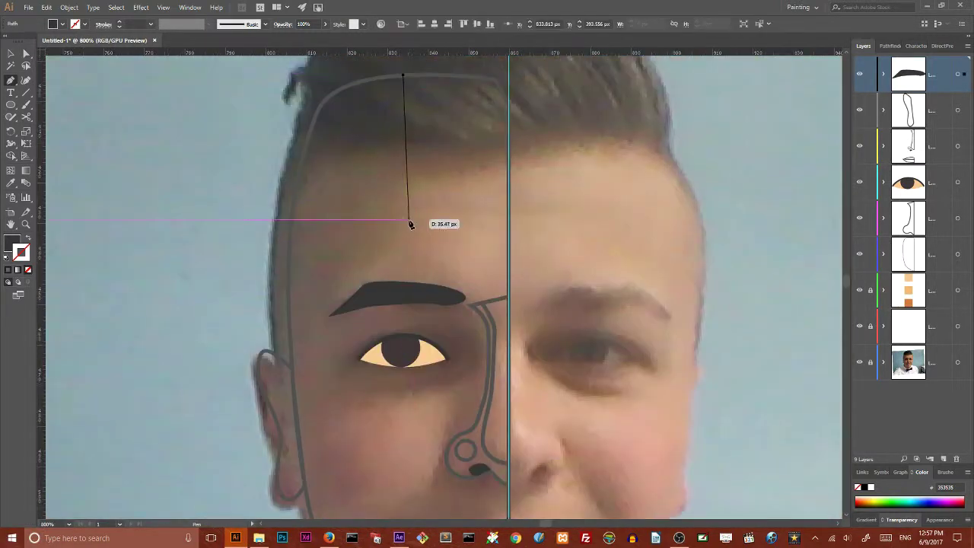
click(409, 223)
drag(347, 280, 328, 299)
scroll(352, 320, down, 2)
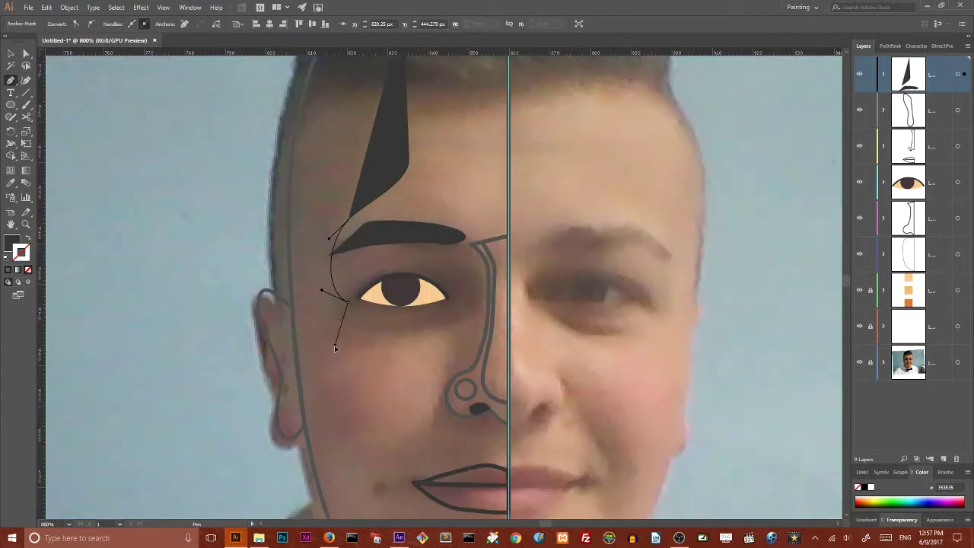
click(330, 402)
click(351, 438)
- Redo the shadow edge around the cheek, lip and chin, then extend it below the jaw and around the head
scroll(365, 445, down, 2)
drag(383, 376, 413, 360)
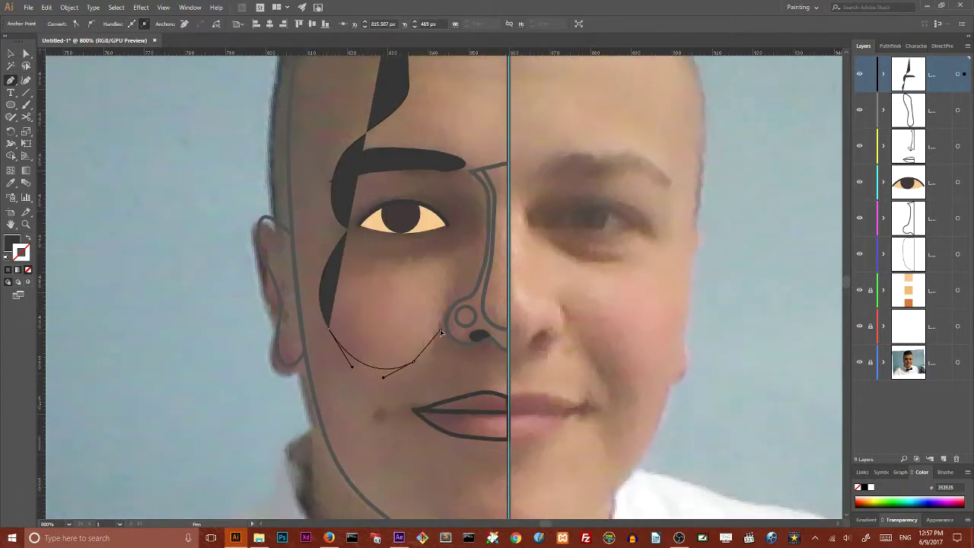
key(ctrl+z)
key(ctrl+z)
key(ctrl+z)
drag(323, 312, 337, 360)
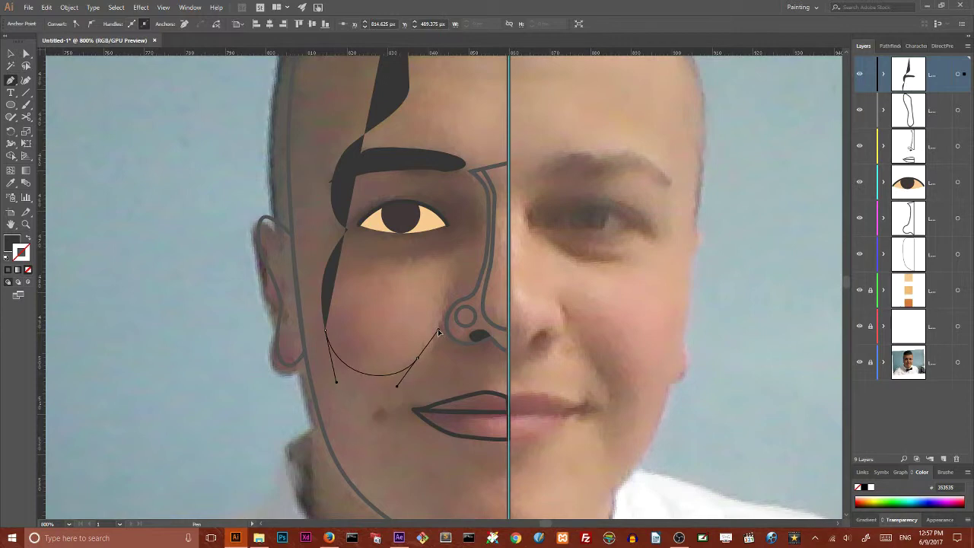
mouse_move(457, 302)
mouse_down()
mouse_move(424, 383)
mouse_move(426, 458)
mouse_up()
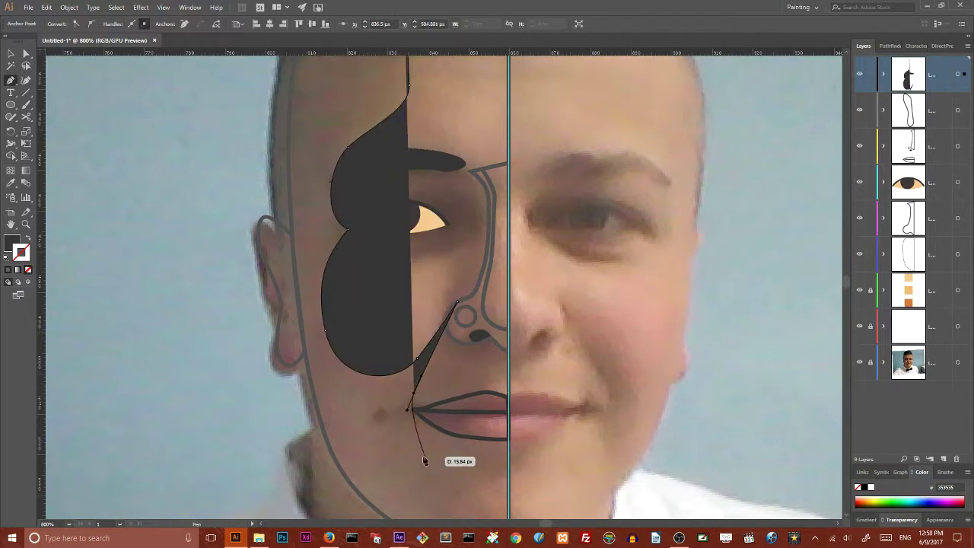
scroll(446, 478, down, 2)
scroll(449, 464, down, 1)
mouse_move(494, 446)
mouse_down()
mouse_move(525, 415)
mouse_move(505, 496)
mouse_up()
key(ctrl+z)
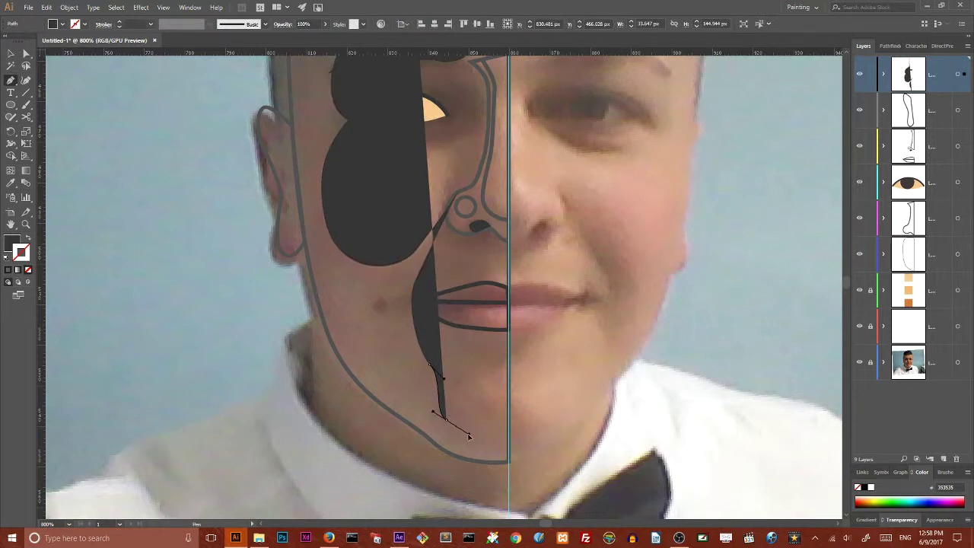
drag(497, 447, 519, 410)
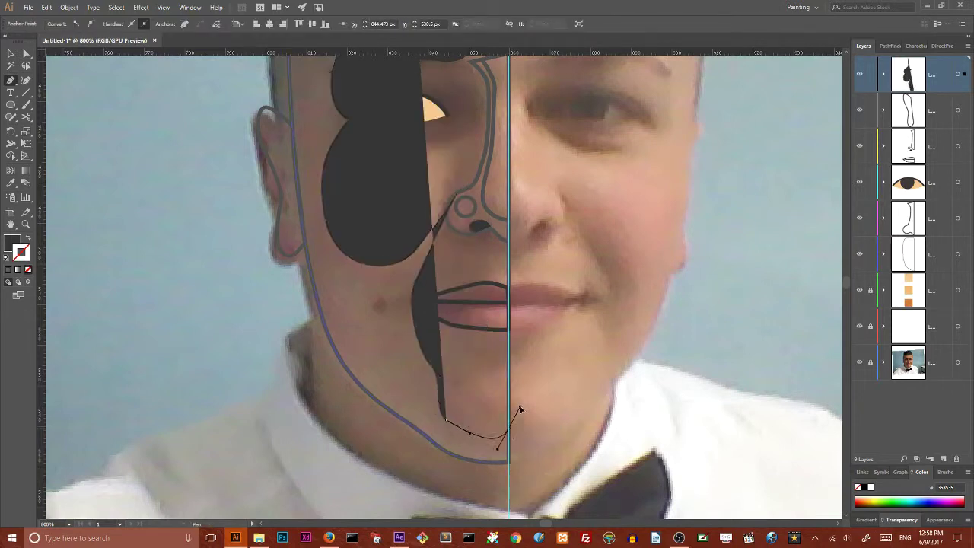
click(365, 482)
click(219, 386)
click(124, 266)
- Close the dark shape along the top and move it to its own layer below the feature layers
scroll(137, 229, up, 2)
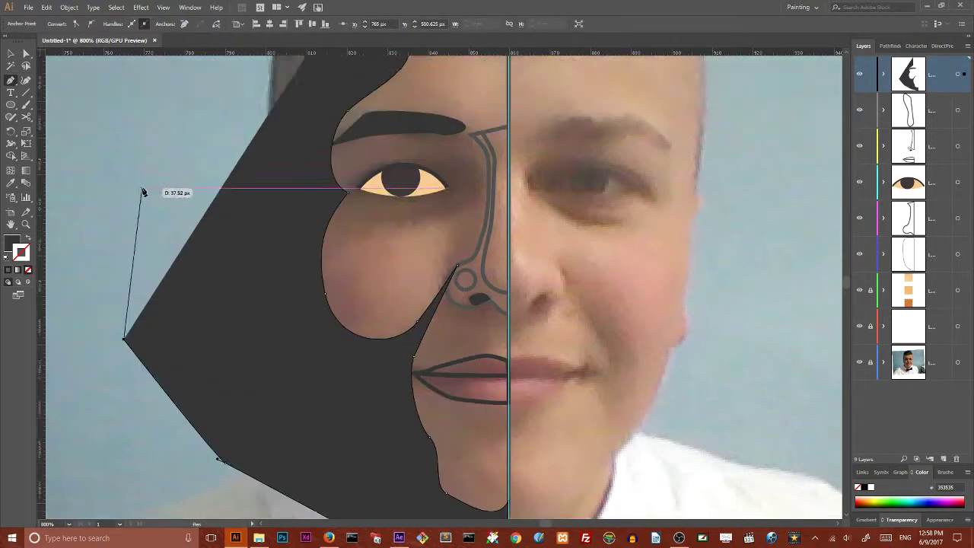
scroll(147, 188, up, 3)
click(403, 97)
key(v)
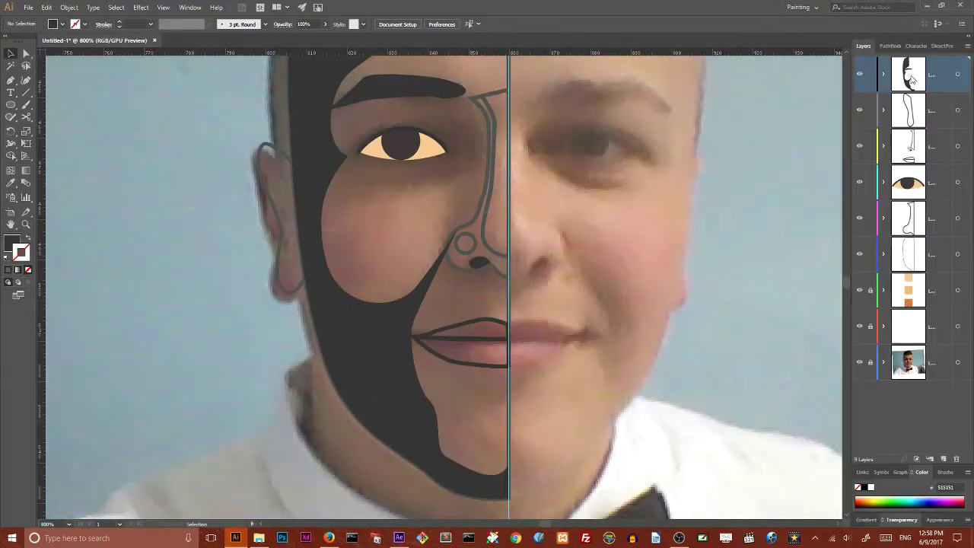
mouse_move(907, 96)
mouse_down()
mouse_move(920, 74)
mouse_move(909, 247)
mouse_up()
click(207, 175)
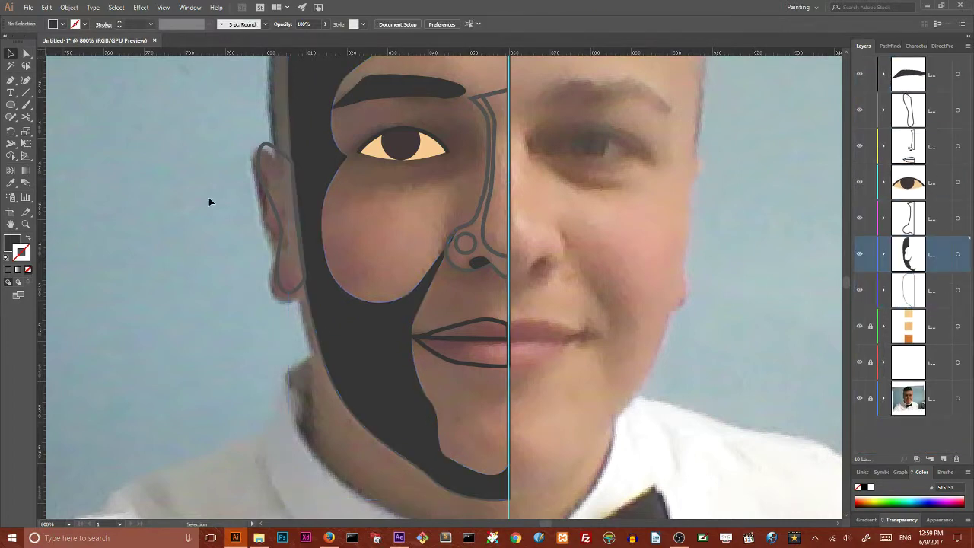
- On a new layer, draw a curved under-eye shadow shape from the eye's left corner to its right corner
scroll(222, 217, up, 3)
scroll(222, 211, down, 2)
scroll(222, 210, down, 2)
scroll(213, 209, up, 2)
scroll(190, 198, up, 3)
click(11, 81)
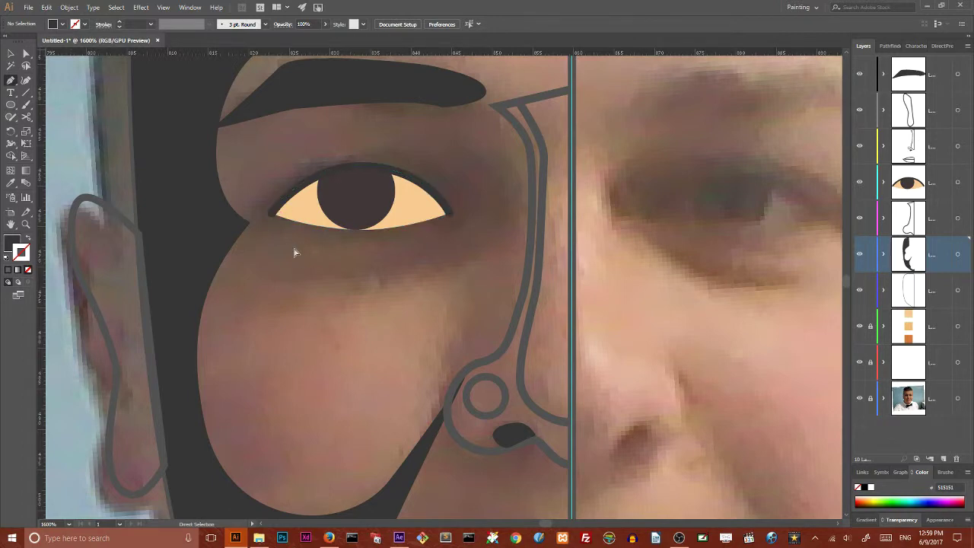
click(943, 458)
click(272, 214)
drag(449, 213, 531, 180)
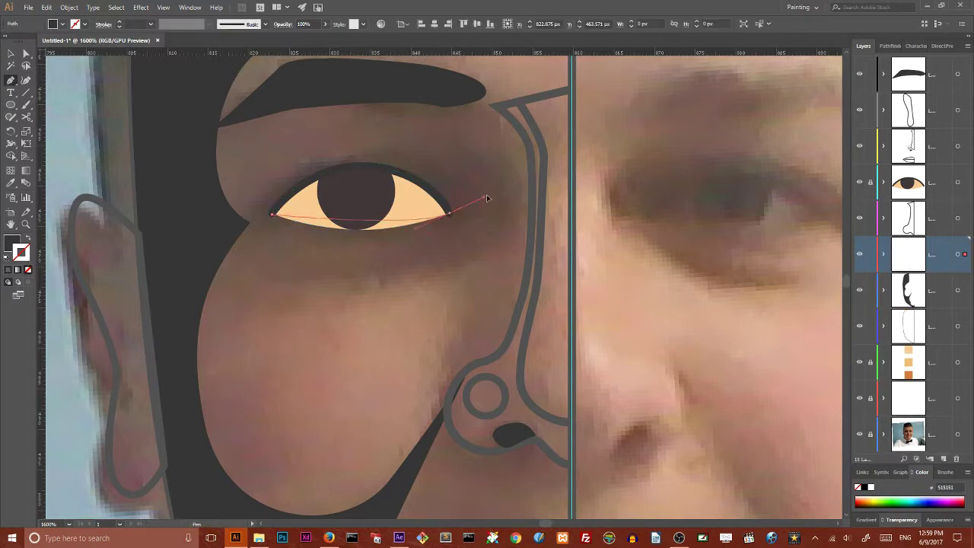
drag(358, 272, 251, 266)
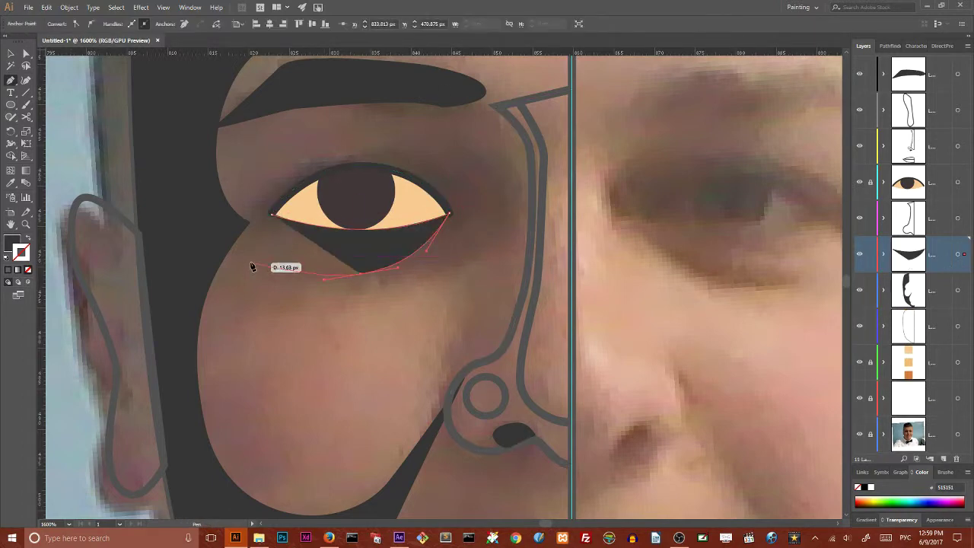
click(271, 214)
- Adjust the under-eye shadow's anchors, pulling its left end inward
key(v)
click(70, 152)
click(410, 240)
drag(250, 240, 265, 249)
click(269, 229)
click(265, 277)
click(452, 219)
click(451, 286)
- Draw a shadow shape down the side of the nose and around its bottom
scroll(286, 287, down, 1)
scroll(287, 287, up, 1)
click(10, 82)
click(515, 130)
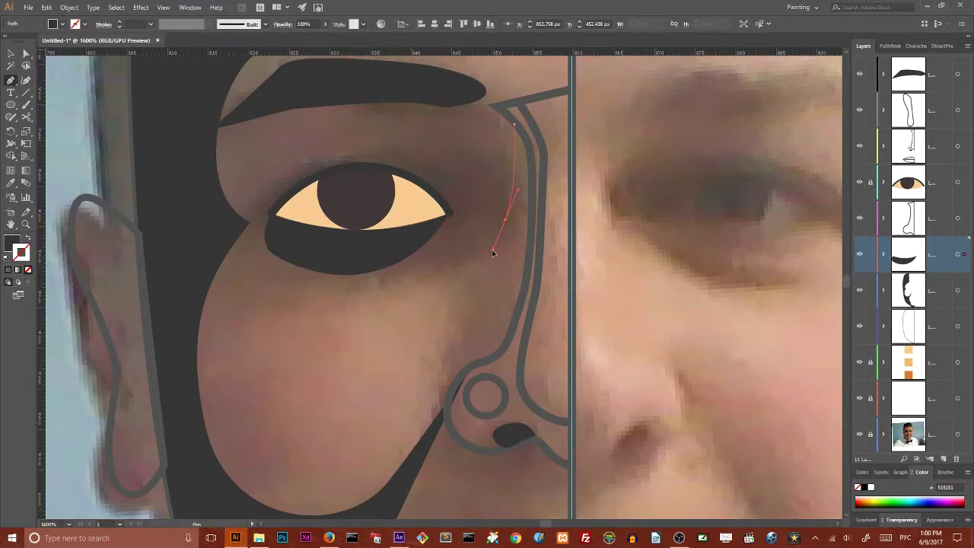
drag(505, 220, 454, 338)
drag(460, 410, 482, 421)
drag(551, 194, 576, 217)
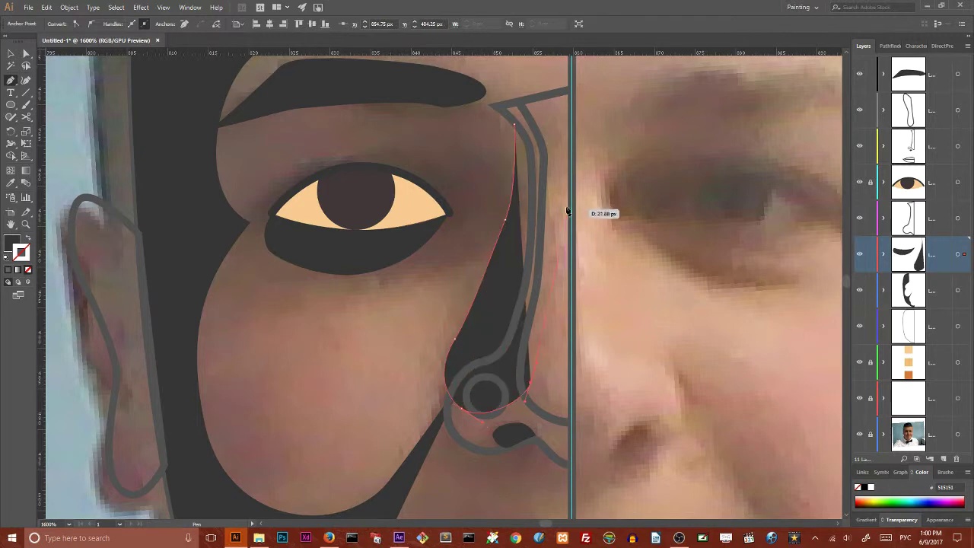
click(529, 116)
key(v)
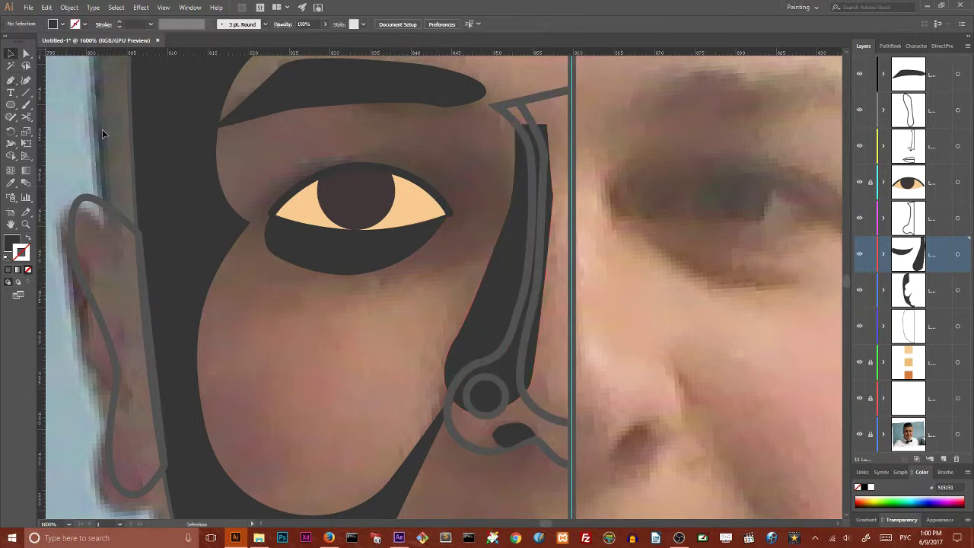
key(ctrl+minus)
key(ctrl+minus)
key(ctrl+minus)
key(i)
click(114, 175)
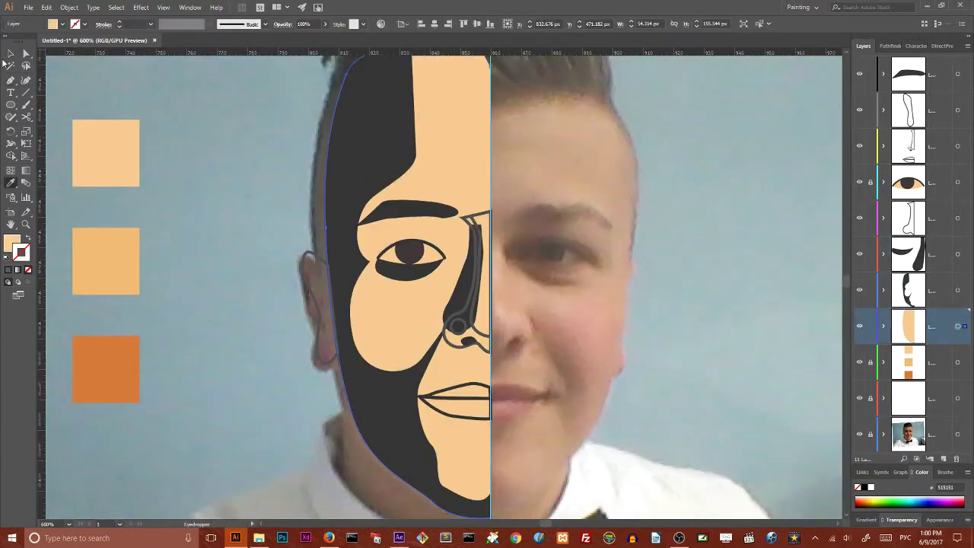
- Fill the face with the middle peach swatch and sample the photo's brown onto the eyebrow
click(131, 264)
ctrl+click(411, 209)
double_click(12, 244)
key(Escape)
click(552, 196)
key(v)
- Fill the under-eye shadow with peach and sample the photo's lip pink onto the lips
click(411, 270)
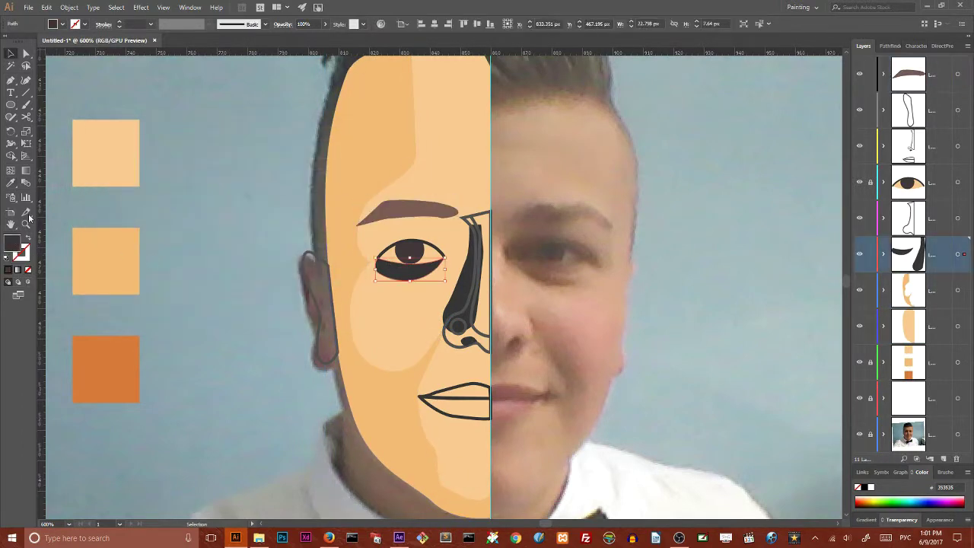
click(127, 267)
key(v)
scroll(380, 342, down, 3)
click(457, 327)
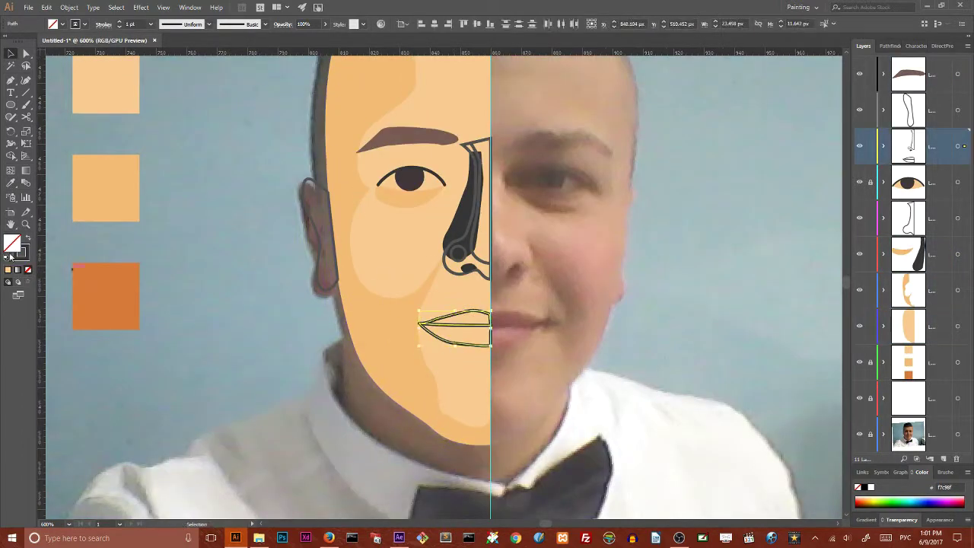
key(i)
click(502, 319)
- Fill the nose outline and nostril shapes with light peach
click(472, 190)
key(i)
click(105, 188)
key(v)
click(461, 251)
click(465, 268)
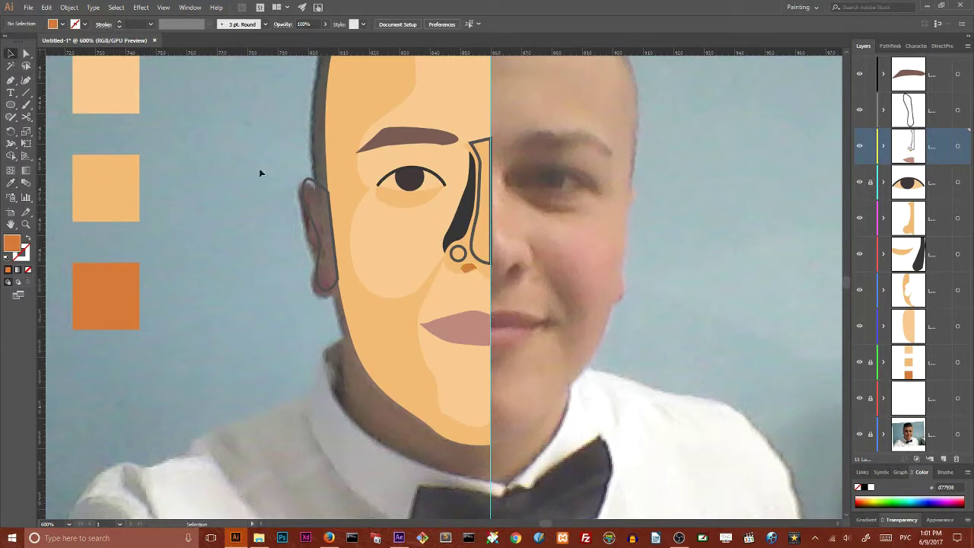
click(457, 253)
key(i)
click(100, 90)
- Check the nose's top anchor, then sample the orange nostril colour onto the nose path
click(26, 53)
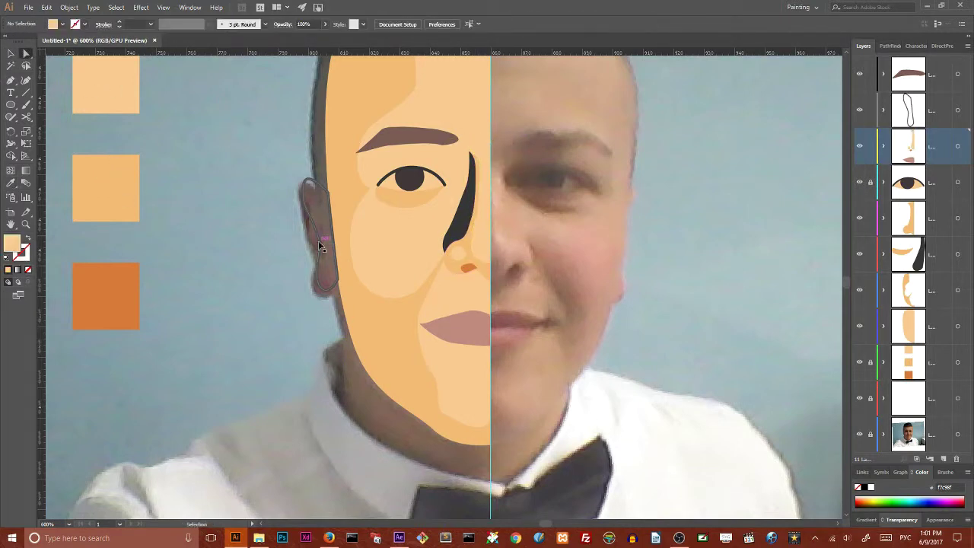
key(ctrl+plus)
key(ctrl+plus)
key(ctrl+plus)
click(512, 106)
click(71, 172)
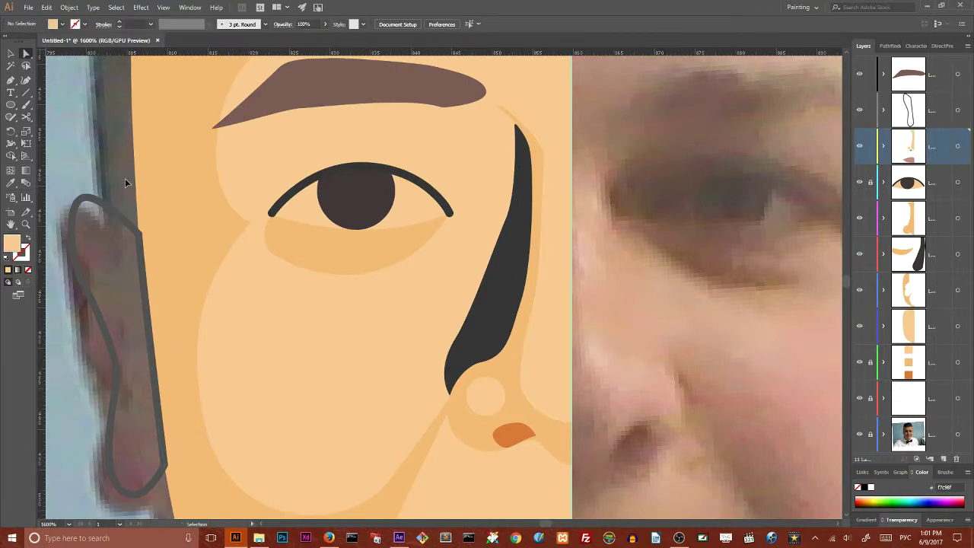
key(ctrl+minus)
key(ctrl+minus)
scroll(319, 233, down, 1)
key(v)
click(480, 289)
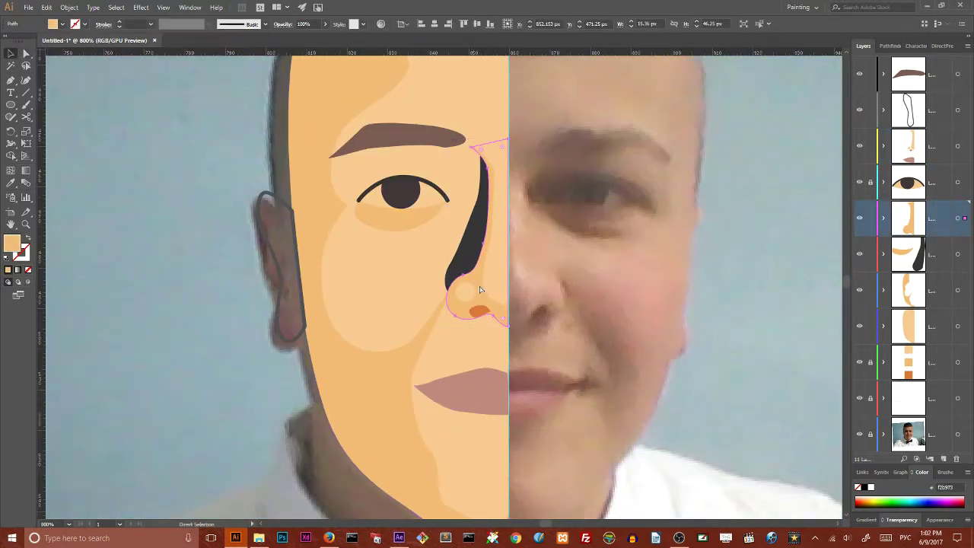
key(i)
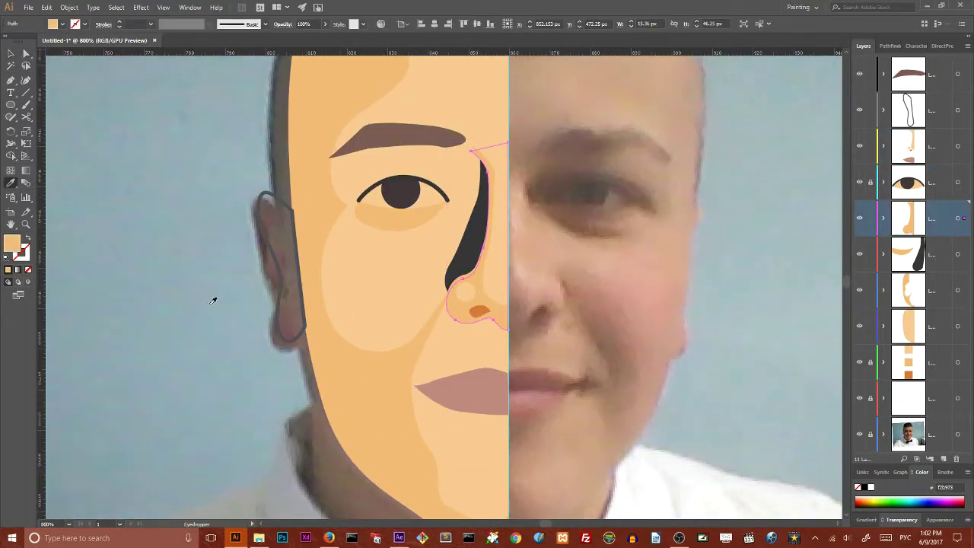
click(479, 310)
key(v)
scroll(188, 228, up, 1)
- Check the eye group's fill settings, then remove the black nose shadow
click(289, 228)
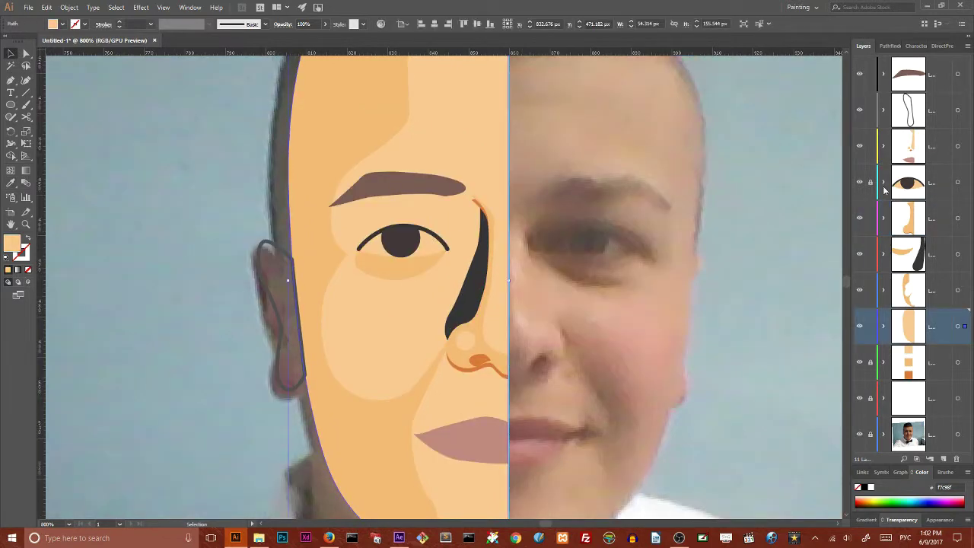
click(951, 218)
double_click(14, 243)
key(Return)
click(213, 195)
click(465, 287)
key(ctrl+shift+bracketleft)
- Review the nose path's anchors and the face shading shape's fill colour
key(a)
click(471, 202)
click(397, 273)
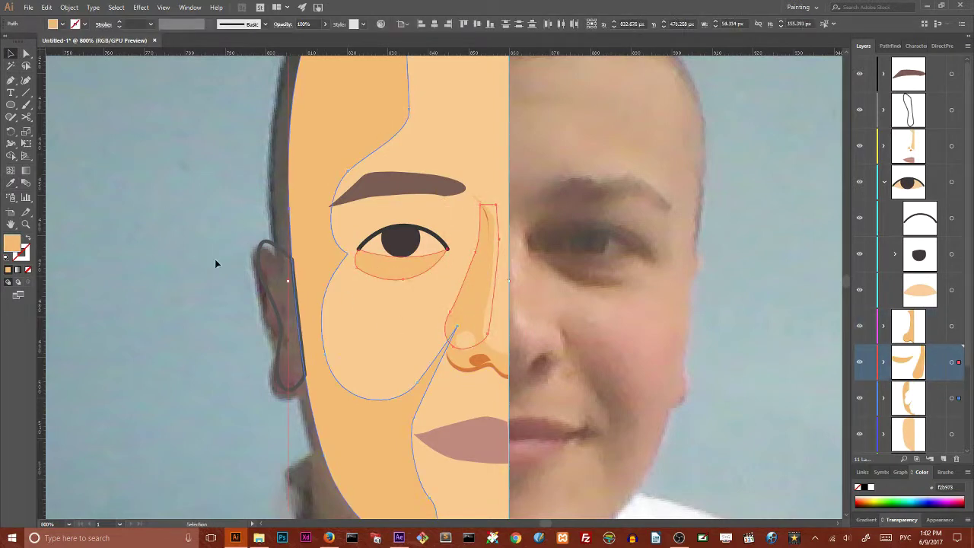
double_click(12, 243)
key(Escape)
click(169, 191)
key(a)
key(ctrl+minus)
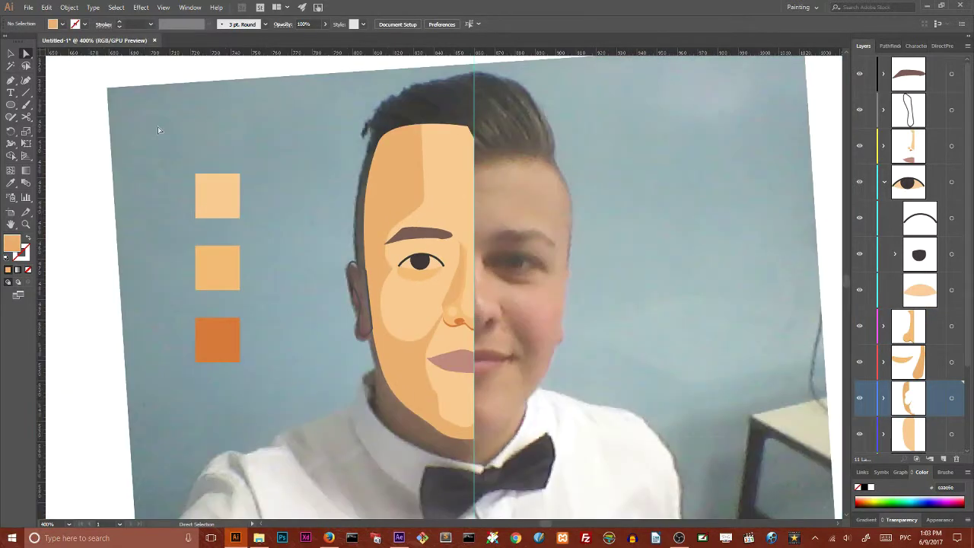
- Sample the face's peach onto the ear with the Eyedropper
click(472, 128)
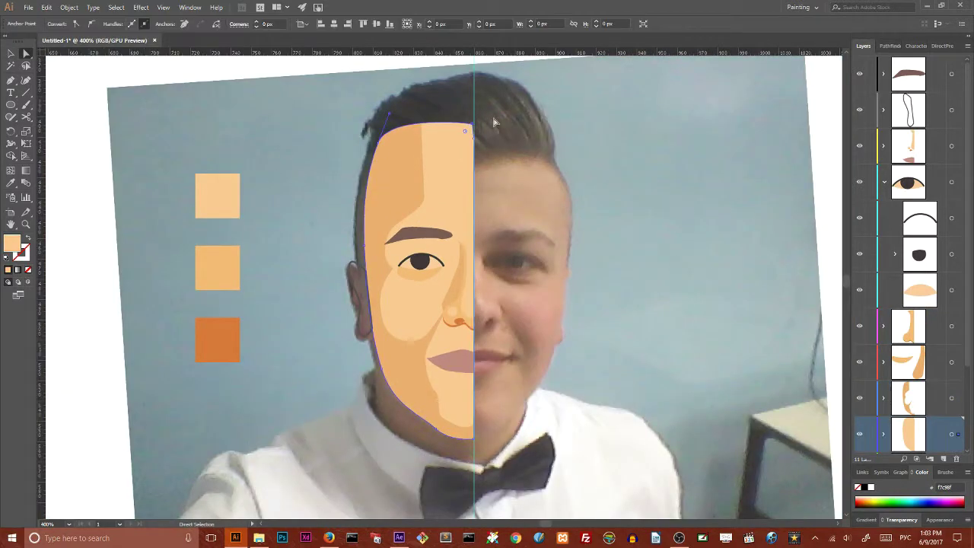
click(48, 95)
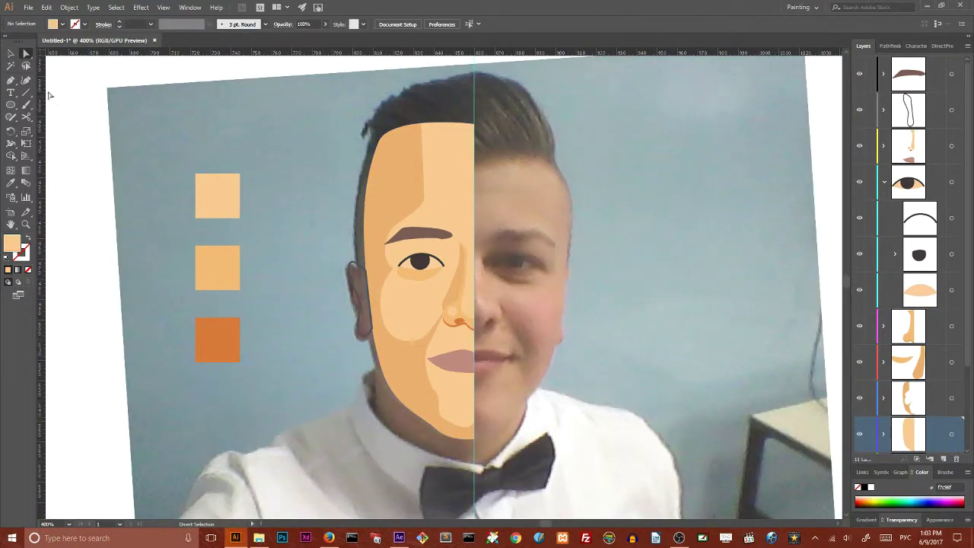
click(358, 296)
key(i)
click(411, 175)
key(v)
scroll(319, 155, down, 1)
scroll(319, 159, up, 1)
- Darken the eyebrow's brown fill and lock the eyebrow layer
key(a)
click(392, 239)
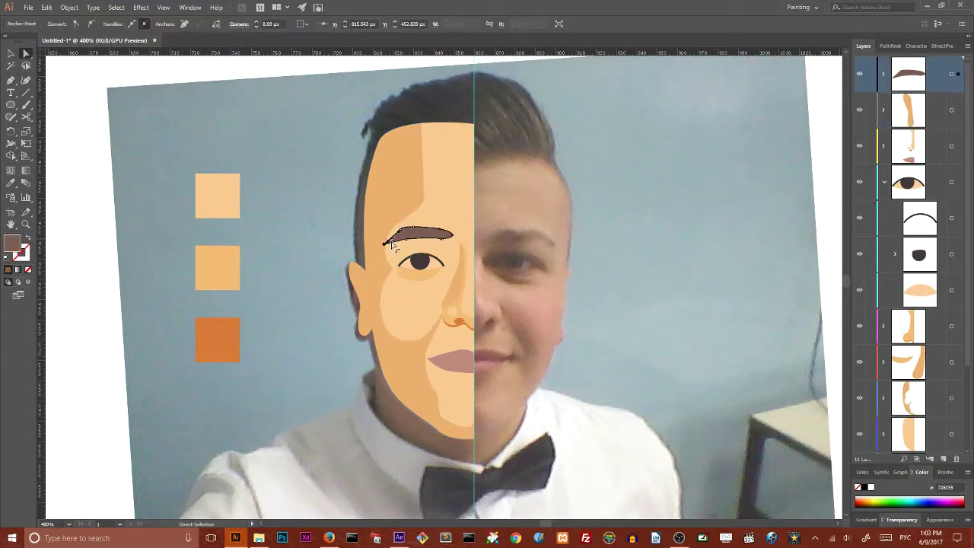
key(v)
double_click(11, 243)
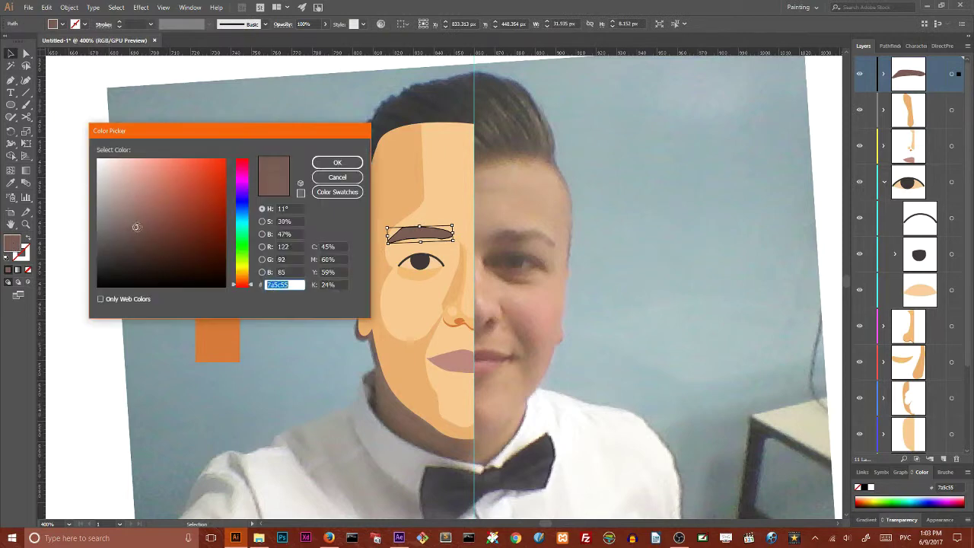
key(Return)
click(305, 320)
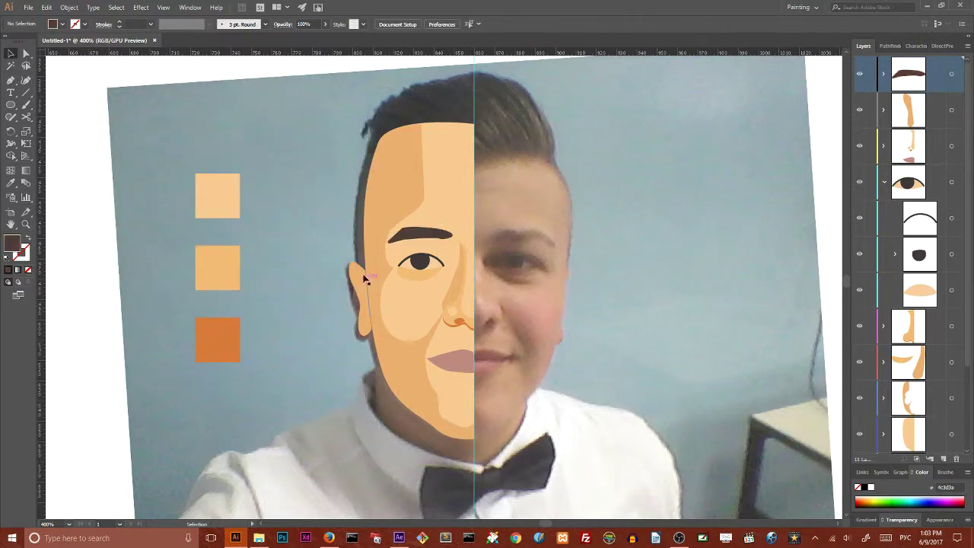
key(ctrl+a)
click(870, 74)
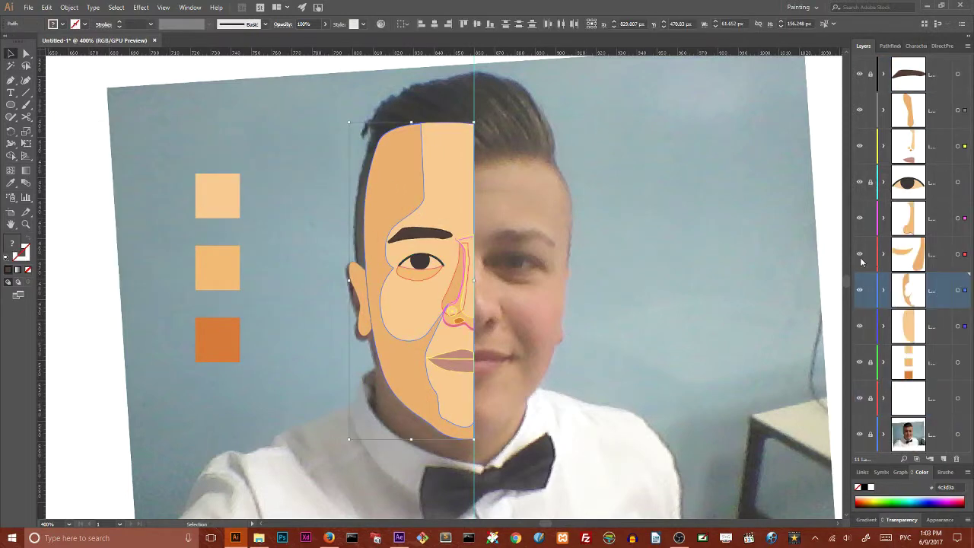
- In Recolor Artwork's Edit wheel, nudge the skin colour handle inward and apply to soften the face tones
click(380, 24)
click(651, 115)
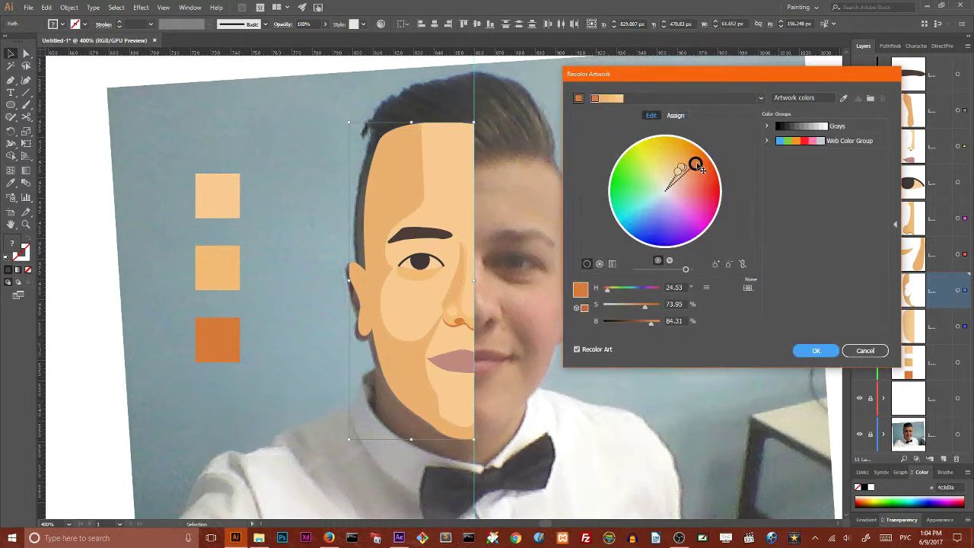
drag(702, 175, 693, 177)
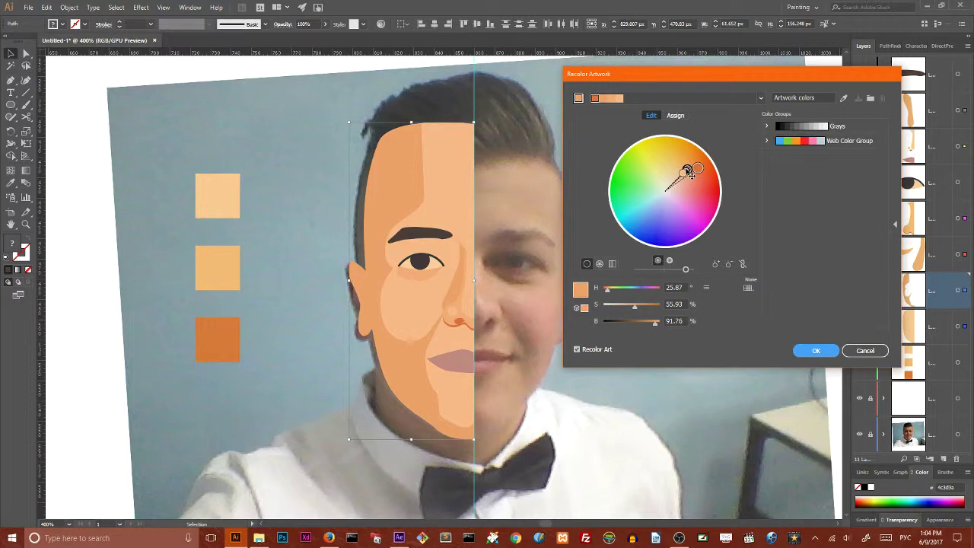
click(816, 350)
click(289, 203)
key(ctrl+equal)
key(ctrl+equal)
key(ctrl+equal)
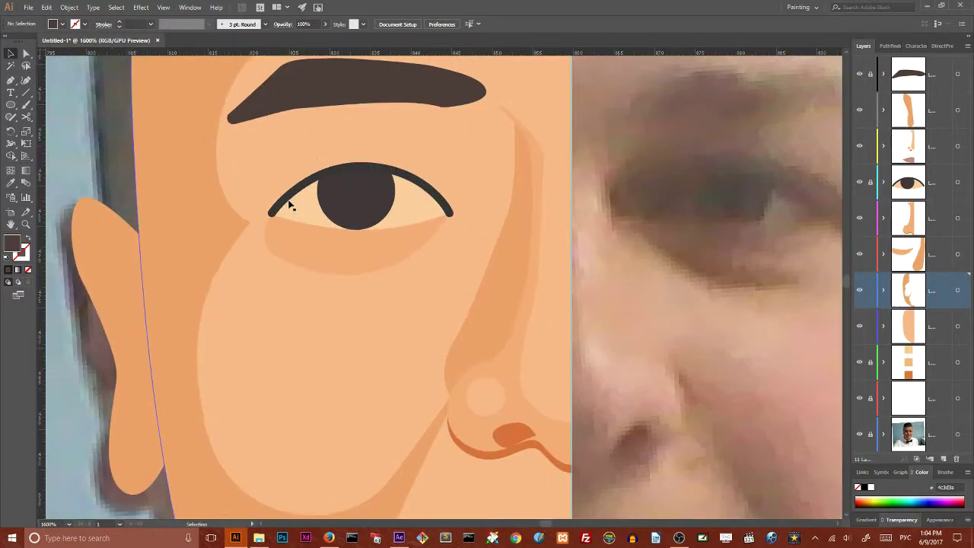
- Draw a sliver under the left eye, fill it with sampled light skin colour, and move it into the face layer
click(11, 79)
click(409, 239)
drag(293, 247, 384, 253)
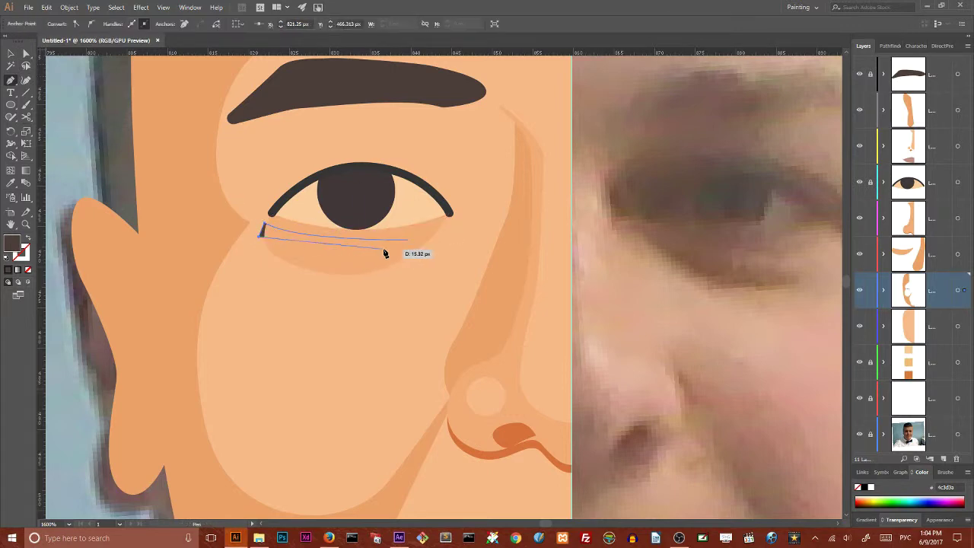
key(i)
click(462, 227)
drag(967, 233, 964, 254)
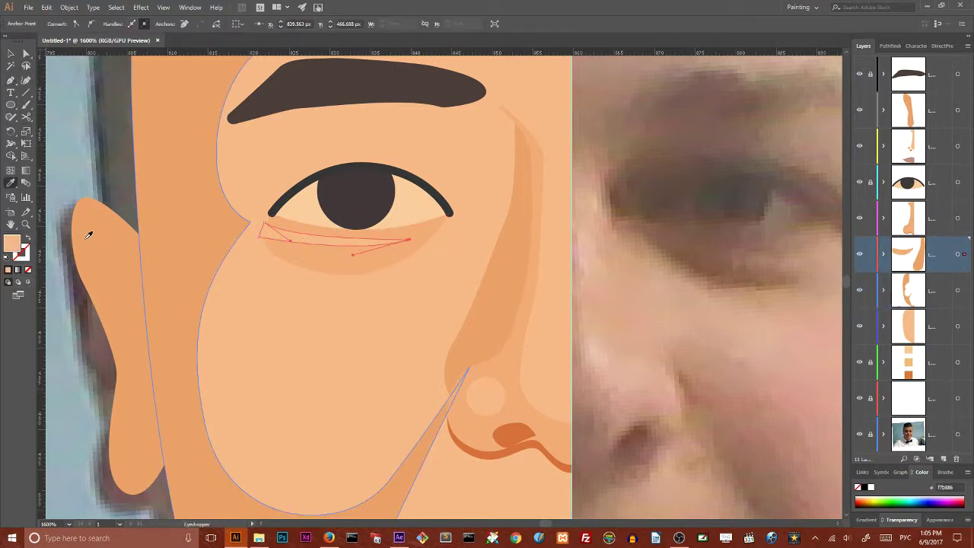
click(78, 119)
key(v)
click(95, 112)
- Refine the under-eye highlight's anchors so its ends and bottom curve sit correctly
mouse_move(394, 255)
mouse_down()
mouse_move(342, 254)
mouse_move(407, 241)
mouse_up()
click(26, 53)
click(408, 241)
click(10, 53)
click(76, 126)
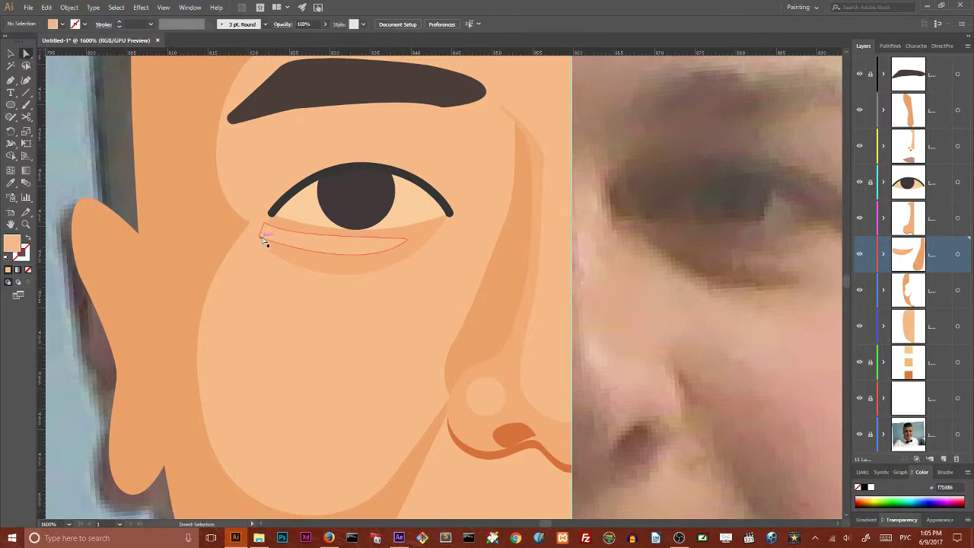
click(264, 239)
drag(265, 239, 272, 224)
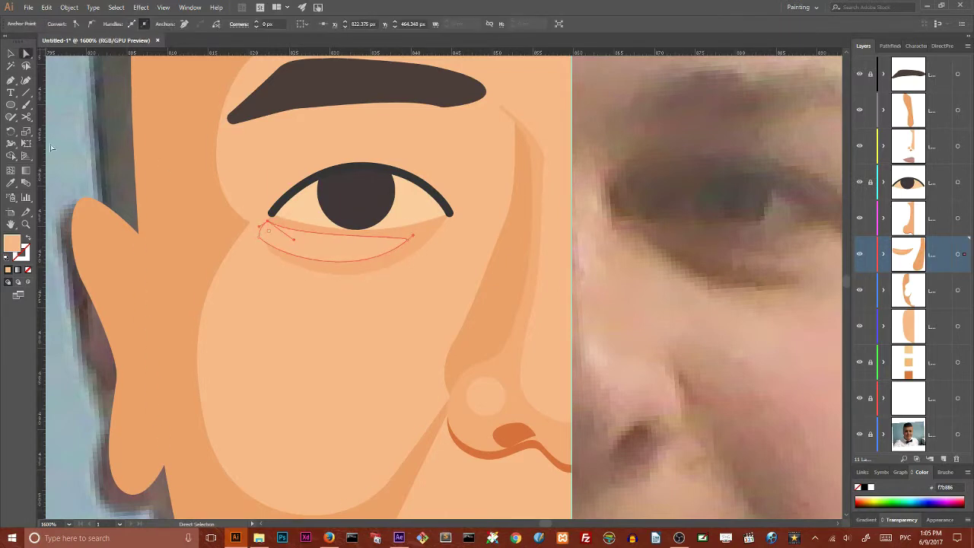
click(82, 172)
- Draw a closed shading shape from below the eyebrow, around the eye, toward the nose
key(ctrl+minus)
click(484, 261)
key(p)
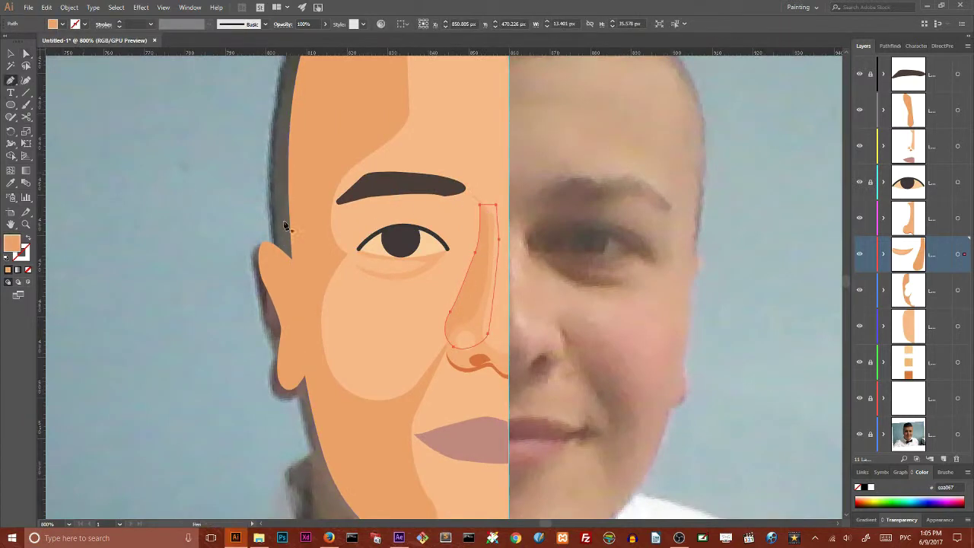
click(425, 197)
click(386, 197)
click(347, 201)
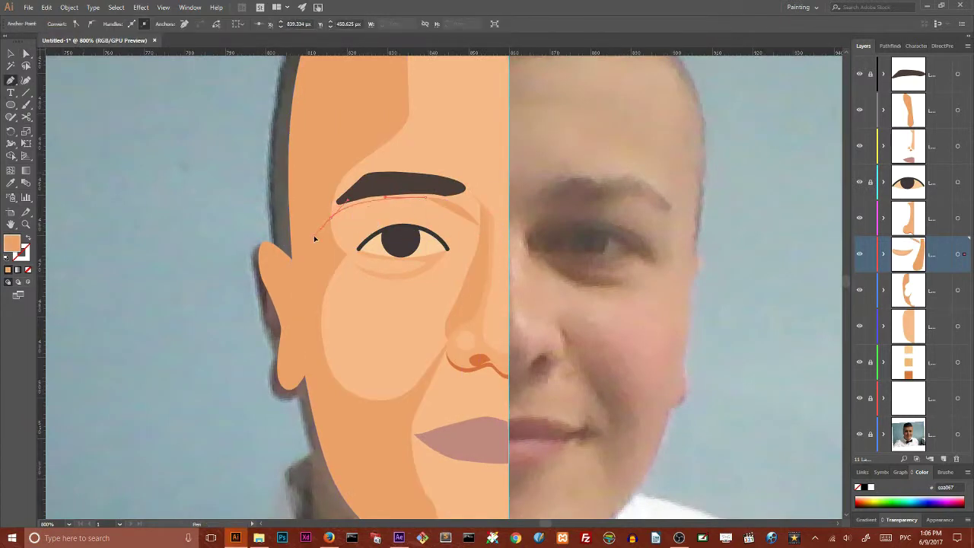
click(323, 240)
drag(345, 253, 388, 227)
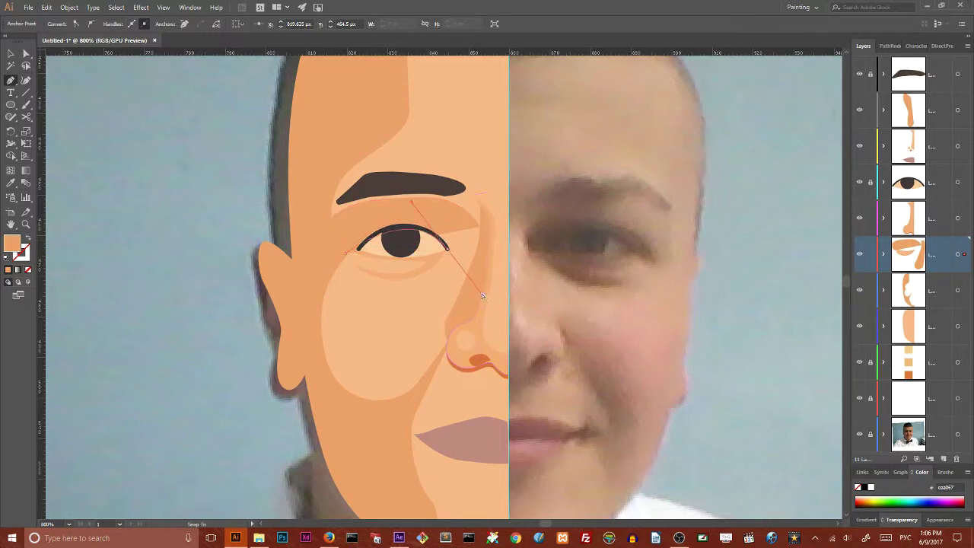
drag(475, 281, 494, 237)
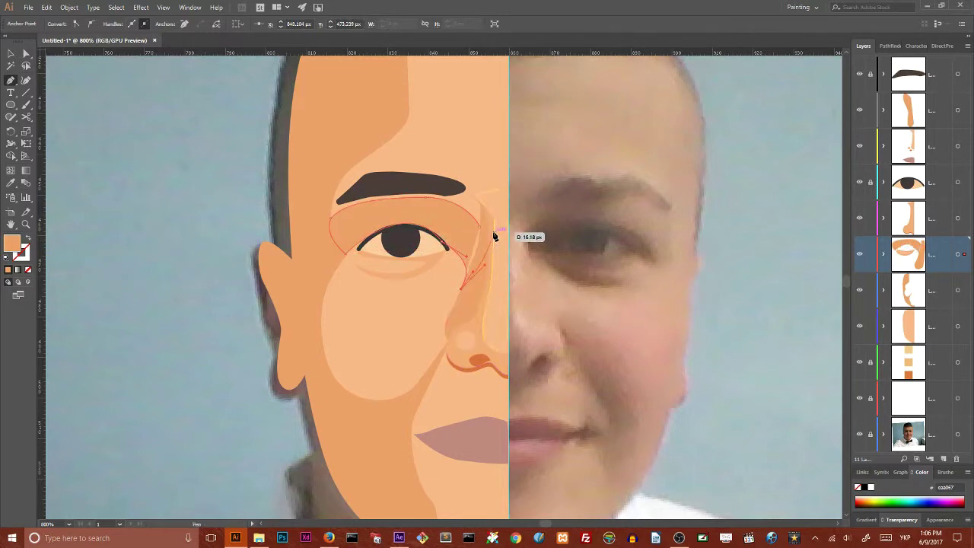
click(26, 53)
click(215, 164)
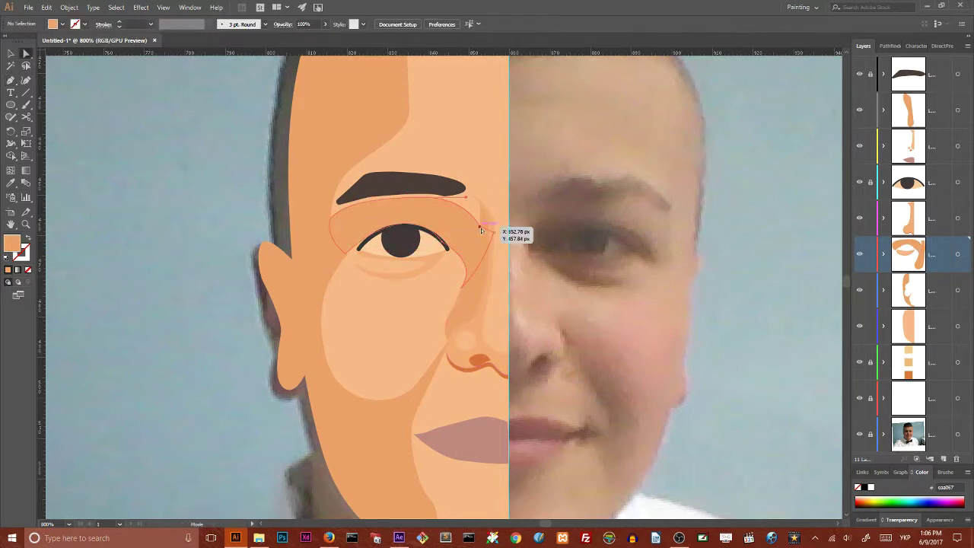
- Inspect the eye-surround shape and its anchors, including the top-right point
click(353, 253)
click(210, 222)
click(354, 256)
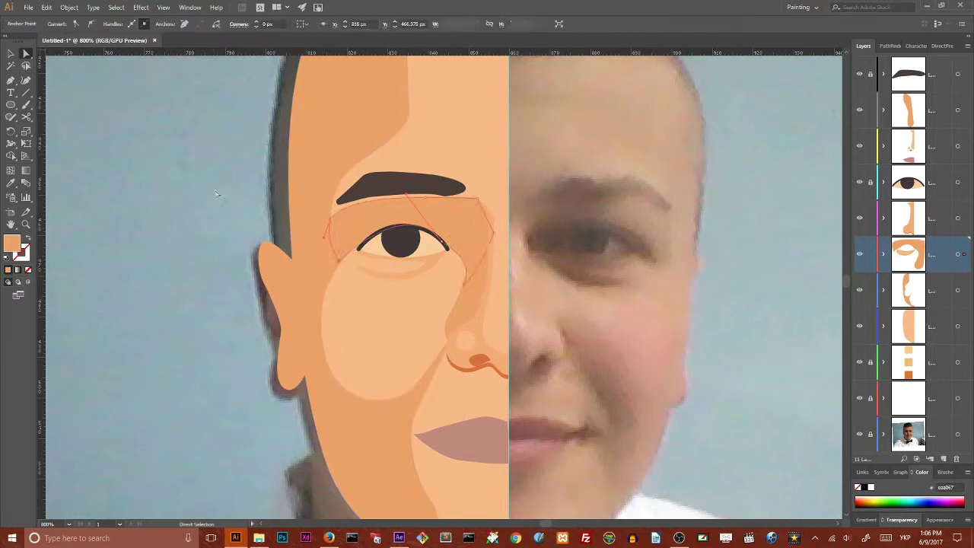
click(217, 194)
scroll(215, 194, down, 1)
click(472, 198)
key(a)
click(485, 151)
click(179, 153)
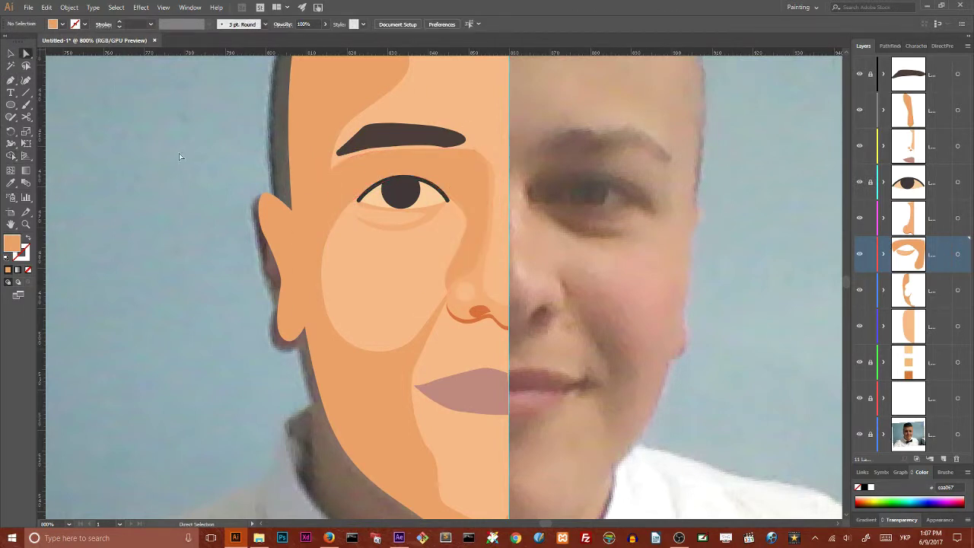
click(298, 298)
click(170, 278)
- Reposition the eye-surround anchors beside the nose so it meets the cheek shape
scroll(169, 278, down, 1)
drag(471, 178, 463, 183)
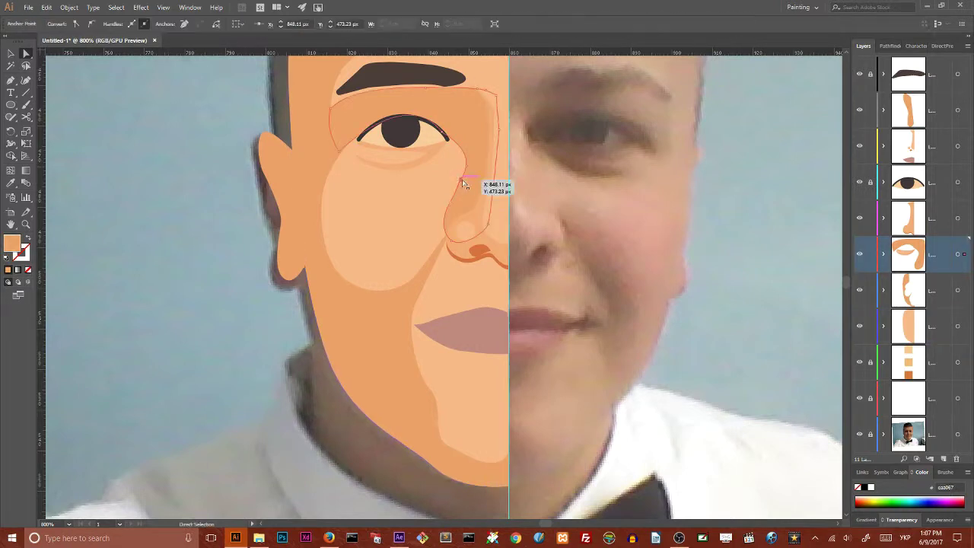
drag(469, 171, 471, 163)
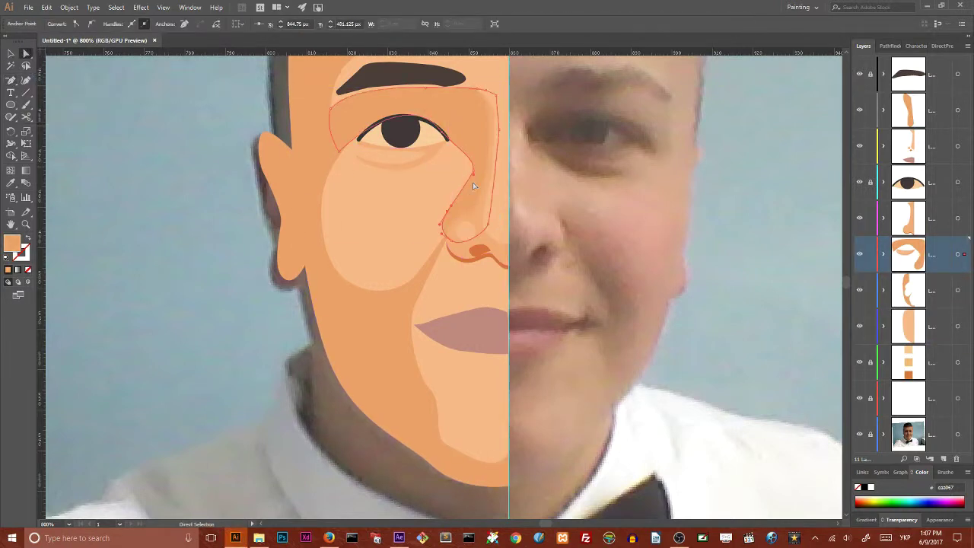
drag(472, 162, 469, 166)
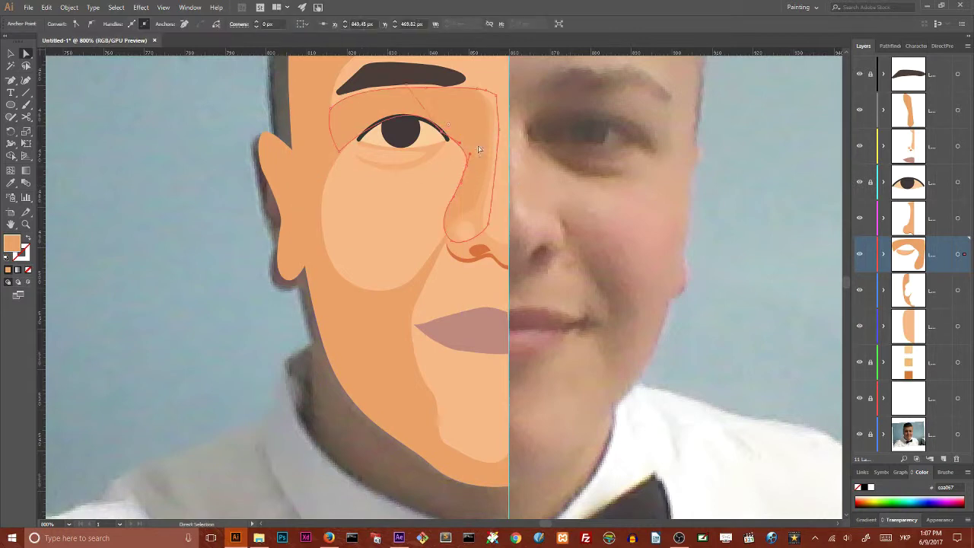
drag(445, 136, 466, 162)
click(202, 185)
scroll(202, 186, down, 2)
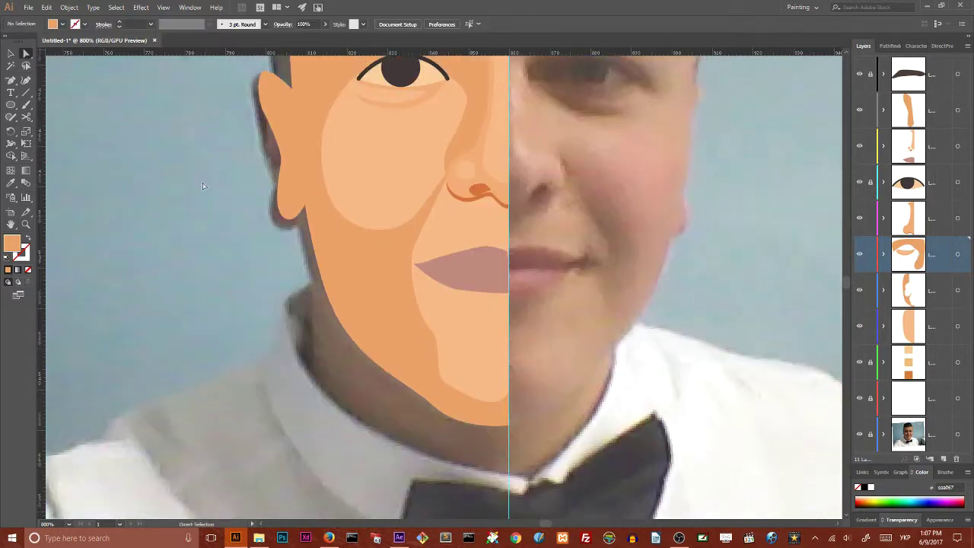
scroll(202, 186, up, 3)
key(ctrl+z)
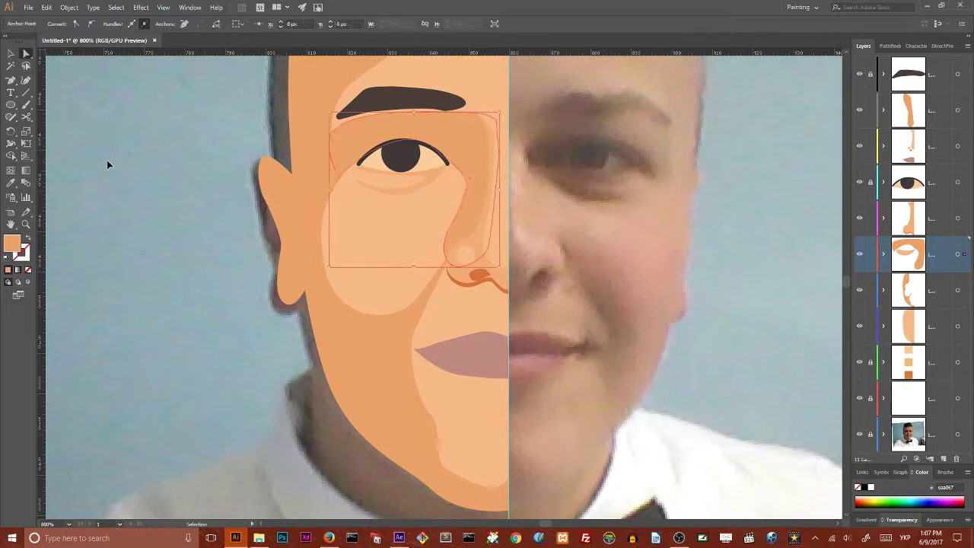
key(plus)
key(a)
mouse_move(466, 199)
mouse_down()
mouse_move(453, 167)
mouse_move(463, 199)
mouse_up()
click(164, 178)
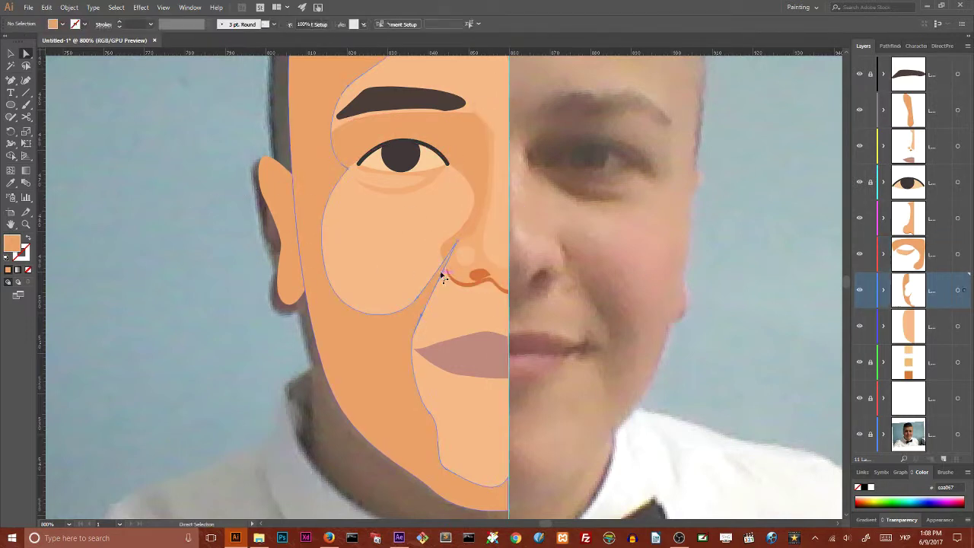
- Check the cheek and eye-socket shapes, then place the first anchor below the lips
click(440, 269)
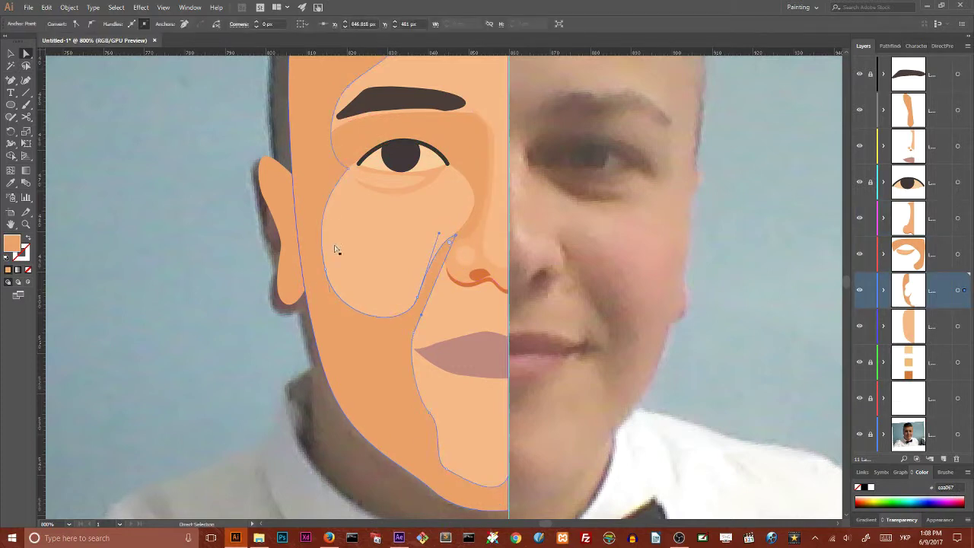
click(120, 277)
scroll(120, 277, down, 1)
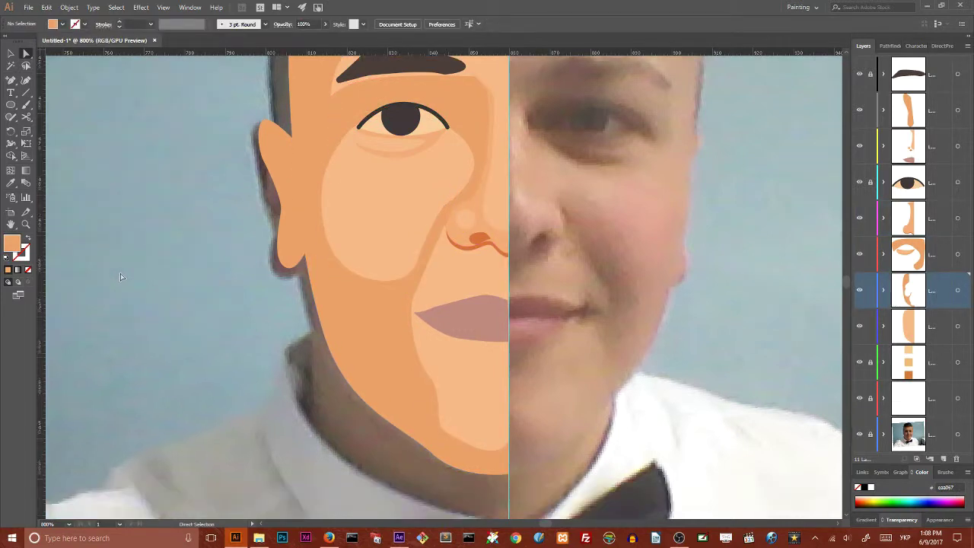
click(450, 209)
click(190, 257)
click(441, 242)
click(220, 265)
scroll(220, 265, down, 1)
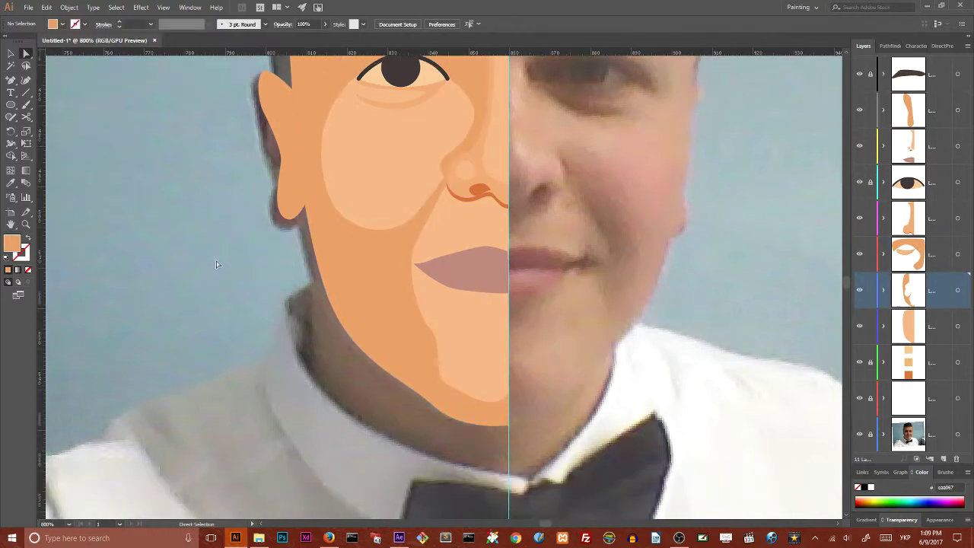
click(443, 322)
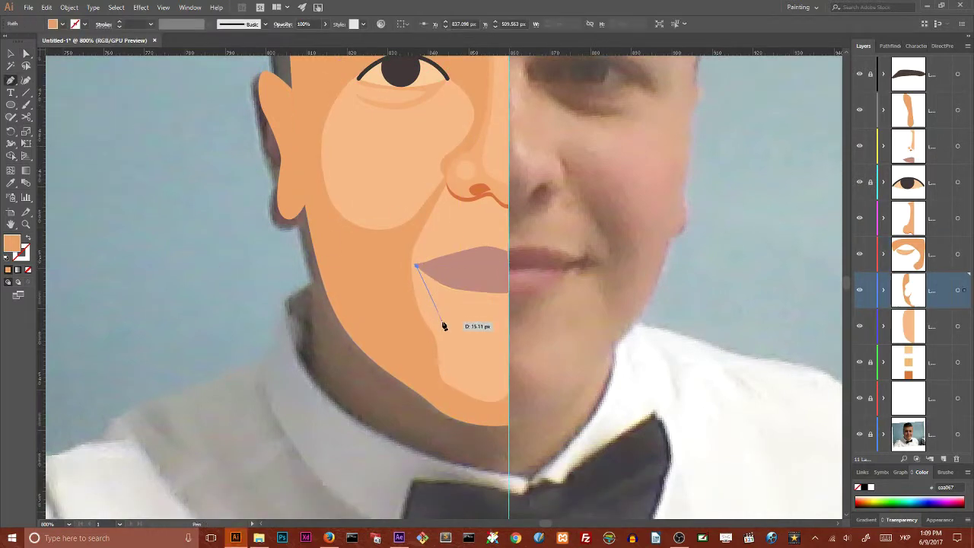
- Close the shaded shape under the lower lip and move it onto the third face layer
drag(508, 320, 535, 333)
click(509, 290)
click(417, 266)
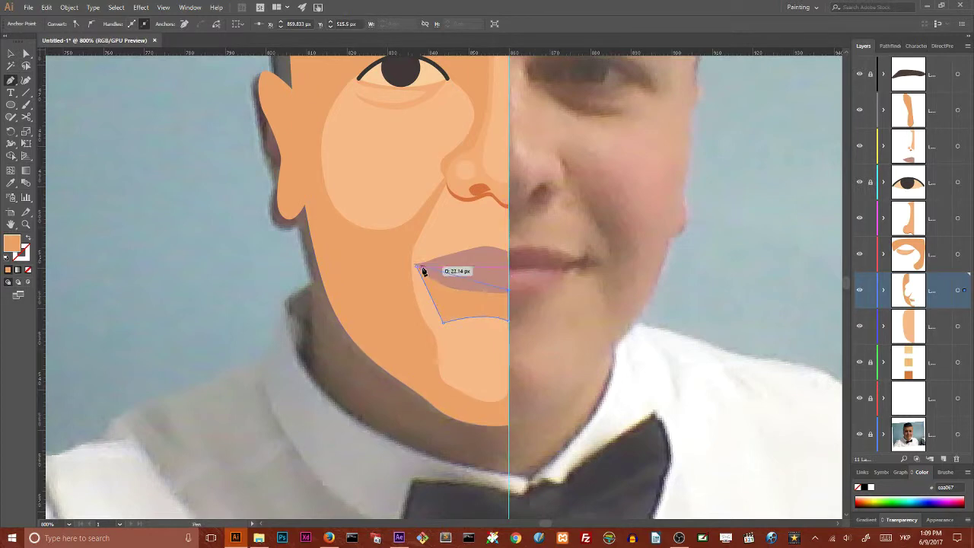
drag(965, 127, 963, 111)
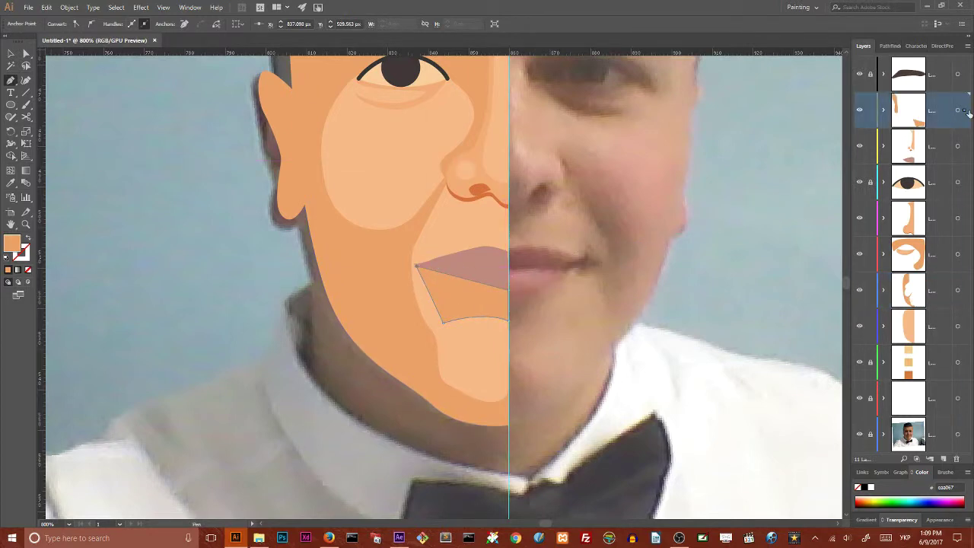
drag(972, 217, 963, 146)
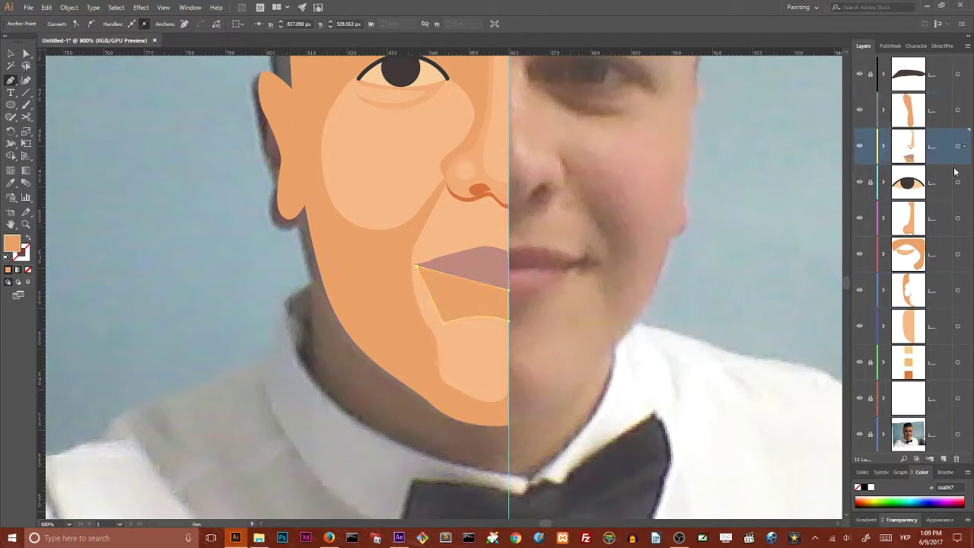
click(120, 156)
- Draw an ellipse on the chin and fill it with a lighter peach skin colour
drag(11, 105, 46, 128)
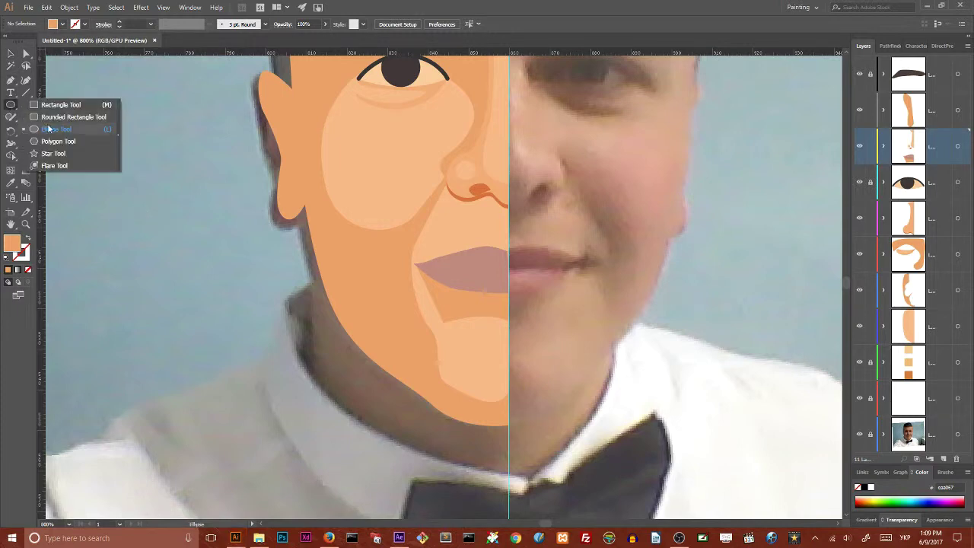
drag(448, 335, 568, 389)
key(v)
click(467, 331)
click(502, 361)
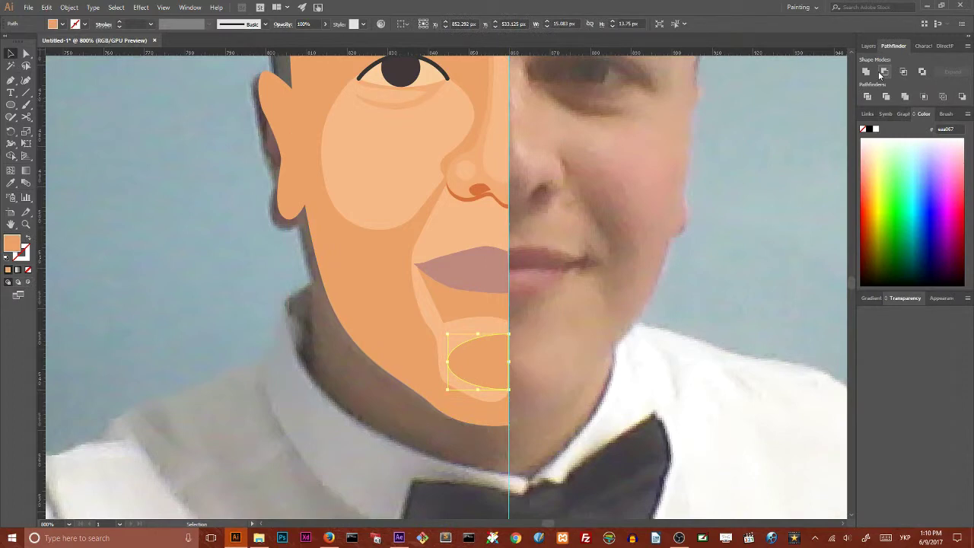
key(i)
click(472, 304)
double_click(11, 243)
key(Return)
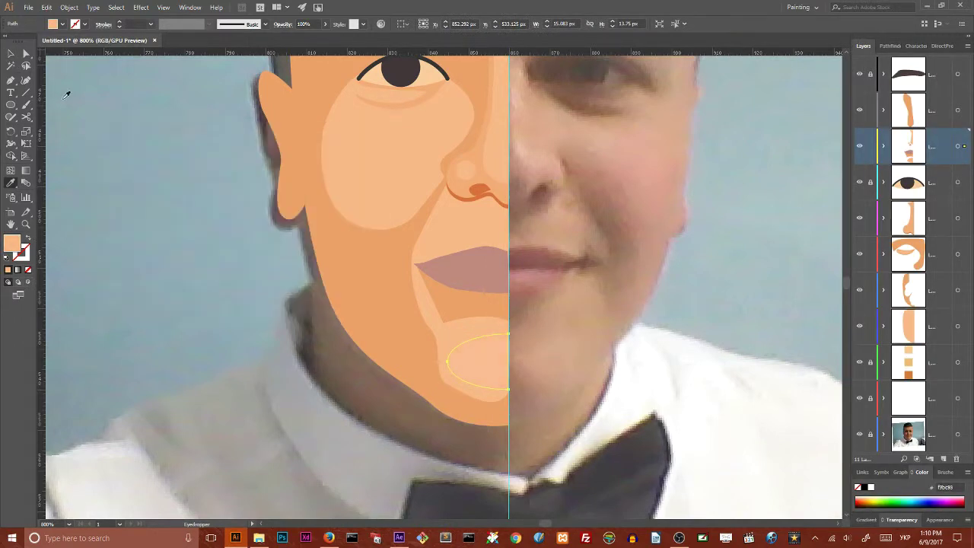
key(ctrl+shift+a)
scroll(80, 237, up, 3)
- Trace a highlight shape under the eye, down the cheek, and up beside the nose
key(p)
click(436, 189)
click(353, 194)
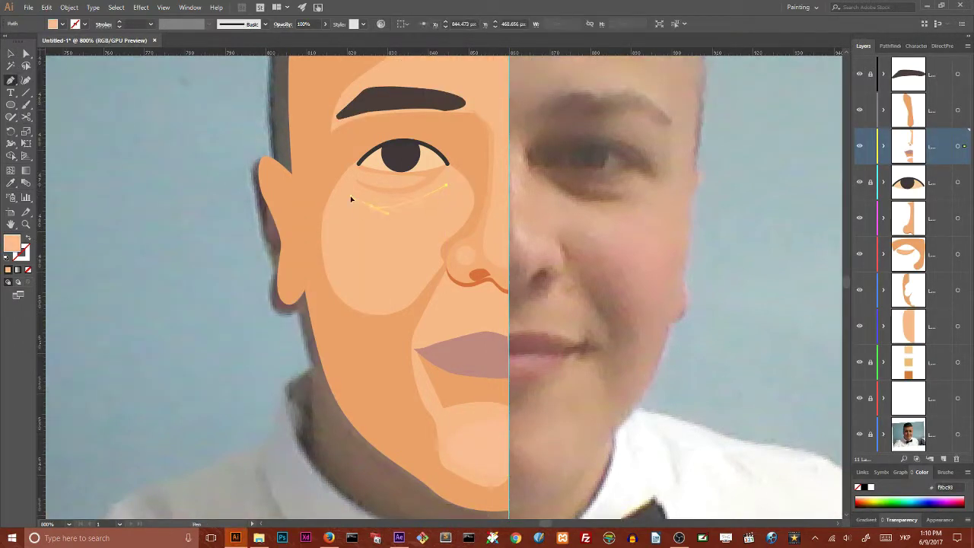
click(330, 228)
click(464, 222)
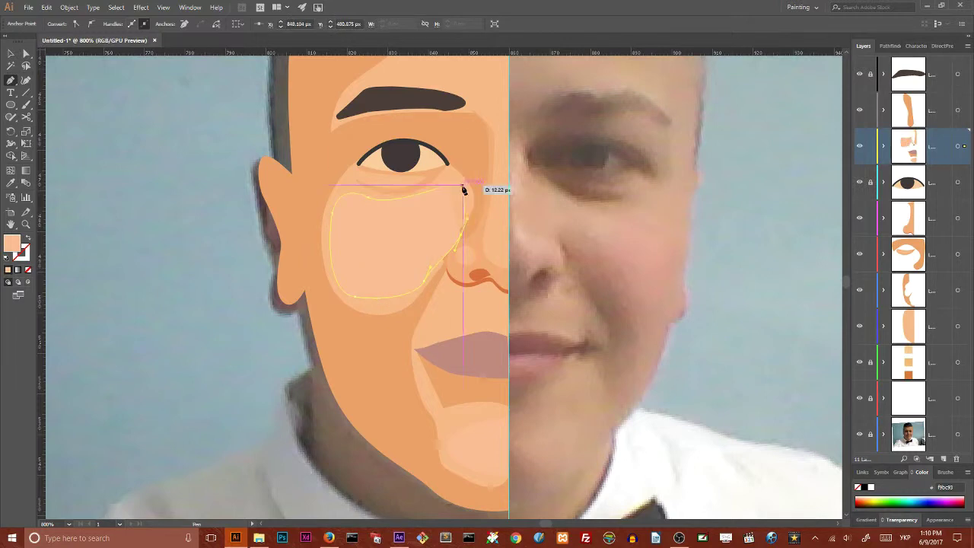
- Set the cheek and chin highlights to Soft Light blending at 30% opacity
key(v)
click(189, 247)
click(374, 239)
click(885, 457)
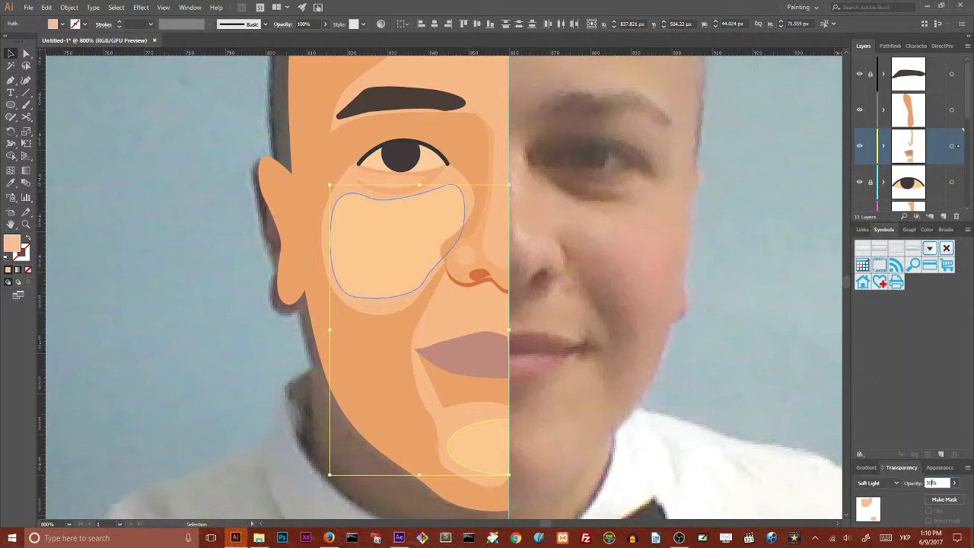
click(121, 151)
scroll(185, 254, up, 3)
scroll(206, 264, down, 2)
click(474, 166)
click(247, 168)
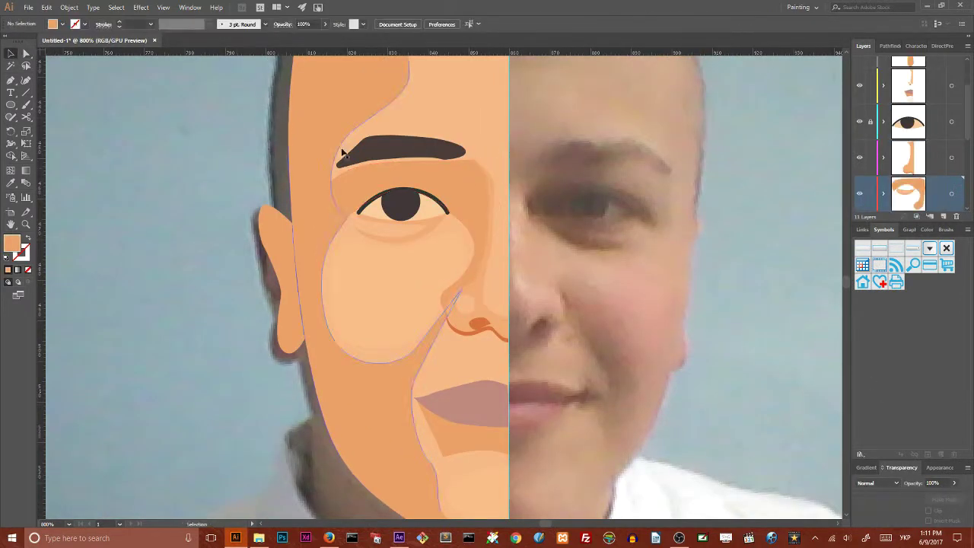
click(883, 229)
click(430, 148)
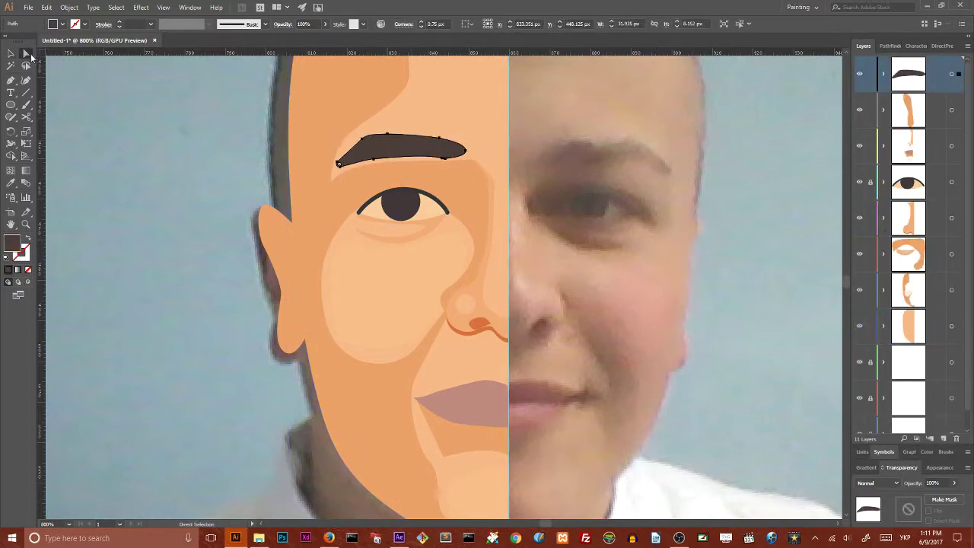
- Give the nose shading shape a new softer orange-brown fill based on a sampled skin colour
click(25, 53)
click(331, 177)
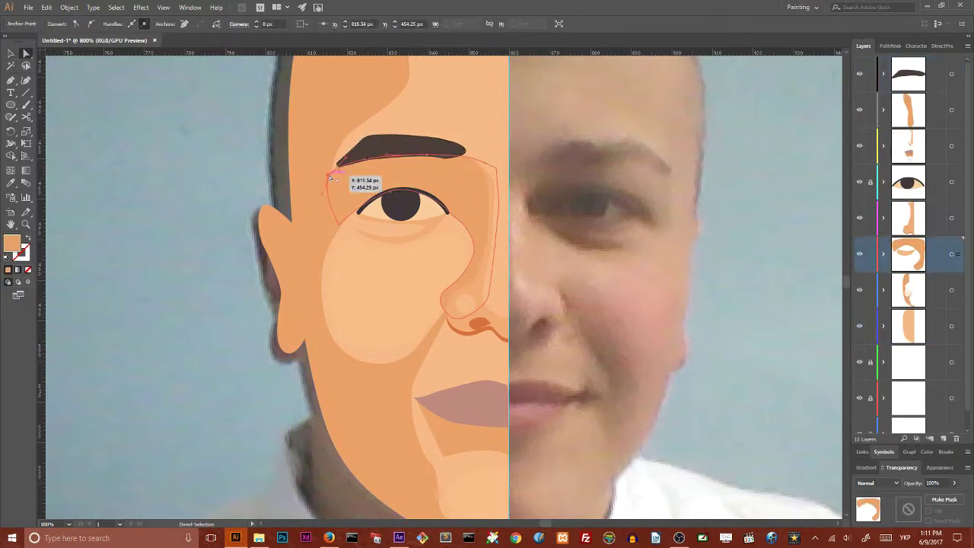
click(153, 258)
scroll(158, 259, down, 1)
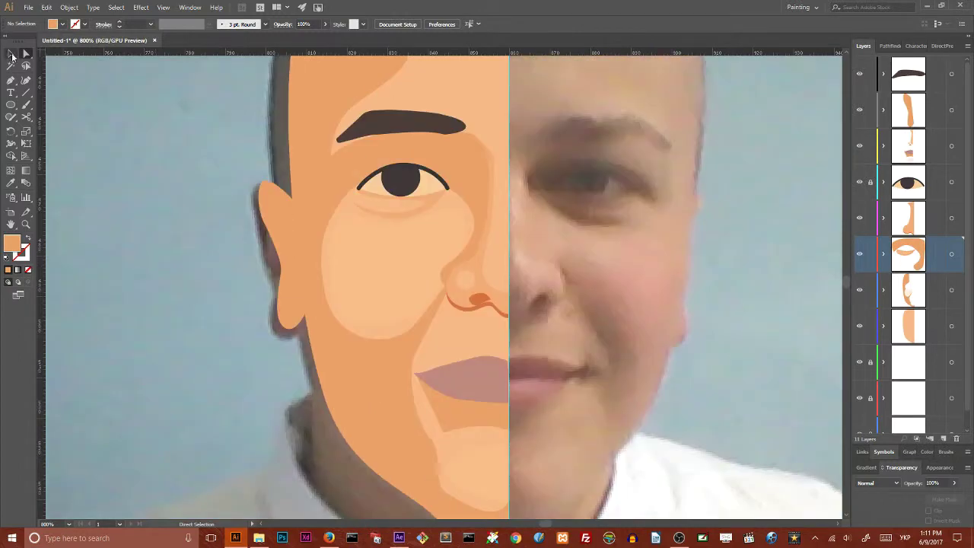
click(479, 305)
key(i)
click(305, 210)
double_click(12, 242)
key(Return)
key(v)
- Reshape the nostril's outer edge and recolour the nostril #d38957
scroll(195, 168, down, 3)
scroll(195, 169, up, 2)
click(479, 226)
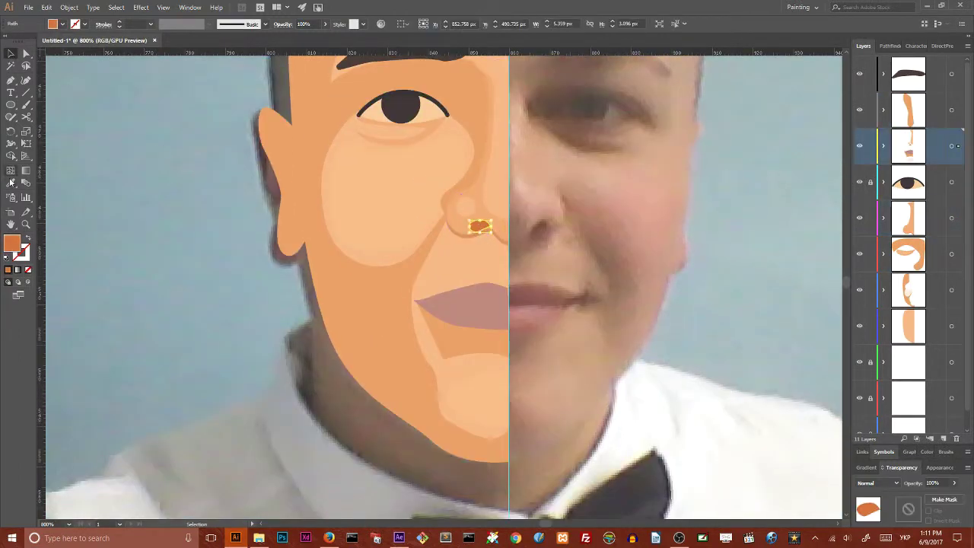
click(26, 54)
key(ctrl+plus)
key(ctrl+plus)
key(ctrl+plus)
drag(578, 100, 578, 106)
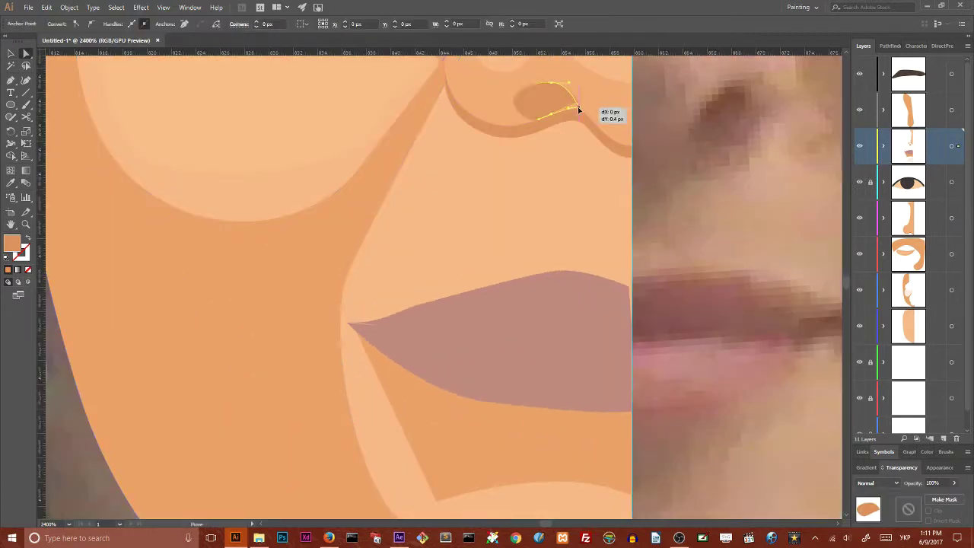
key(v)
click(547, 104)
double_click(12, 242)
key(Return)
key(ctrl+minus)
key(ctrl+minus)
key(ctrl+minus)
scroll(256, 191, up, 5)
scroll(239, 232, down, 3)
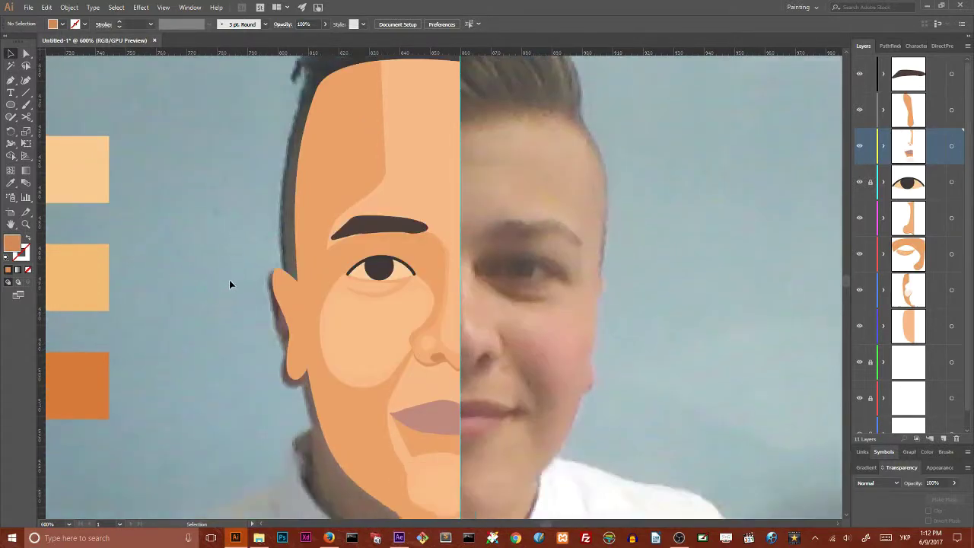
- Draw a curved shadow shape from the nose toward the upper lip and move it onto the nose layer
scroll(229, 279, down, 3)
click(436, 405)
click(250, 311)
scroll(249, 314, up, 3)
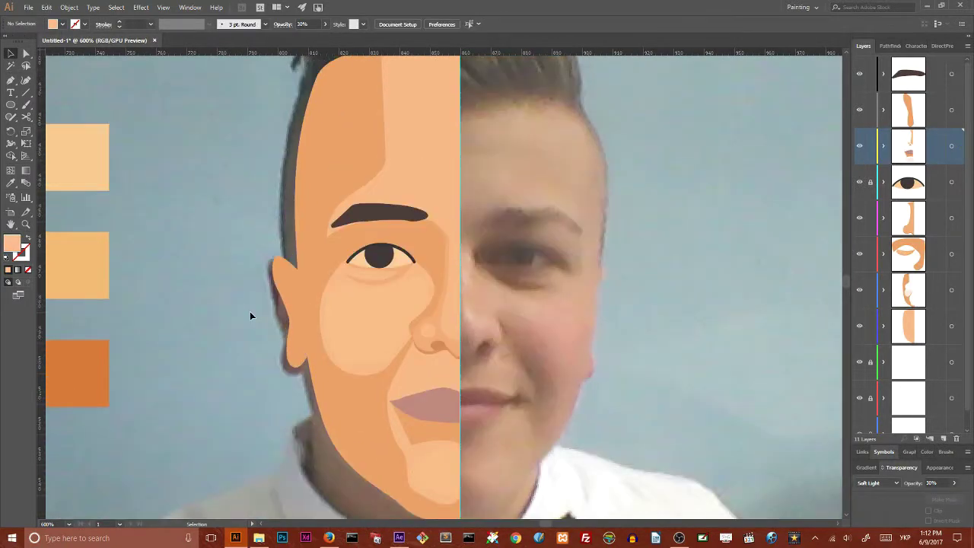
click(11, 79)
click(419, 350)
drag(397, 394, 460, 388)
drag(448, 332, 457, 342)
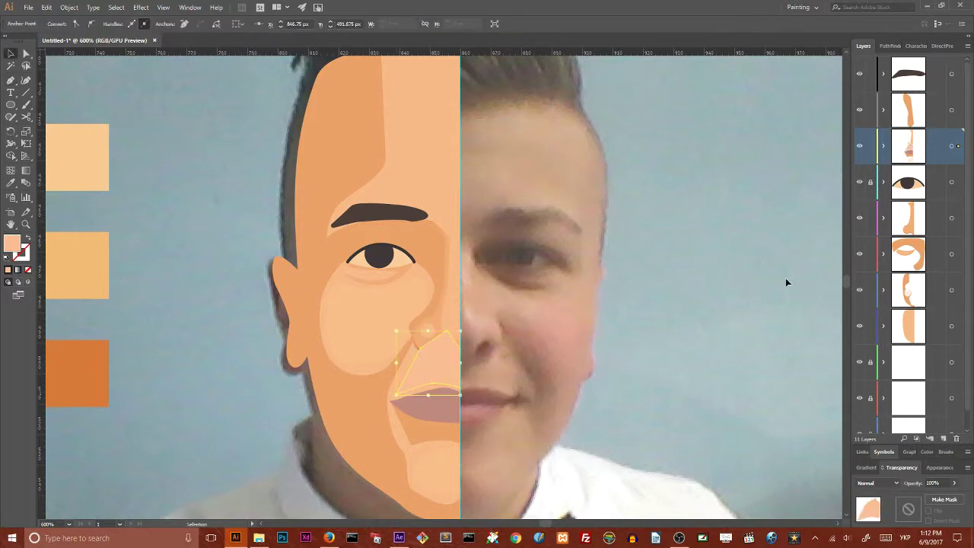
drag(968, 197, 958, 217)
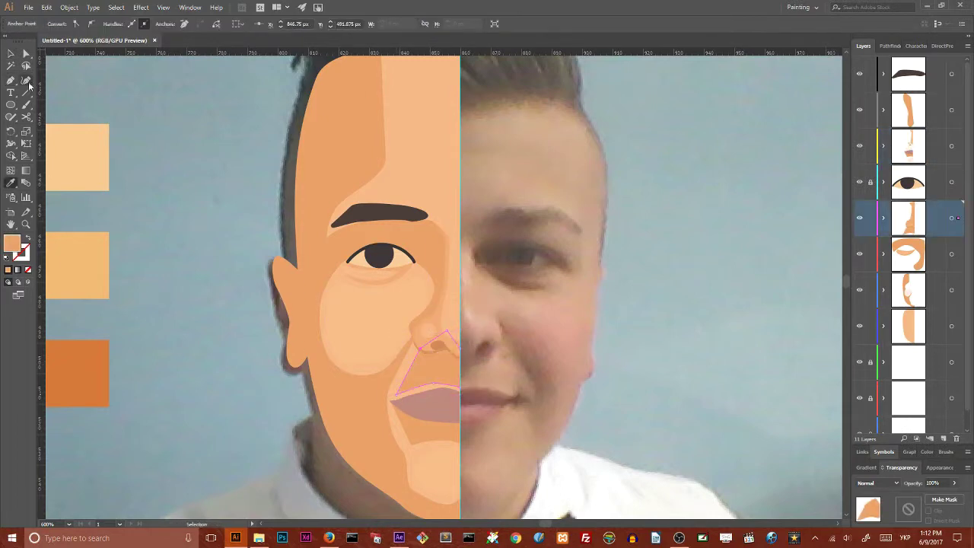
- Fill the shadow shape with a soft peach linear gradient at 93.3° using sampled skin colours
key(v)
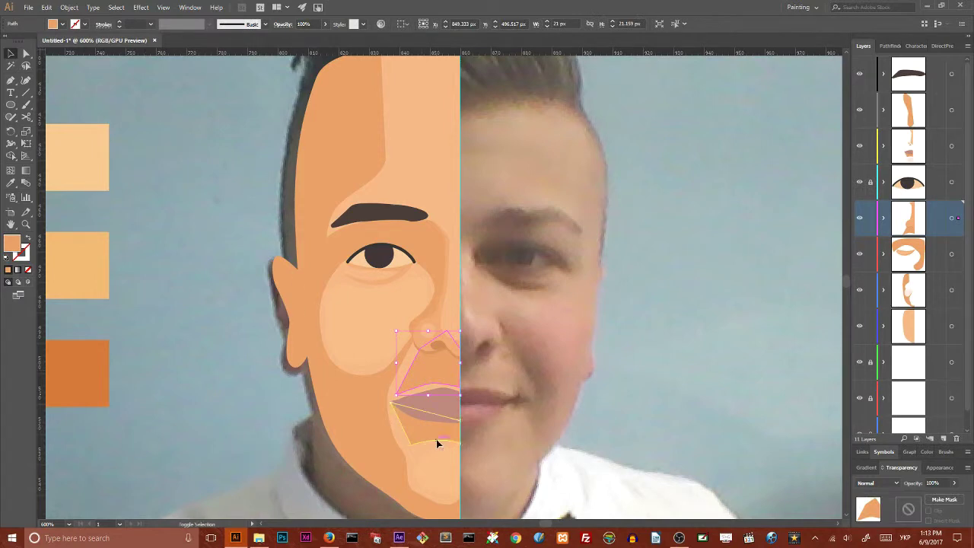
click(866, 468)
click(914, 445)
click(146, 157)
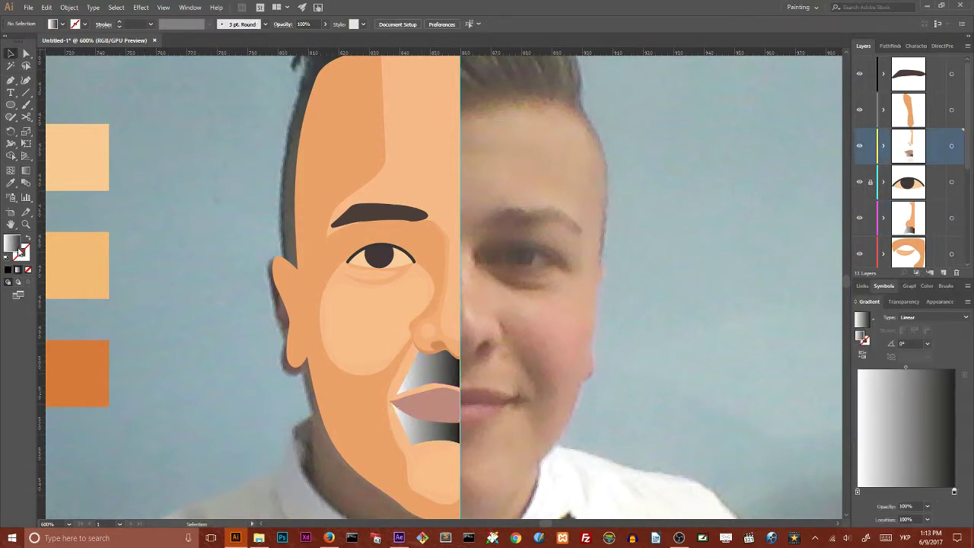
key(i)
shift+click(319, 200)
click(426, 411)
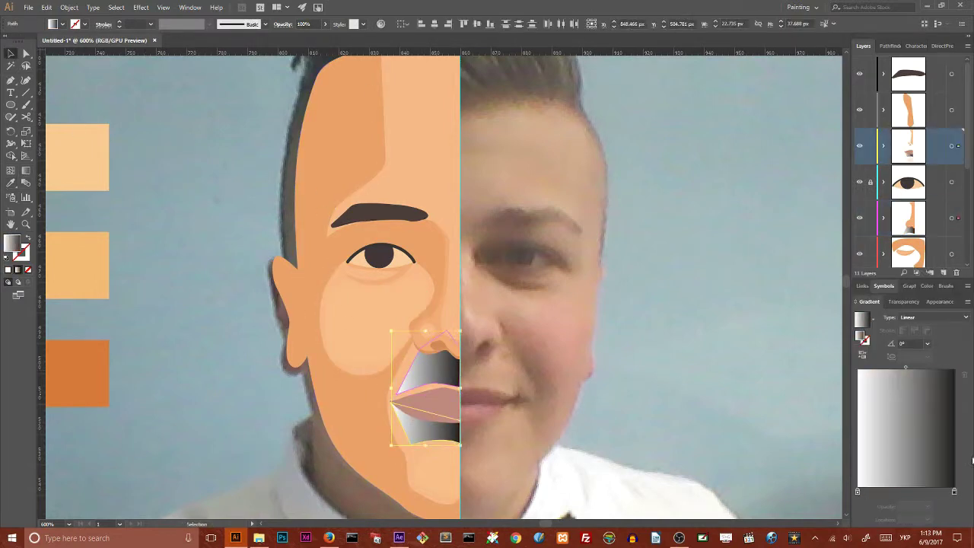
click(859, 493)
shift+click(433, 173)
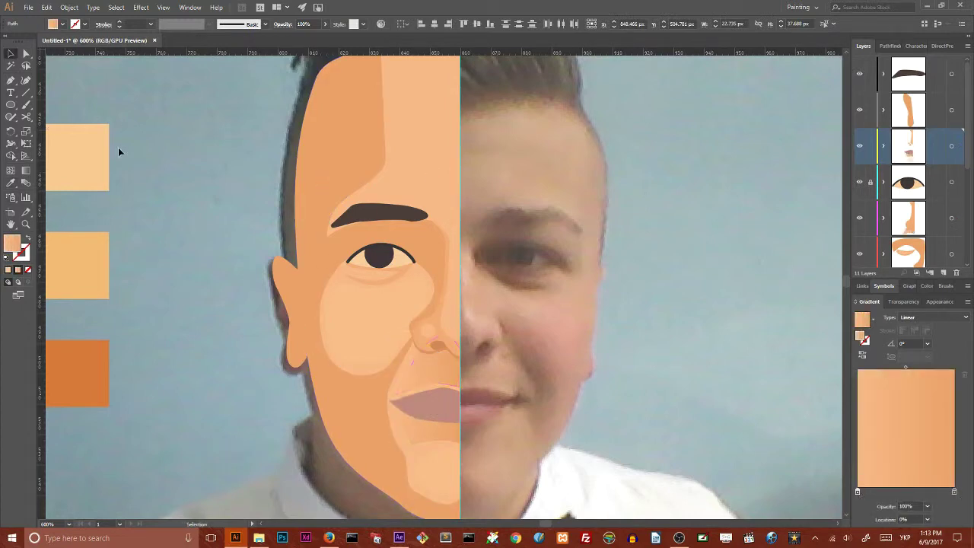
click(25, 173)
- Select the small ellipse on the nose to check the finished nose shading
key(v)
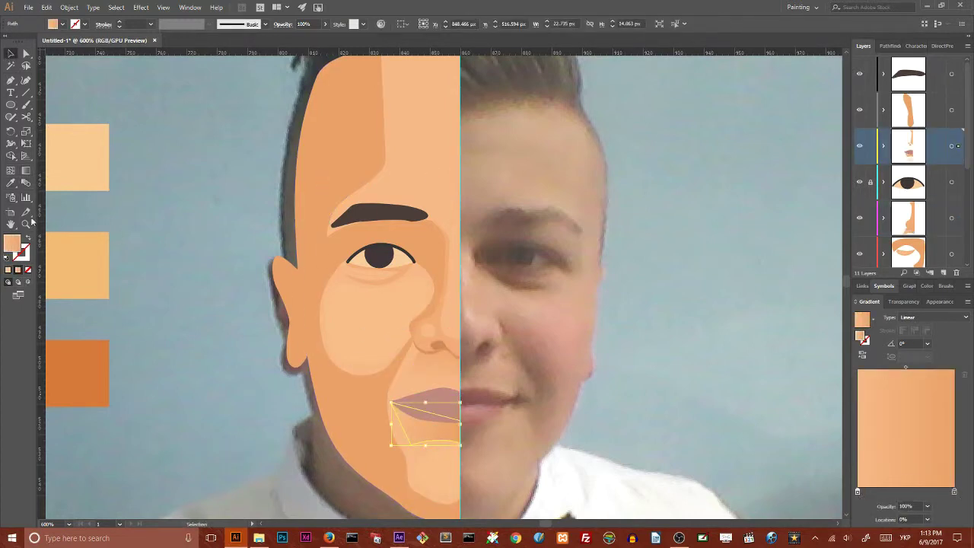
click(94, 152)
scroll(113, 226, up, 2)
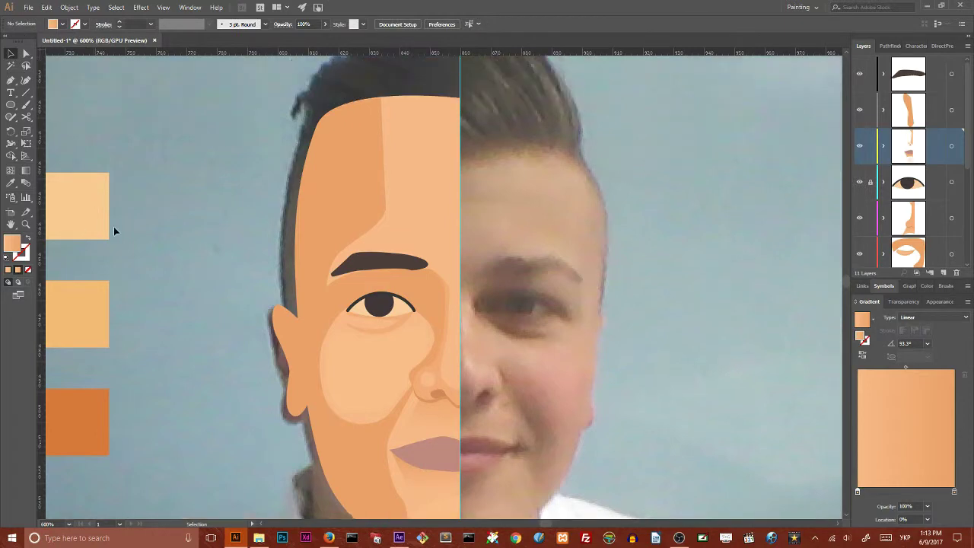
scroll(114, 226, down, 2)
scroll(122, 230, up, 3)
scroll(121, 230, down, 3)
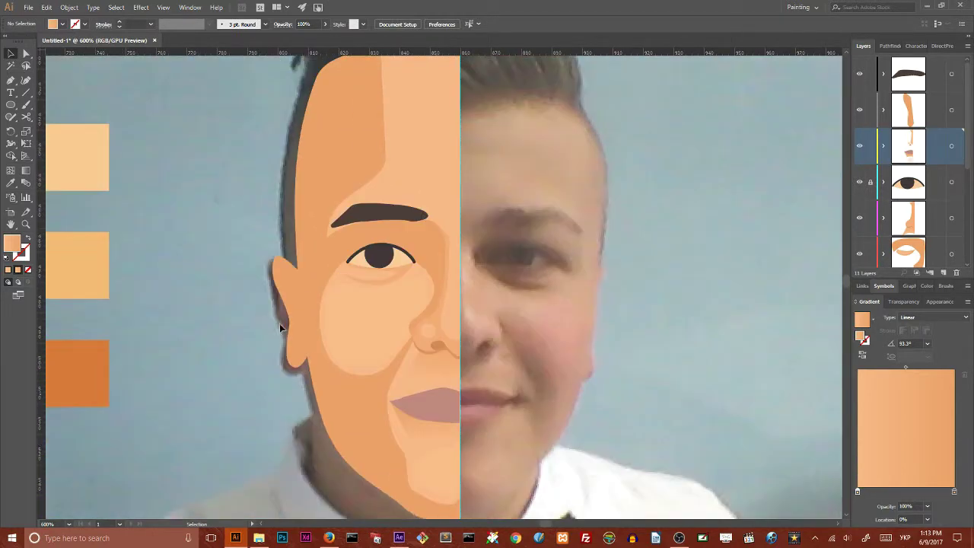
scroll(236, 324, up, 3)
key(a)
click(402, 403)
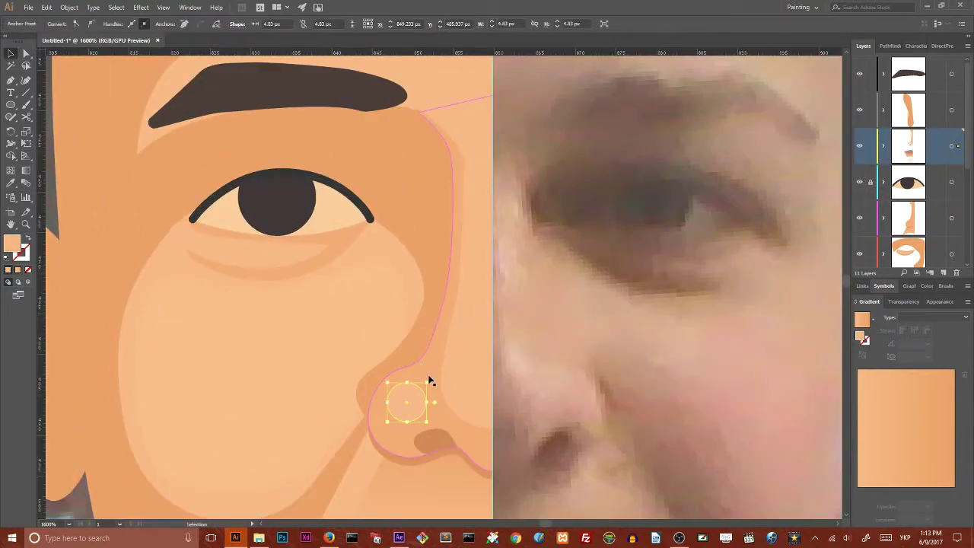
key(v)
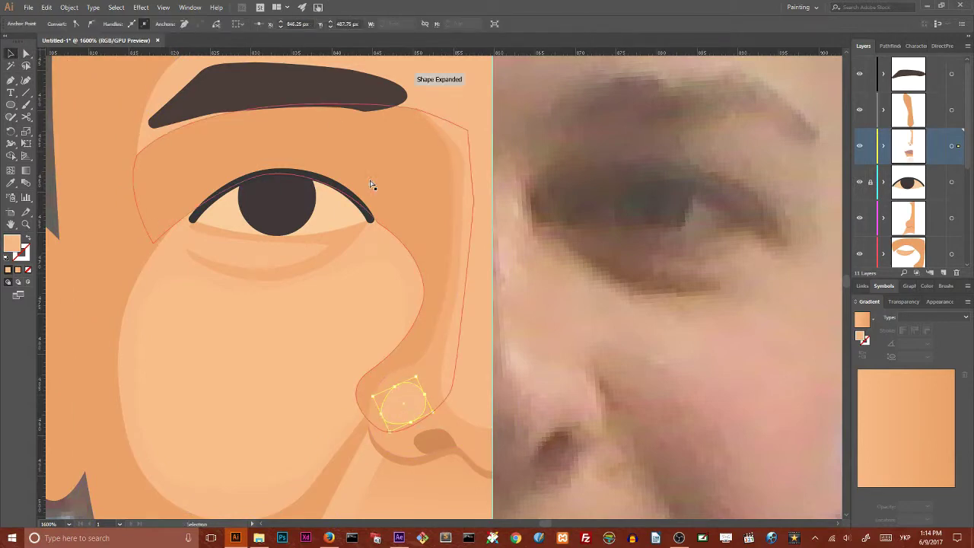
scroll(369, 185, down, 5)
scroll(232, 156, up, 2)
scroll(231, 155, down, 2)
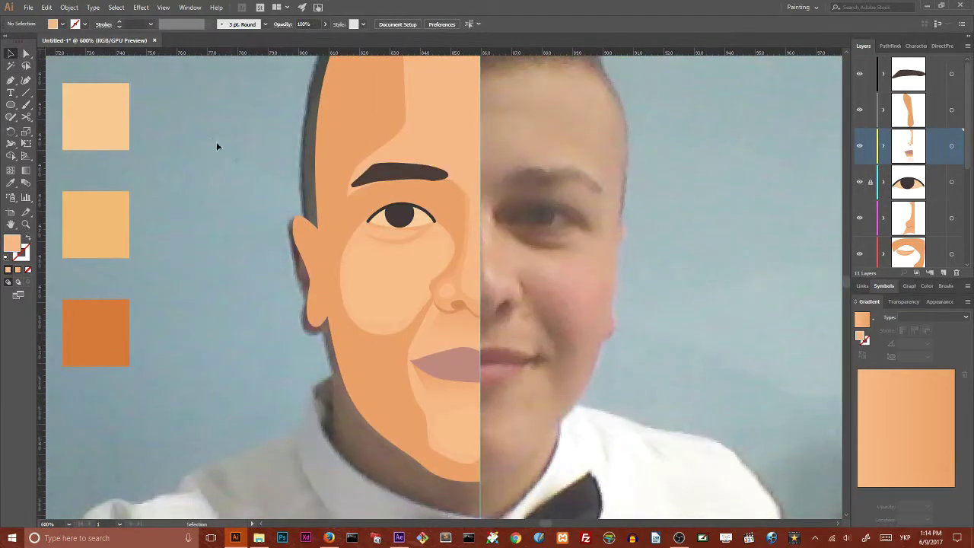
- Set the lip shape's fill to a pink-brown colour
scroll(228, 149, up, 1)
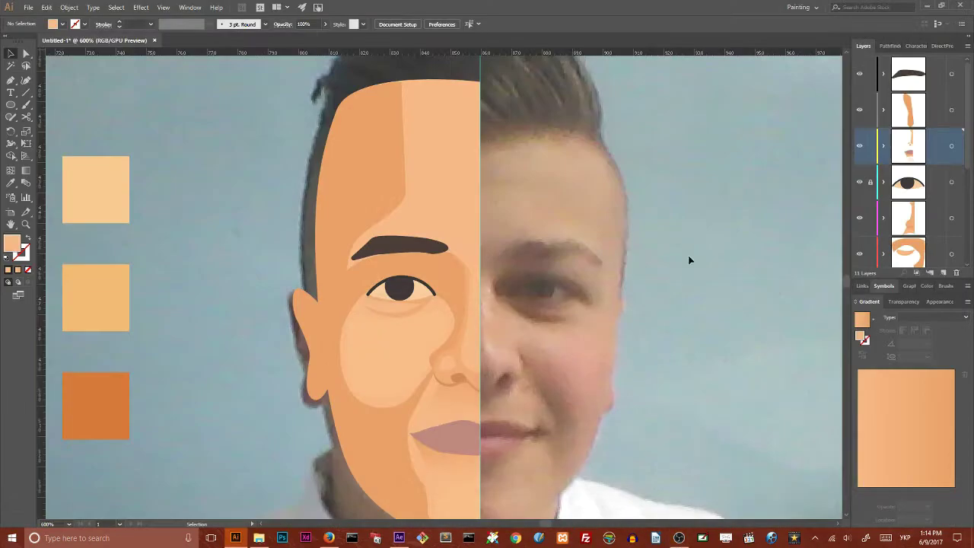
key(ctrl+minus)
key(ctrl+minus)
click(451, 364)
double_click(12, 244)
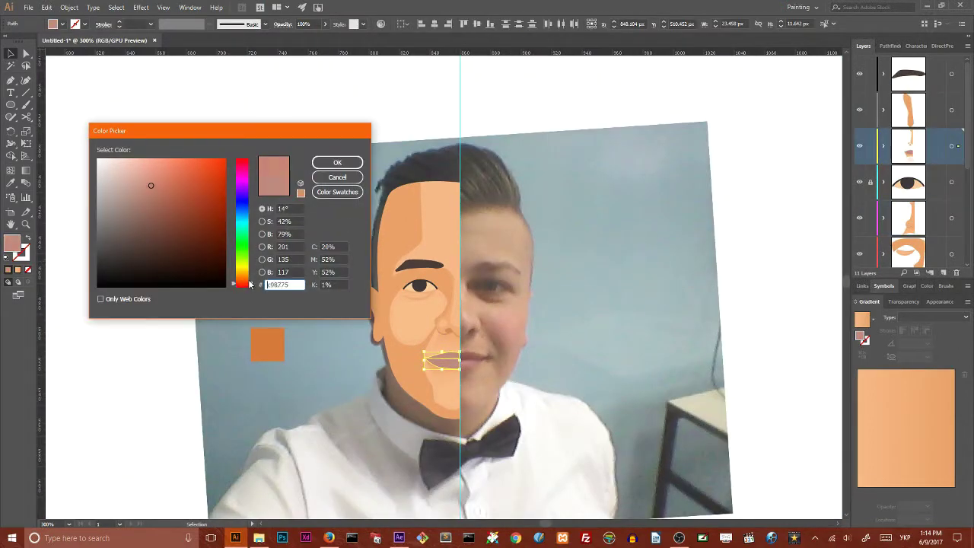
key(Return)
- Shift the lip colour to a rosier hue in Recolor Artwork
key(ctrl+plus)
key(ctrl+plus)
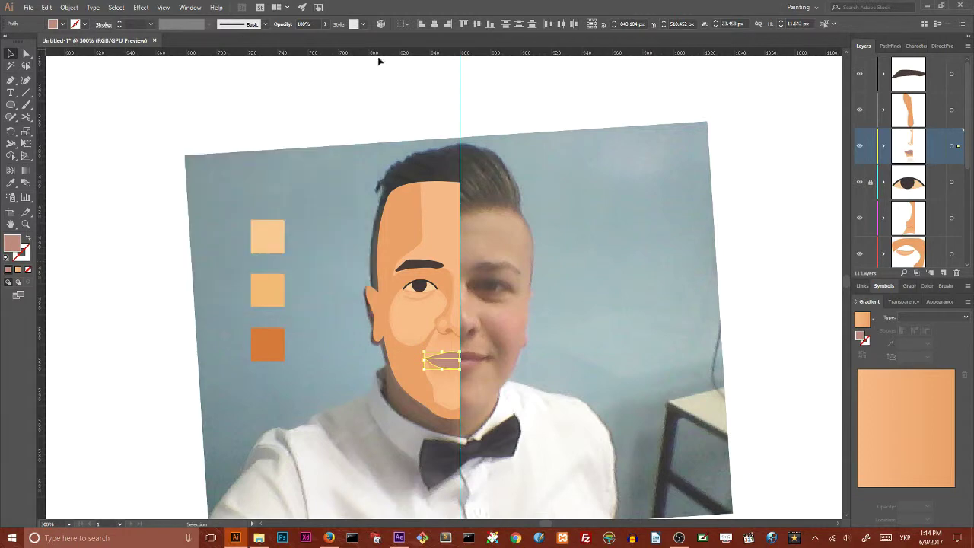
click(380, 23)
mouse_move(696, 184)
mouse_down()
mouse_move(682, 190)
mouse_move(691, 197)
mouse_up()
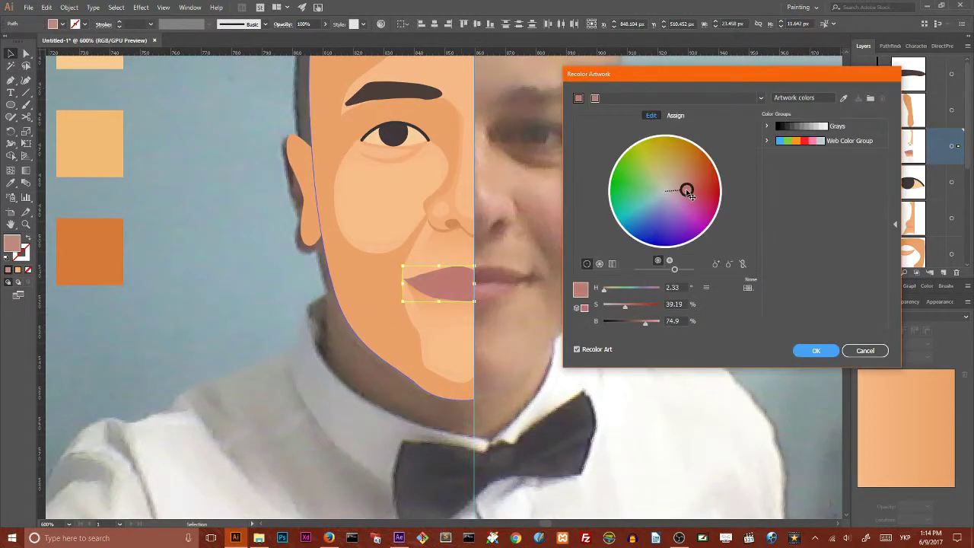
key(Return)
- Zoom in on the lips and drag the lip-corner anchor outward
key(ctrl+plus)
key(ctrl+plus)
key(ctrl+plus)
key(a)
drag(280, 269, 286, 268)
- Pen a lower-lip shape from the corner and trim the lips with it using Pathfinder
click(563, 232)
key(ctrl+shift+a)
key(p)
click(284, 268)
click(373, 318)
click(567, 344)
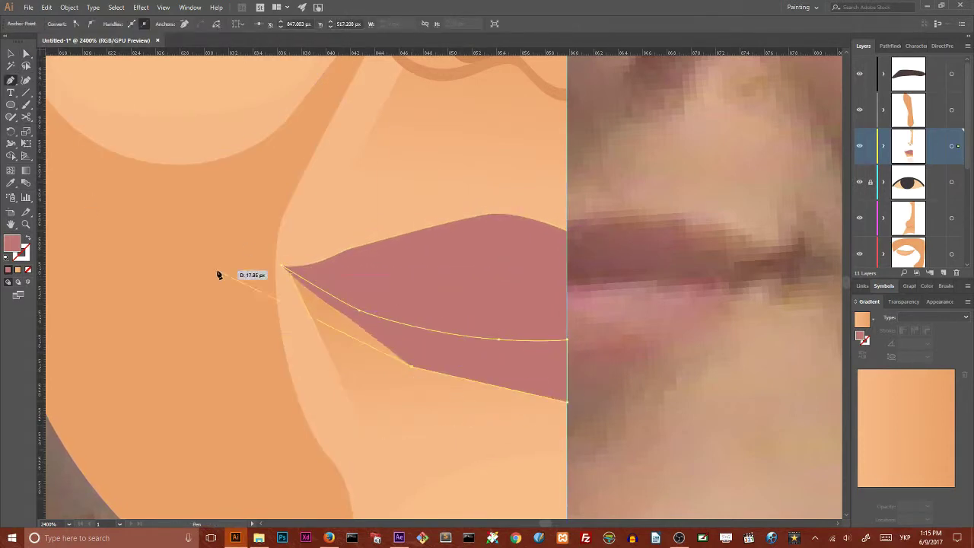
click(250, 272)
key(v)
click(889, 45)
- Adjust the lower-lip edge curve and fill the lower-lip strip with a darker rose
key(a)
drag(500, 341, 493, 346)
key(v)
click(402, 307)
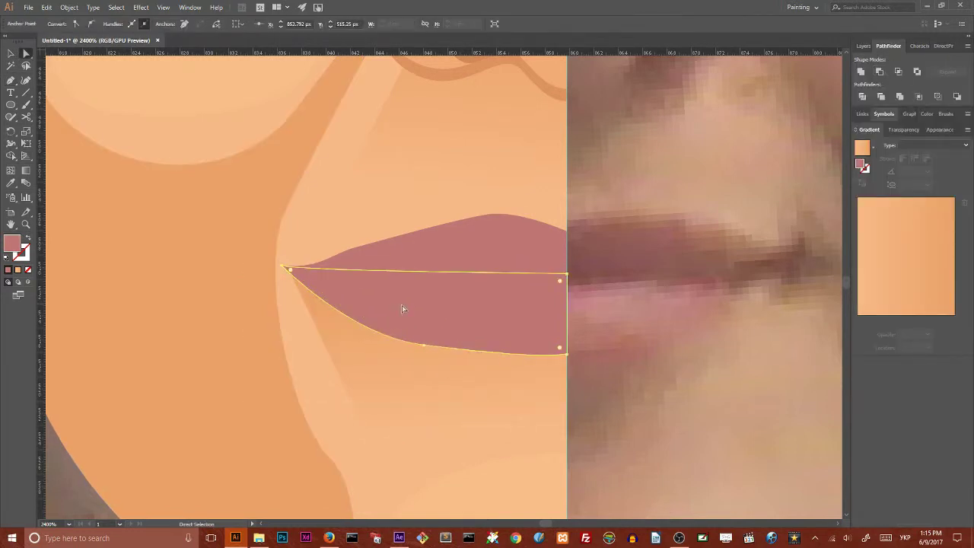
shift+click(358, 319)
click(337, 162)
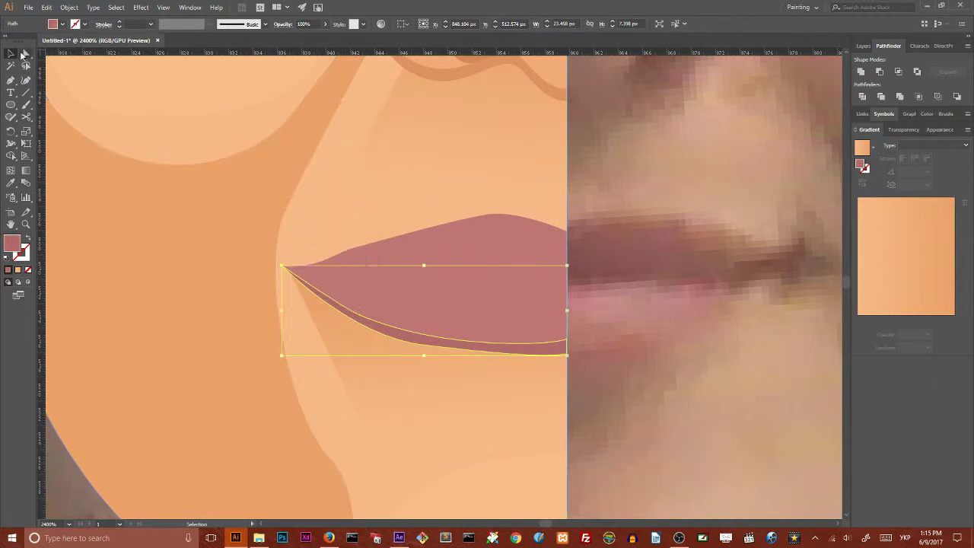
key(ctrl+shift+a)
- Pen a closed curved mouth line from the lip corner to the lips' centre edge
key(p)
drag(284, 266, 404, 274)
click(558, 278)
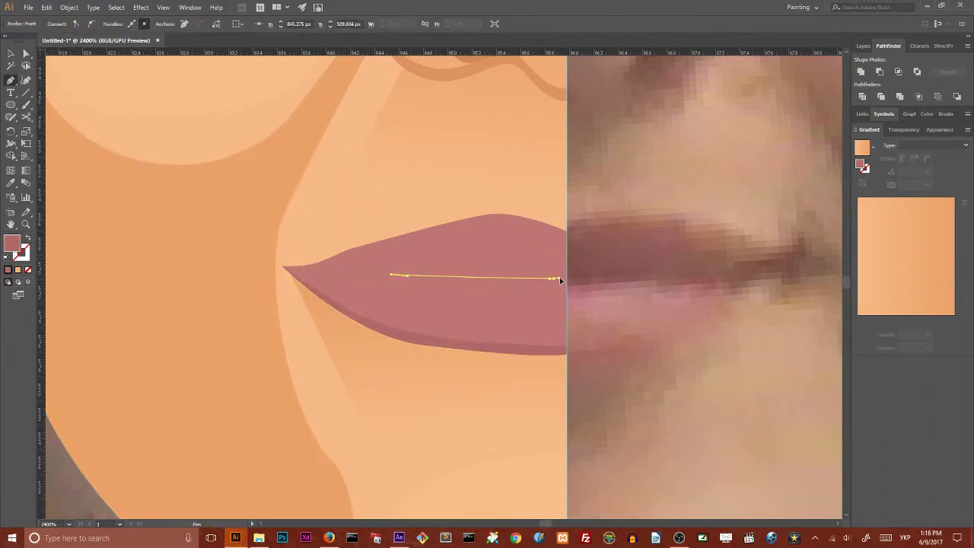
click(284, 267)
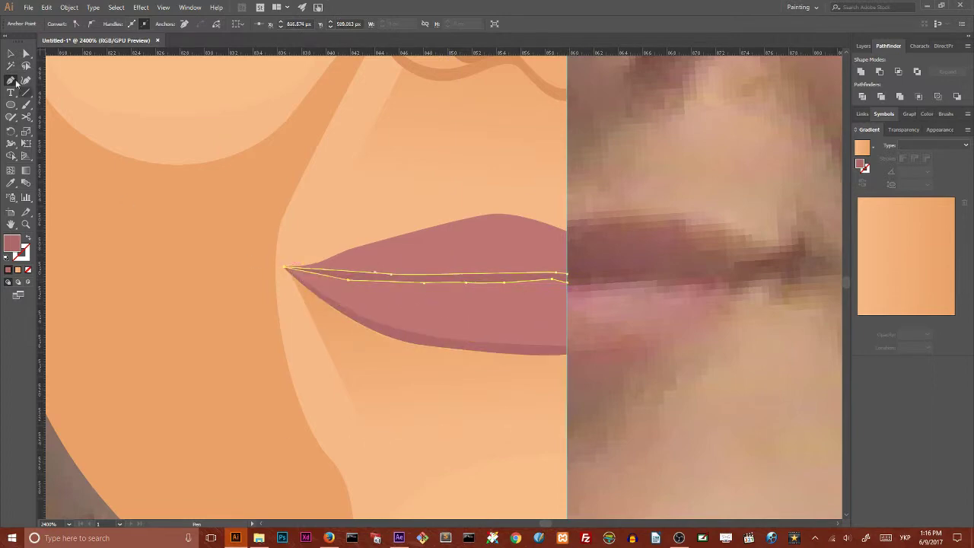
key(ctrl+shift+a)
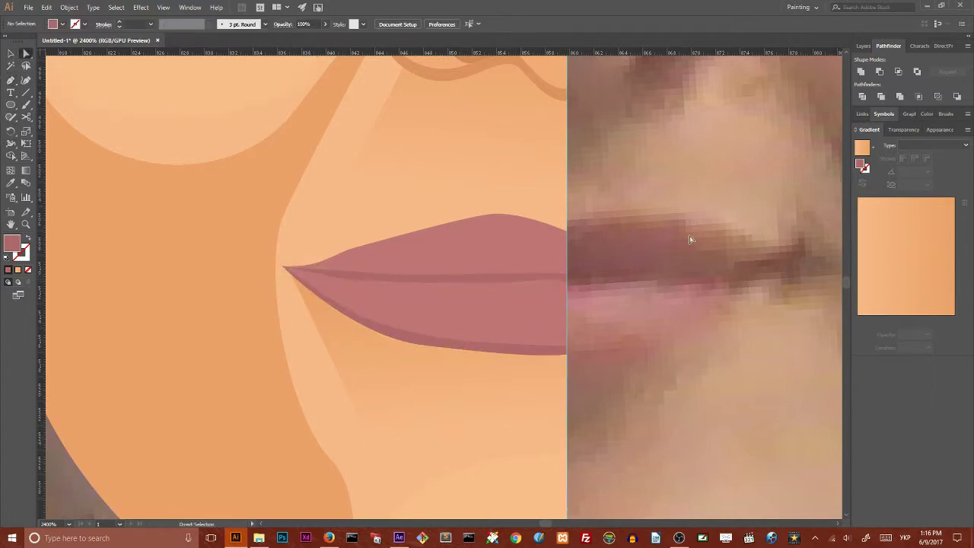
key(ctrl+minus)
key(ctrl+minus)
key(ctrl+minus)
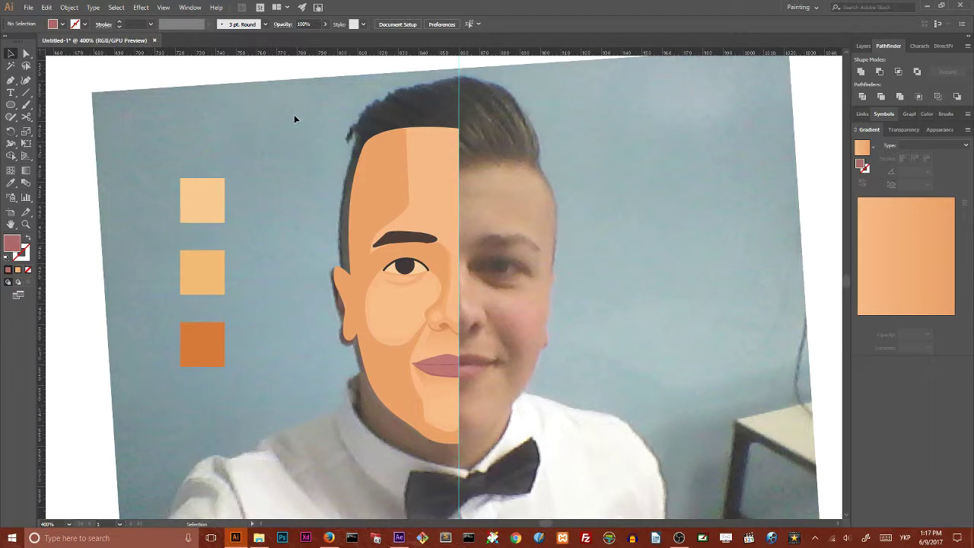
- Drag the face outline's jaw and chin anchors to refine the jawline curve
key(a)
drag(411, 352, 409, 356)
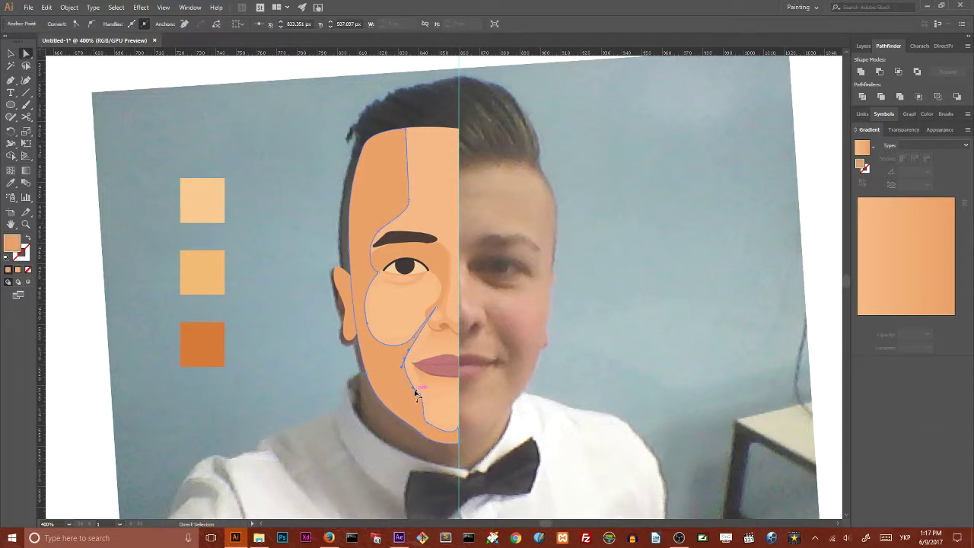
drag(418, 396, 420, 398)
click(558, 346)
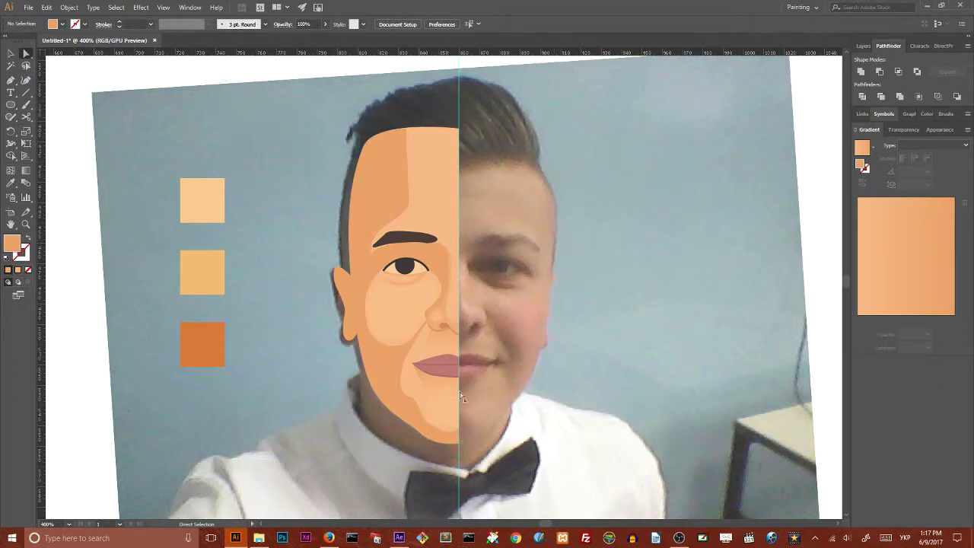
drag(452, 440, 453, 443)
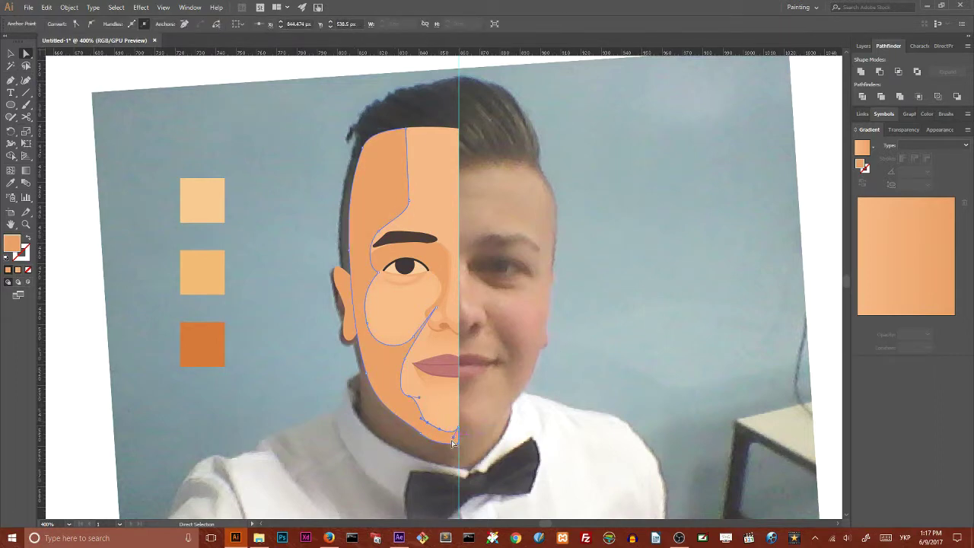
click(562, 388)
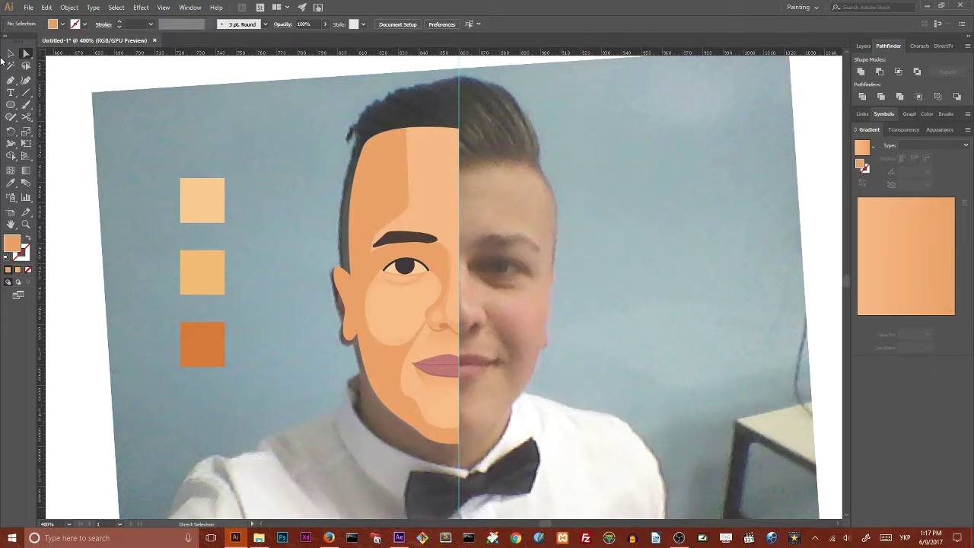
- Show the Layers panel and marquee-select all the traced half-face pieces
key(F7)
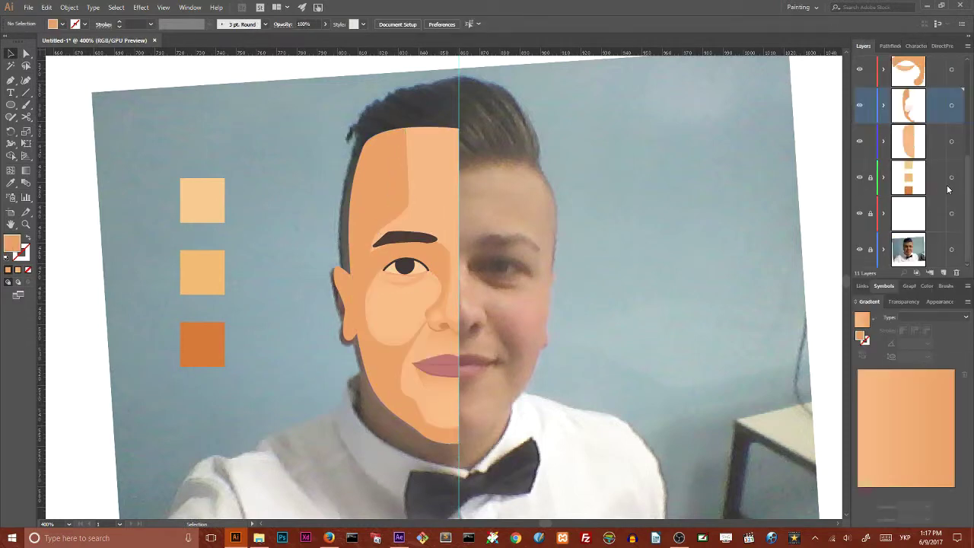
scroll(906, 175, down, 5)
drag(334, 124, 455, 448)
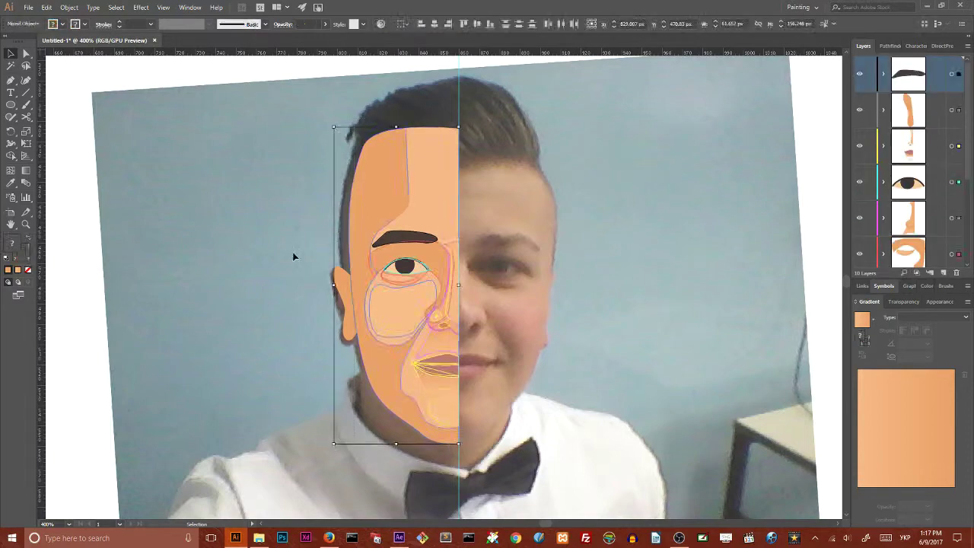
- Create a new document, drag the half-face artwork into it, and group it
click(28, 6)
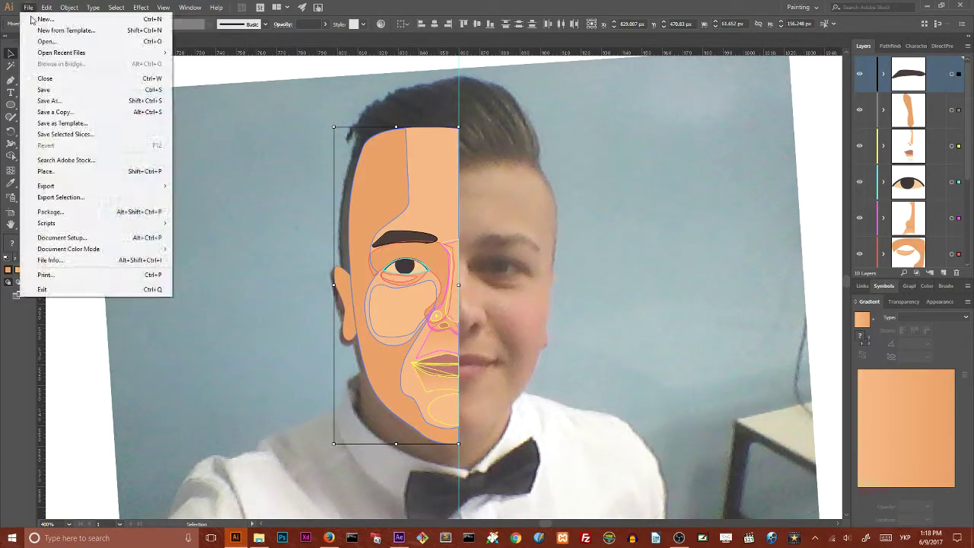
click(689, 426)
click(137, 40)
mouse_move(397, 176)
mouse_down()
mouse_move(226, 36)
mouse_move(244, 251)
mouse_up()
key(ctrl+g)
- Apply a Transform effect with Reflect X and 1 copy to mirror the face
click(141, 7)
click(83, 126)
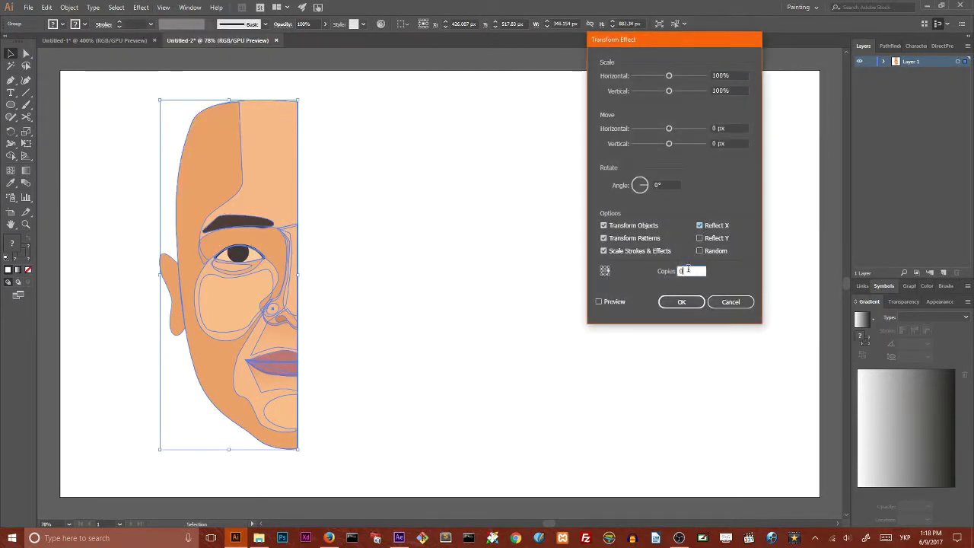
text(1)
click(599, 302)
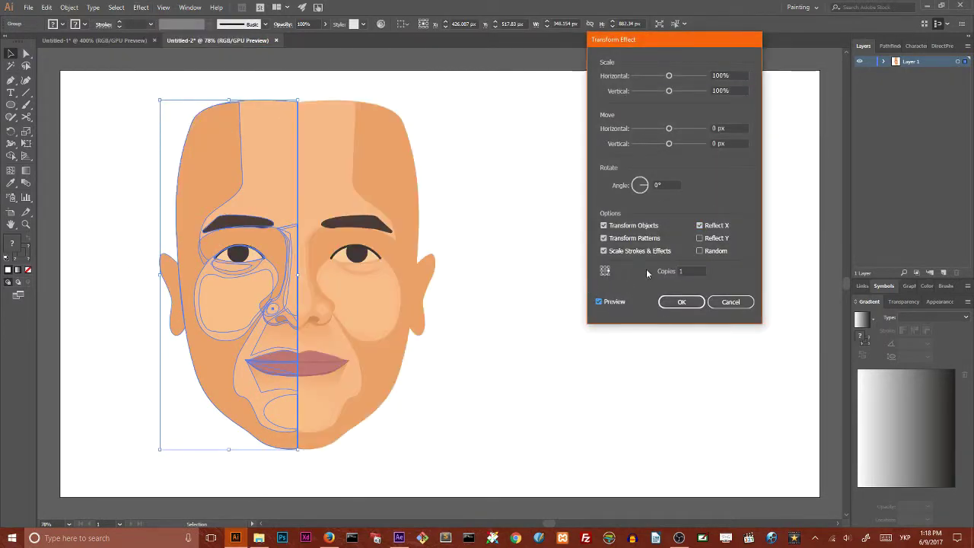
key(Return)
- Narrow the mirrored face slightly by pulling its left edge inward
drag(161, 274, 170, 274)
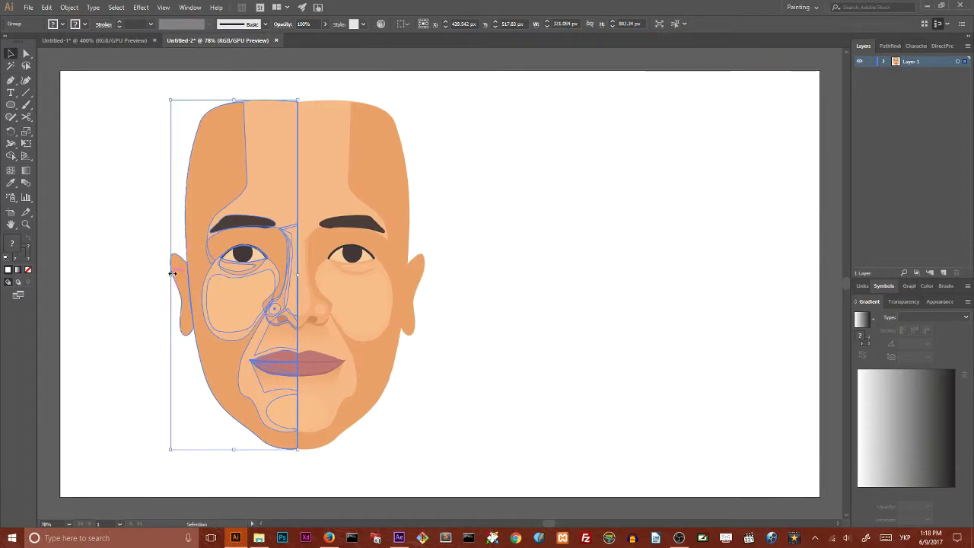
click(472, 168)
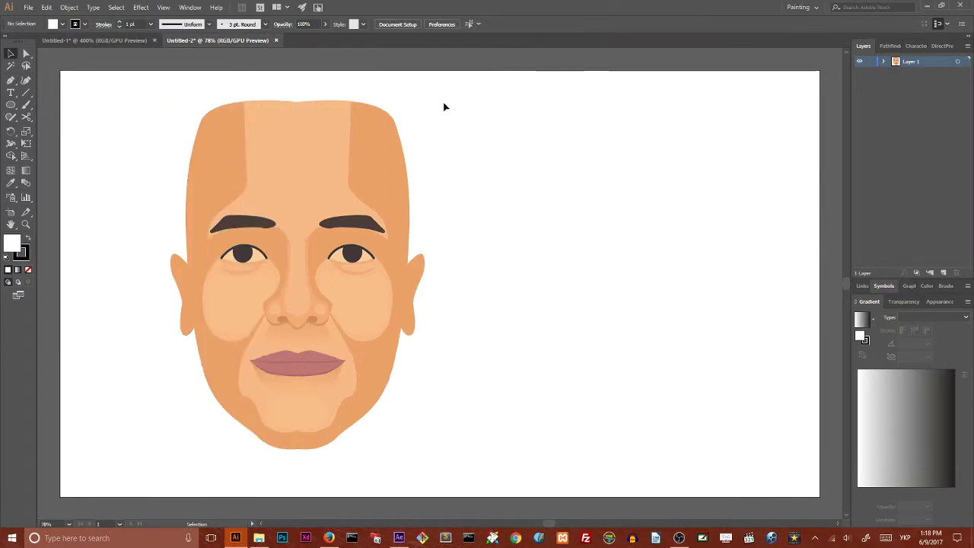
click(311, 401)
drag(170, 272, 177, 271)
click(141, 245)
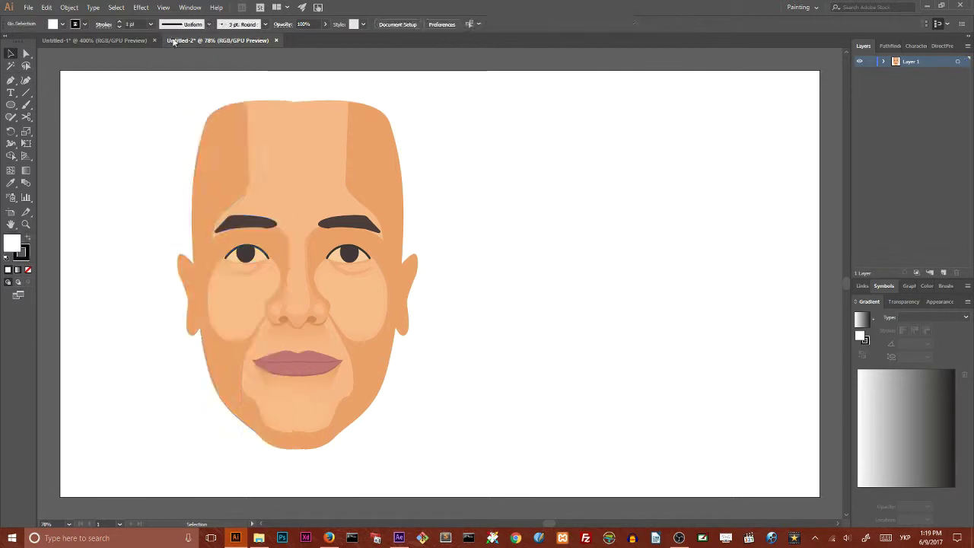
- Carry the selfie photo into the new document and place it beside the mirrored face
key(ctrl+Tab)
key(ctrl+shift+a)
drag(562, 196, 745, 232)
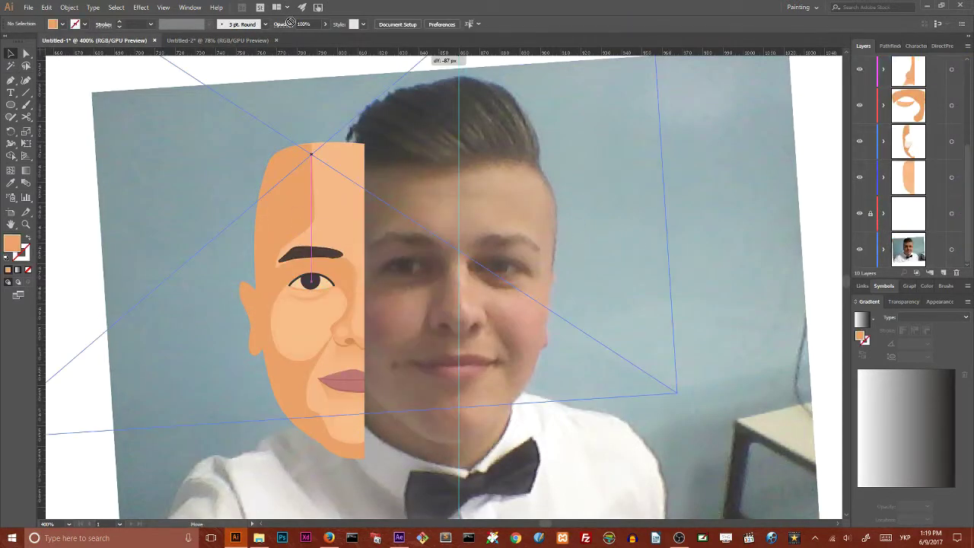
drag(793, 191, 735, 162)
click(544, 149)
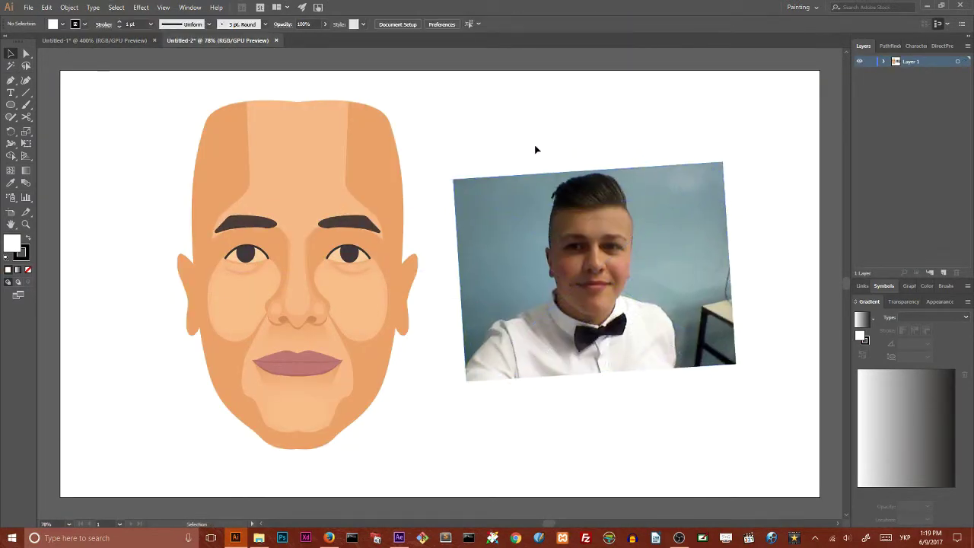
- Enlarge the selfie from its corner and move it over the mirrored face
click(398, 209)
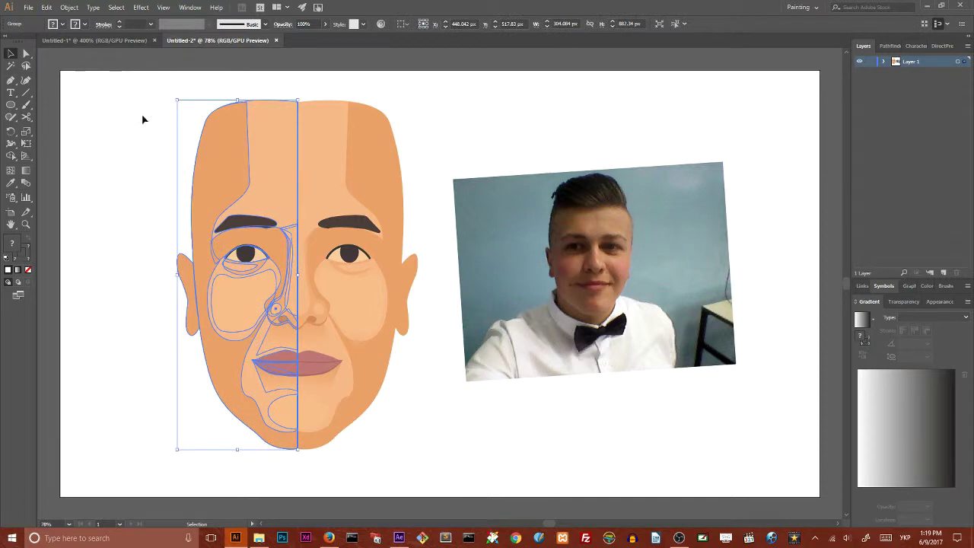
click(715, 172)
drag(723, 162, 787, 100)
mouse_move(692, 169)
mouse_down()
mouse_move(649, 205)
mouse_move(126, 58)
mouse_up()
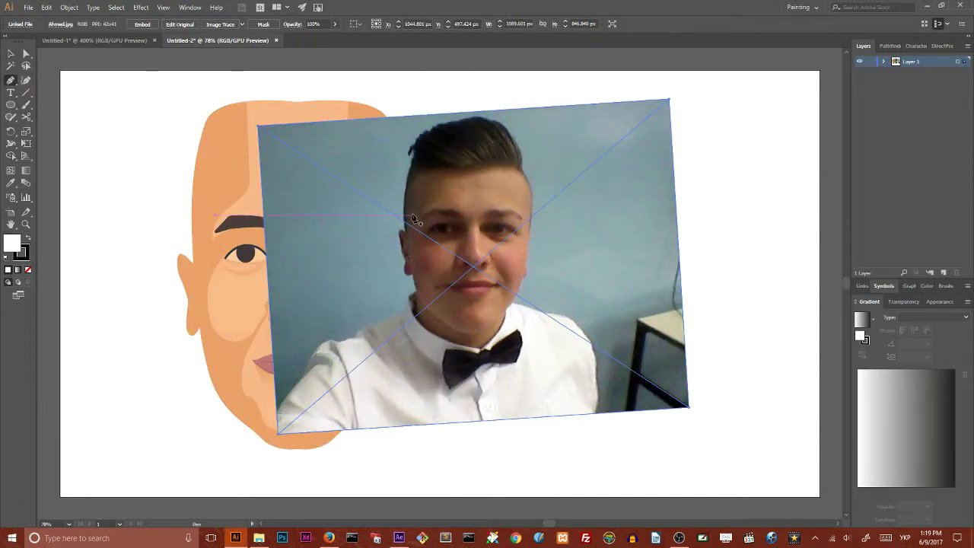
key(ctrl+shift+a)
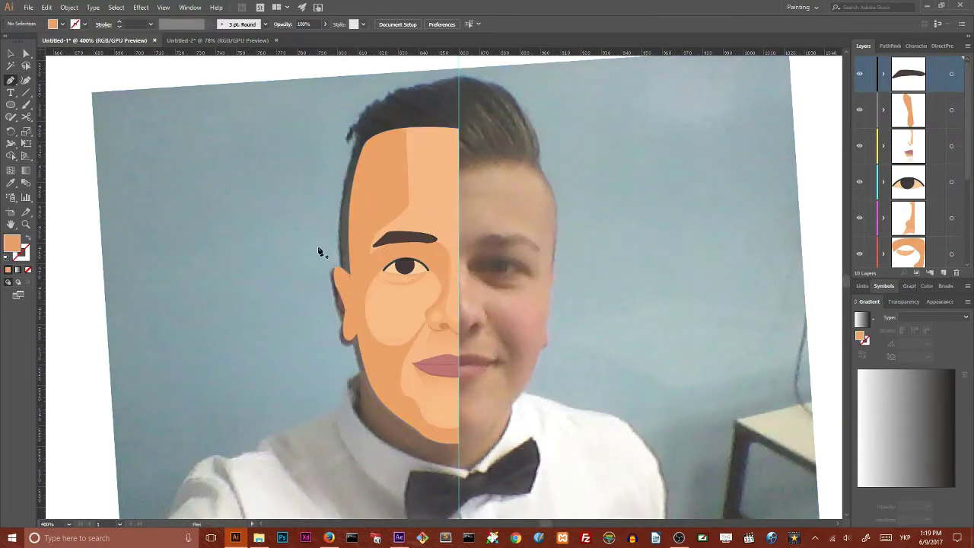
- Start the hair outline at the temple with zigzag points along the spiky hairline
click(363, 147)
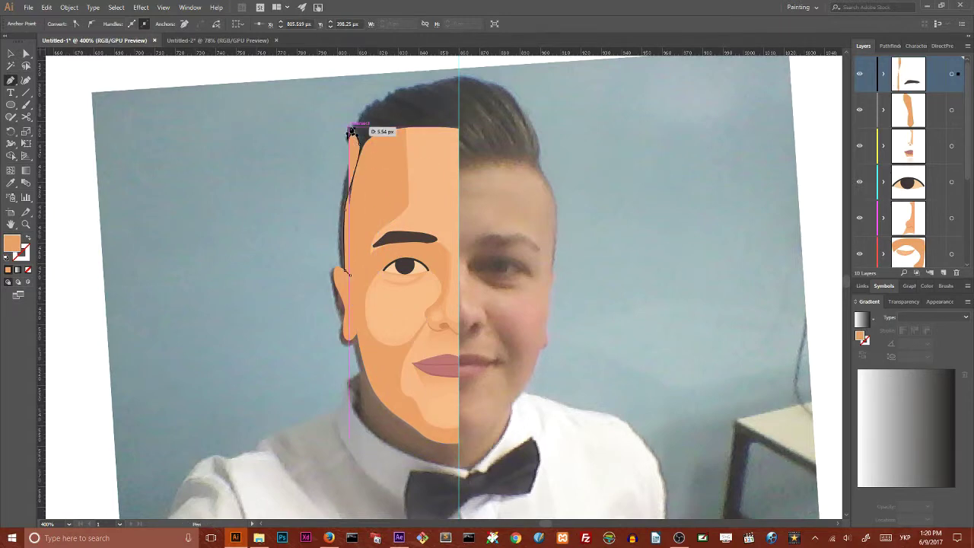
key(ctrl+equal)
key(ctrl+equal)
key(ctrl+equal)
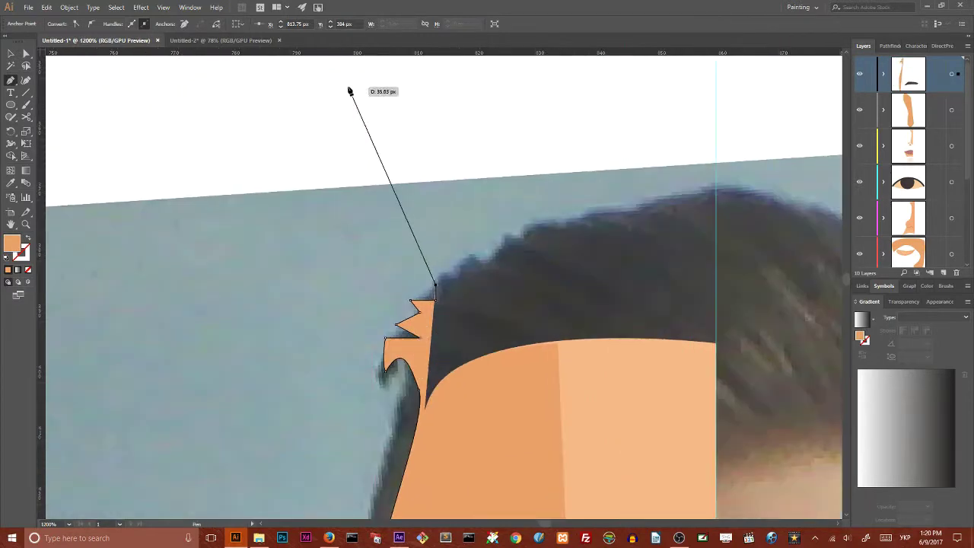
click(472, 252)
click(498, 256)
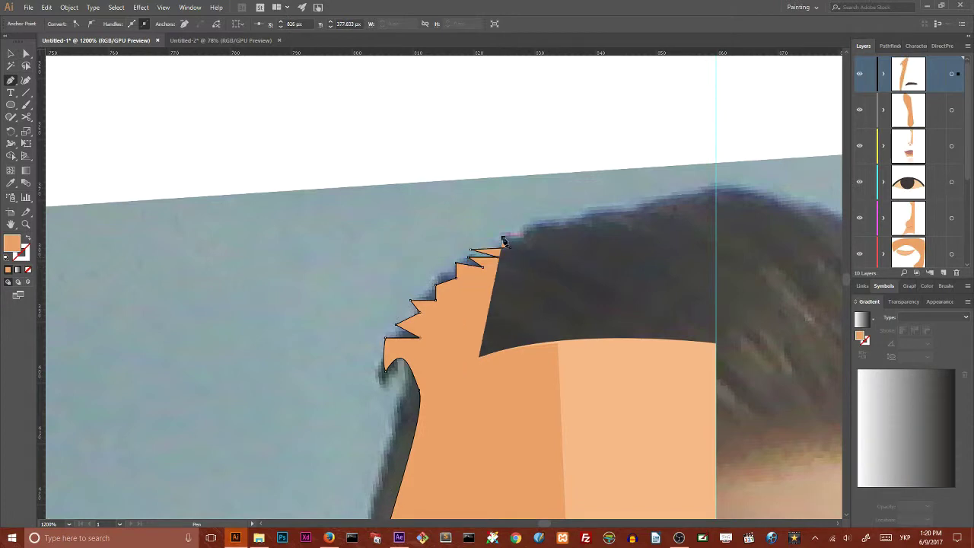
click(506, 240)
click(533, 220)
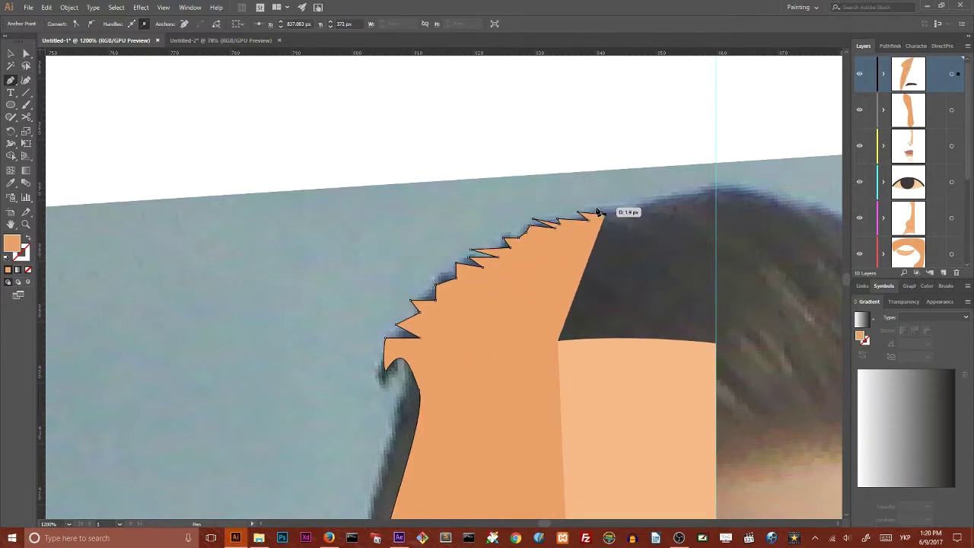
click(638, 210)
mouse_move(548, 524)
mouse_down()
mouse_move(532, 531)
mouse_move(551, 531)
mouse_up()
- Extend the hair outline over the top of the hair and down its right side
click(327, 192)
click(341, 187)
click(451, 206)
click(479, 221)
click(522, 254)
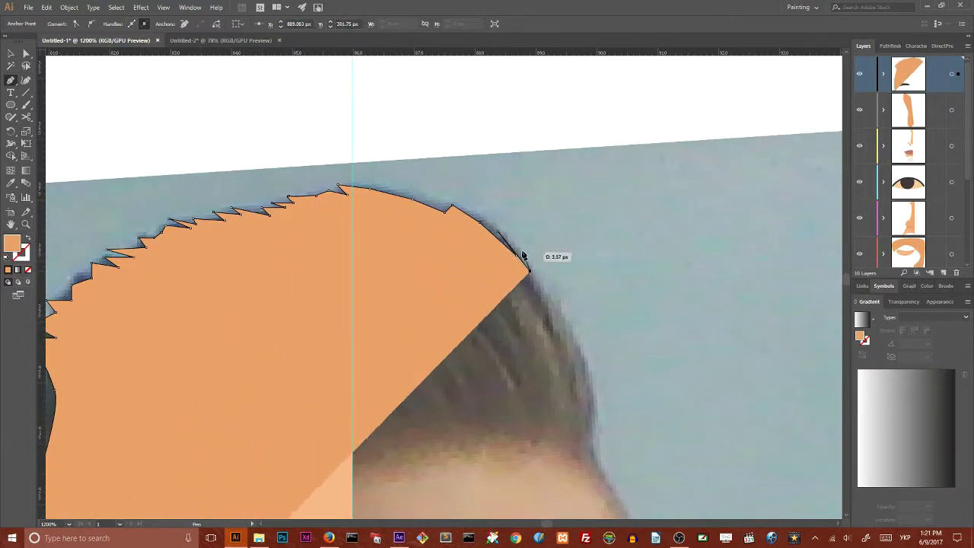
click(562, 319)
click(586, 370)
click(596, 406)
click(596, 466)
- Trace along the forehead edge and down the left side to close the hair shape
scroll(624, 457, down, 2)
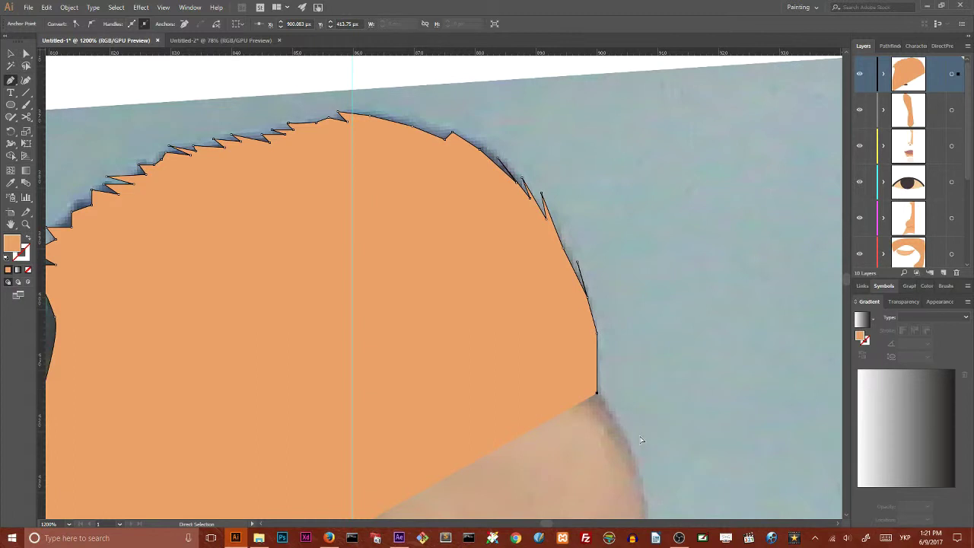
key(ctrl+minus)
scroll(505, 370, down, 2)
click(457, 226)
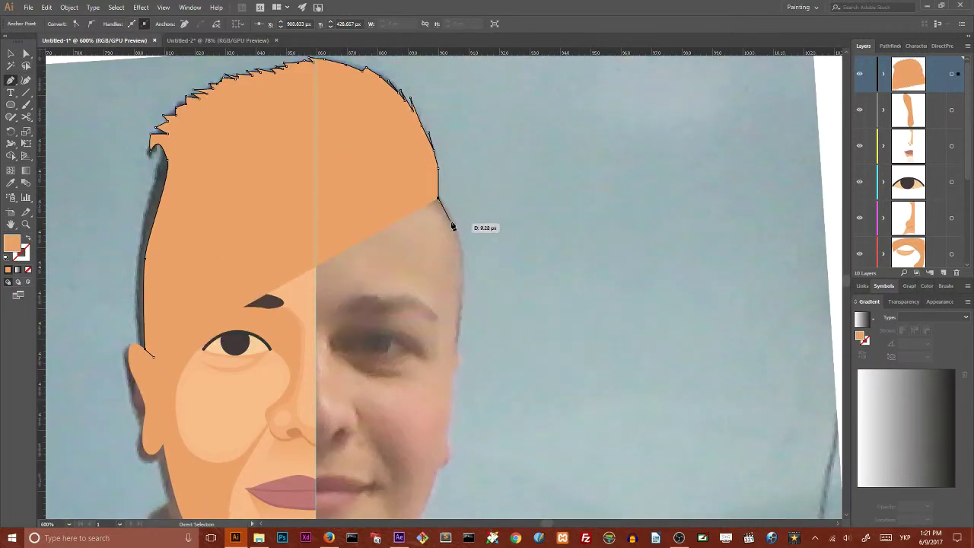
click(462, 263)
key(shift+x)
click(455, 348)
click(456, 257)
click(428, 203)
click(403, 187)
click(260, 193)
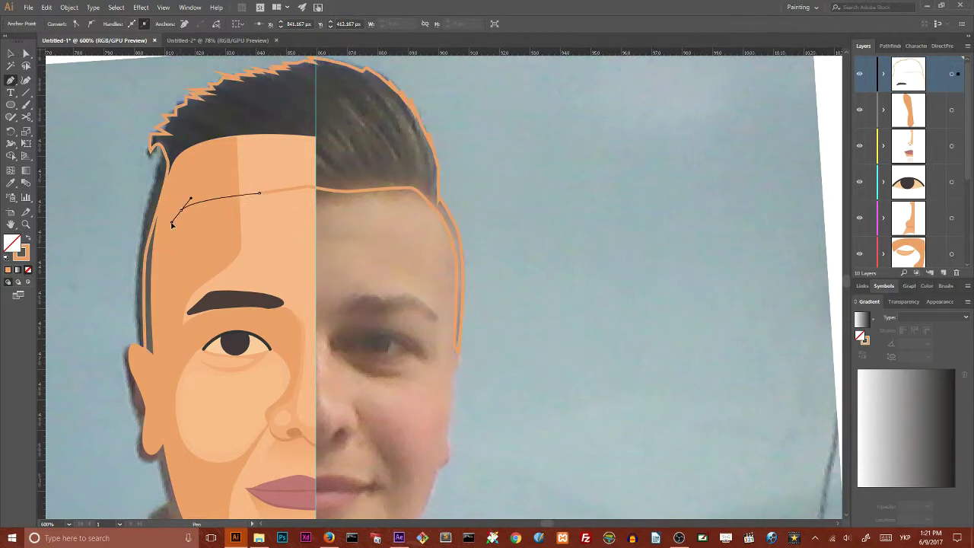
click(155, 320)
click(153, 355)
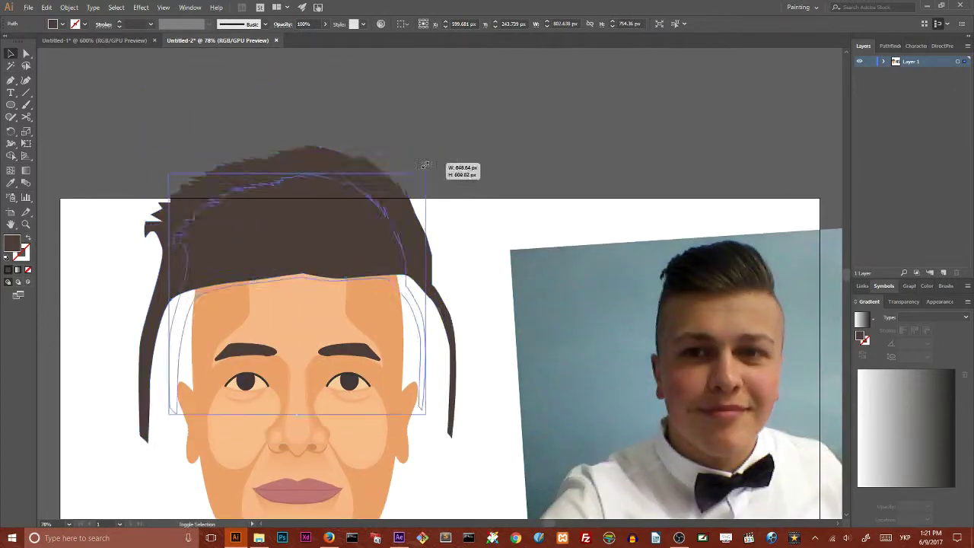
- Scale the dark hair down so it fits the flat face
drag(456, 144, 414, 312)
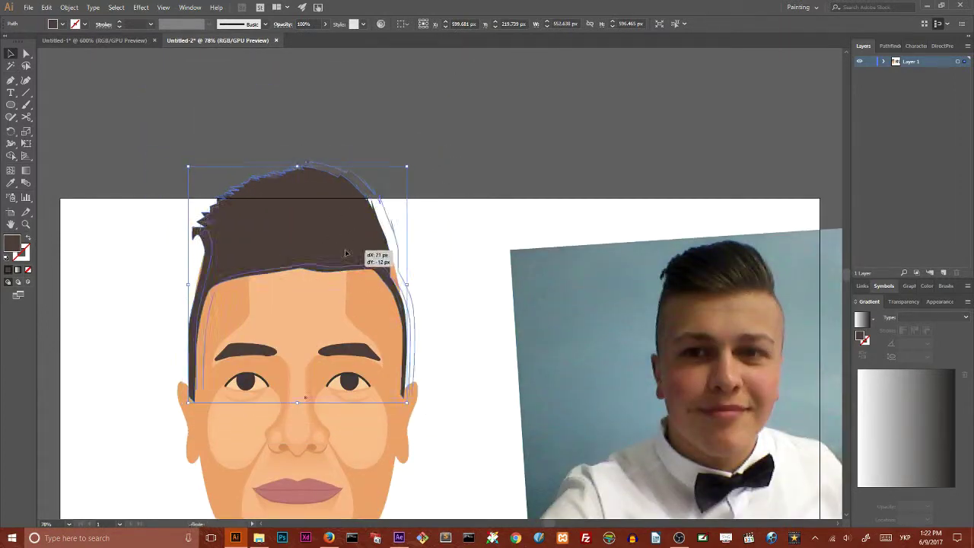
click(466, 213)
scroll(467, 213, down, 3)
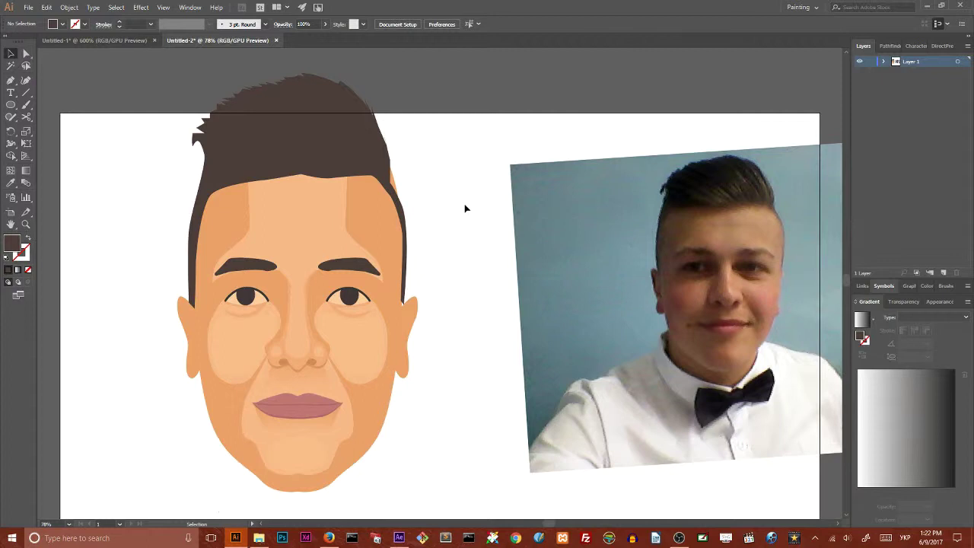
click(26, 53)
click(396, 180)
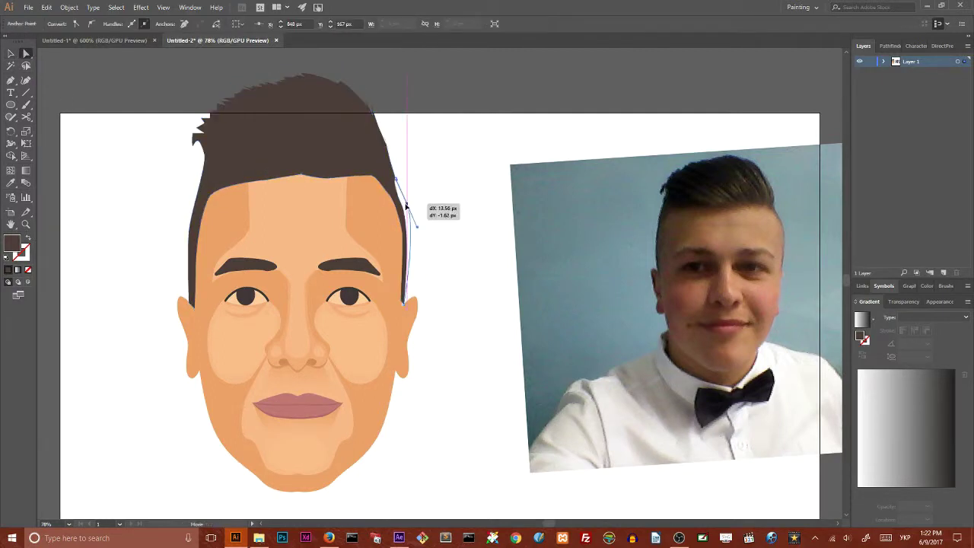
click(446, 223)
- Pull a hairline anchor of the hair left and down
scroll(446, 224, down, 3)
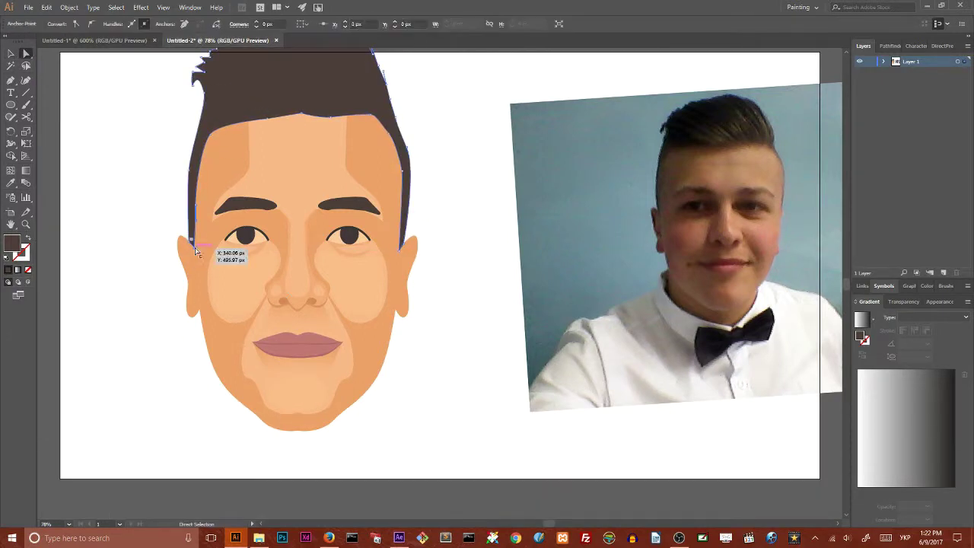
scroll(158, 187, down, 2)
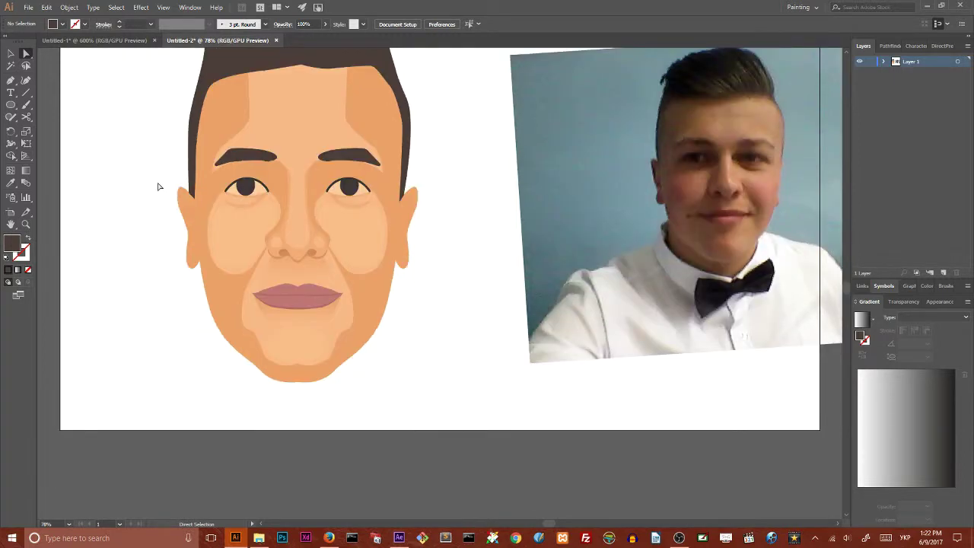
scroll(158, 186, up, 5)
click(207, 144)
click(115, 159)
scroll(115, 159, down, 1)
click(302, 164)
drag(303, 163, 266, 180)
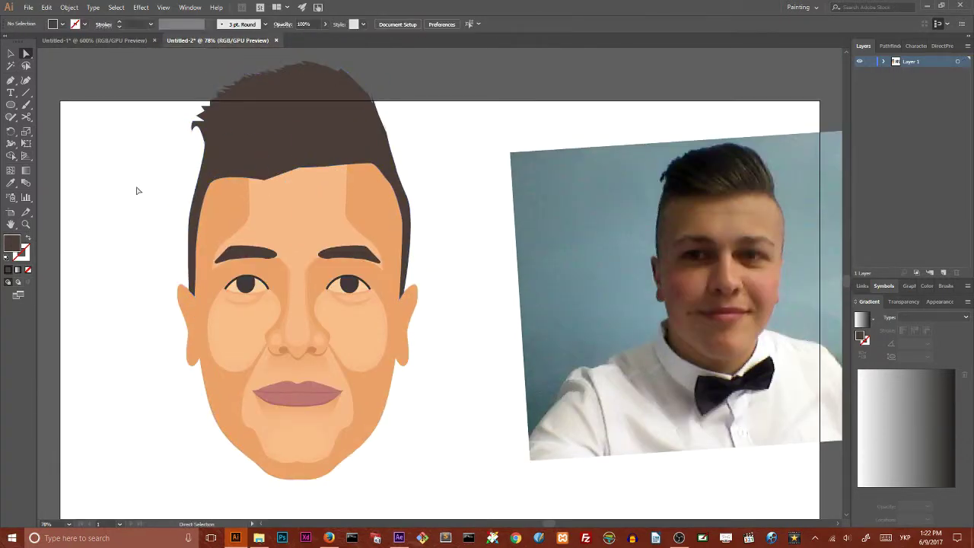
click(147, 169)
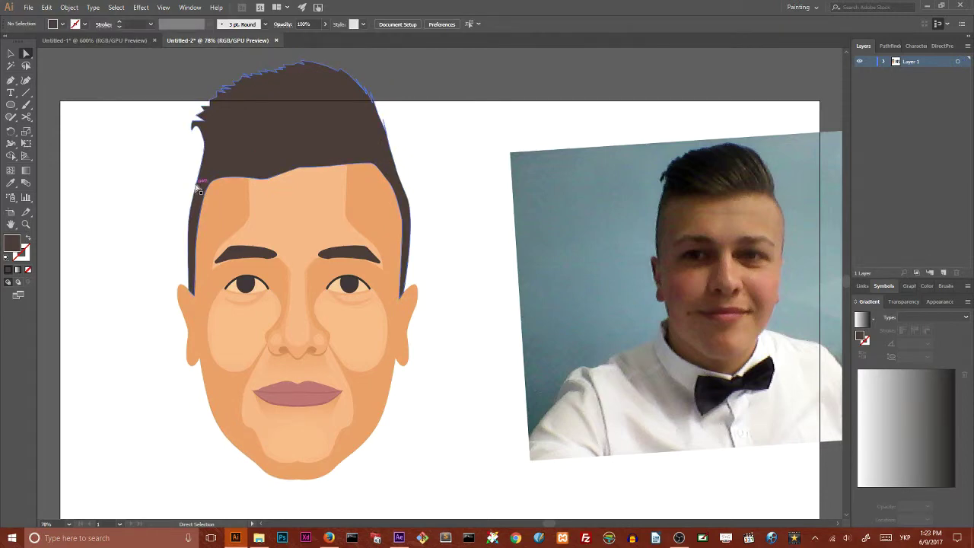
- Zoom in and drag the chin shading's bottom point slightly lower
scroll(108, 254, down, 2)
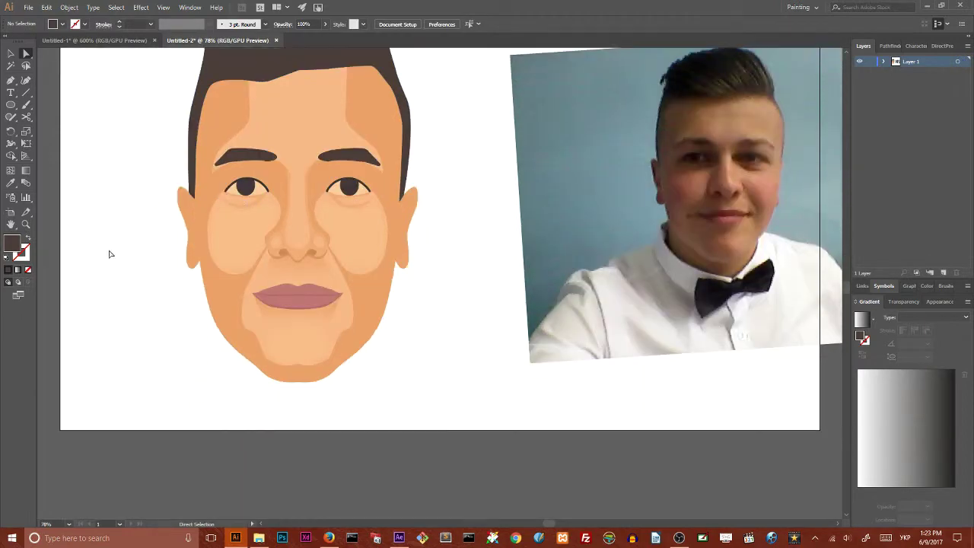
key(ctrl+plus)
key(ctrl+plus)
drag(166, 409, 166, 417)
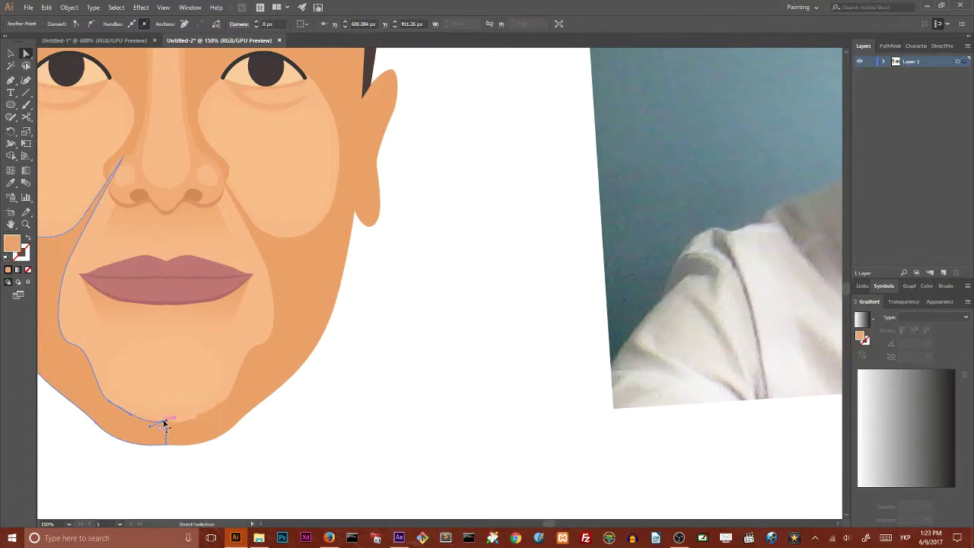
click(348, 365)
key(ctrl+minus)
key(ctrl+minus)
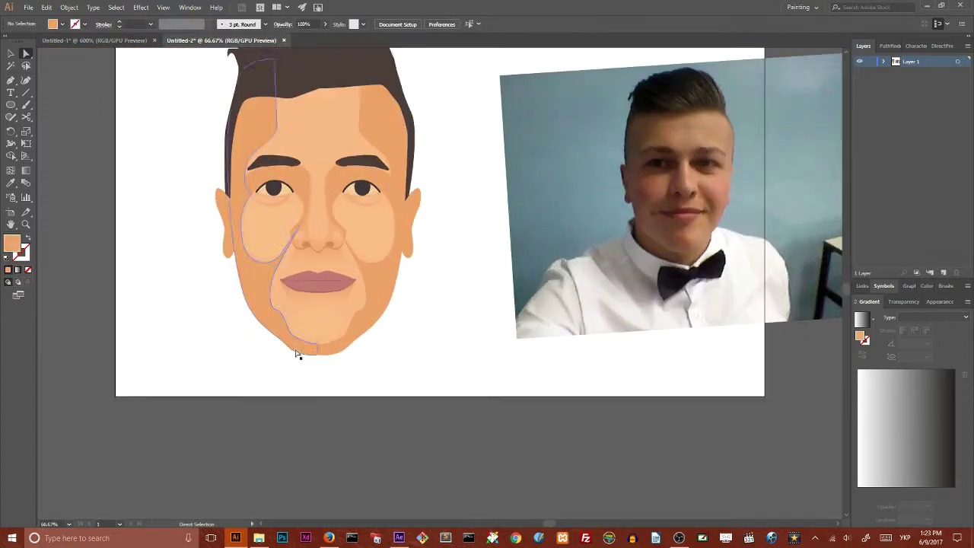
scroll(418, 374, up, 3)
scroll(381, 190, up, 2)
- Check the hair outline's points and the left cheek shading by selecting them
click(381, 185)
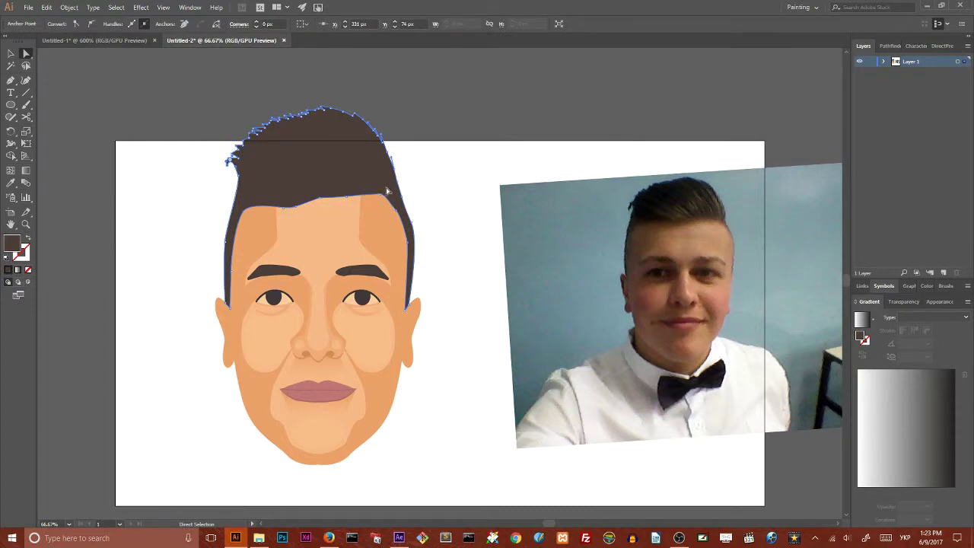
scroll(383, 184, down, 2)
key(v)
click(411, 396)
click(447, 178)
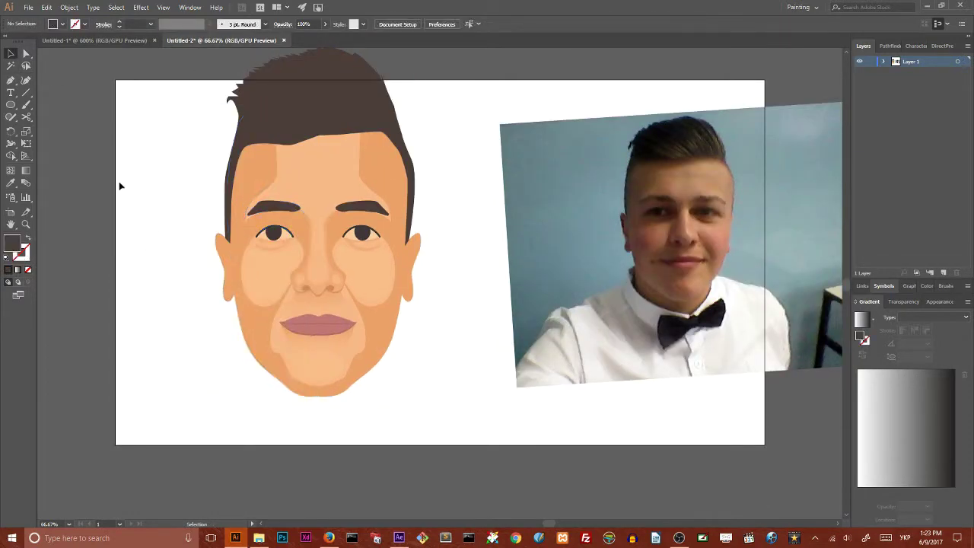
click(27, 58)
click(268, 321)
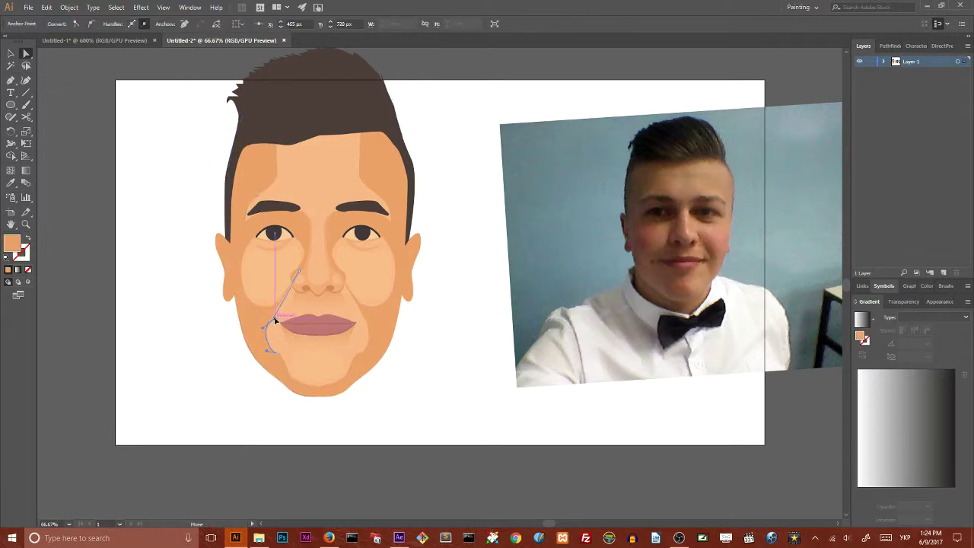
click(171, 324)
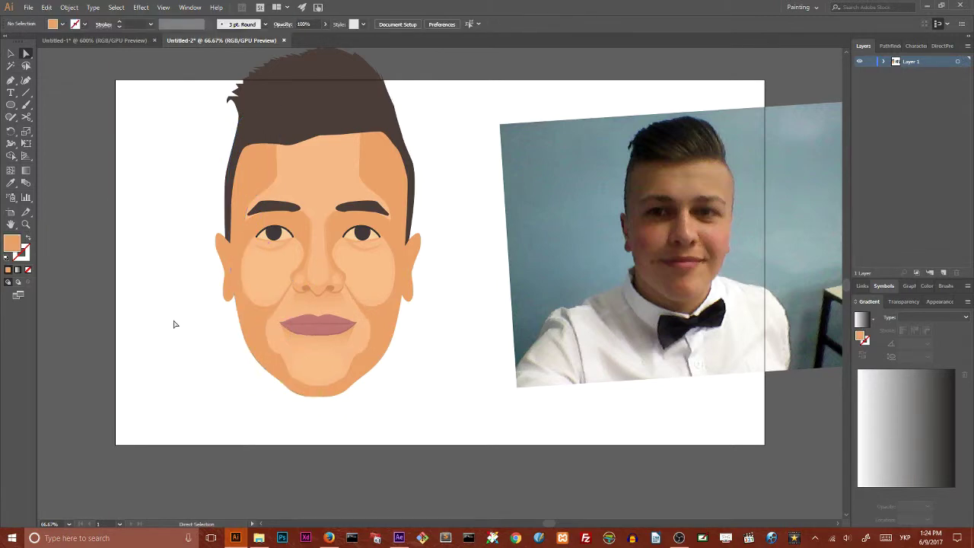
scroll(173, 325, up, 1)
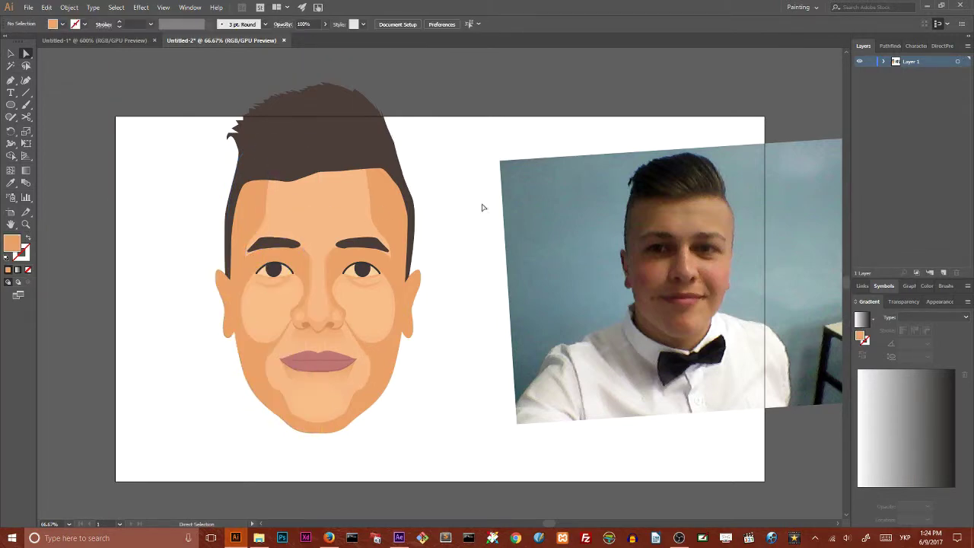
scroll(402, 376, down, 1)
scroll(403, 376, up, 2)
- Zoom in on the hair's left edge and begin a highlight strand path, sampling its colour
drag(245, 186, 135, 217)
key(ctrl+plus)
key(ctrl+plus)
key(ctrl+plus)
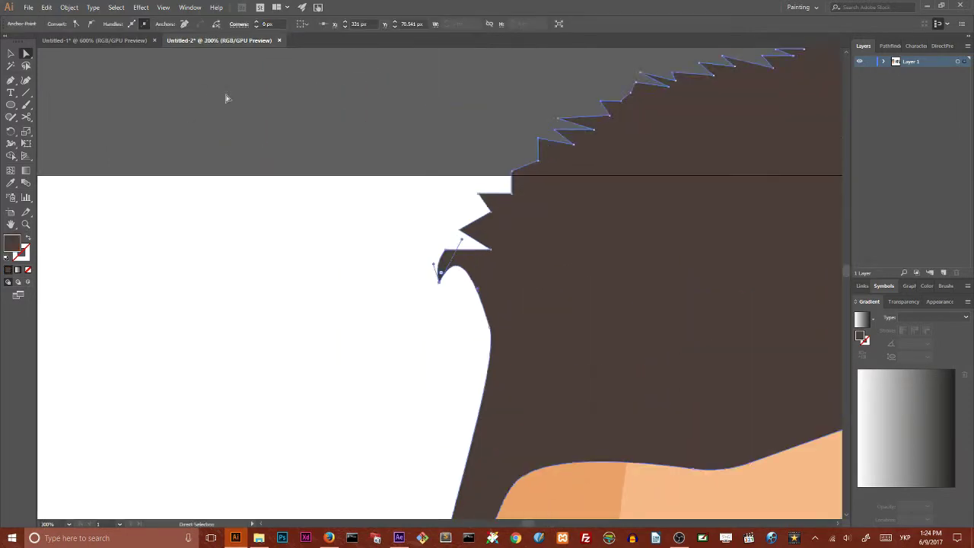
click(403, 297)
drag(402, 298, 117, 257)
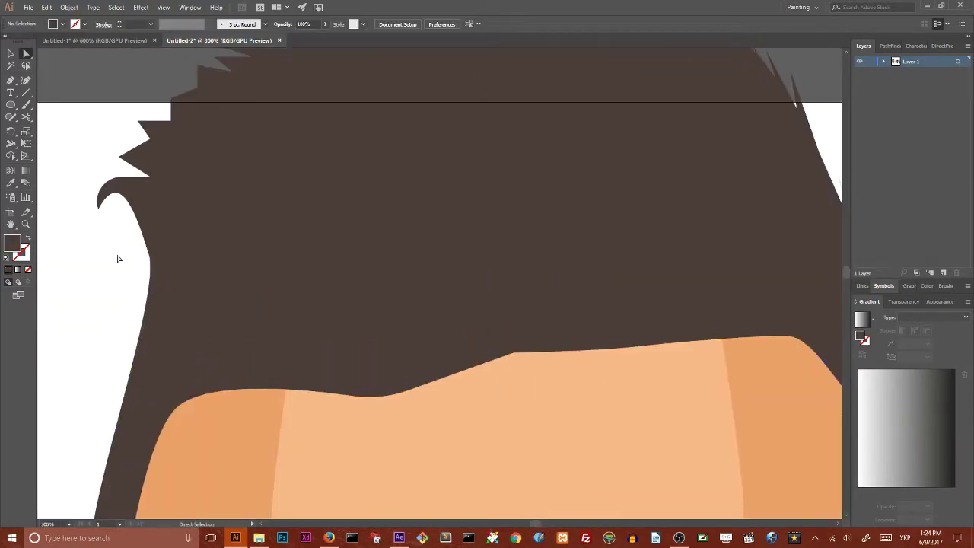
key(ctrl+minus)
drag(239, 227, 283, 252)
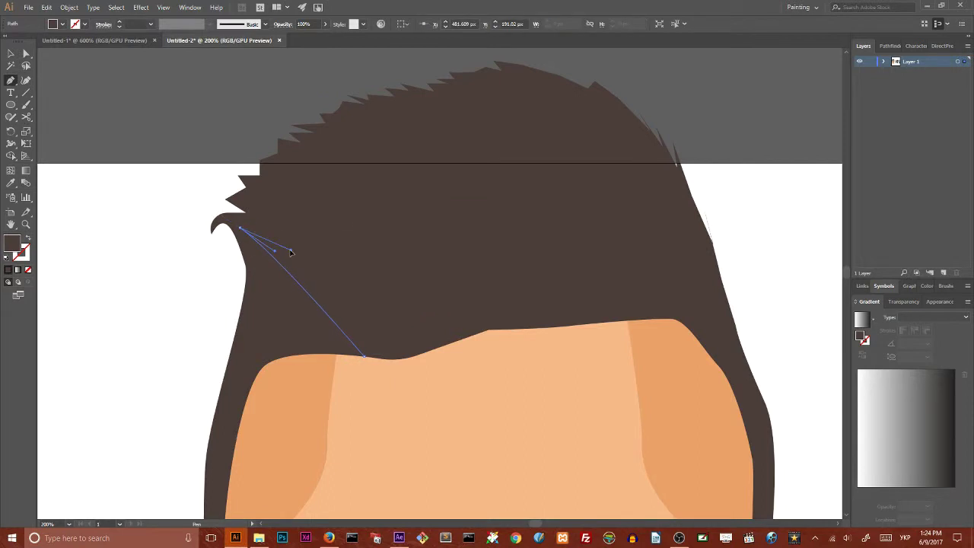
key(i)
double_click(12, 243)
key(Return)
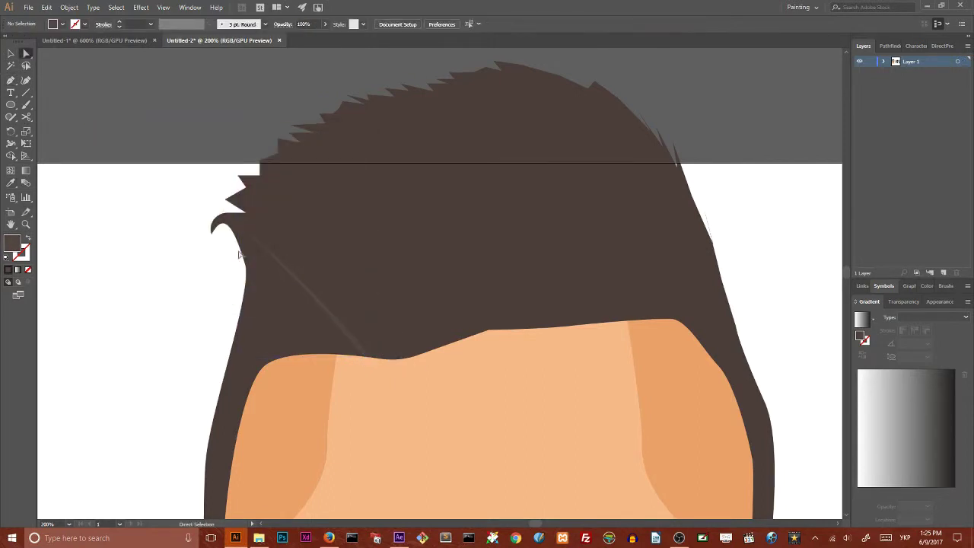
click(11, 64)
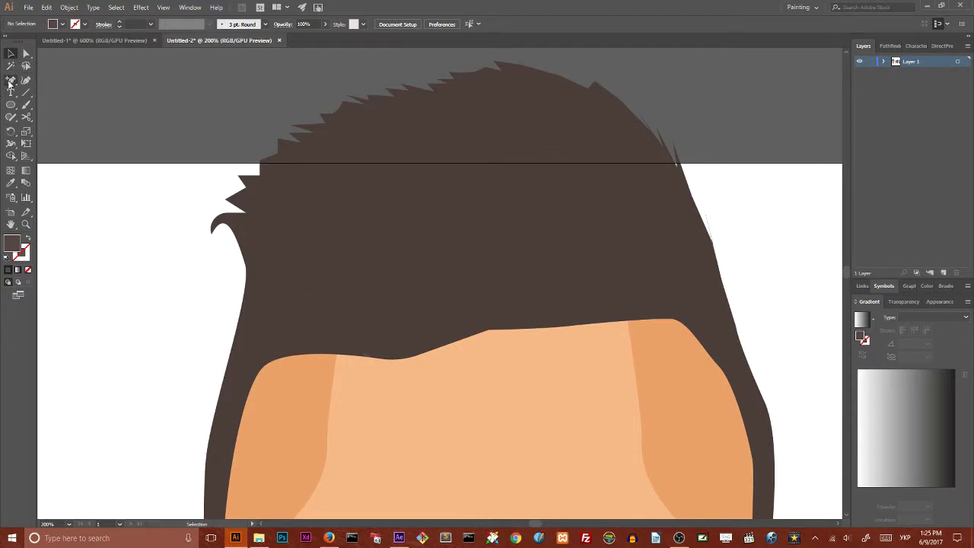
click(329, 122)
- Draw three thin closed highlight strands from the hair tip down to the forehead
mouse_move(533, 329)
mouse_down()
mouse_move(565, 417)
mouse_move(550, 328)
mouse_up()
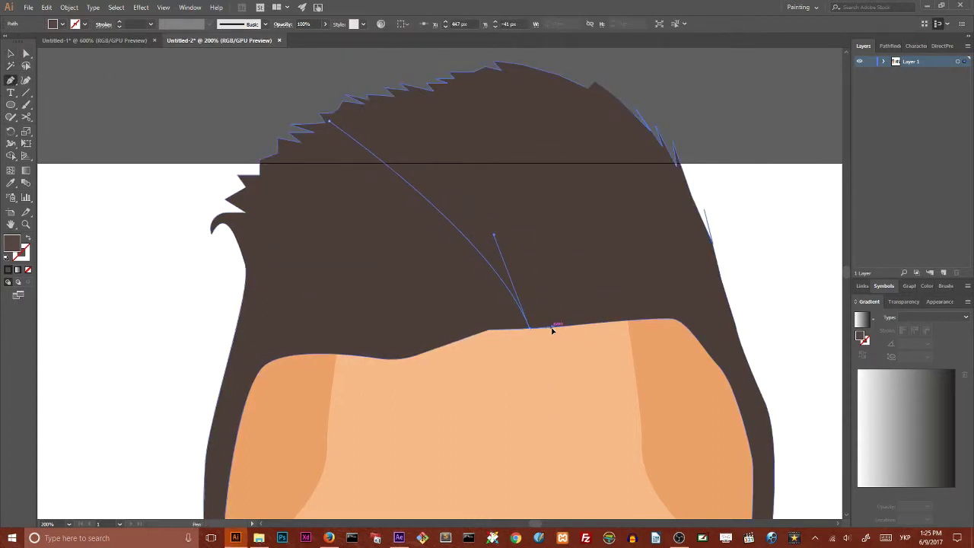
drag(330, 122, 392, 147)
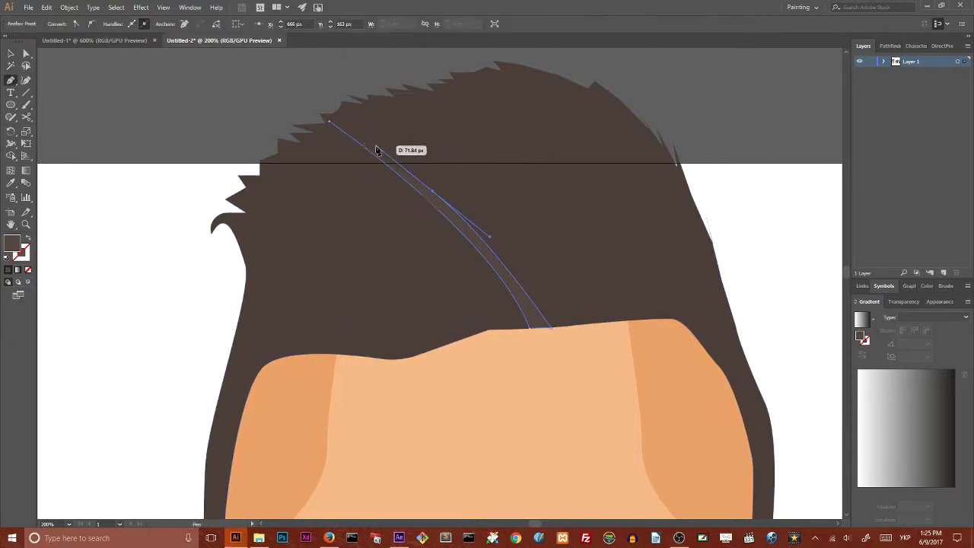
ctrl+click(178, 109)
click(348, 110)
drag(564, 326, 487, 182)
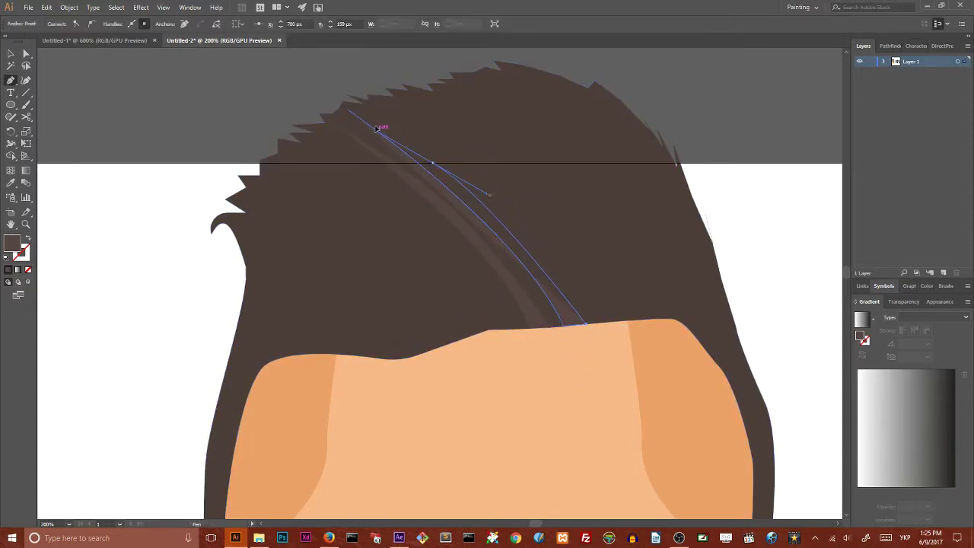
click(348, 111)
ctrl+click(229, 145)
drag(599, 327, 512, 156)
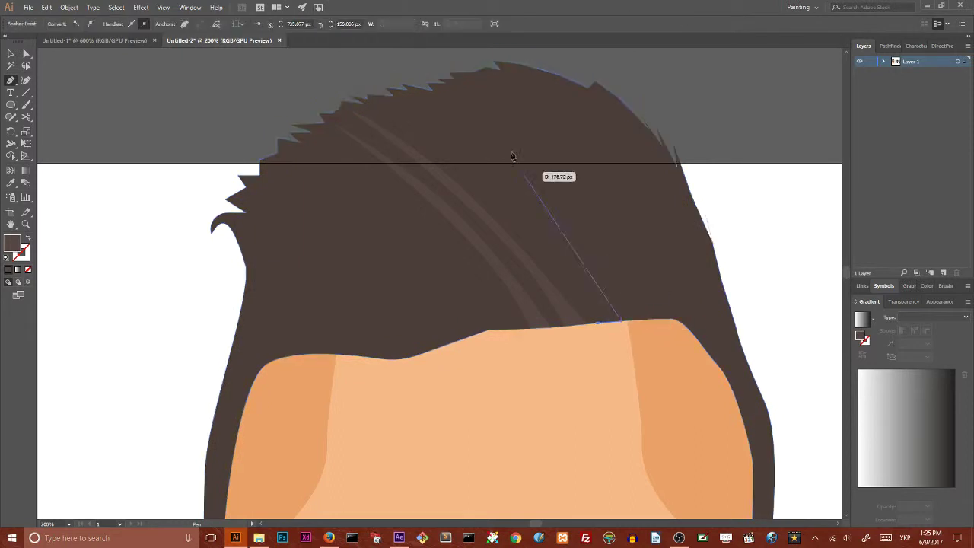
click(599, 327)
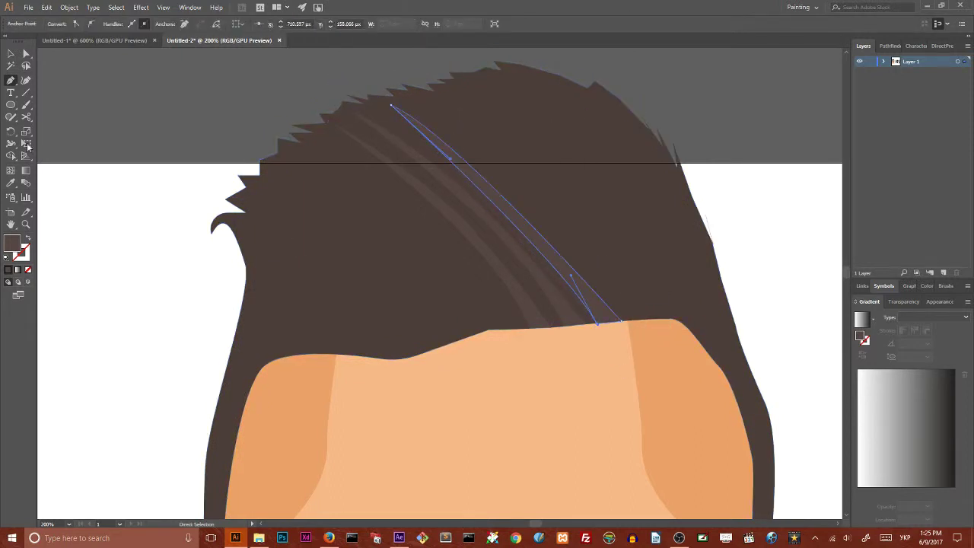
ctrl+click(98, 245)
- Add two more curved highlight streaks running toward the hairline
click(456, 135)
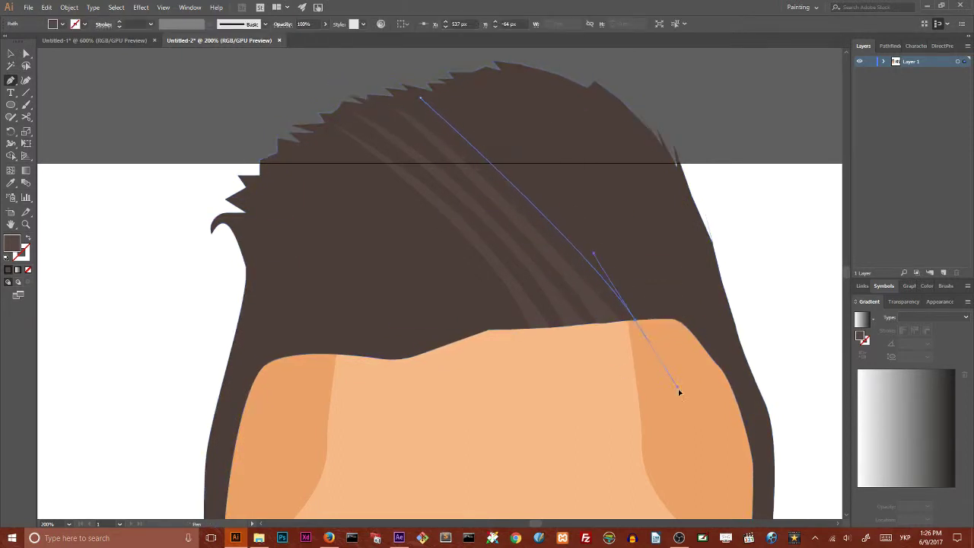
drag(631, 327, 652, 322)
click(457, 136)
ctrl+click(158, 114)
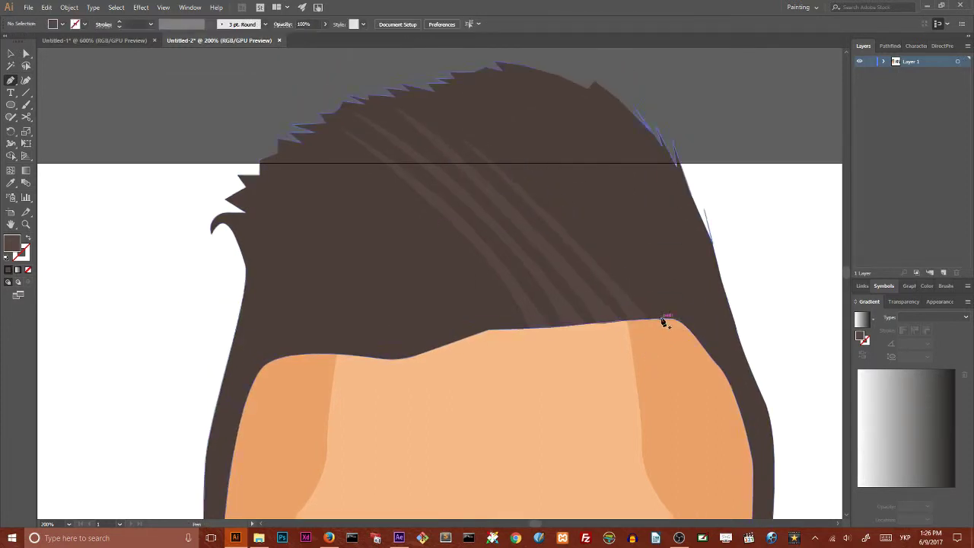
click(677, 320)
mouse_move(543, 168)
mouse_down()
mouse_move(504, 147)
mouse_move(543, 184)
mouse_up()
click(26, 53)
click(732, 183)
scroll(732, 122, down, 2)
scroll(733, 123, up, 3)
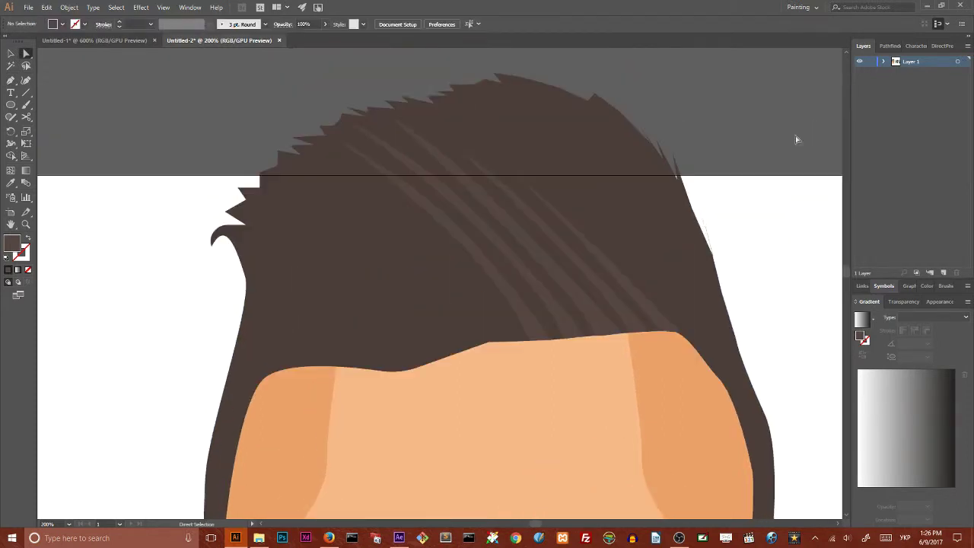
- Draw a closed strand along the hairline and another thin strand near the top of the hair
drag(11, 79, 53, 67)
click(301, 159)
drag(477, 355, 512, 432)
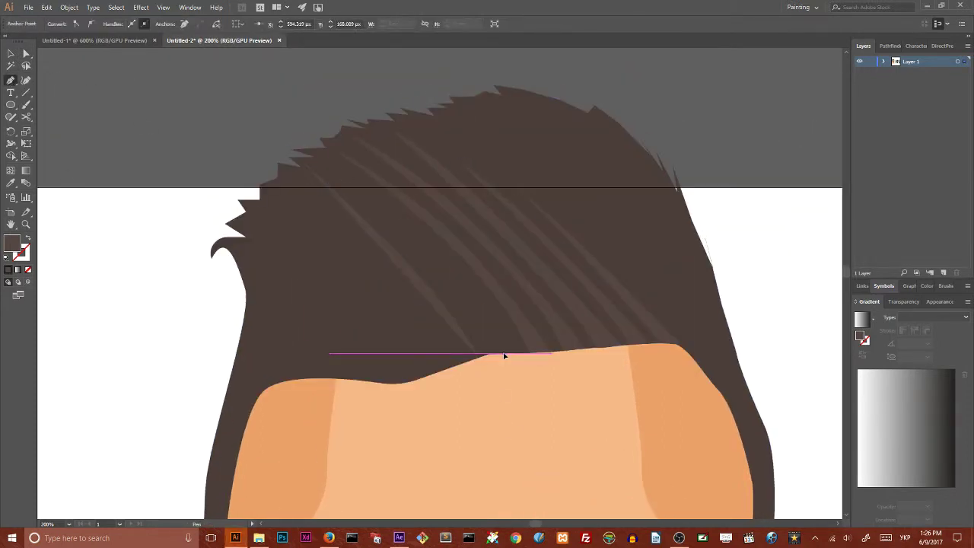
click(303, 160)
ctrl+click(218, 119)
click(25, 52)
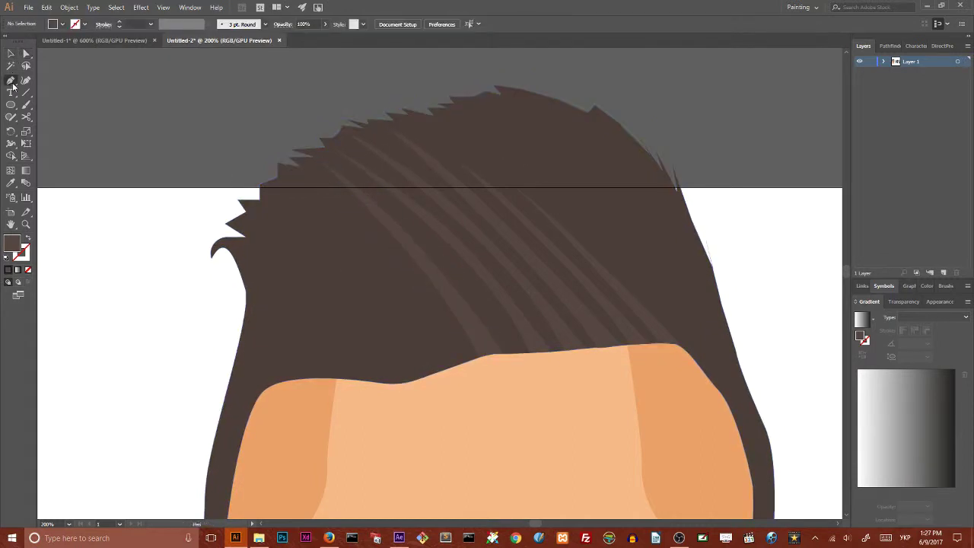
click(289, 175)
drag(448, 371, 452, 372)
click(289, 175)
key(ctrl+z)
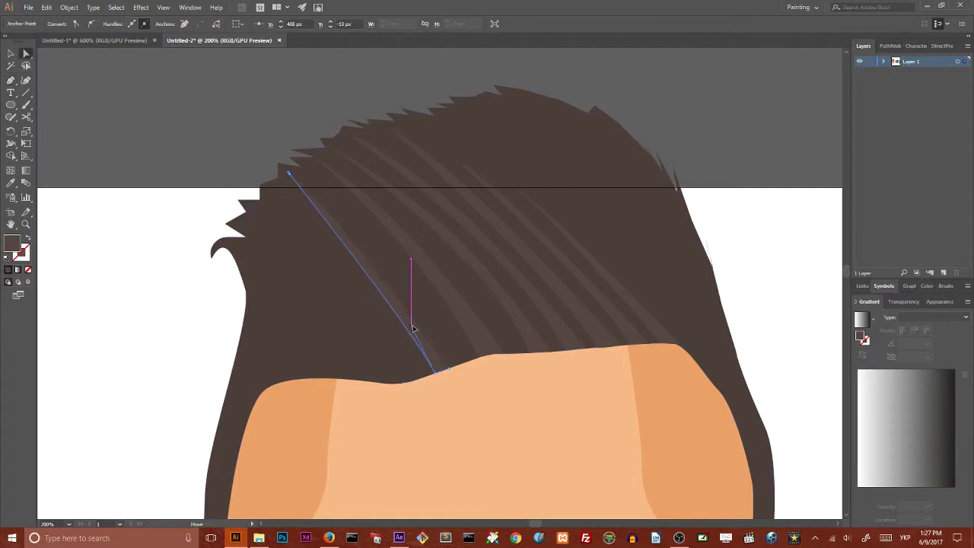
- Convert the strand's bottom anchor to curve it into a lens shape
drag(12, 80, 53, 115)
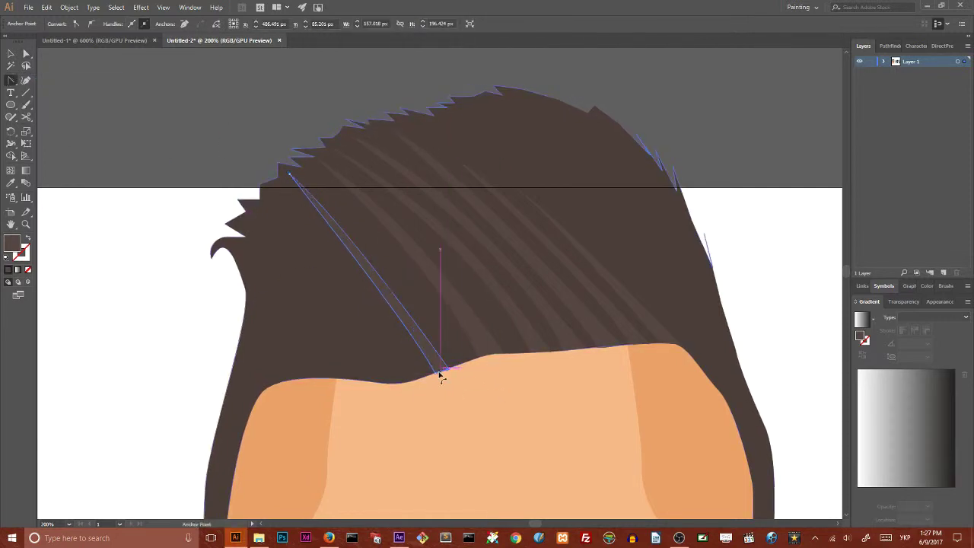
drag(449, 369, 443, 376)
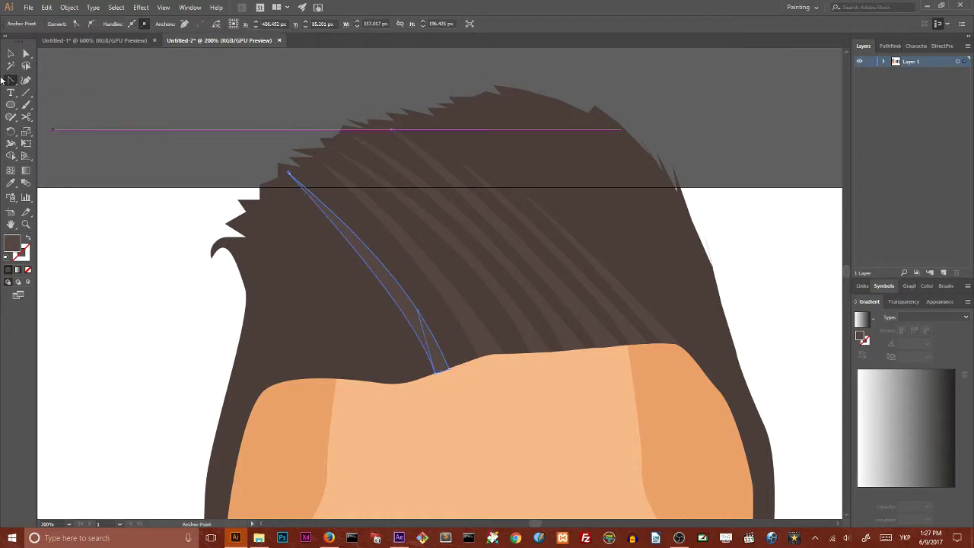
ctrl+click(51, 130)
key(v)
scroll(152, 190, down, 1)
- Draw another curved strand down to the forehead and adjust its anchor
drag(11, 84, 45, 81)
click(289, 174)
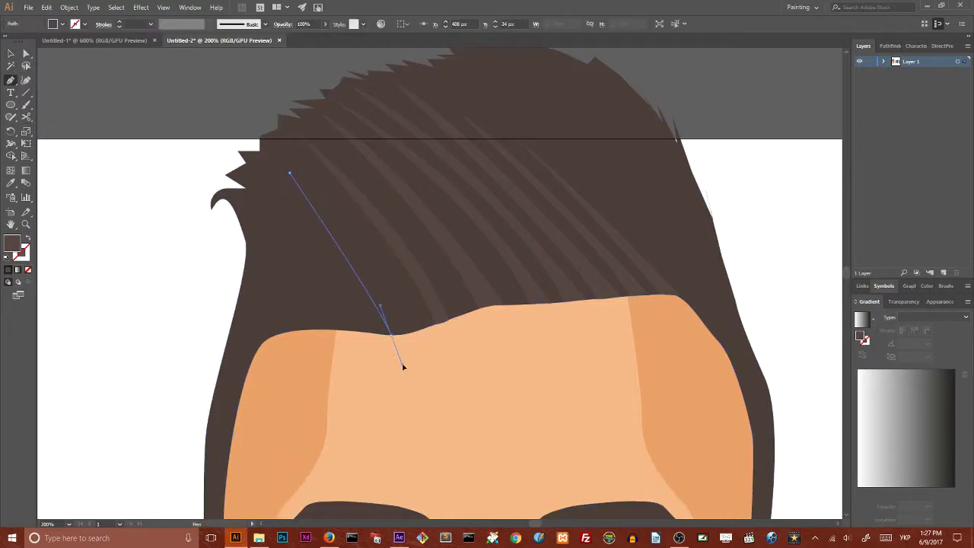
click(409, 336)
drag(290, 175, 255, 149)
click(26, 54)
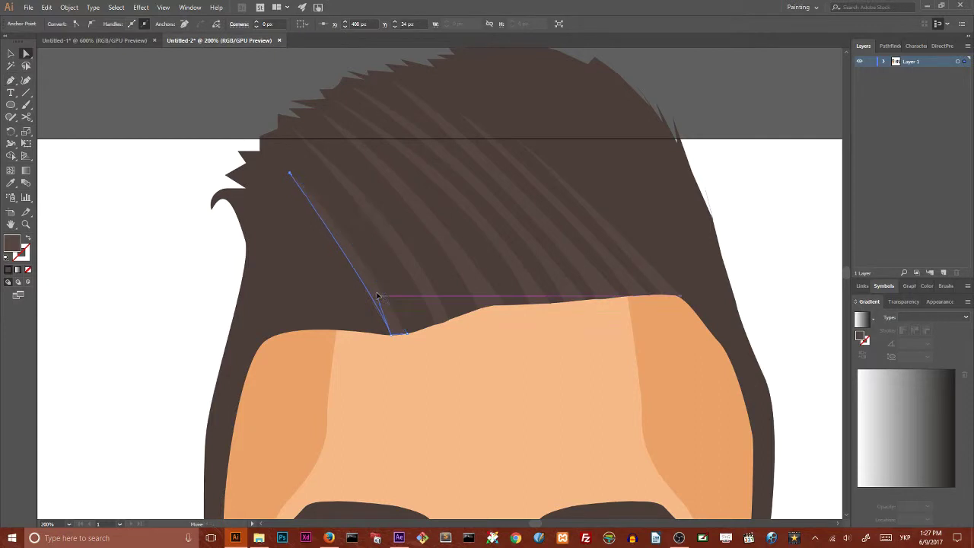
drag(293, 178, 396, 343)
scroll(152, 256, down, 5)
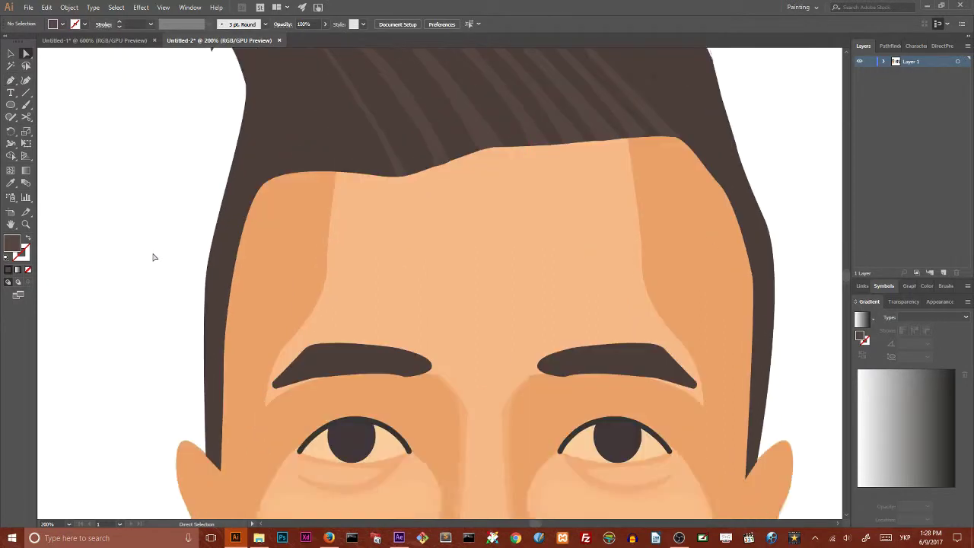
- Adjust the previous strand's bottom anchor with Direct Selection
scroll(152, 256, down, 5)
scroll(152, 257, down, 4)
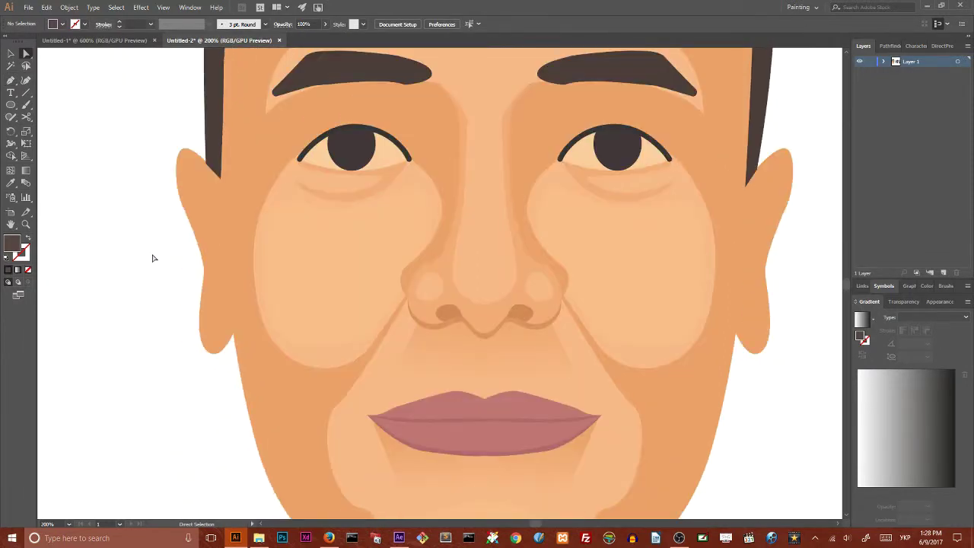
scroll(163, 278, up, 4)
scroll(159, 282, up, 10)
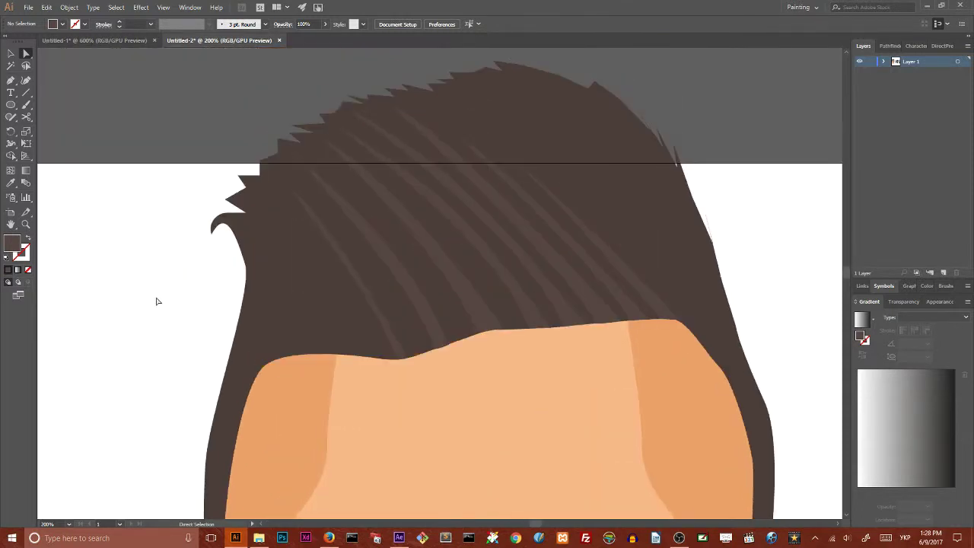
click(25, 55)
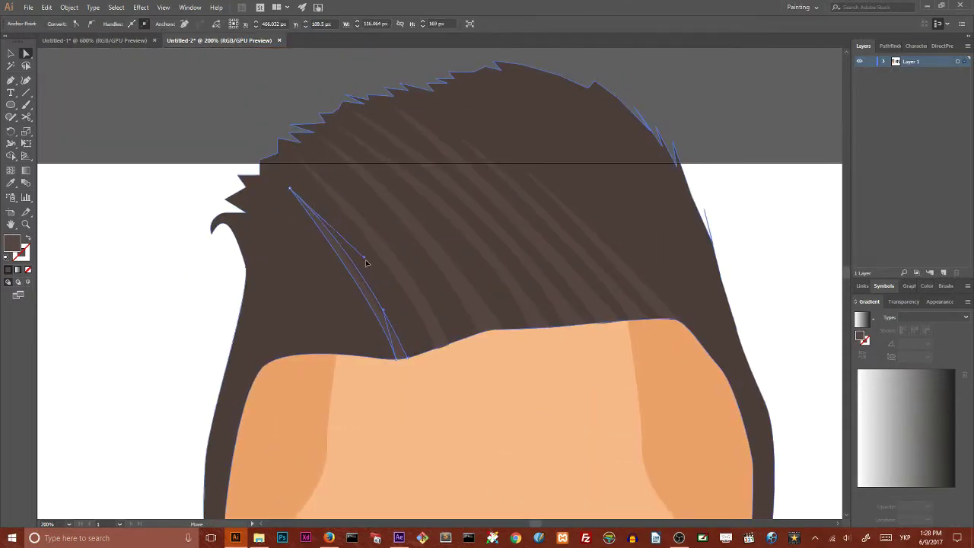
click(409, 356)
key(ctrl+shift+a)
click(11, 79)
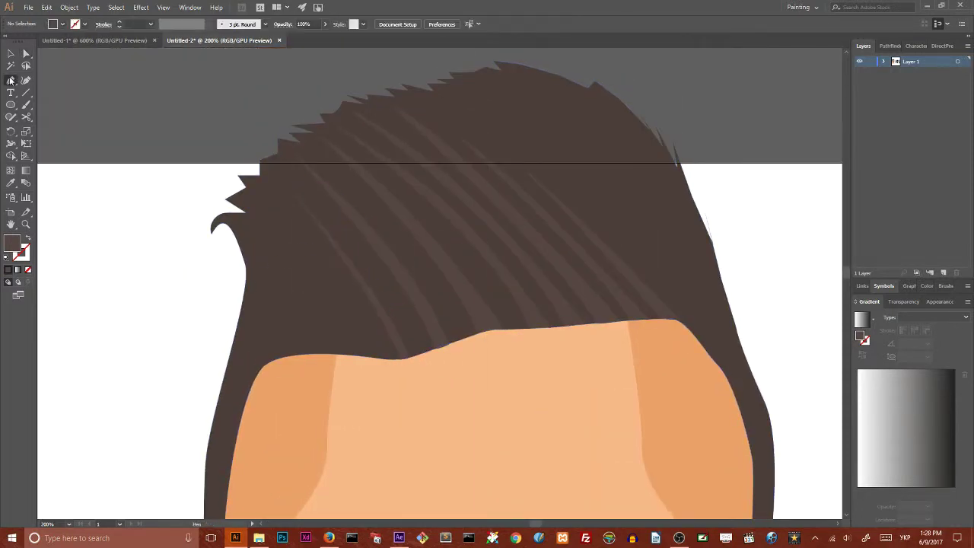
- Draw a strand on the hair's left side curving to the hairline and refine its top point
click(275, 221)
drag(381, 358, 365, 359)
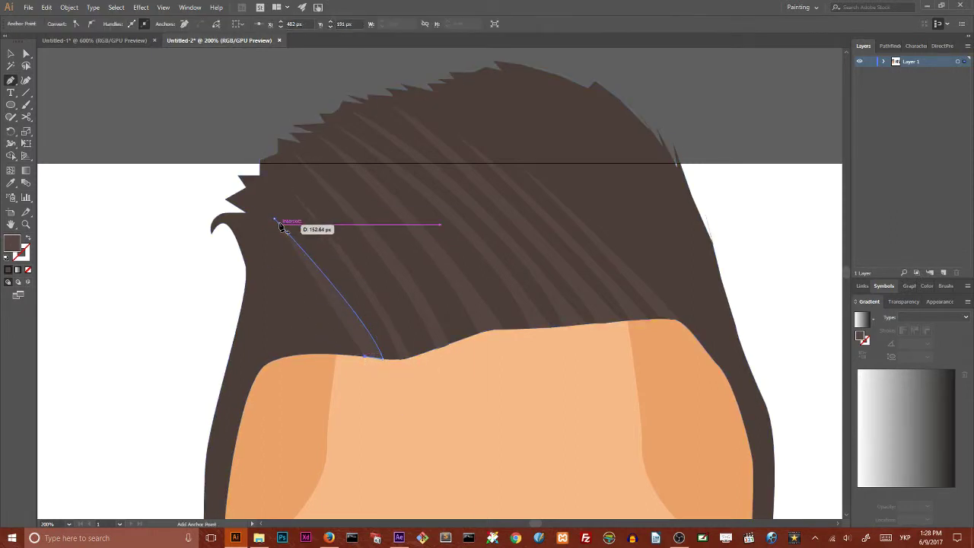
drag(275, 222, 296, 239)
click(137, 200)
click(337, 266)
key(ctrl+shift+a)
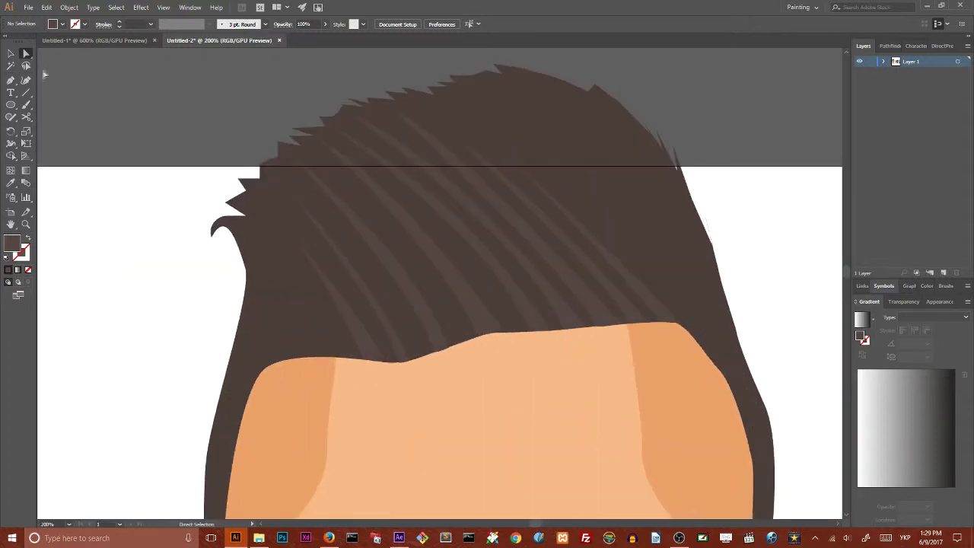
click(299, 242)
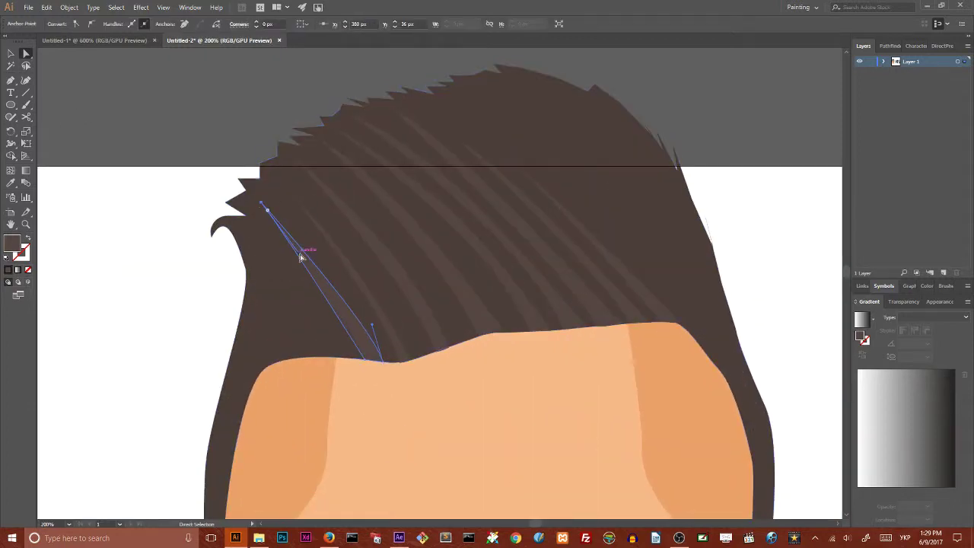
click(88, 236)
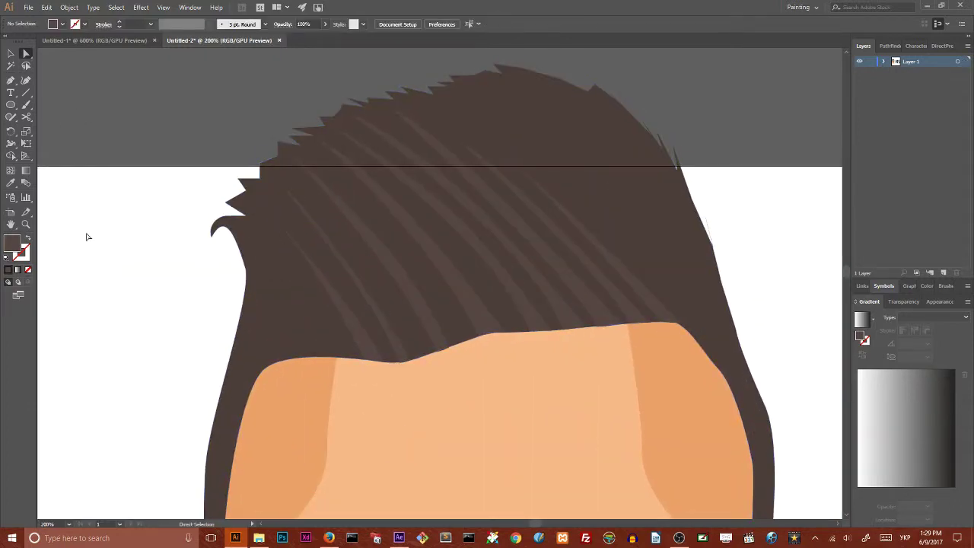
- Zoom in closely on the hair and inspect one of the strands
key(ctrl+plus)
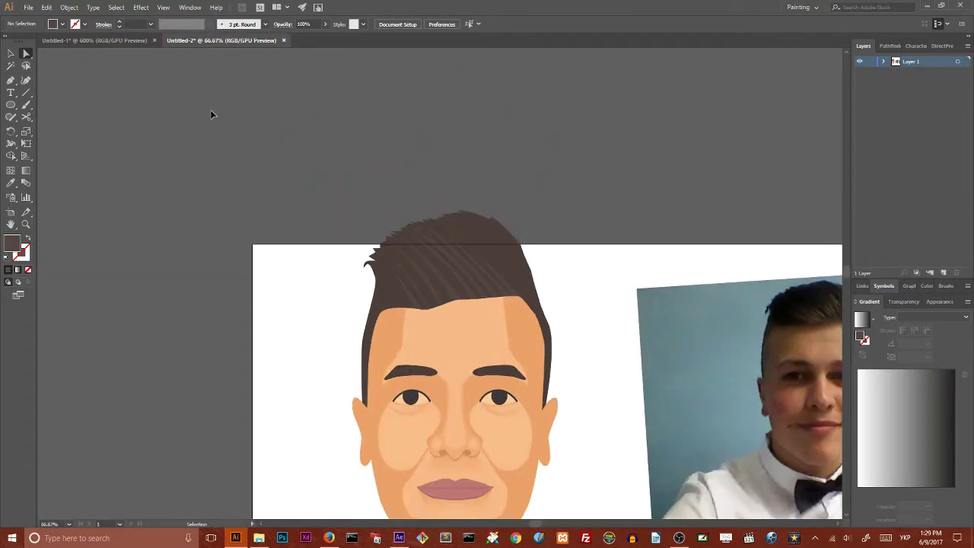
scroll(403, 343, up, 1)
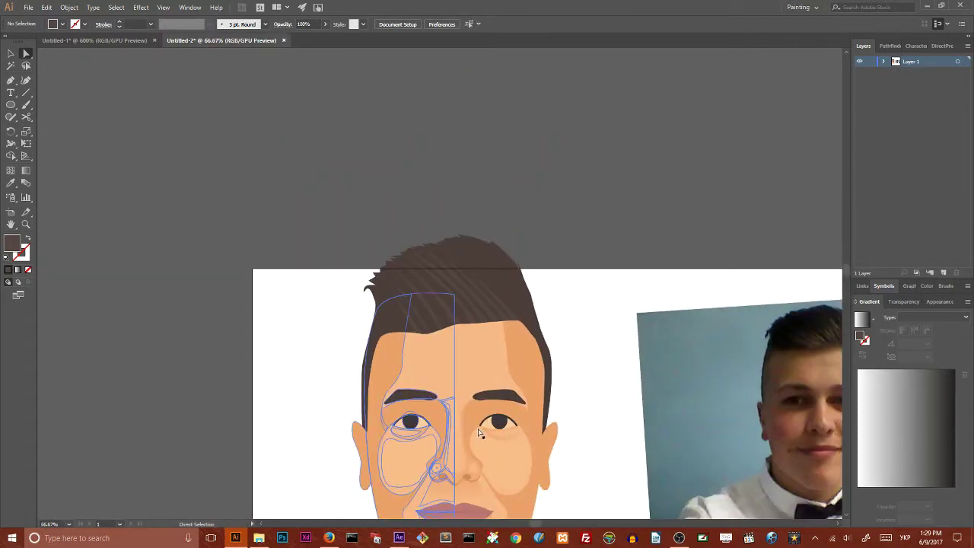
key(ctrl+plus)
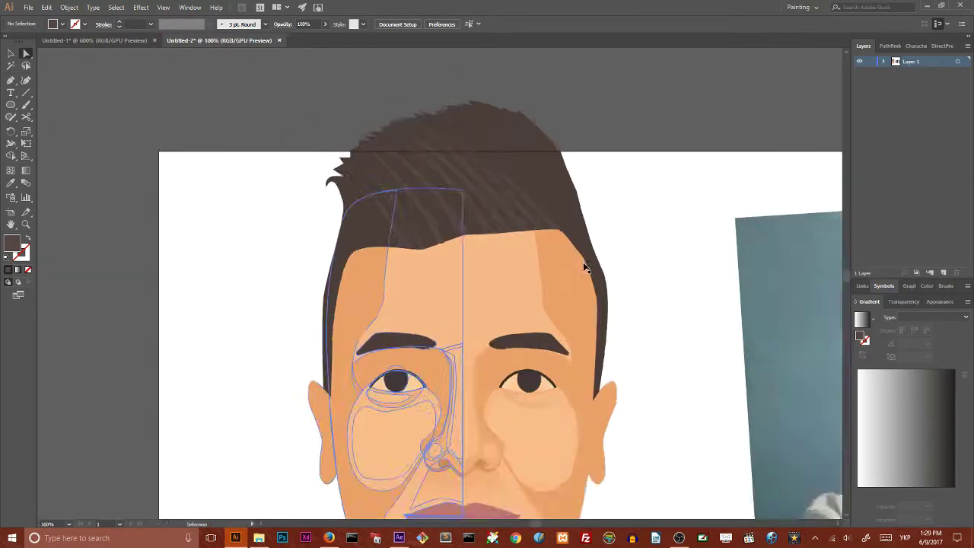
key(ctrl+plus)
key(ctrl+plus)
click(439, 268)
scroll(700, 160, up, 2)
click(700, 160)
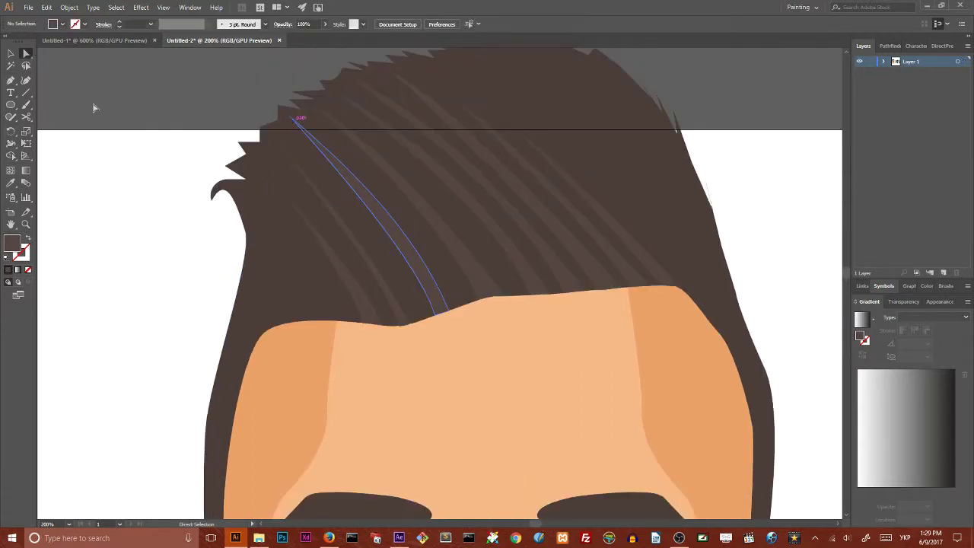
scroll(167, 97, up, 3)
scroll(607, 296, up, 2)
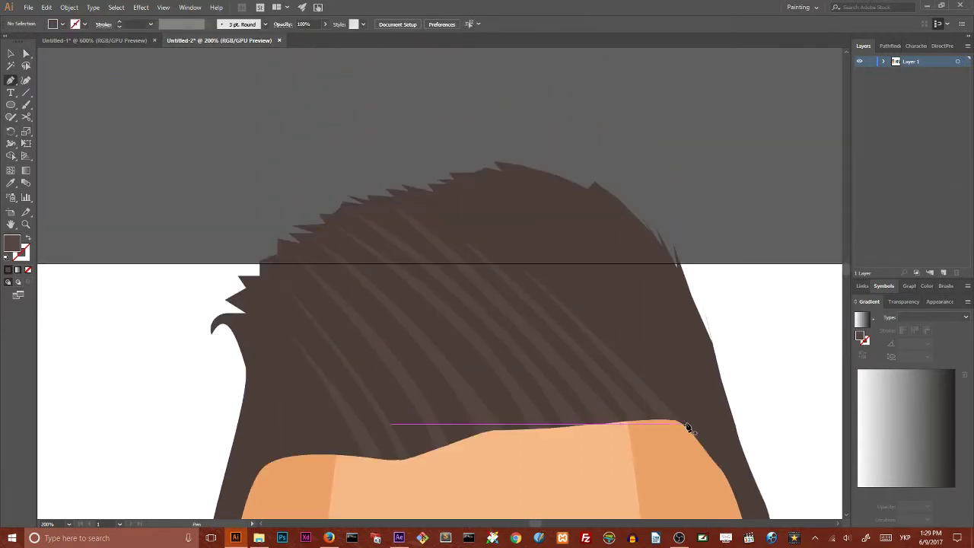
- Draw a strand on the hair's right side curving up toward the crown
click(649, 356)
drag(521, 230, 514, 190)
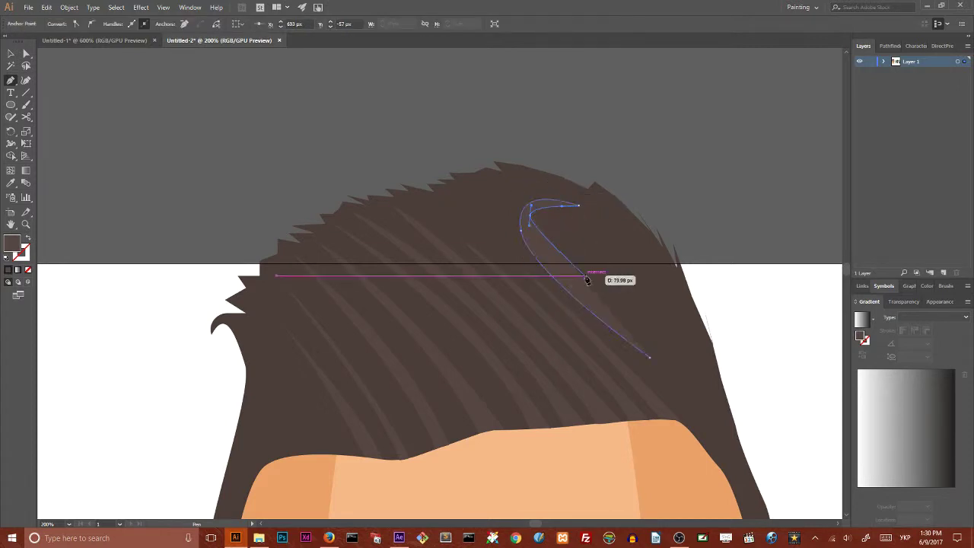
click(696, 369)
click(26, 53)
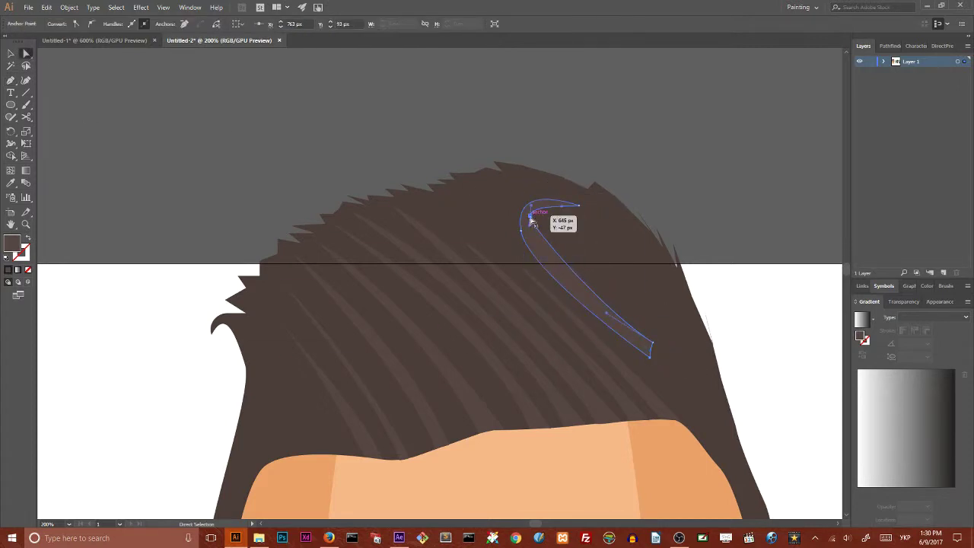
click(655, 145)
click(10, 53)
scroll(548, 228, down, 2)
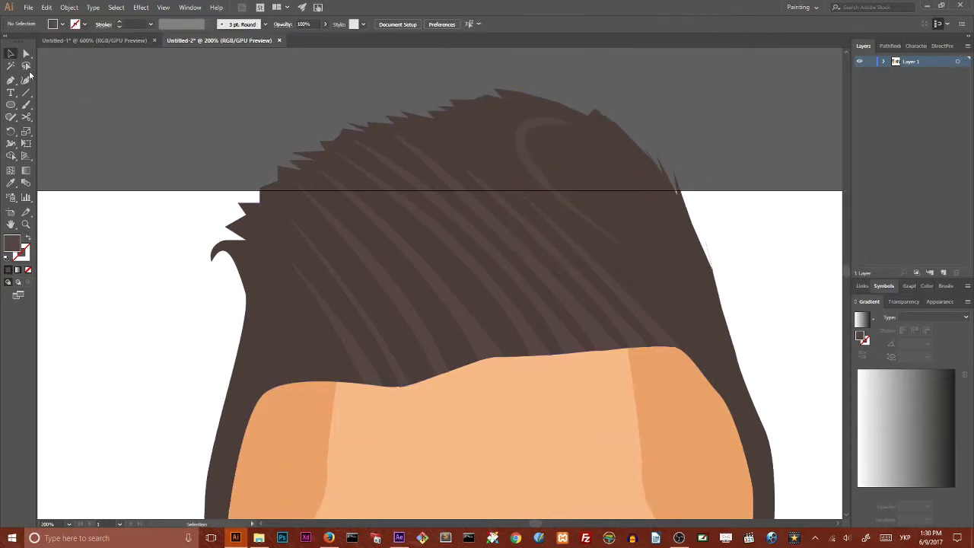
- Draw a hook-shaped highlight near the crown and tweak its anchors
click(603, 137)
drag(573, 180, 594, 196)
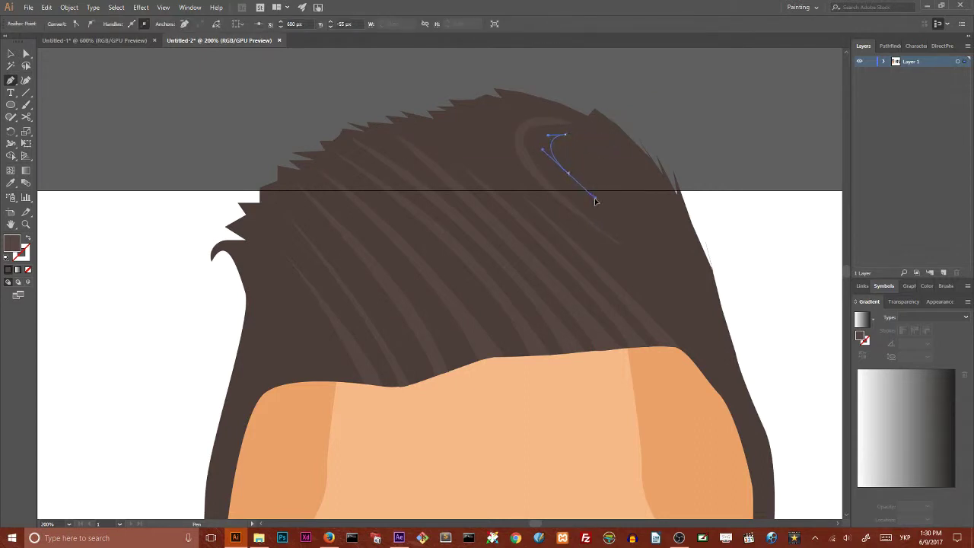
drag(653, 248, 629, 220)
drag(573, 165, 585, 145)
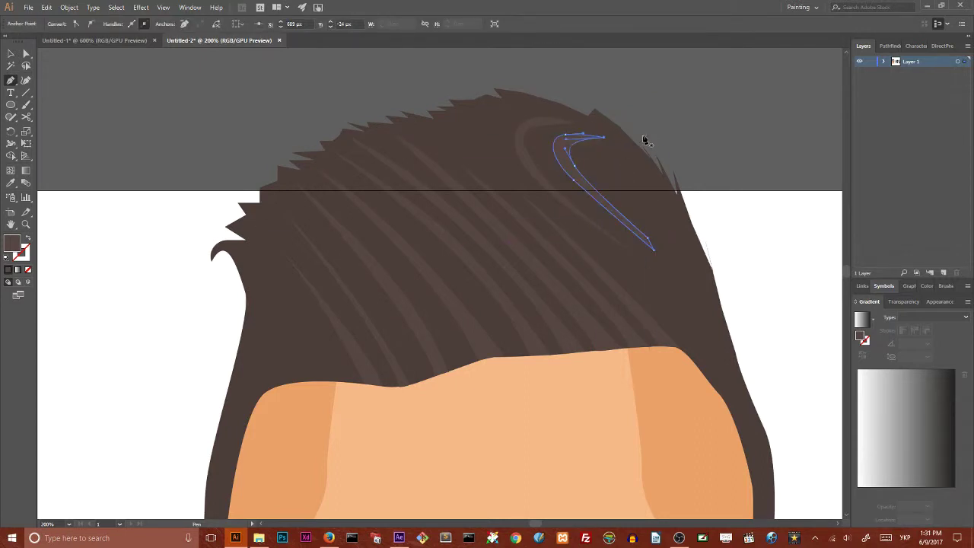
key(v)
click(724, 146)
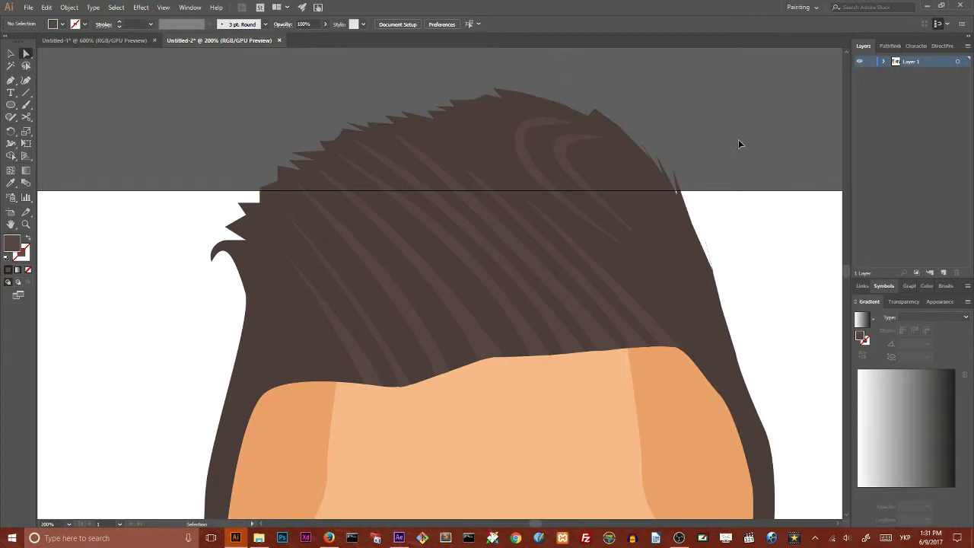
key(a)
drag(522, 200, 439, 140)
scroll(207, 121, down, 3)
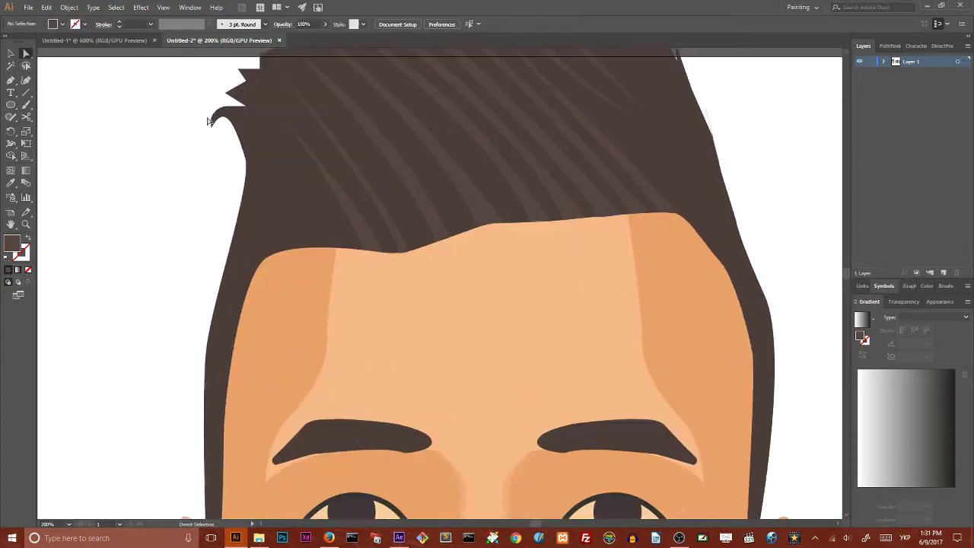
- Darken a face shading shape by setting its Recolor Artwork brightness to 89
key(ctrl+0)
key(ctrl+equal)
scroll(640, 237, down, 2)
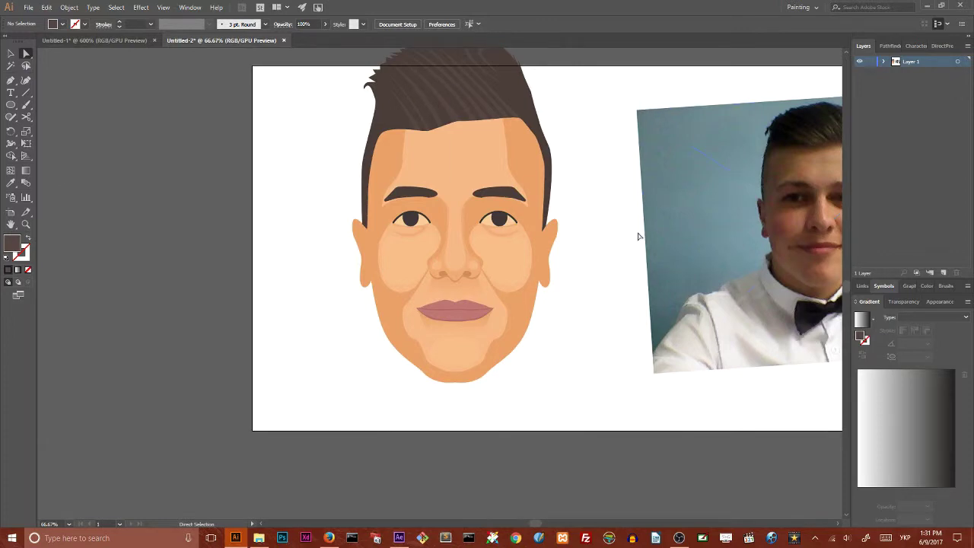
key(ctrl+equal)
key(ctrl+equal)
key(ctrl+equal)
key(ctrl+minus)
scroll(605, 357, down, 1)
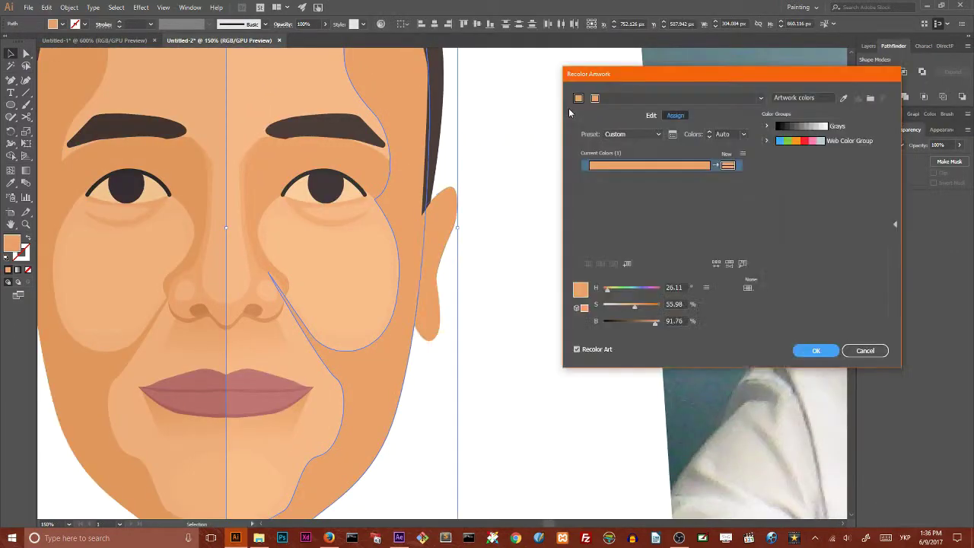
click(651, 115)
click(670, 320)
text(89)
key(shift+Tab)
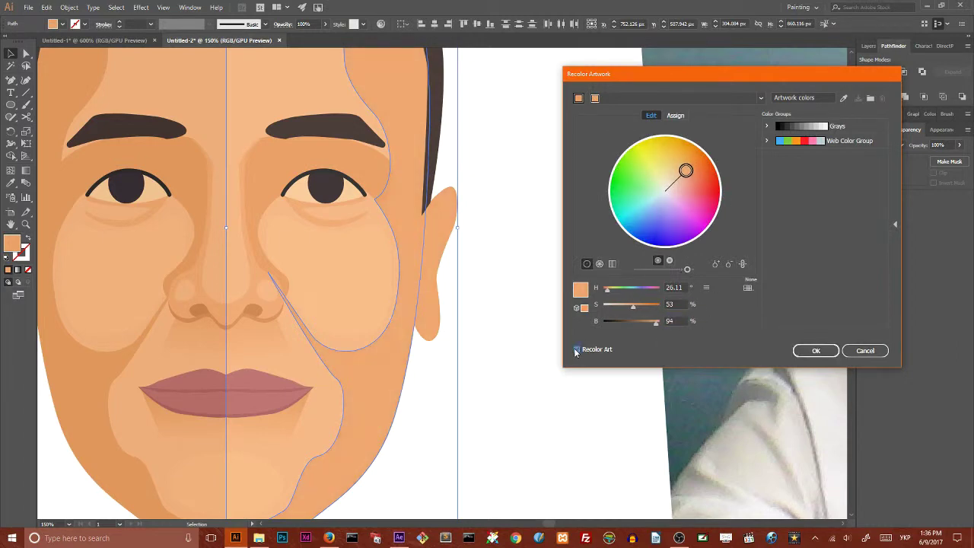
click(816, 350)
click(560, 283)
- Copy the Soft Light, 30% opacity look onto the nose highlight with the Eyedropper
key(ctrl+1)
drag(411, 182, 304, 298)
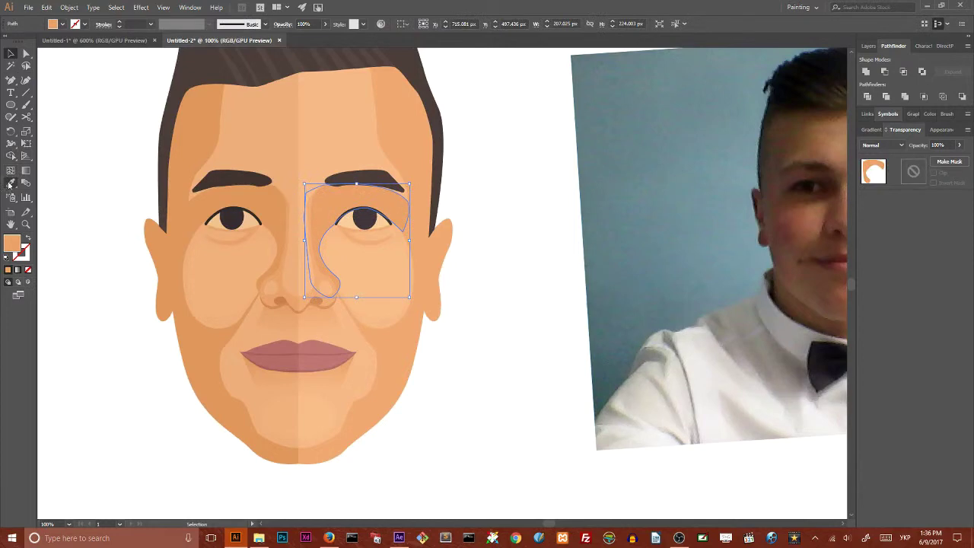
click(13, 184)
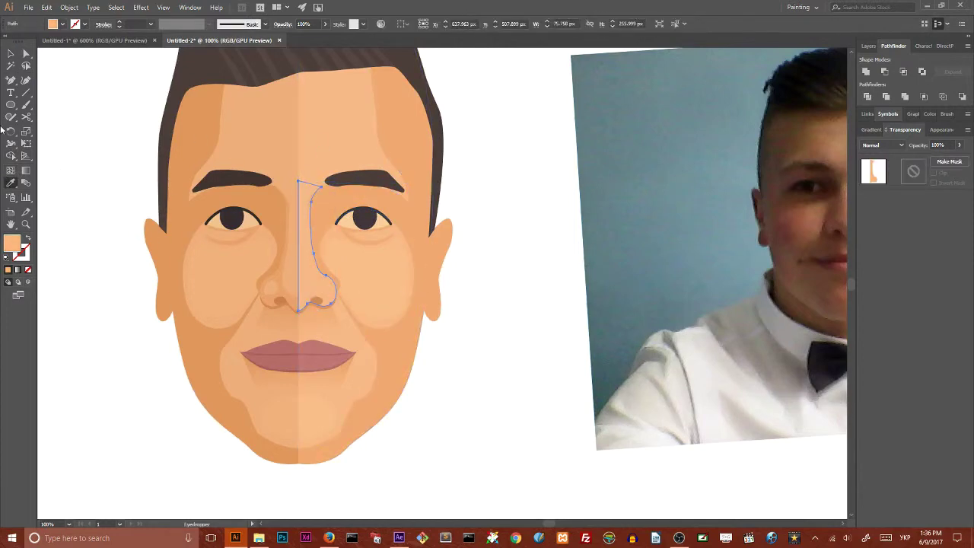
click(9, 56)
click(61, 106)
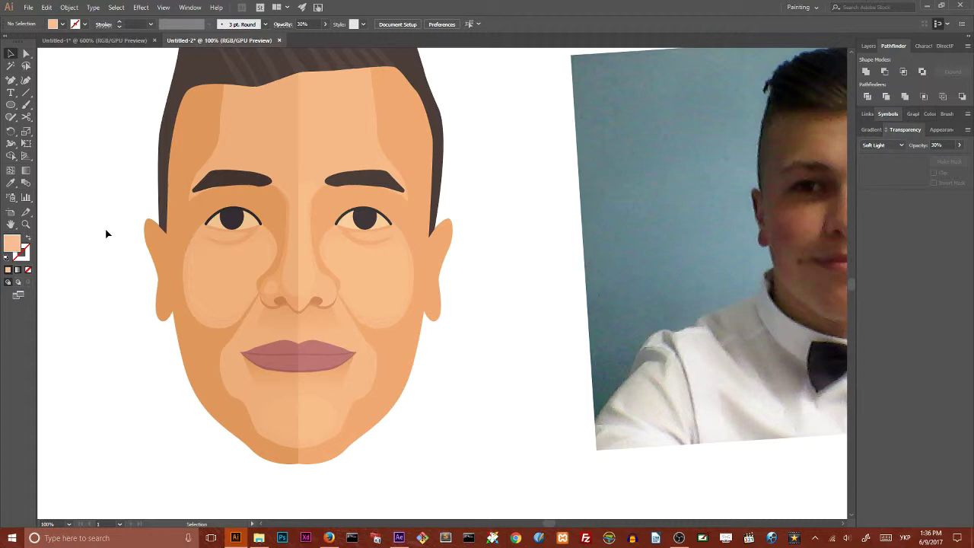
key(ctrl+minus)
key(ctrl+minus)
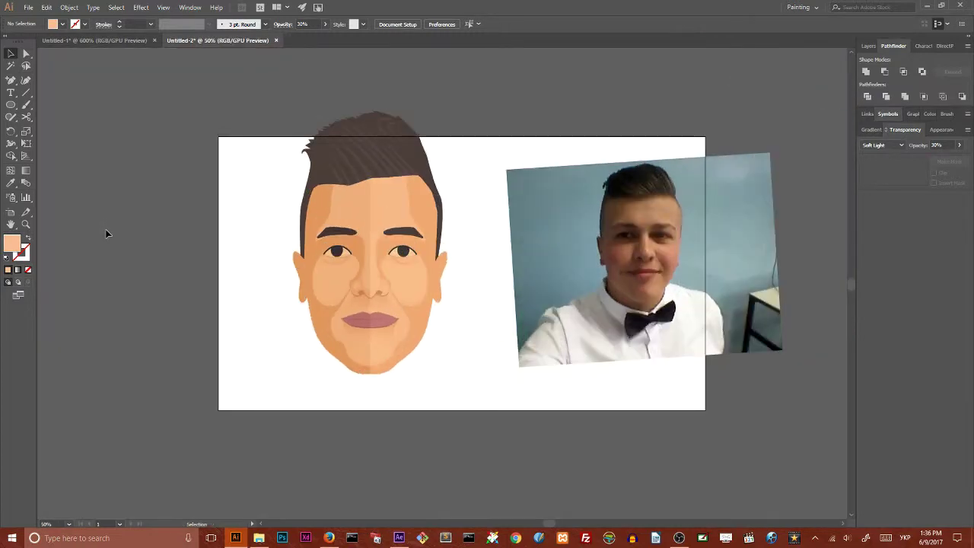
- Place a reflected copy of the left ear on the right side of the face
right_click(291, 266)
click(346, 351)
drag(449, 256, 448, 256)
click(464, 201)
- Select all the face artwork, hair included, and scale it down smaller
click(28, 7)
click(270, 97)
drag(269, 97, 471, 381)
drag(445, 110, 386, 205)
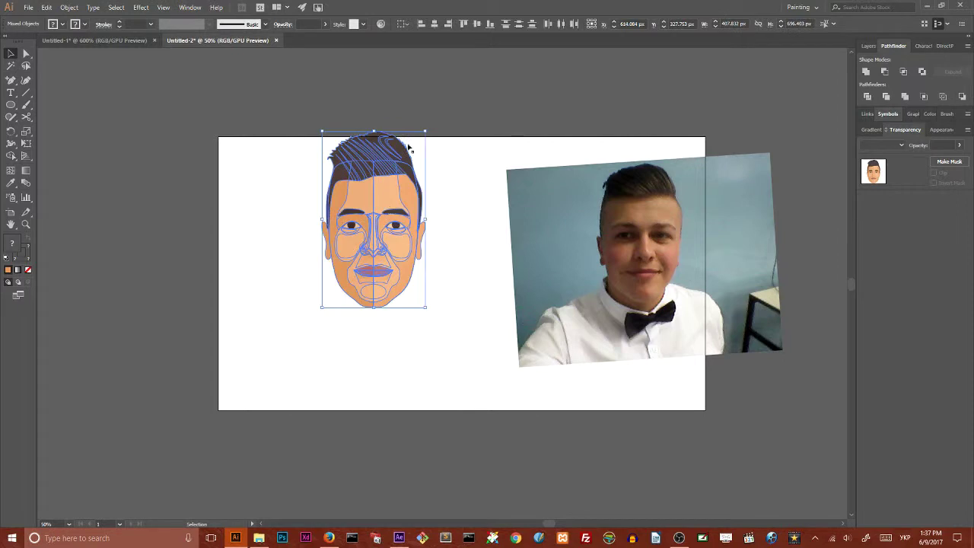
click(441, 196)
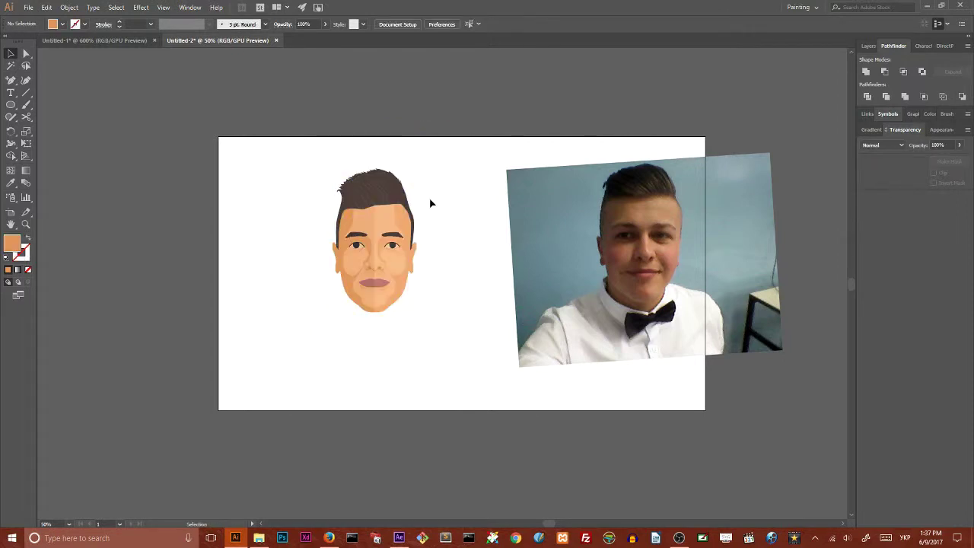
key(ctrl+1)
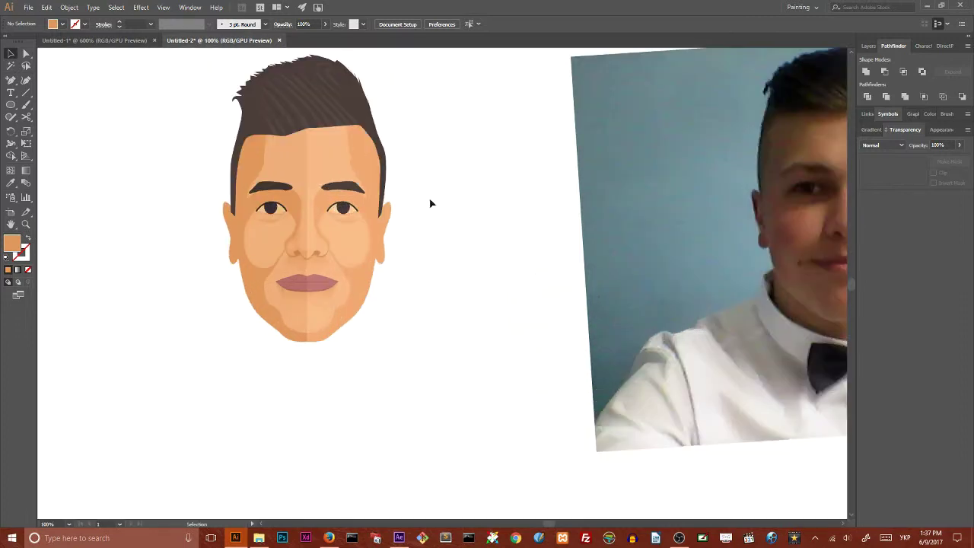
- Draw a neck rectangle below the chin, send it to back, and fill it light skin tone
click(11, 105)
drag(275, 307, 336, 379)
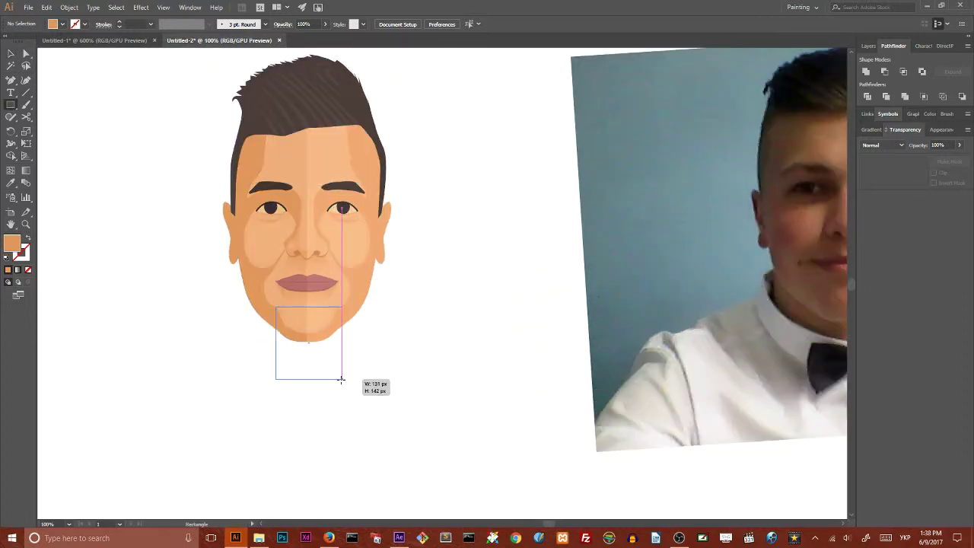
click(12, 54)
key(ctrl+shift+bracketleft)
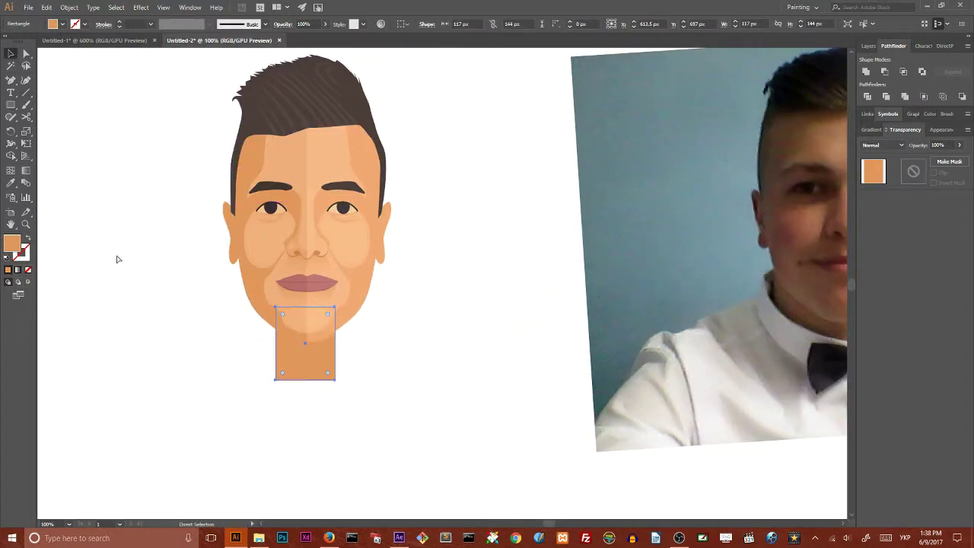
key(ctrl+equal)
key(ctrl+equal)
click(11, 79)
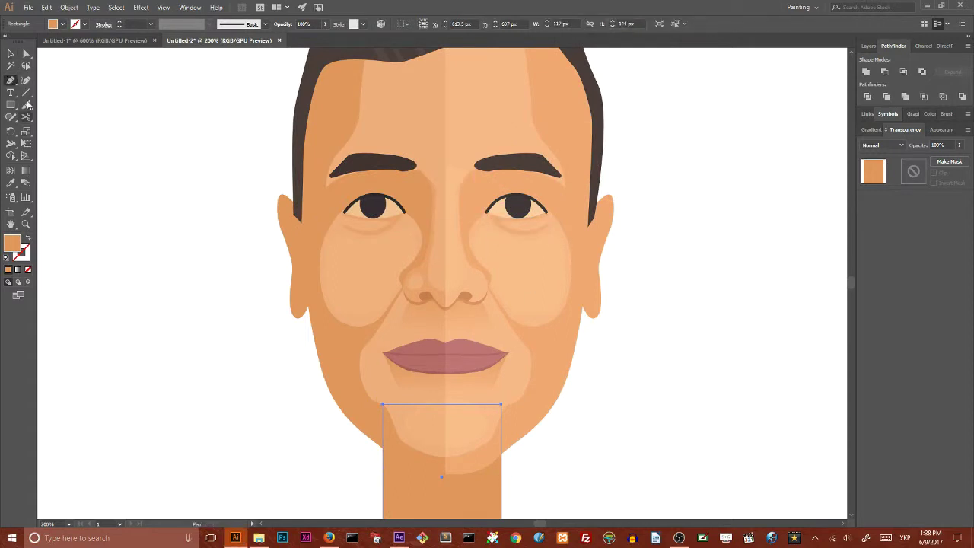
scroll(499, 391, down, 3)
drag(500, 391, 539, 391)
key(i)
click(444, 97)
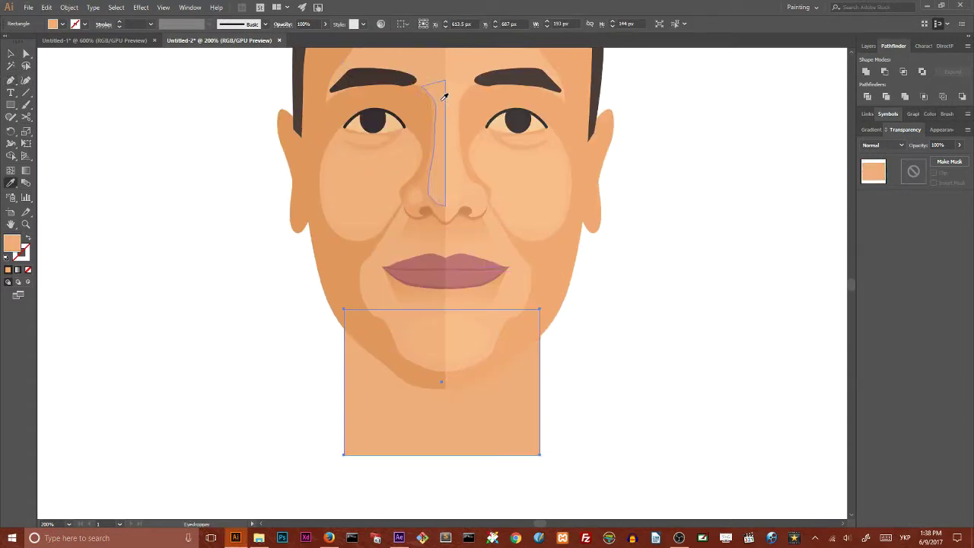
- Widen the neck rectangle and raise it slightly
key(v)
mouse_move(539, 381)
mouse_down()
mouse_move(555, 381)
mouse_move(522, 379)
mouse_up()
click(594, 296)
click(555, 380)
click(620, 328)
scroll(619, 328, up, 2)
scroll(619, 329, up, 1)
- Reshape the curve of the left nose shading path
click(12, 80)
click(159, 202)
mouse_move(430, 289)
mouse_down()
mouse_move(398, 276)
mouse_move(411, 297)
mouse_up()
key(ctrl+shift+a)
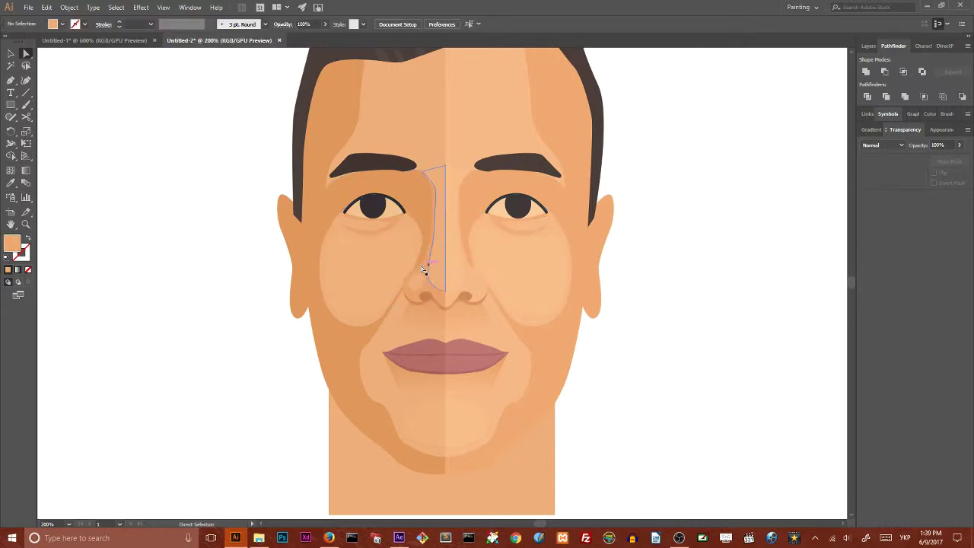
- Adjust the anchor points of the cheek and nose-side shading shapes
click(473, 243)
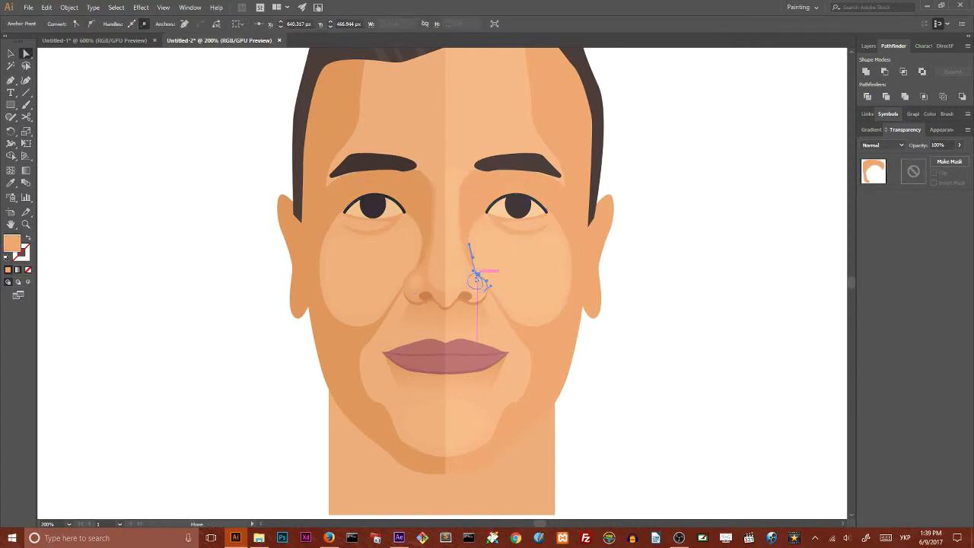
click(619, 213)
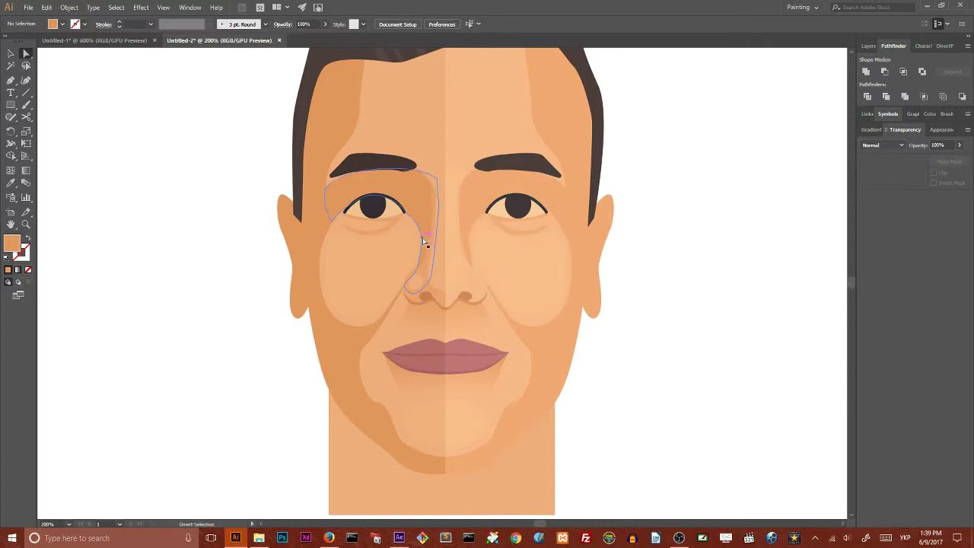
drag(426, 242, 450, 250)
click(735, 200)
scroll(682, 247, up, 1)
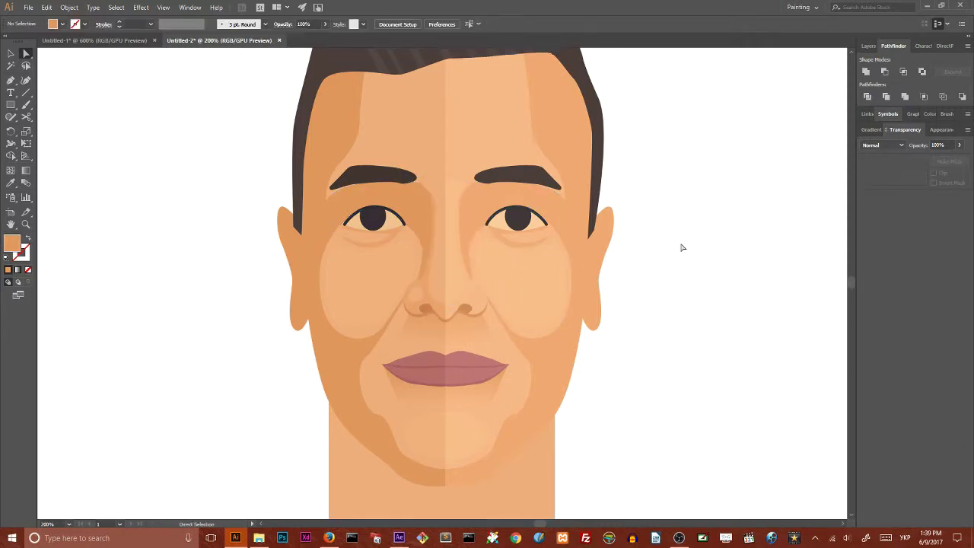
scroll(683, 248, up, 3)
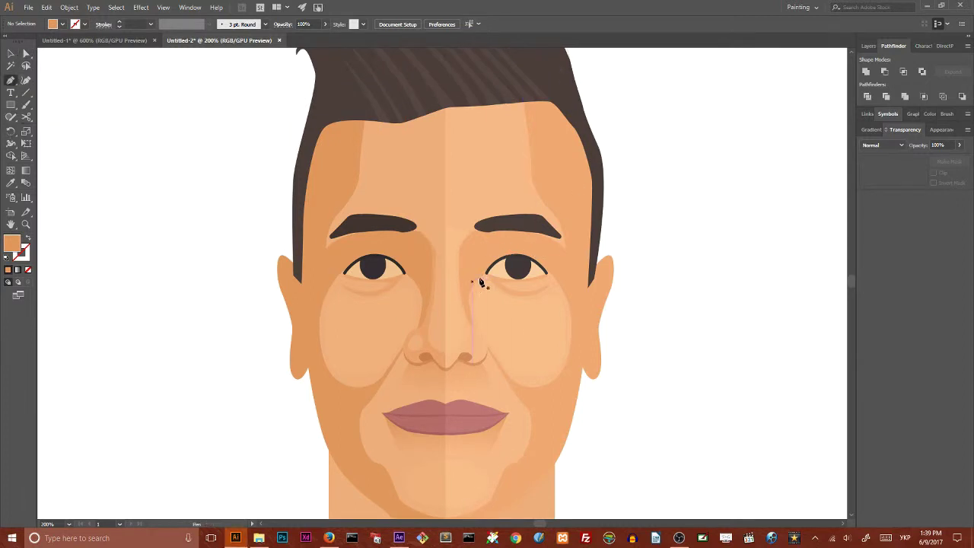
- Draw a curved highlight beneath the right eyebrow and fill it light peach
mouse_move(482, 232)
mouse_down()
mouse_move(597, 276)
mouse_move(566, 268)
mouse_move(566, 251)
mouse_up()
key(a)
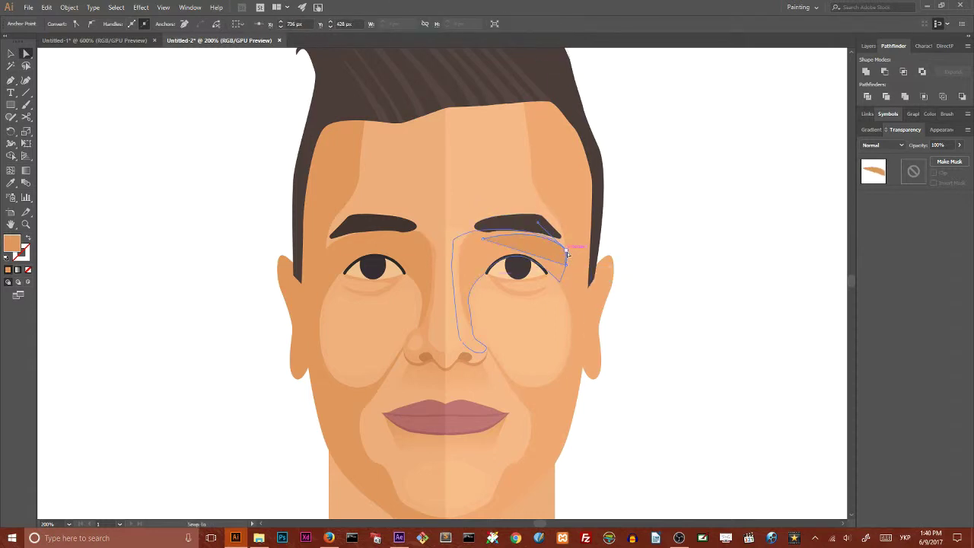
key(i)
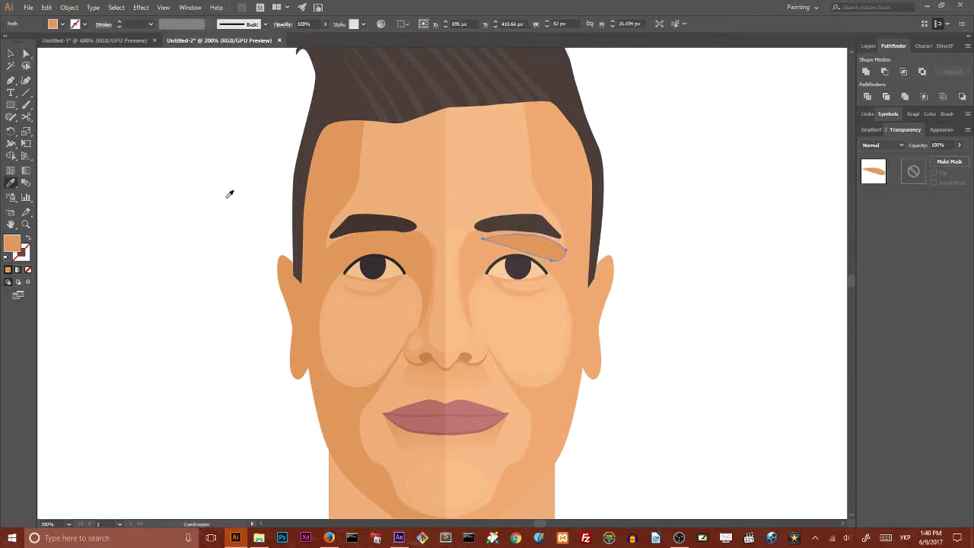
click(495, 175)
key(v)
click(700, 259)
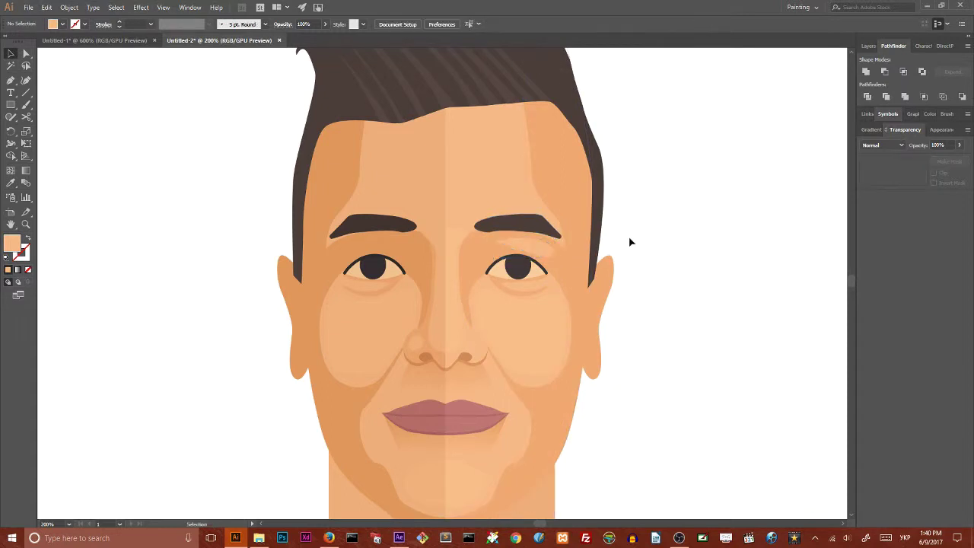
- Move and shrink the highlight over the right eye and bend it with an Arc warp
click(545, 244)
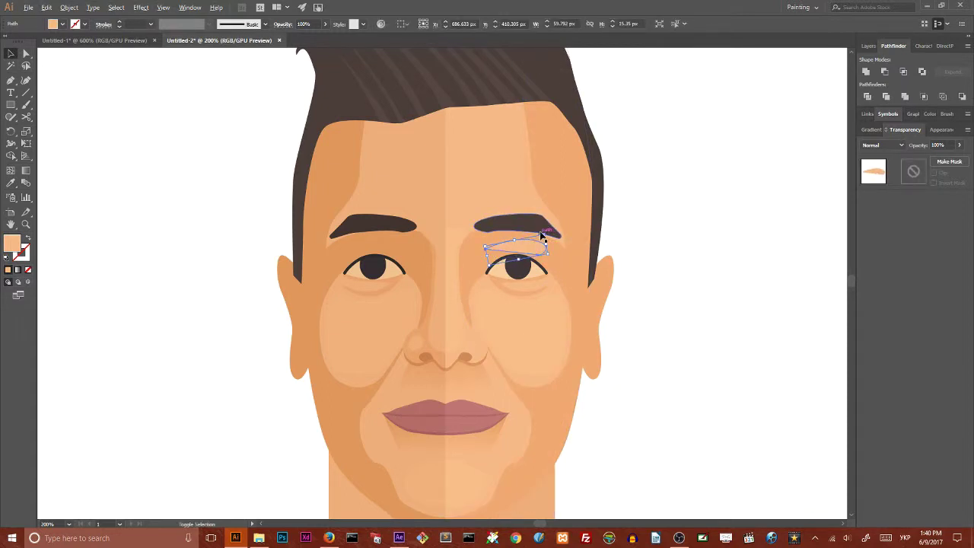
drag(543, 237, 554, 240)
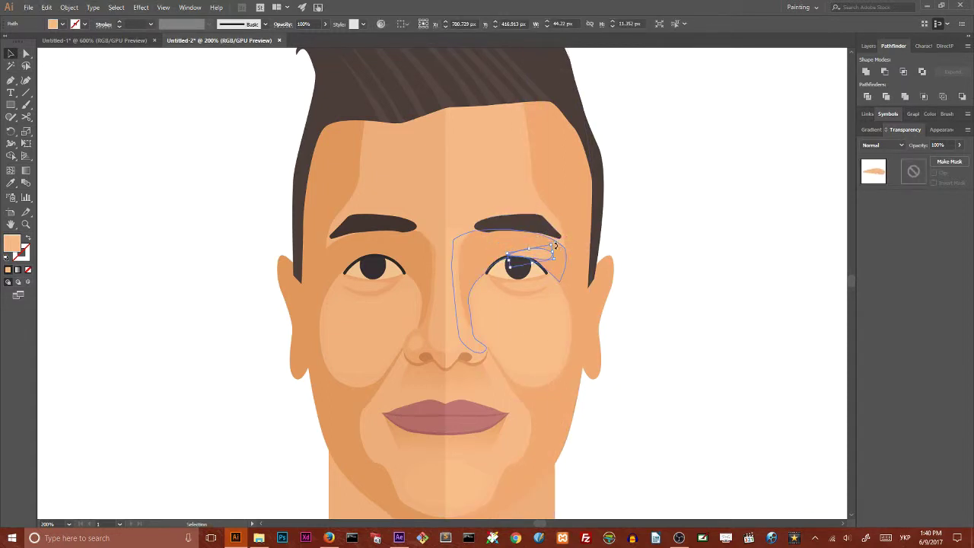
click(141, 7)
click(76, 137)
click(724, 298)
click(69, 6)
click(93, 130)
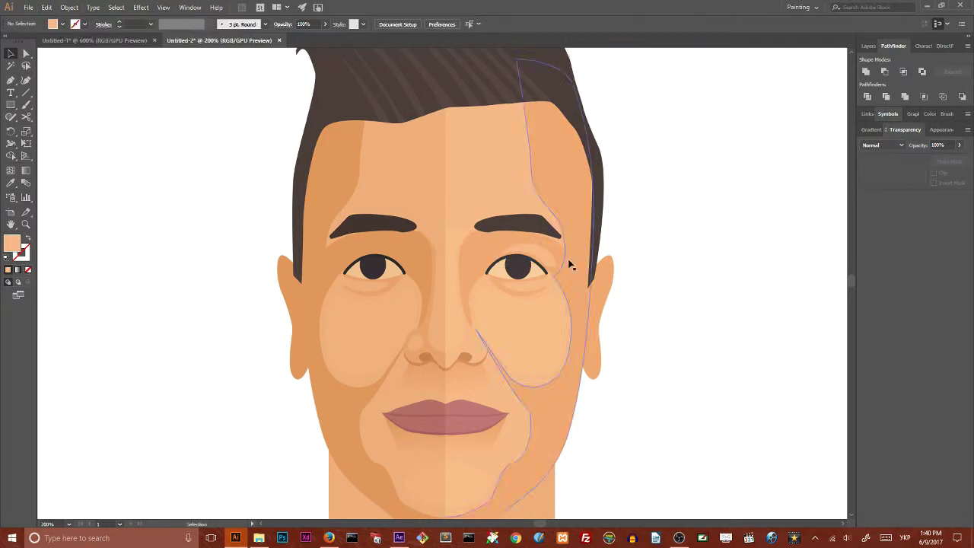
scroll(646, 234, down, 2)
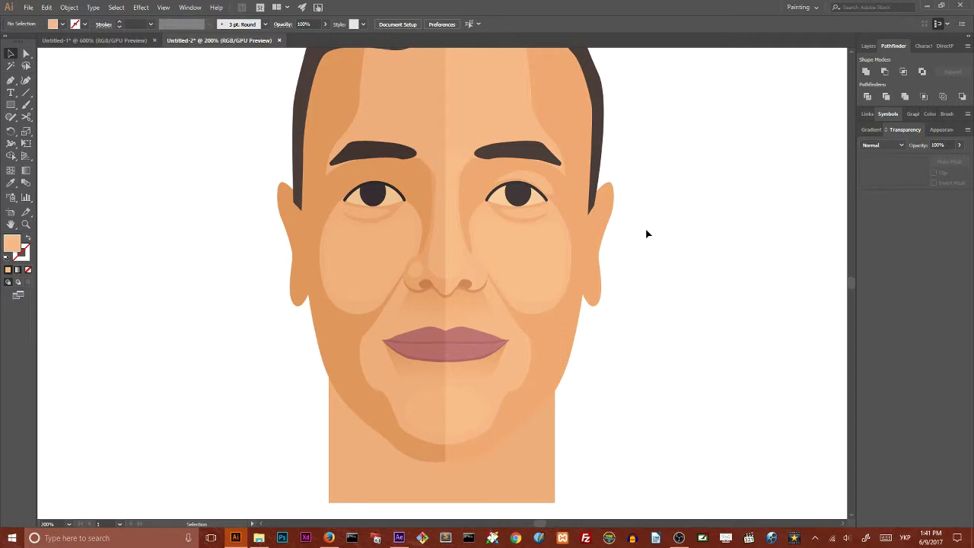
- Place a reflected copy of the right-eye arc highlight over the left eye
click(529, 183)
right_click(536, 178)
click(421, 371)
click(574, 252)
drag(480, 179, 362, 179)
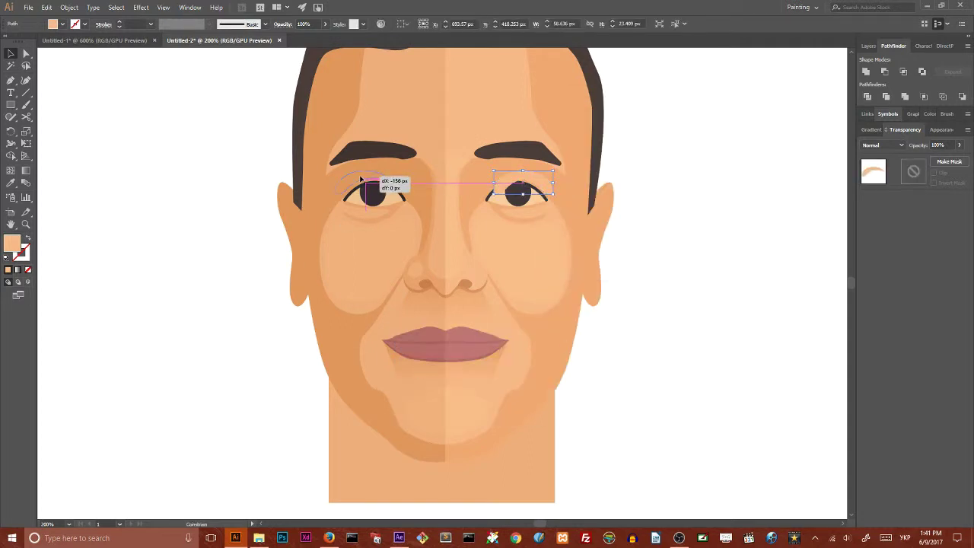
click(98, 123)
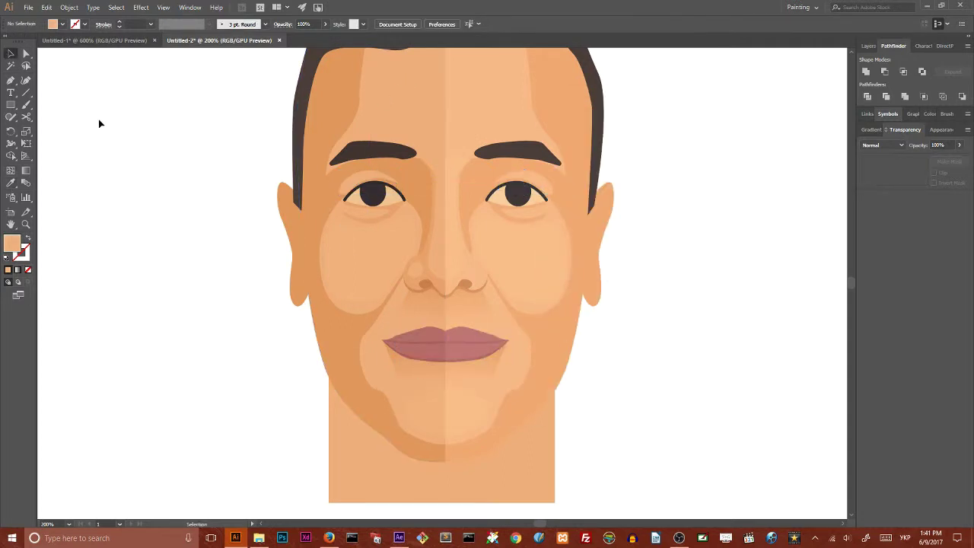
click(552, 176)
click(658, 156)
click(376, 171)
click(135, 136)
- Move the reference photo slightly left, then zoom back in on the cartoon face
key(ctrl+minus)
key(ctrl+minus)
key(ctrl+minus)
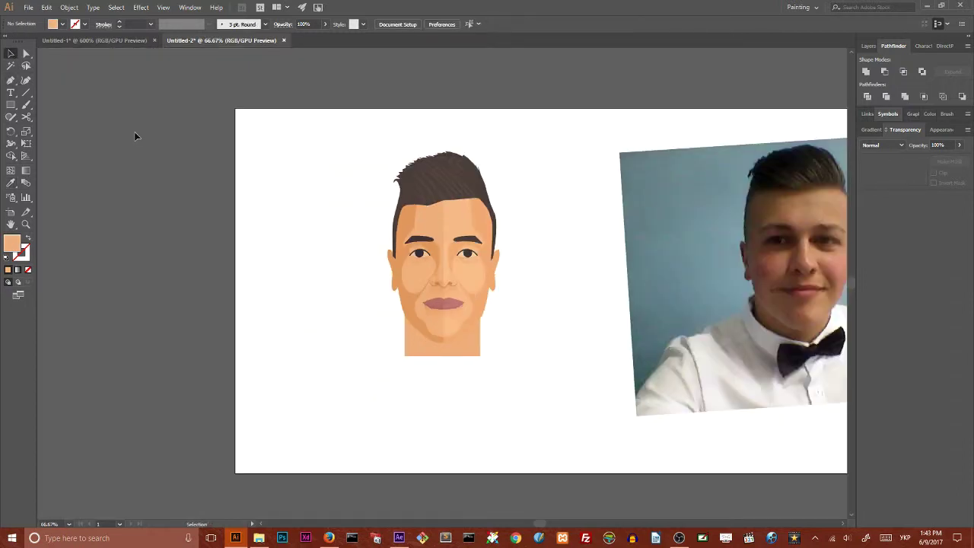
drag(704, 234, 660, 220)
scroll(521, 395, up, 3)
scroll(520, 395, down, 4)
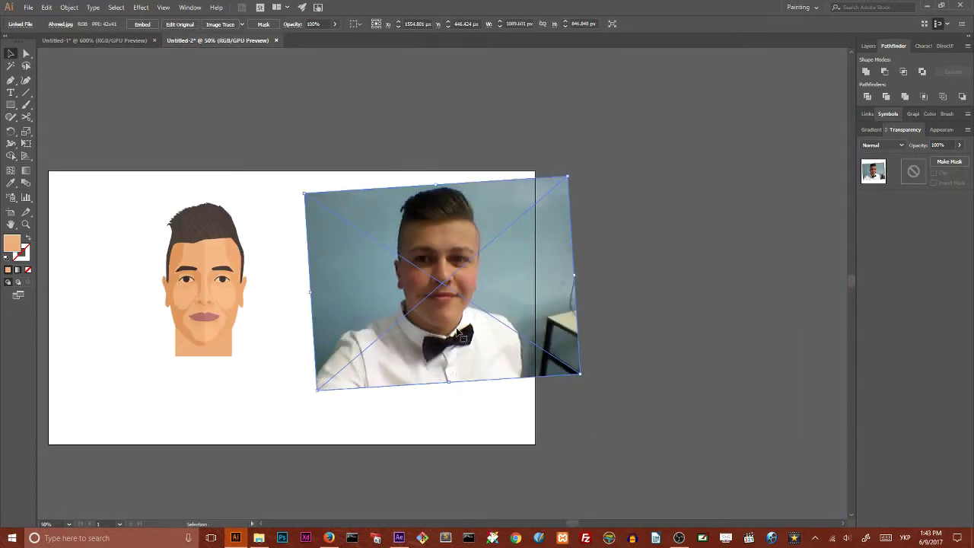
click(236, 350)
key(ctrl+1)
click(562, 287)
scroll(561, 288, down, 3)
key(ctrl+plus)
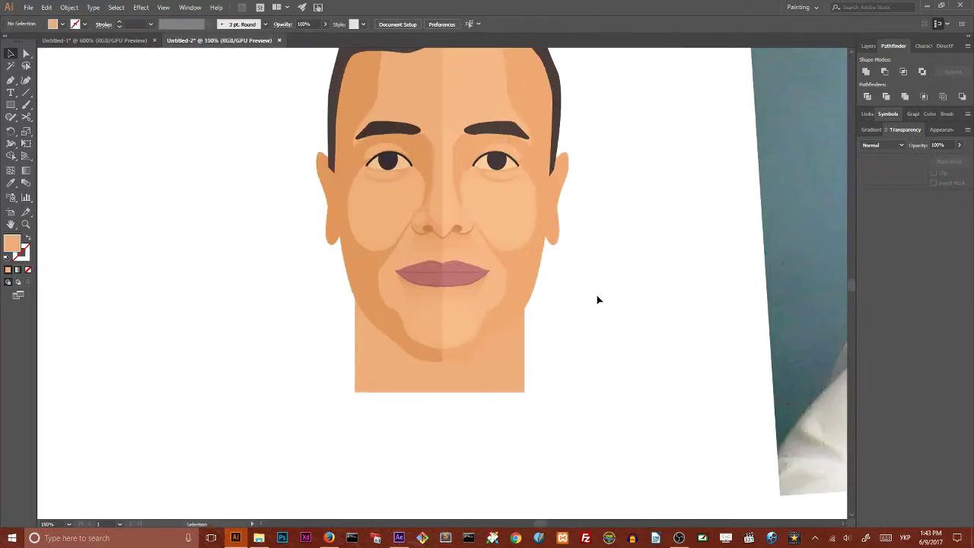
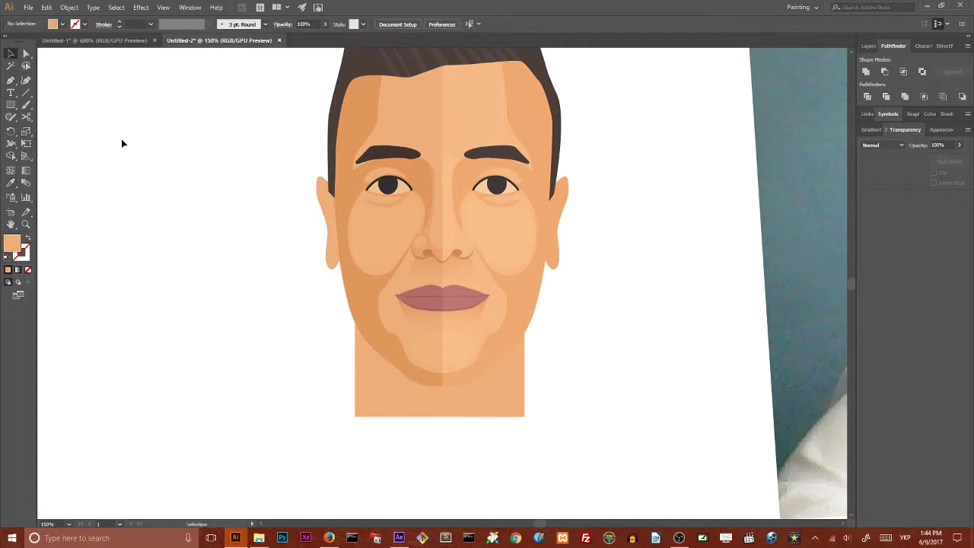
- Draw a curved inner-ear shading path on the left ear
drag(11, 80, 52, 78)
key(ctrl+plus)
key(ctrl+plus)
click(197, 84)
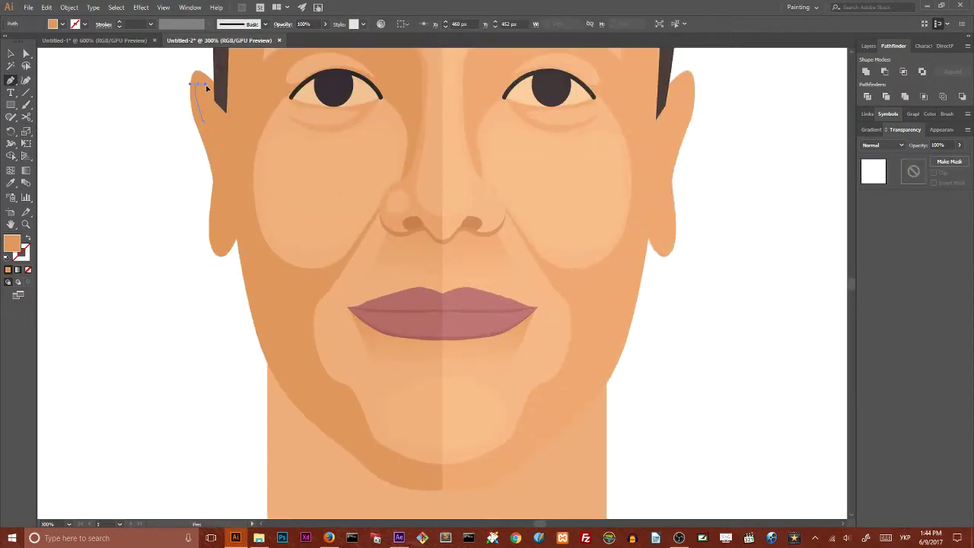
click(216, 114)
drag(216, 146, 218, 151)
drag(227, 206, 225, 163)
- Give the inner-ear shading path a darker colour
click(11, 53)
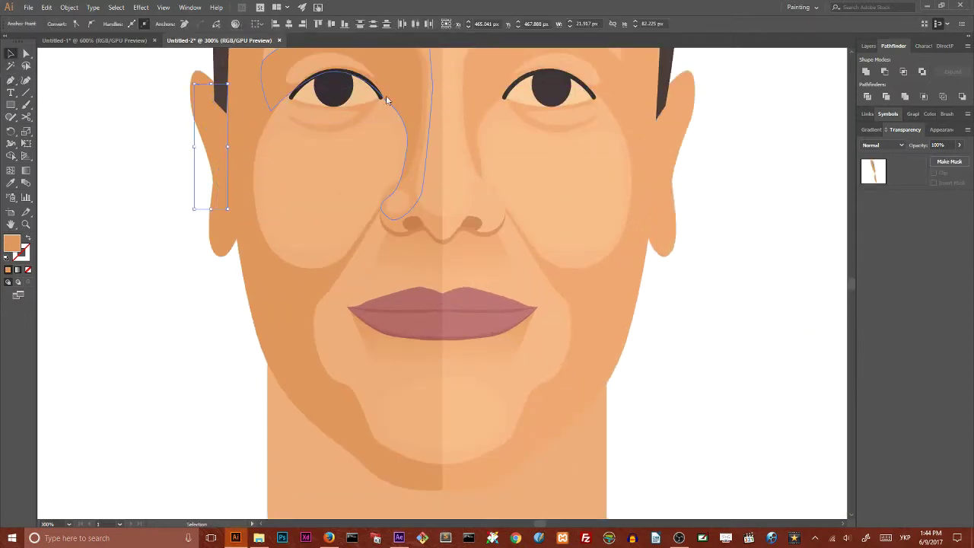
key(Return)
click(107, 135)
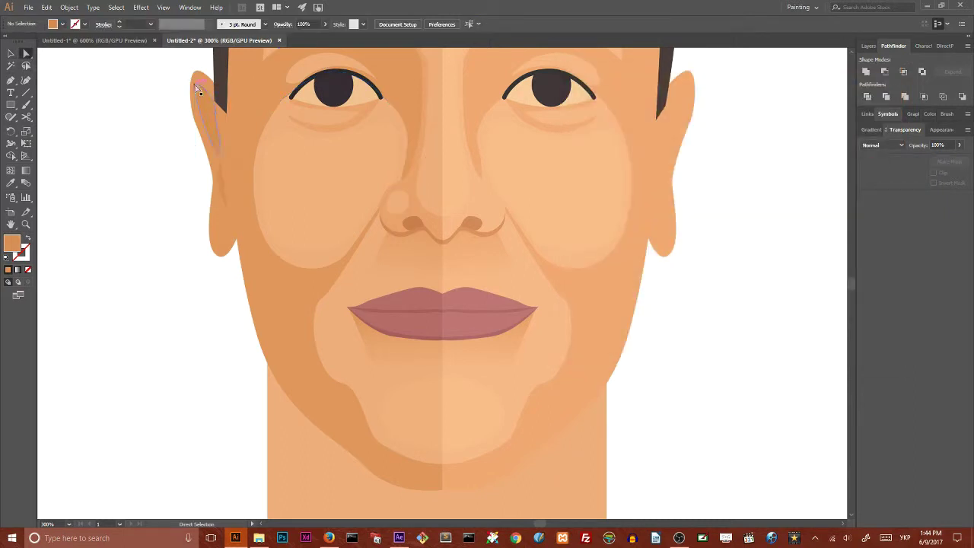
click(220, 159)
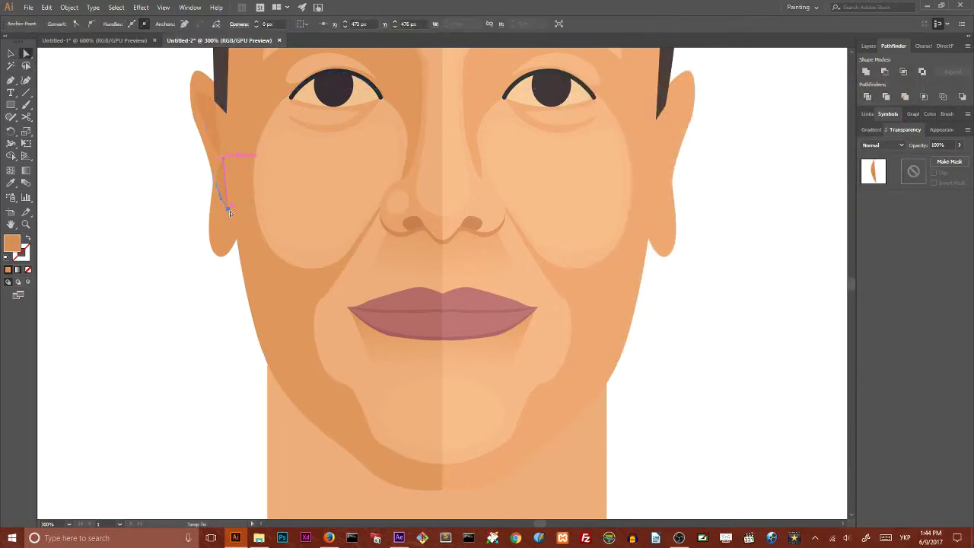
click(166, 166)
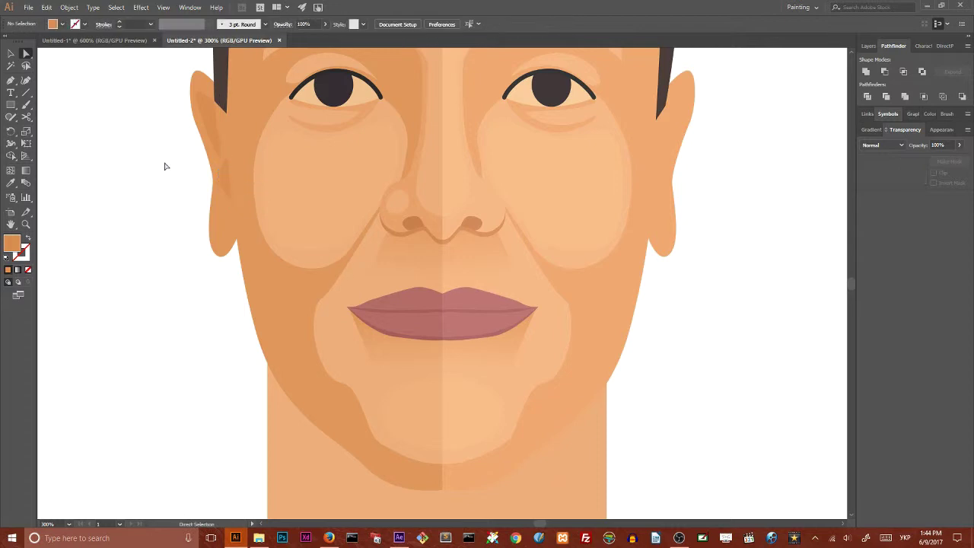
click(226, 191)
click(143, 172)
- Group the small inner-ear shading piece with the upper ear piece
click(11, 54)
key(ctrl+minus)
key(ctrl+minus)
click(334, 227)
shift+click(325, 202)
right_click(323, 223)
click(342, 285)
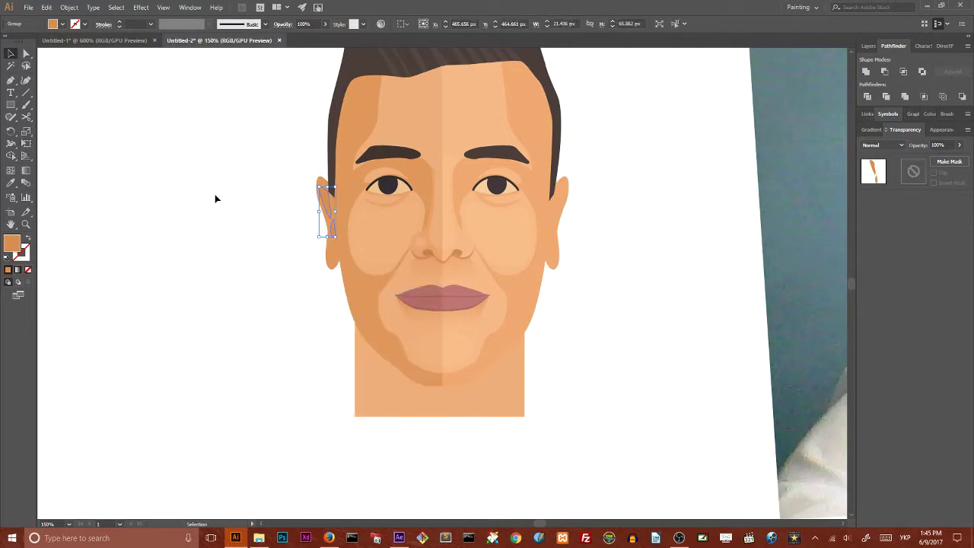
- Delete the stray ear copy left by a first mirroring attempt
click(440, 201)
key(v)
drag(323, 194, 270, 210)
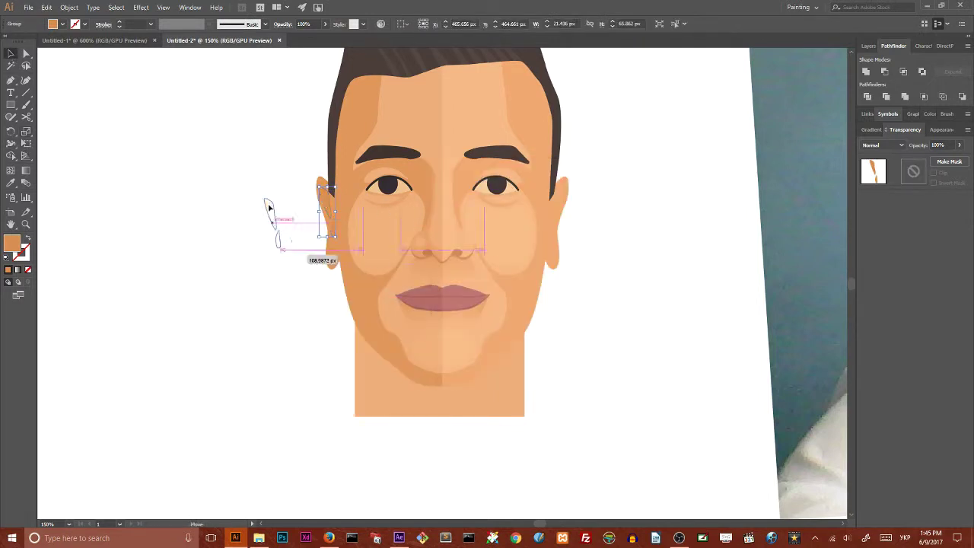
key(Delete)
- Reflect a copy of the left ear group across the face centre onto the right ear
click(10, 132)
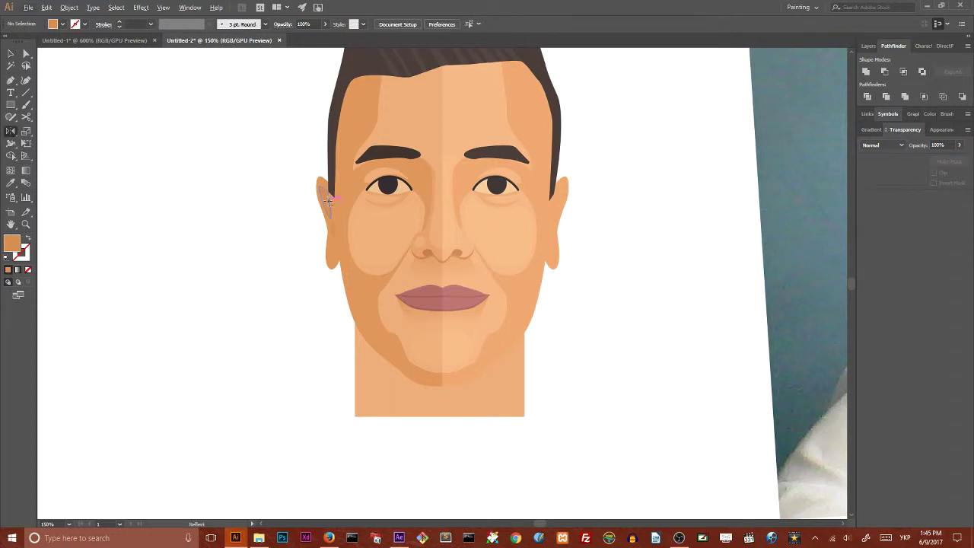
ctrl+click(324, 199)
click(442, 206)
drag(442, 205, 553, 217)
key(v)
click(116, 131)
- Recolour the right ear by adjusting its colour's brightness
click(560, 209)
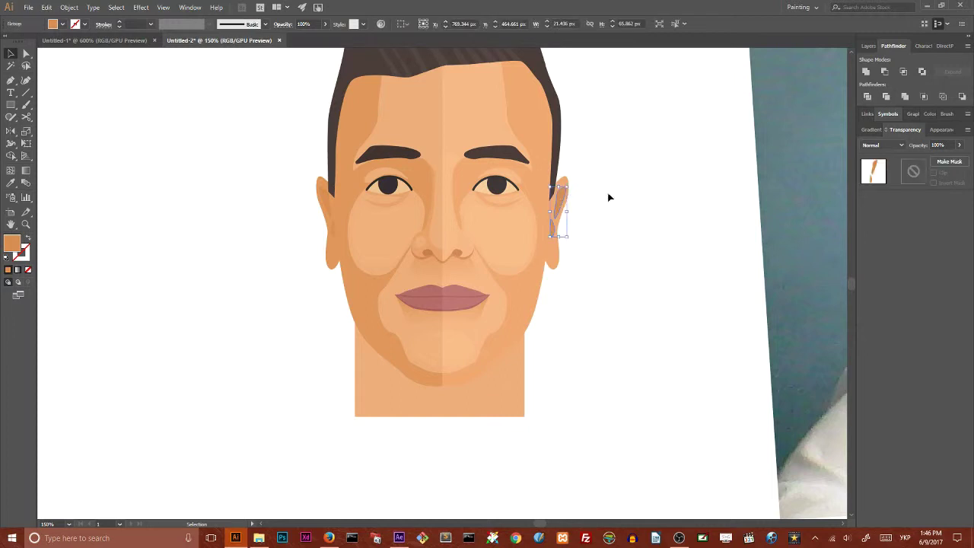
click(119, 124)
click(558, 213)
click(674, 320)
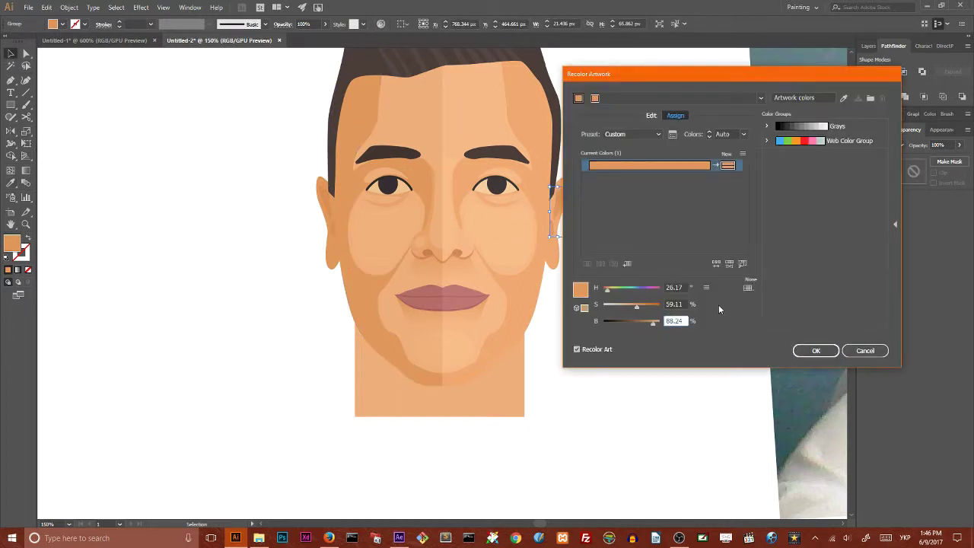
key(Return)
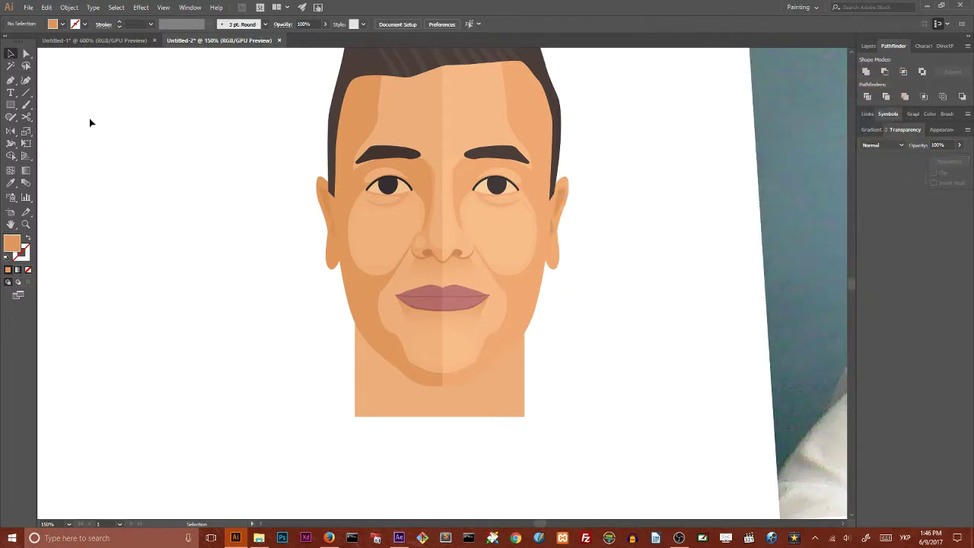
scroll(170, 183, down, 1)
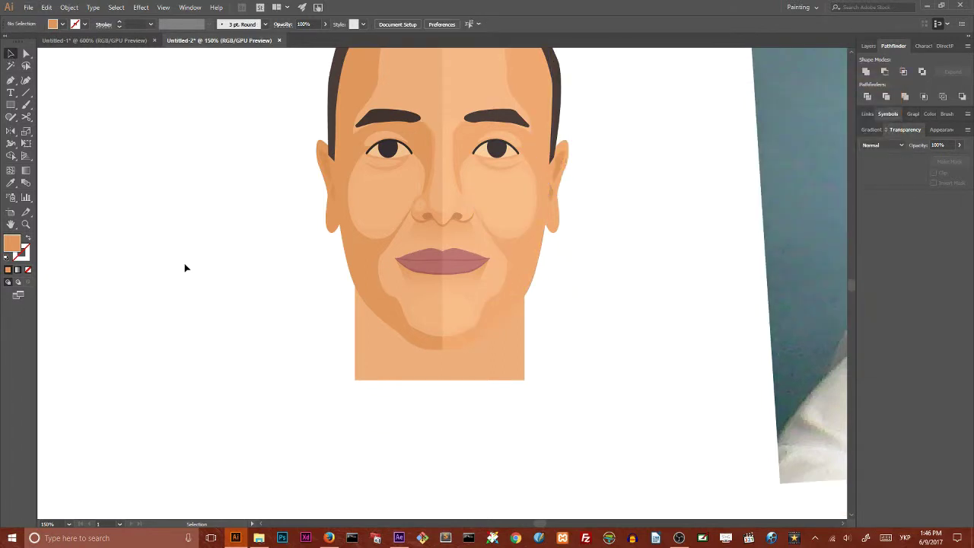
- Draw a closed jaw shadow shape curving along the jawline over the neck
key(ctrl+minus)
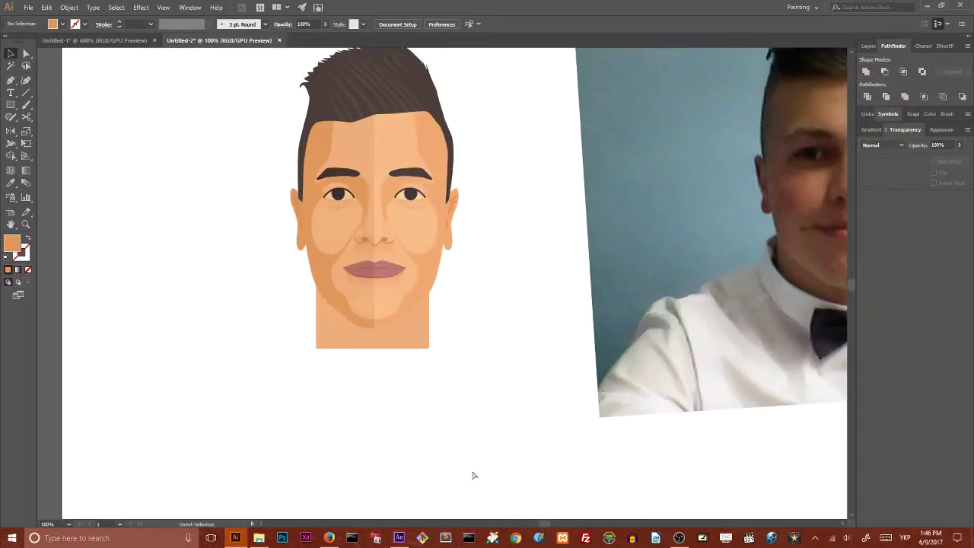
key(ctrl+plus)
click(202, 411)
click(202, 325)
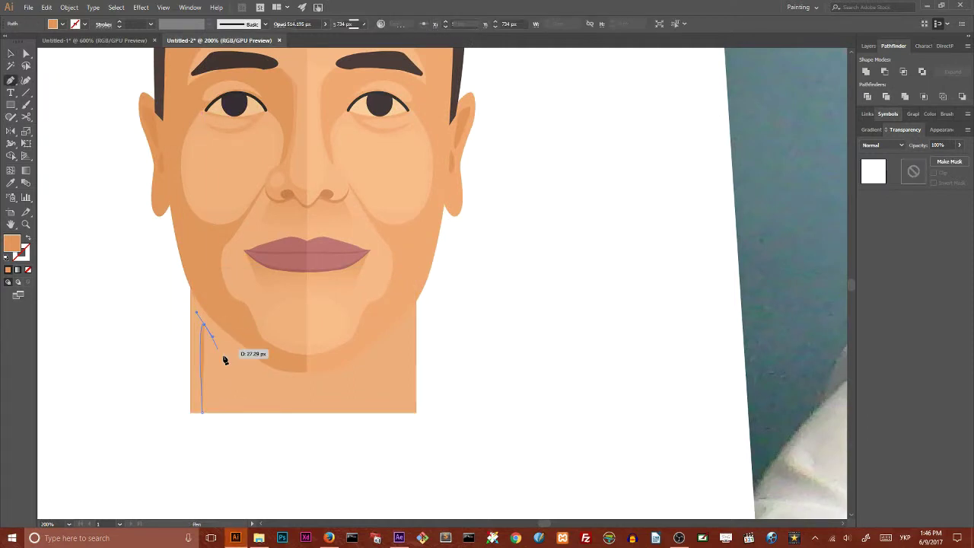
drag(349, 383, 403, 340)
click(448, 423)
click(470, 282)
click(417, 152)
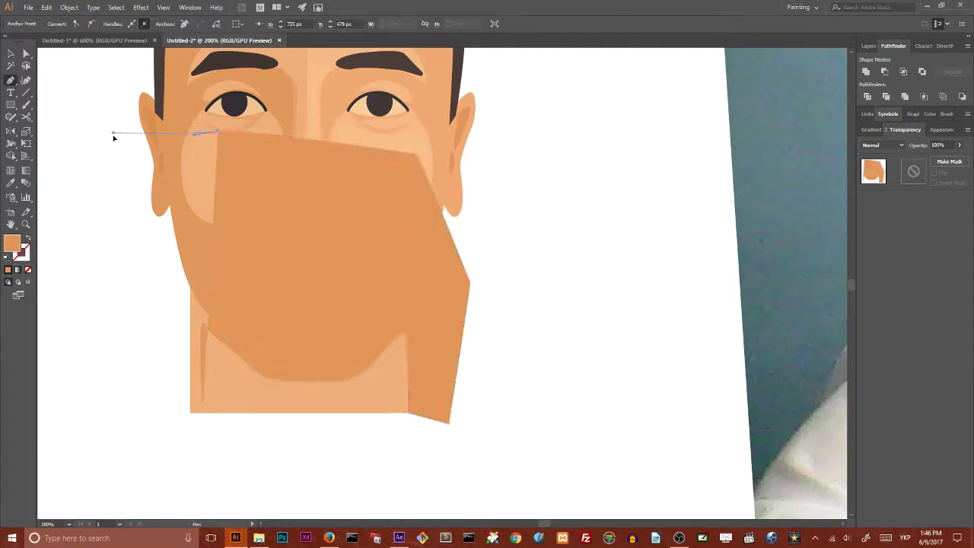
click(114, 128)
- Clip the jaw shadow to the neck rectangle and send it behind the face
click(186, 455)
click(248, 398)
shift+click(359, 369)
key(ctrl+7)
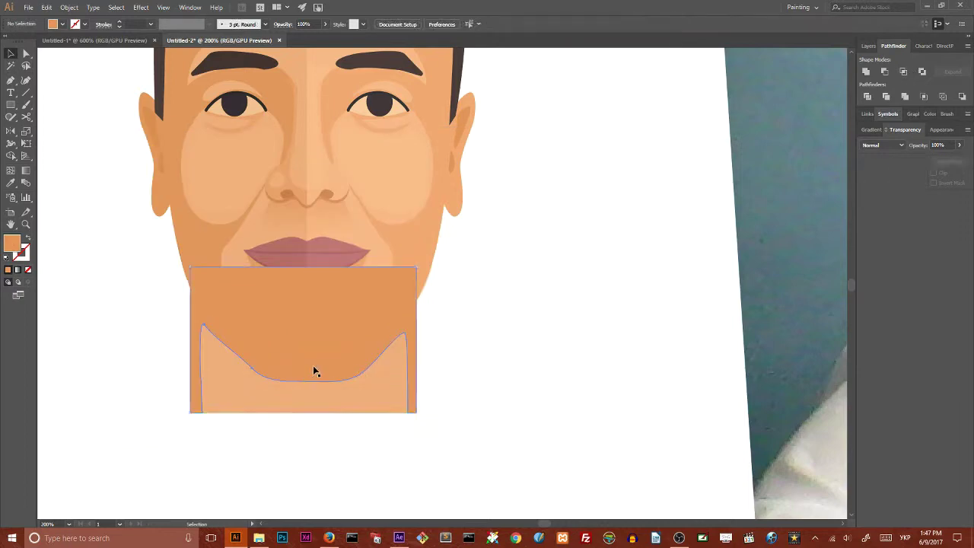
click(868, 45)
key(ctrl+shift+bracketleft)
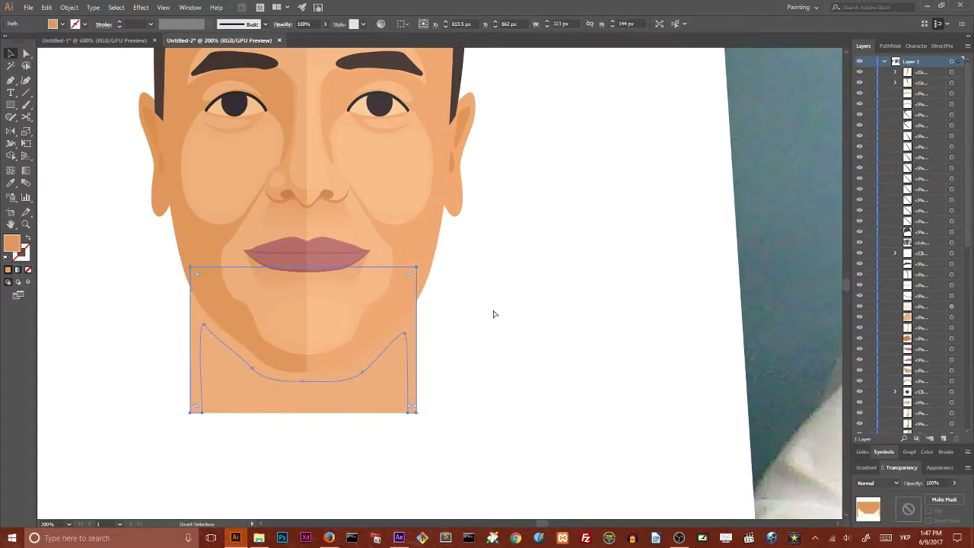
- Set the neck shadow's colour, then view the portrait at 150% zoom
double_click(12, 242)
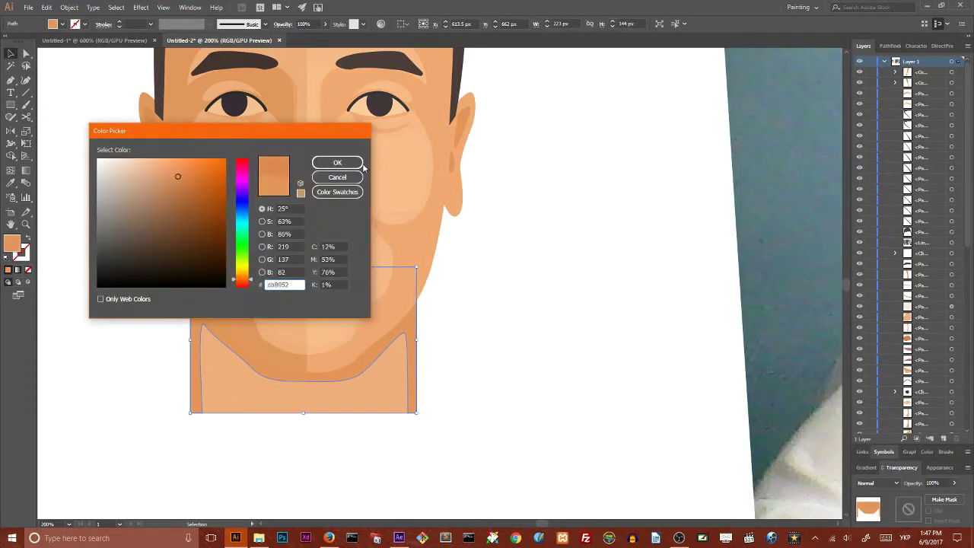
click(320, 160)
click(543, 147)
key(ctrl+0)
key(ctrl+1)
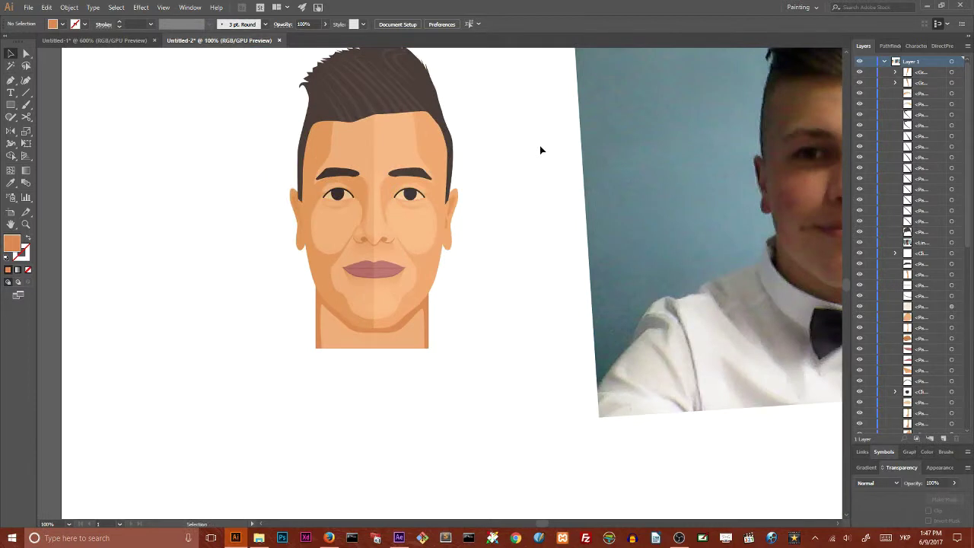
key(ctrl+equal)
click(11, 105)
click(11, 80)
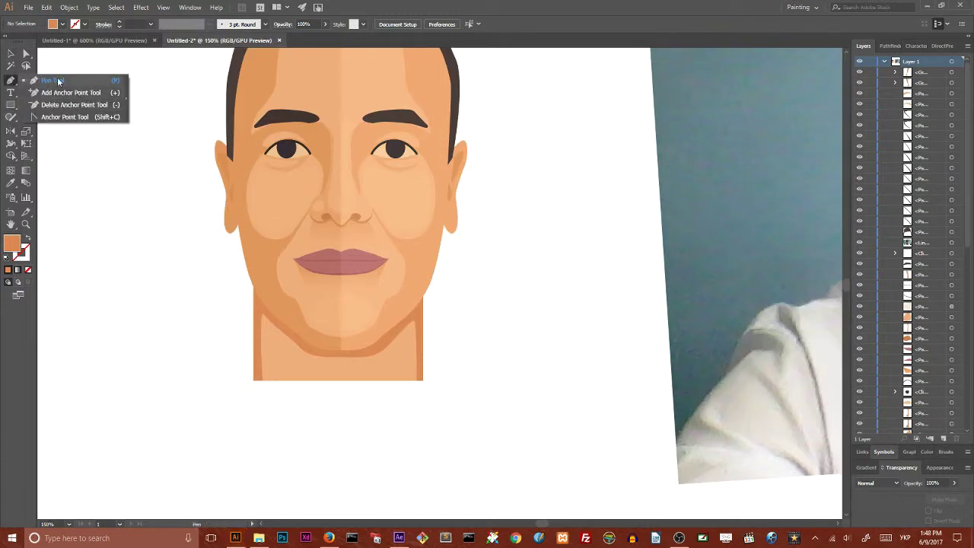
- Add a near-white shirt rectangle on a new layer below the face layer, under the neck
click(884, 60)
key(ctrl+l)
key(m)
drag(226, 351, 453, 409)
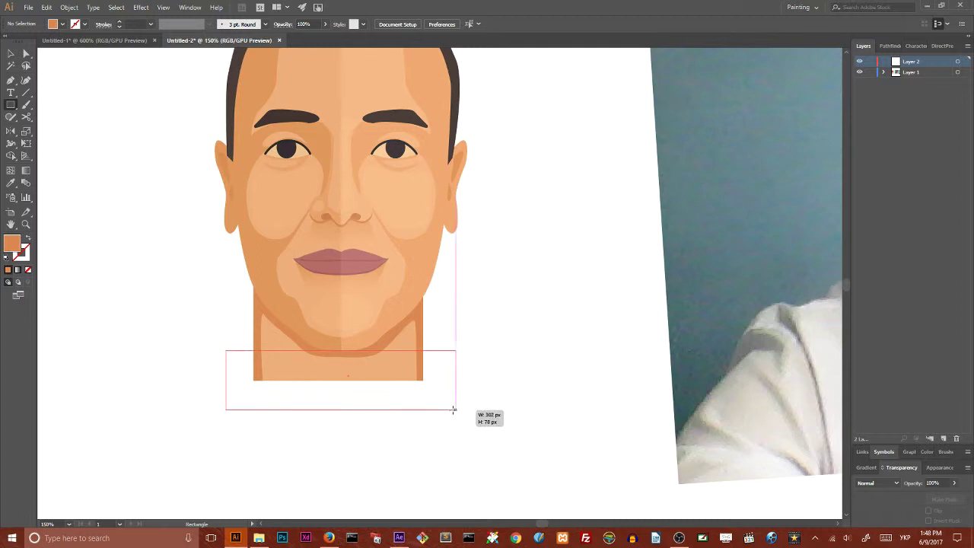
key(v)
drag(905, 61, 905, 77)
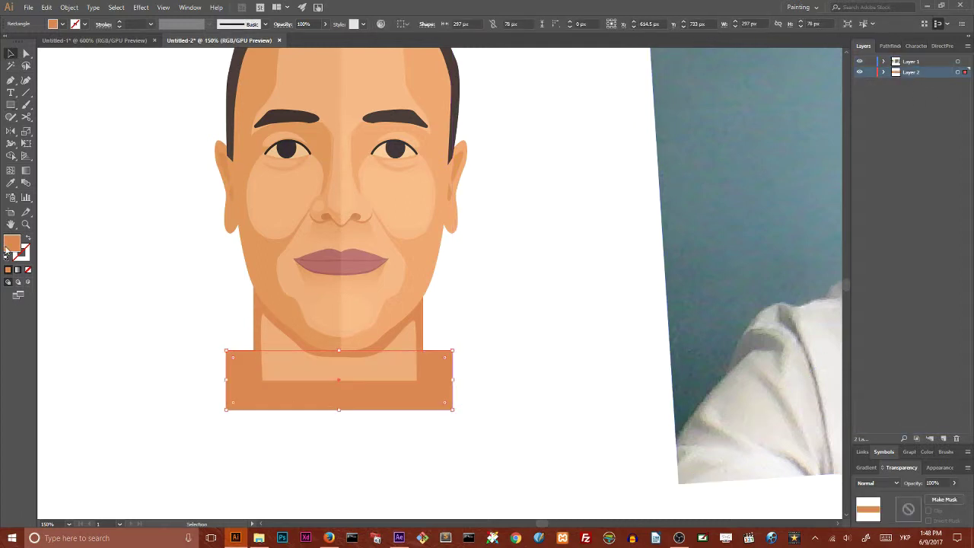
double_click(11, 243)
click(97, 163)
click(337, 163)
drag(338, 351, 338, 357)
click(515, 334)
- Draw a triangular left collar piece below the neck
scroll(515, 335, down, 3)
key(p)
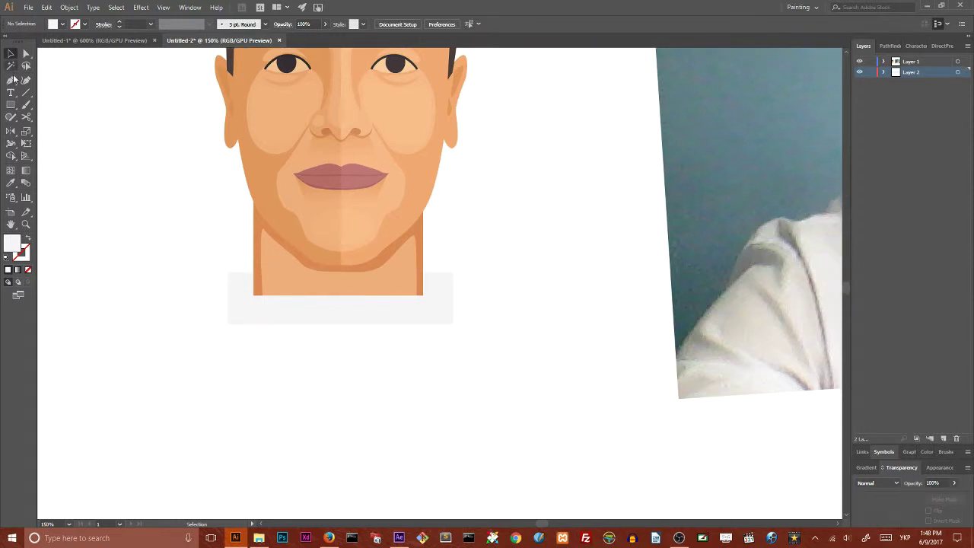
click(227, 271)
click(305, 364)
click(227, 326)
click(227, 272)
key(v)
key(ctrl+z)
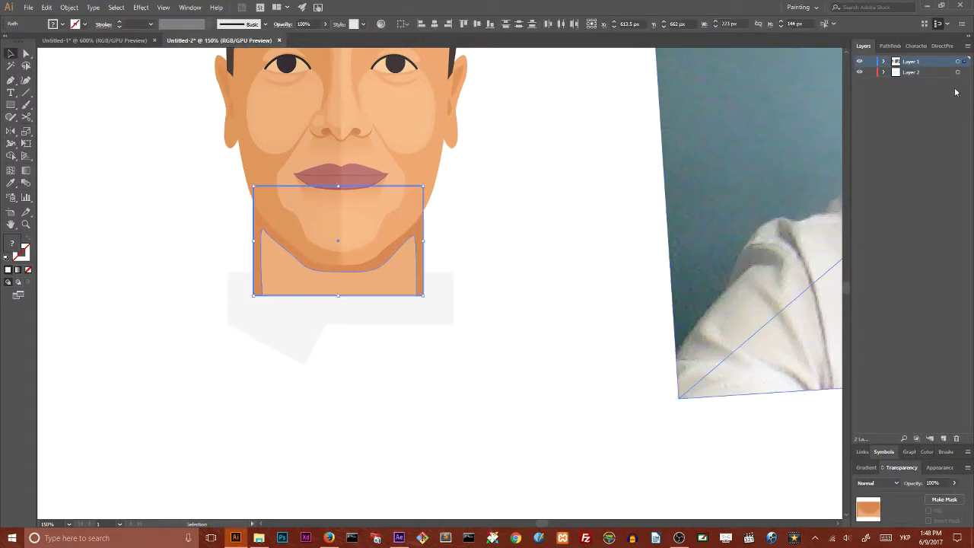
key(ctrl+z)
key(ctrl+z)
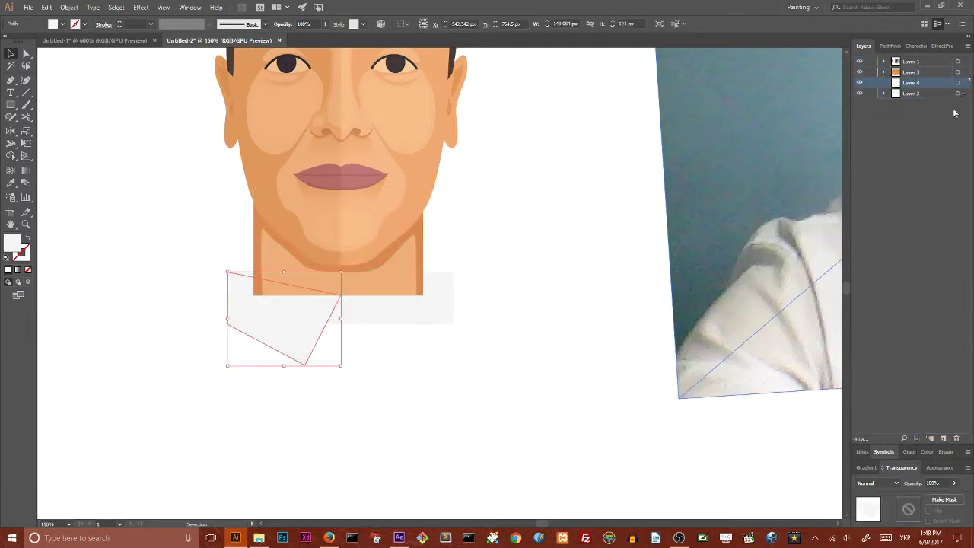
- Stretch the neck down over the shirt and bring the collar above it
click(348, 294)
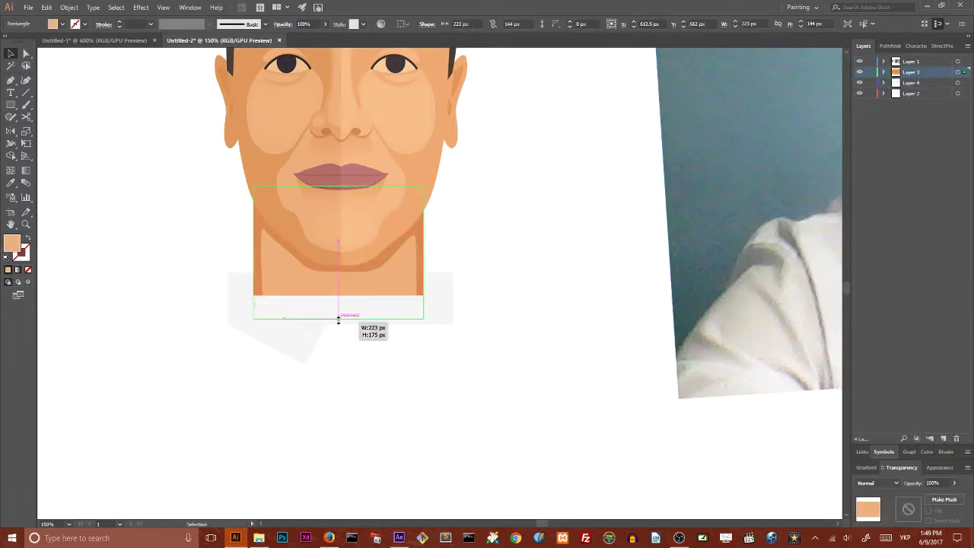
drag(338, 320, 338, 319)
click(965, 83)
key(ctrl+shift+z)
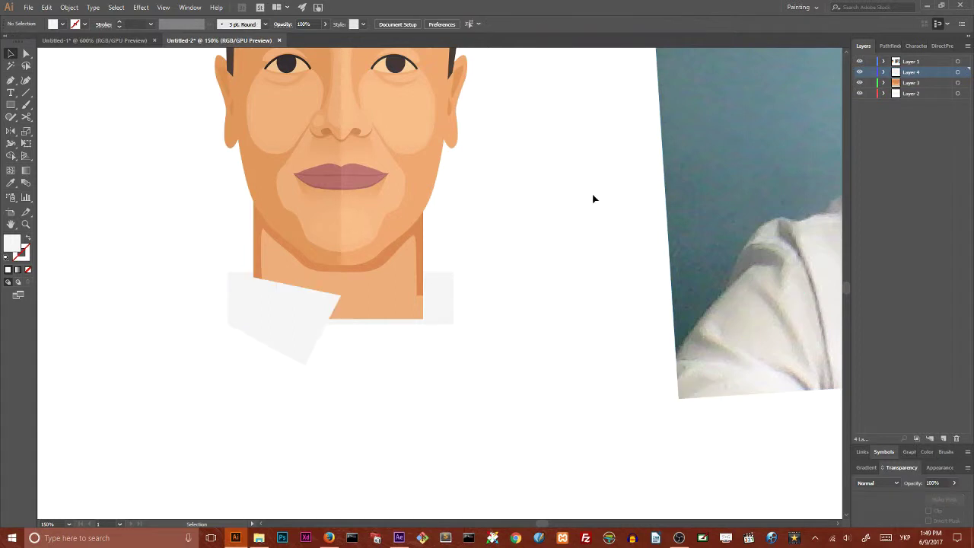
click(303, 309)
- Reflect a copy of the left collar piece to form the right half
key(o)
key(super)
key(Escape)
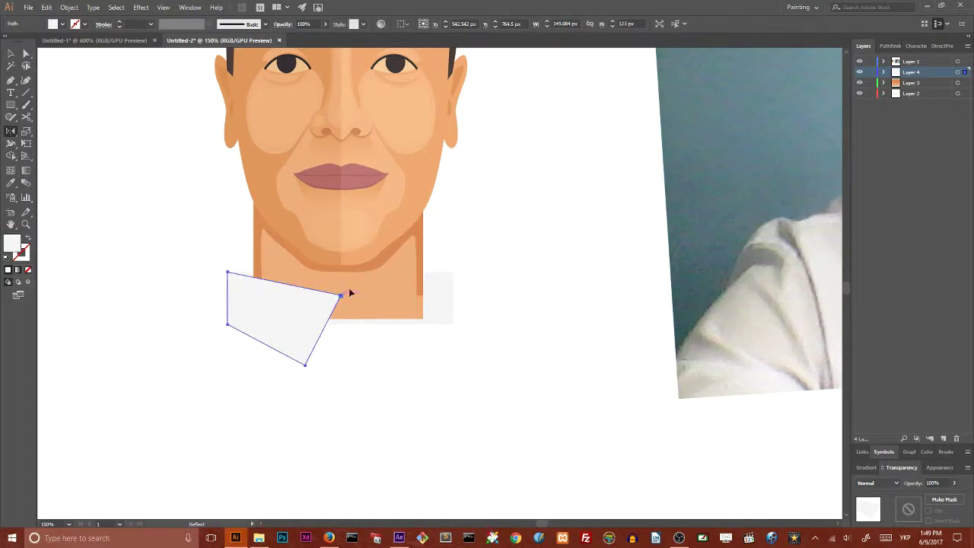
alt+click(340, 293)
click(598, 252)
key(v)
click(402, 322)
click(538, 221)
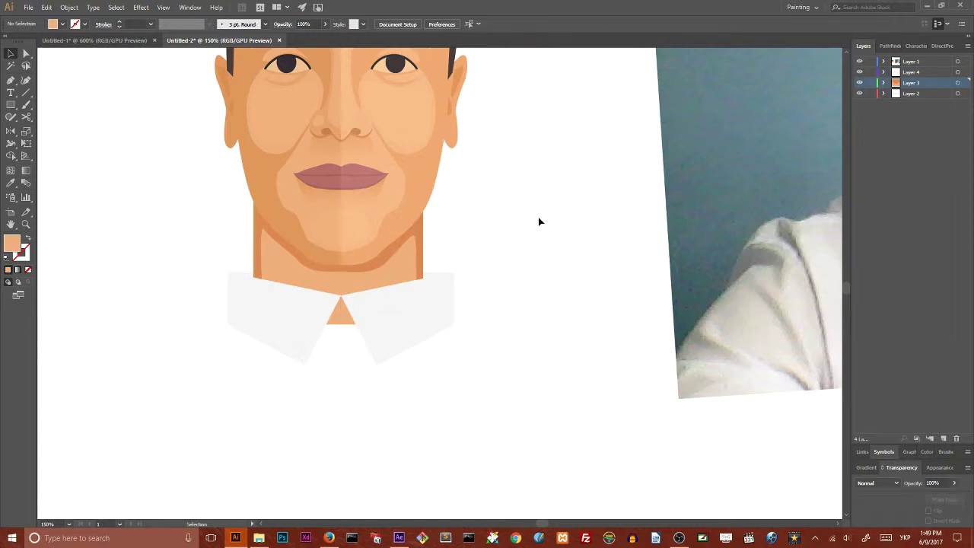
- Narrow both collar pieces together so they fit under the neck
key(a)
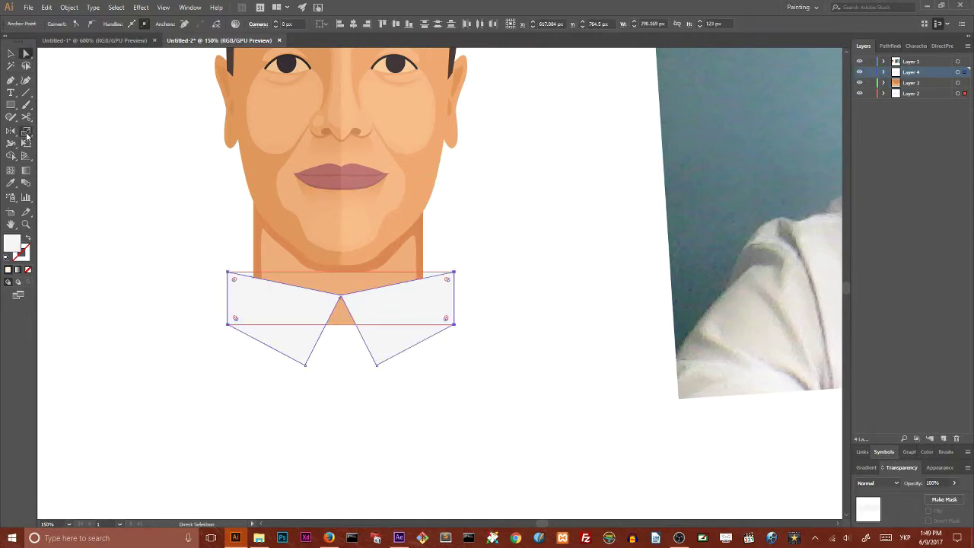
key(v)
click(198, 318)
click(289, 320)
shift+click(396, 315)
drag(245, 271, 403, 174)
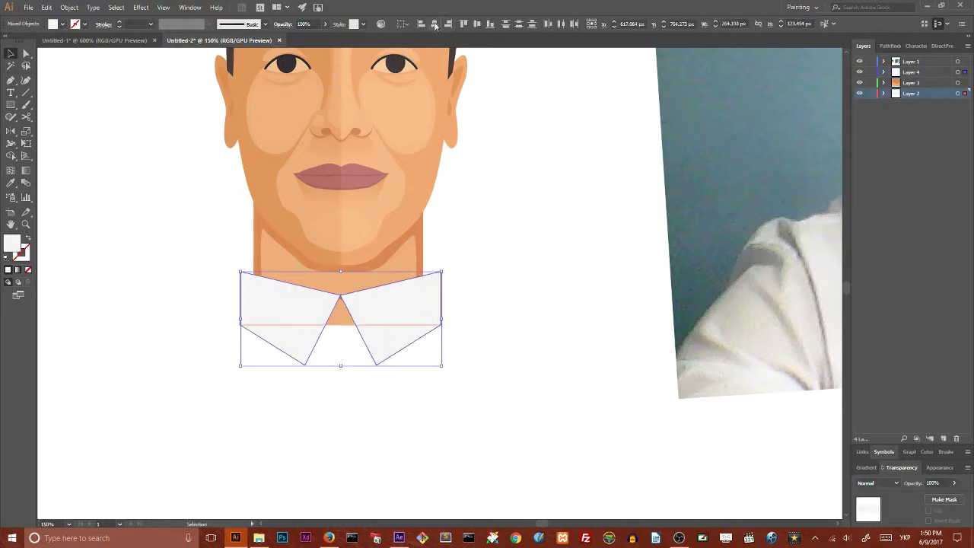
click(482, 239)
scroll(482, 239, down, 2)
scroll(538, 198, up, 2)
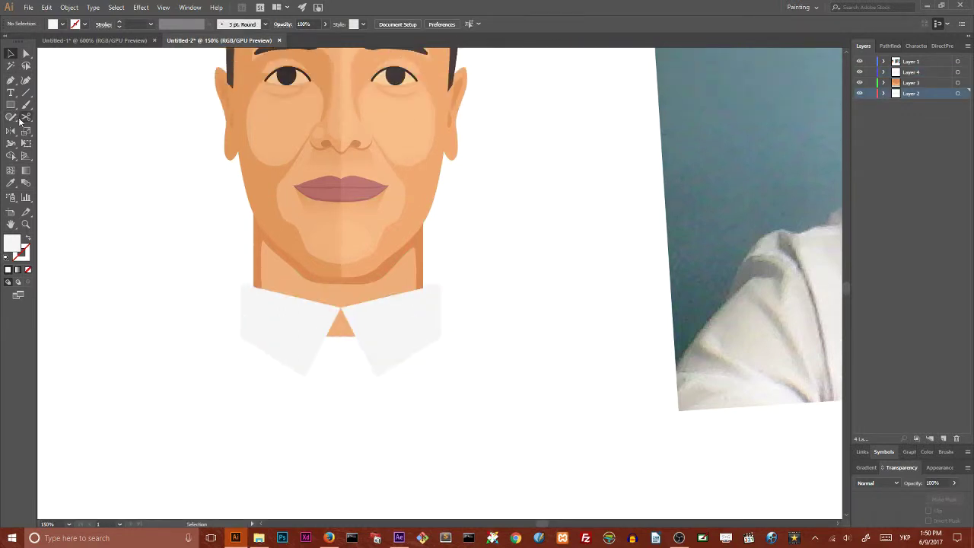
- Draw a rounded-rectangle knot on a new layer, give it the dark hair colour, and shrink it slightly
drag(10, 105, 53, 114)
drag(309, 320, 372, 368)
click(12, 55)
key(ctrl+l)
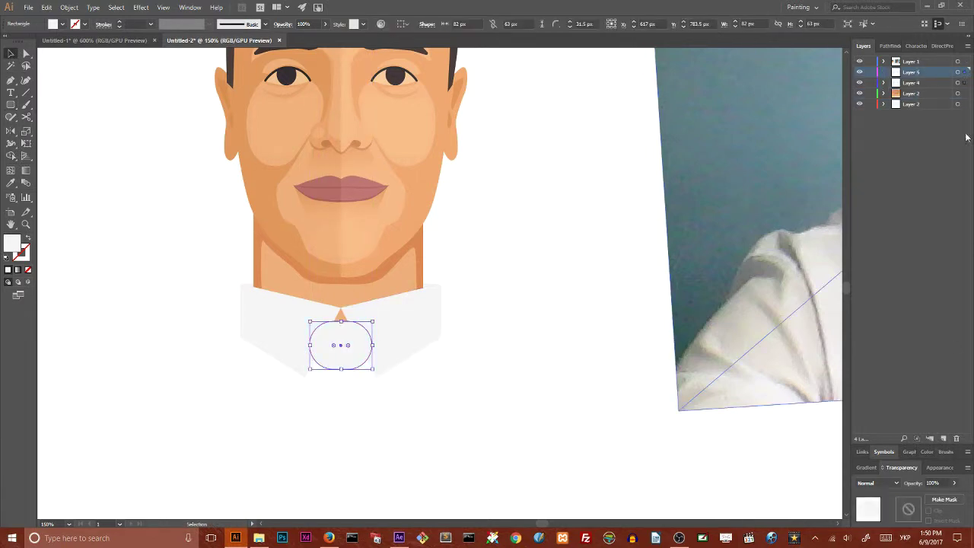
scroll(406, 343, left, 2)
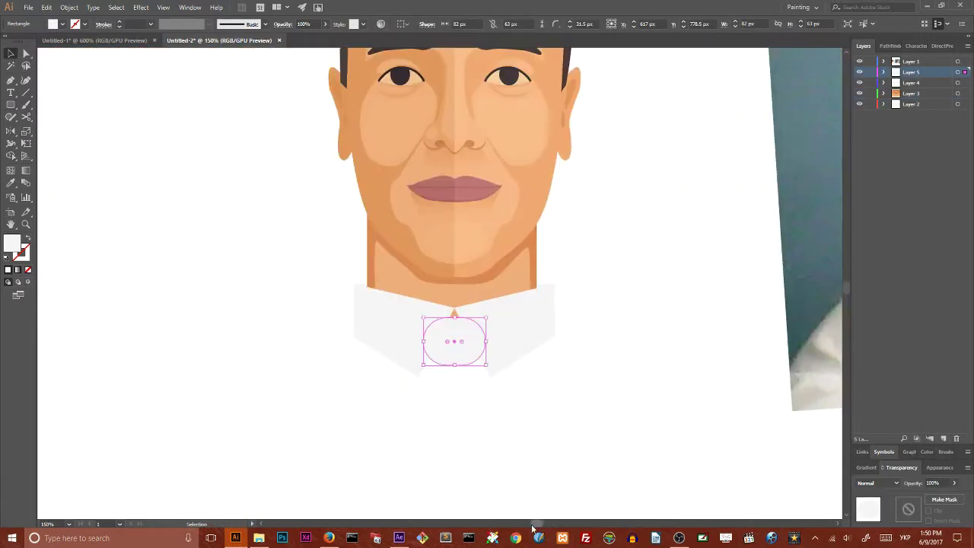
key(i)
click(286, 72)
key(v)
click(138, 234)
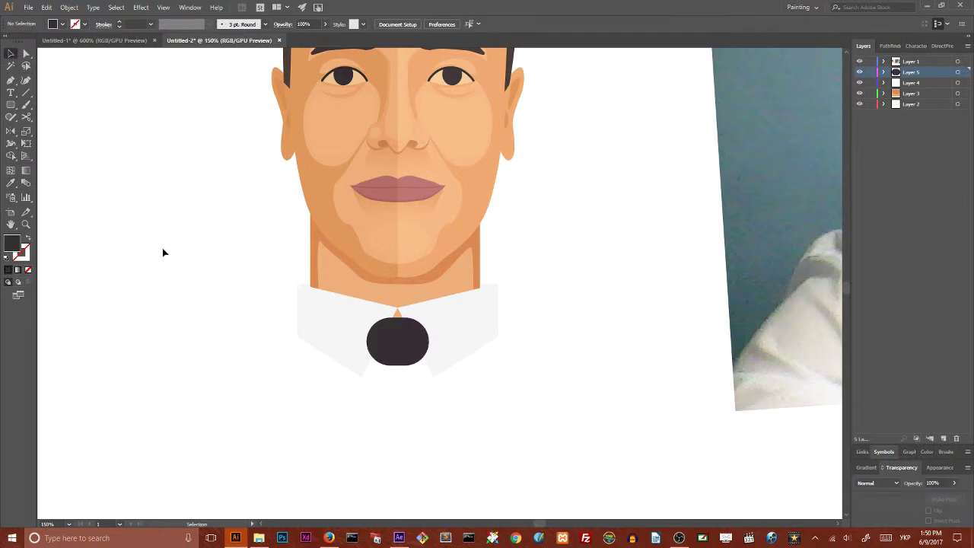
key(v)
click(397, 340)
drag(428, 340, 422, 341)
- Draw a dark rectangle beside the knot and taper it into the left bow-tie wing
click(10, 80)
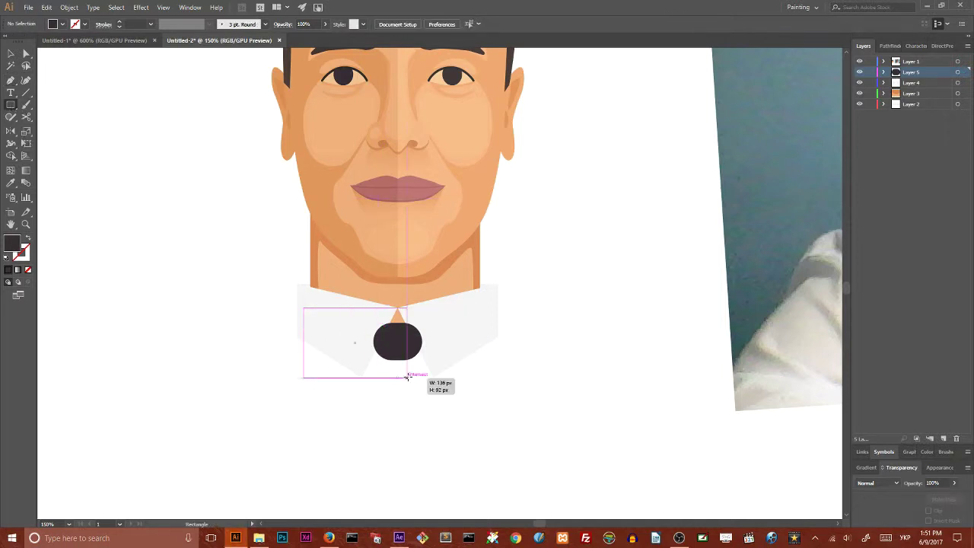
drag(406, 376, 397, 382)
key(e)
drag(397, 344, 565, 331)
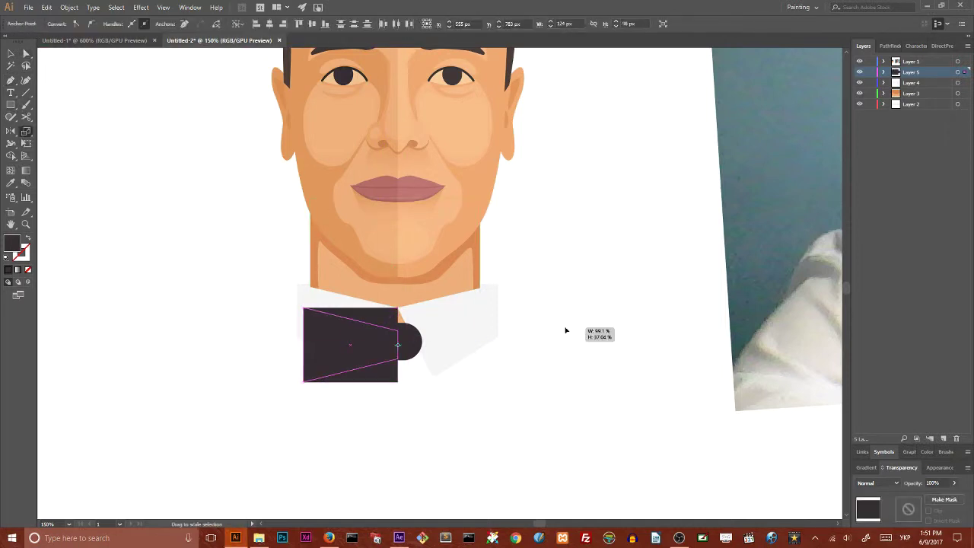
key(v)
key(ctrl+shift+a)
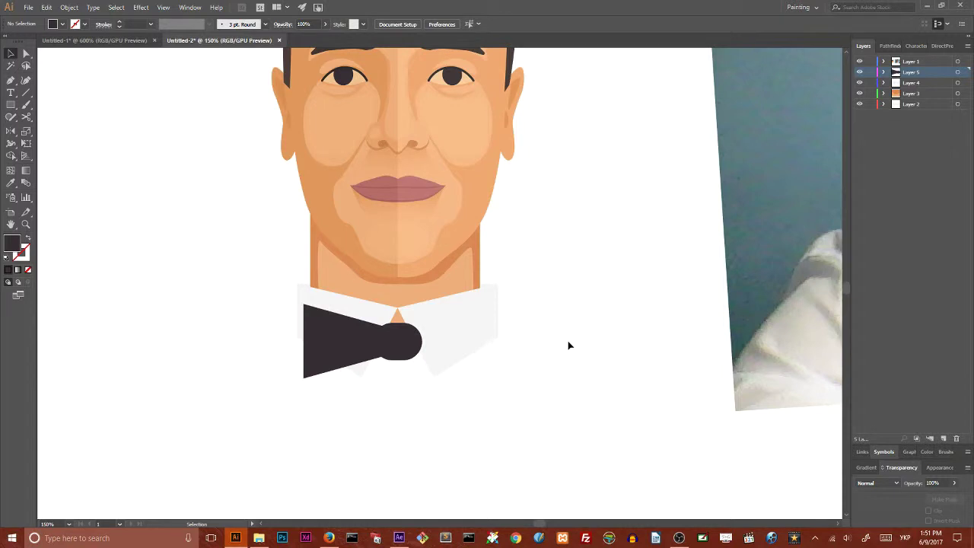
- Draw a shading band across the bow tie's left wing with a lighter fill
click(386, 341)
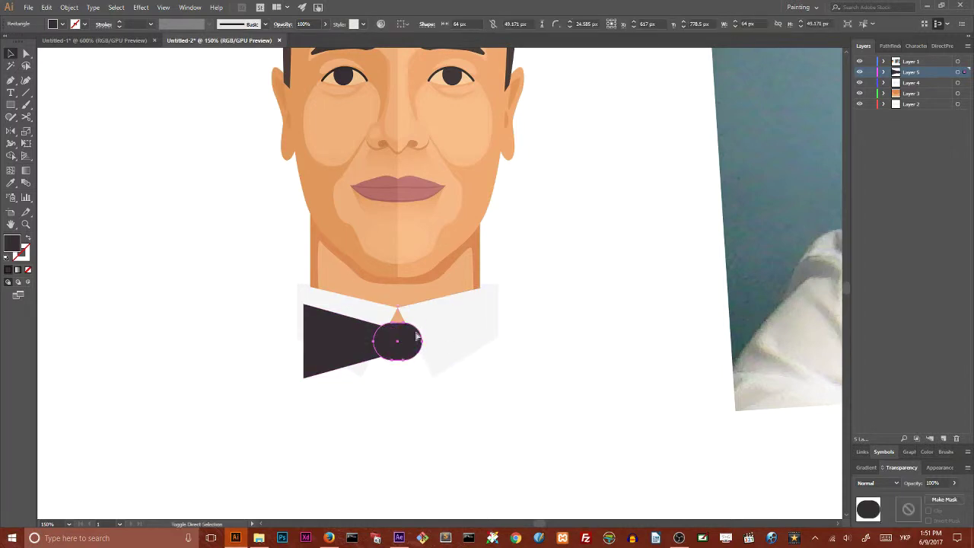
click(459, 435)
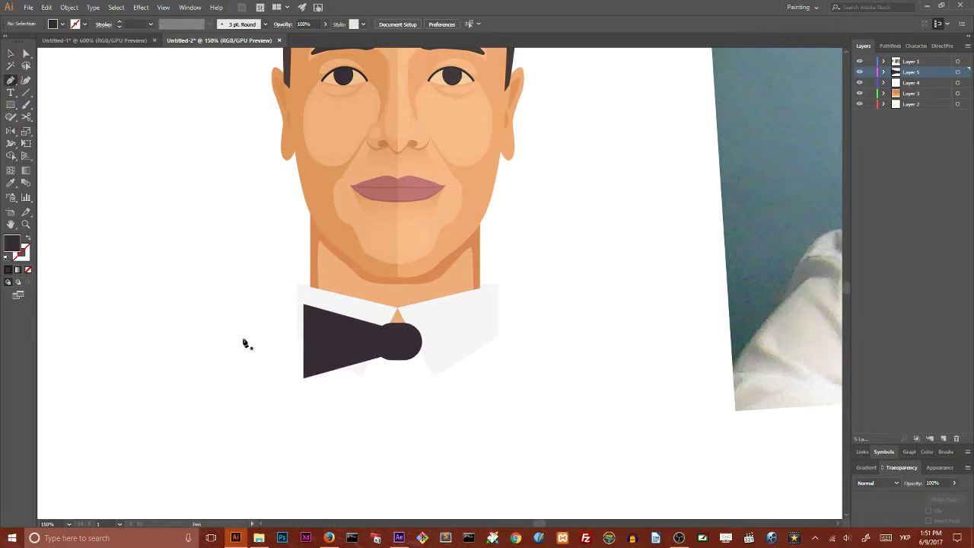
key(ctrl+plus)
click(165, 325)
click(165, 371)
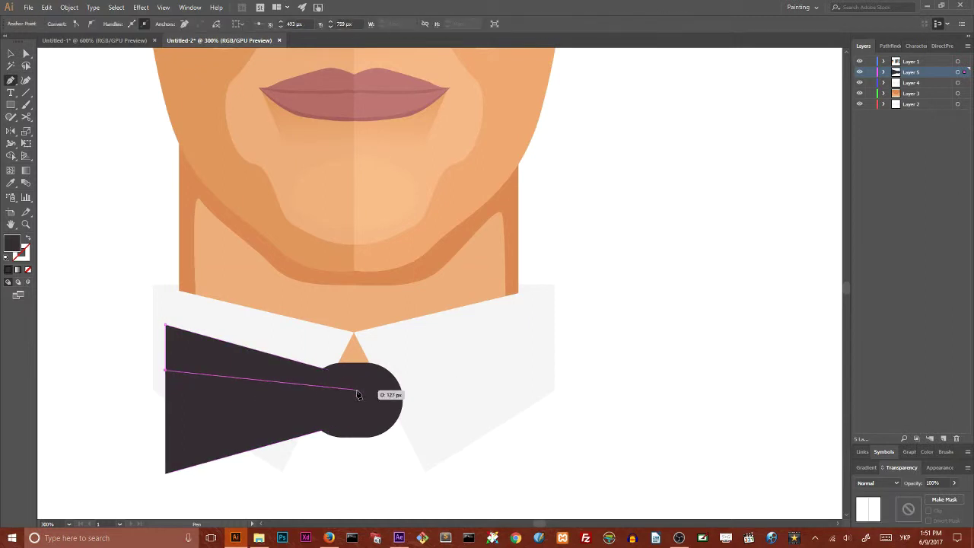
click(353, 373)
click(165, 325)
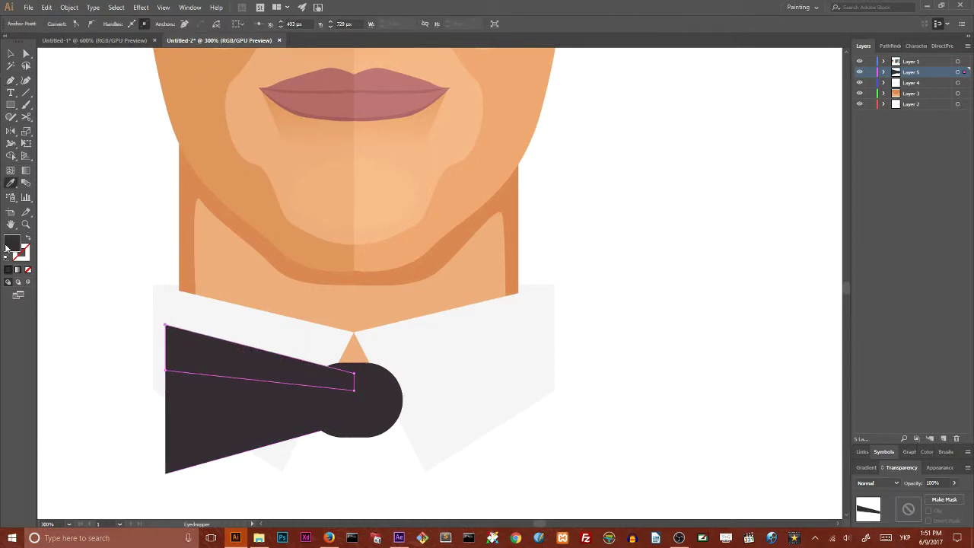
double_click(9, 245)
click(338, 164)
- Reshape the lighter band along the top of the wing
scroll(102, 250, down, 2)
key(v)
click(373, 326)
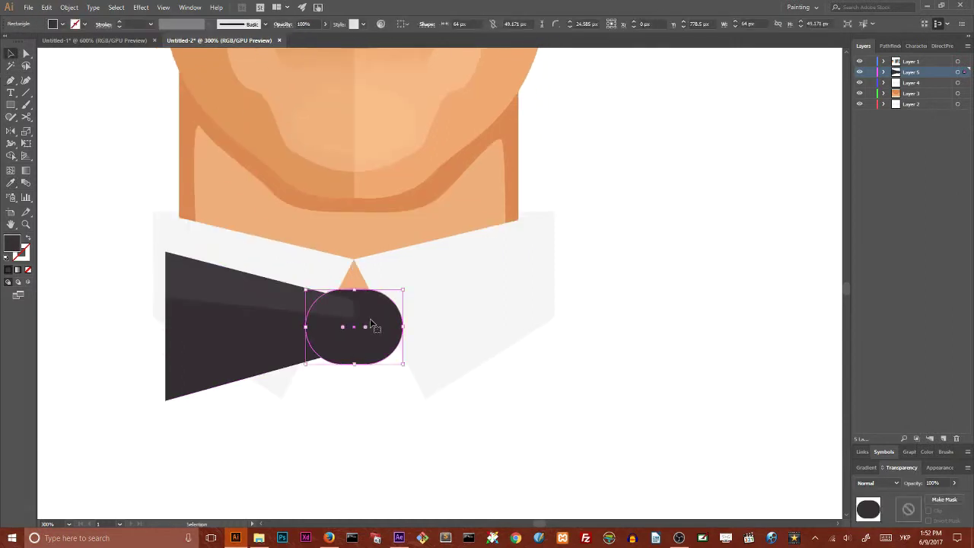
key(ctrl+shift+a)
click(25, 54)
drag(165, 293, 170, 257)
- Bevel the wing's upper and lower left edges using added anchor points
click(11, 80)
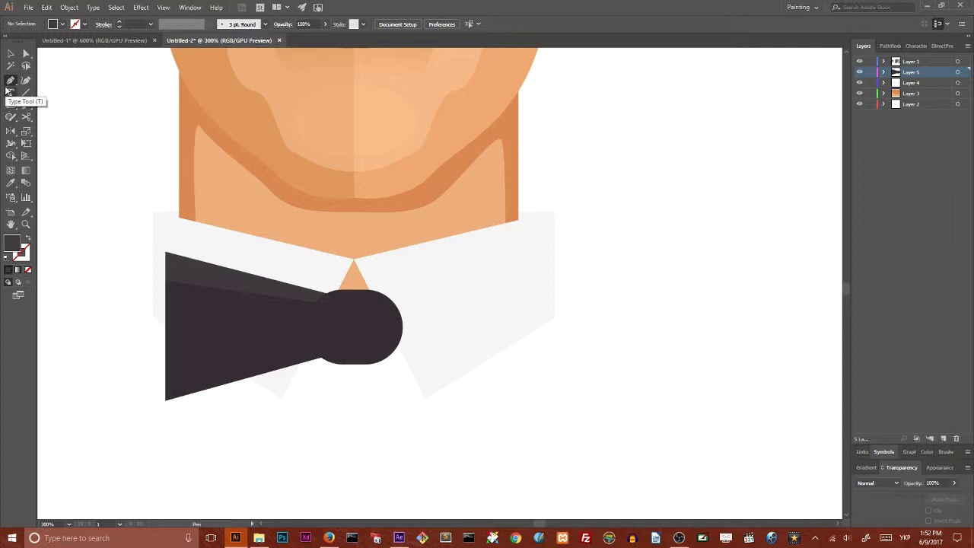
click(10, 80)
click(55, 92)
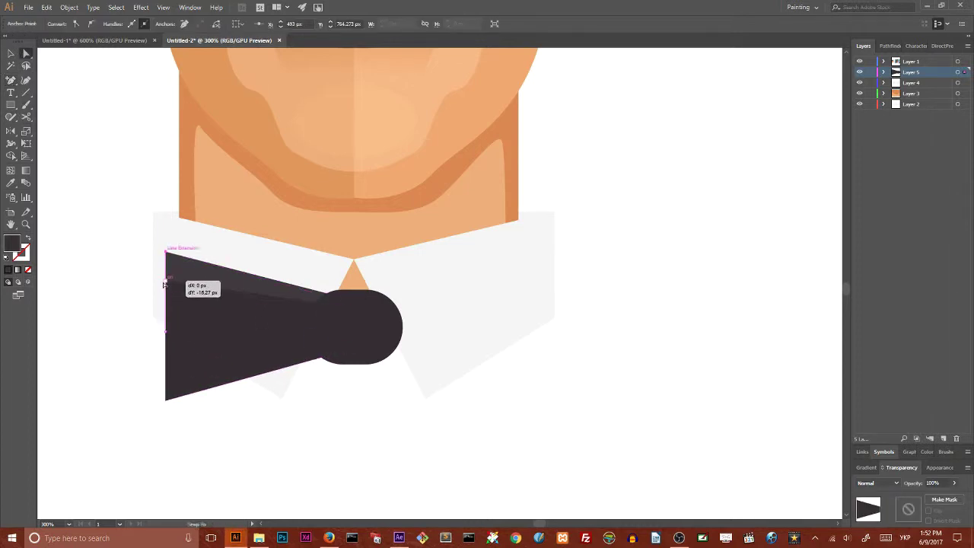
click(165, 280)
drag(166, 280, 159, 280)
click(83, 251)
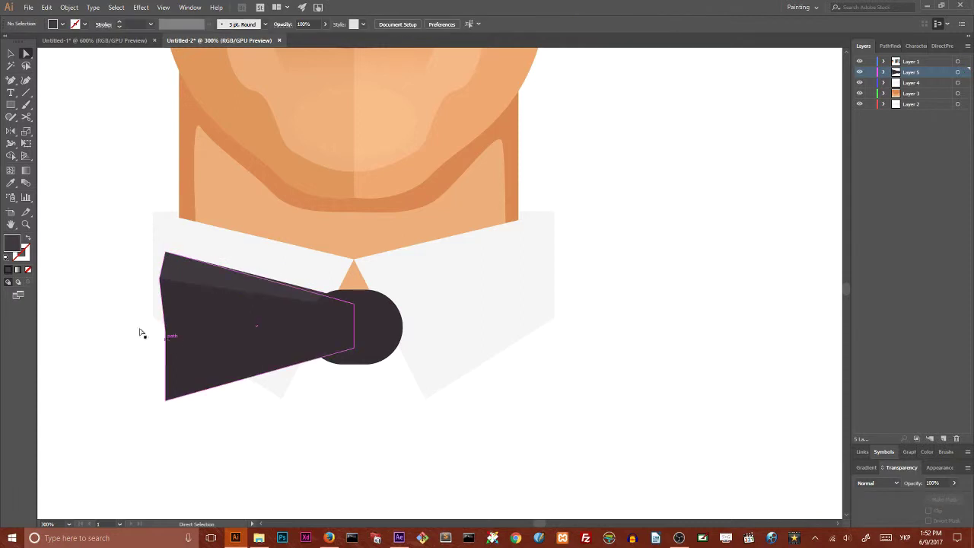
click(11, 79)
click(55, 90)
drag(168, 371, 159, 370)
click(241, 424)
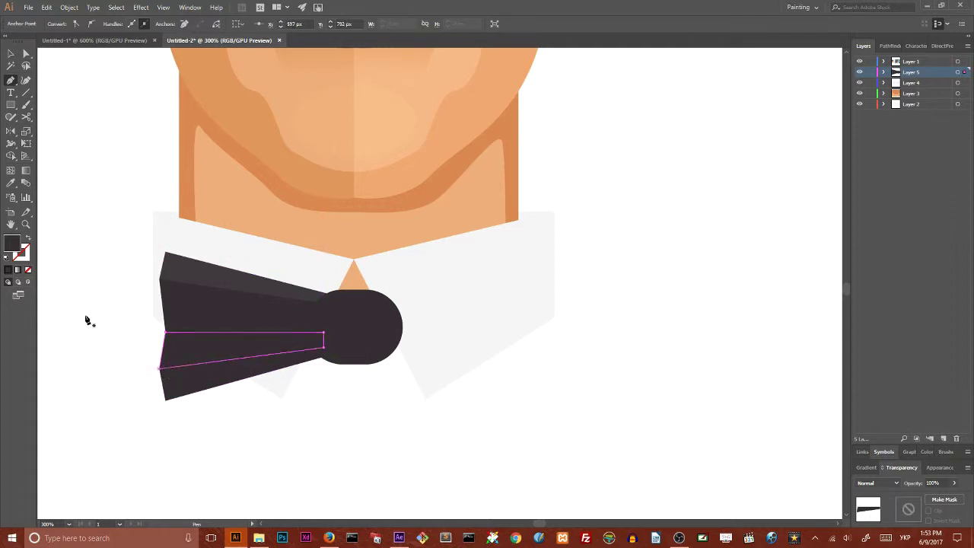
- Finish the lower shading band and move the wing's bottom-left corner lower
key(v)
click(216, 326)
click(366, 329)
key(ctrl+shift+a)
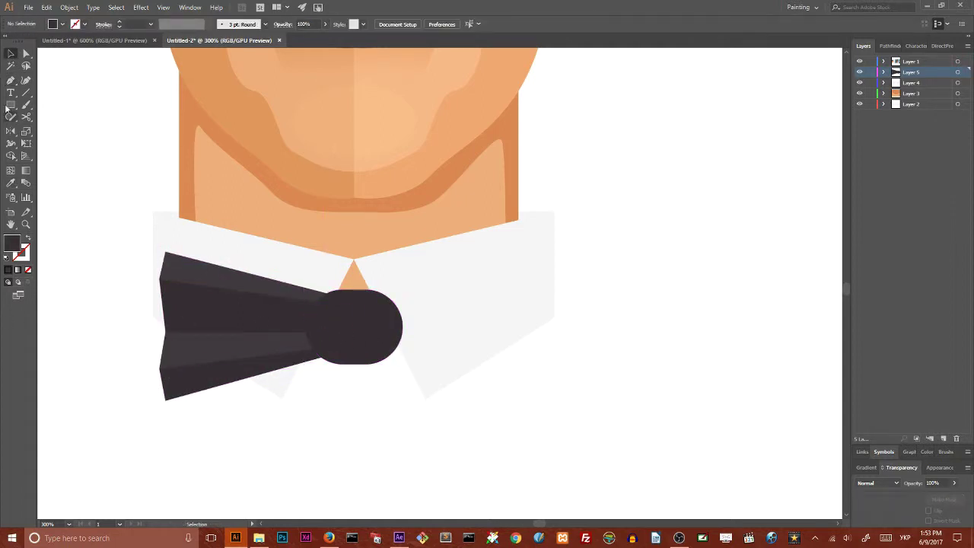
drag(166, 401, 174, 415)
- Nudge the round knot up and to the right, then zoom back out
key(ctrl+shift+a)
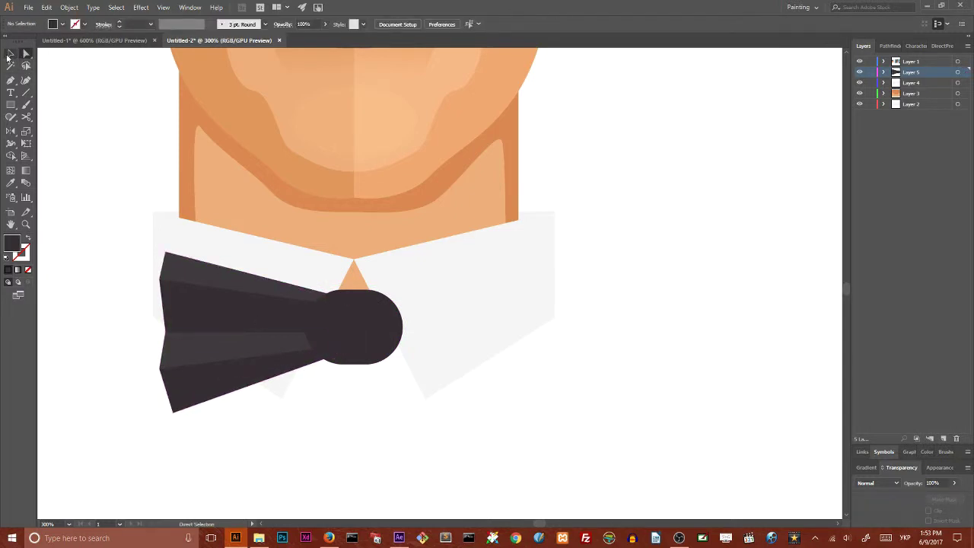
click(10, 54)
drag(346, 327, 351, 316)
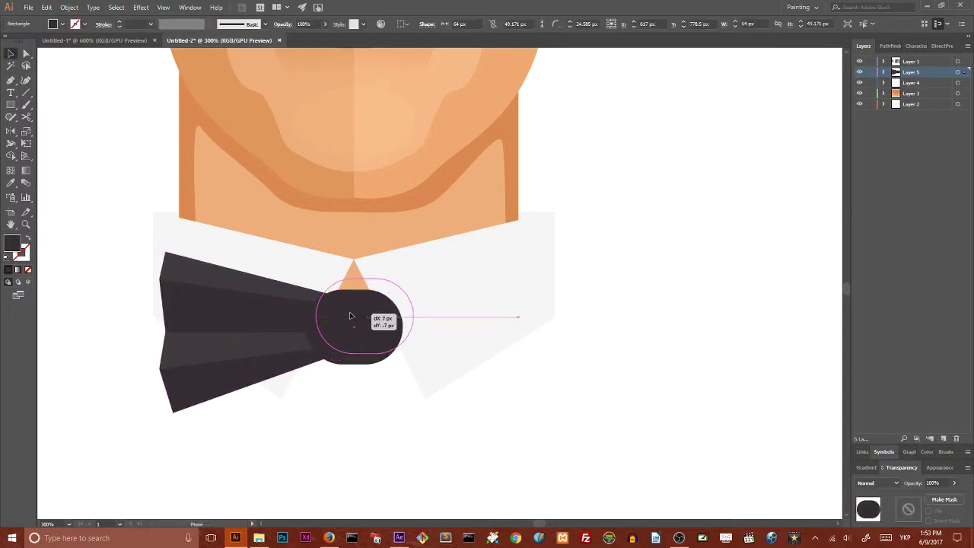
click(890, 45)
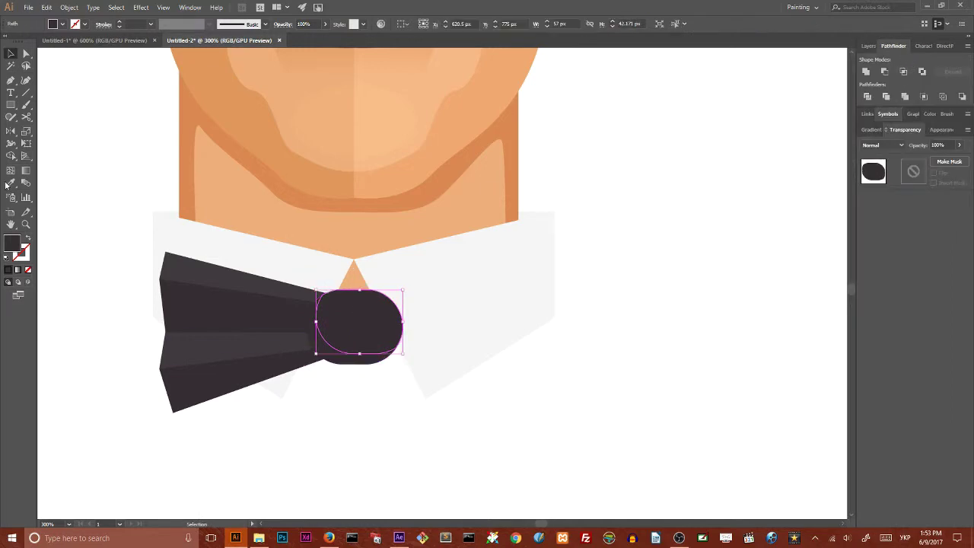
click(76, 209)
key(ctrl+minus)
click(107, 359)
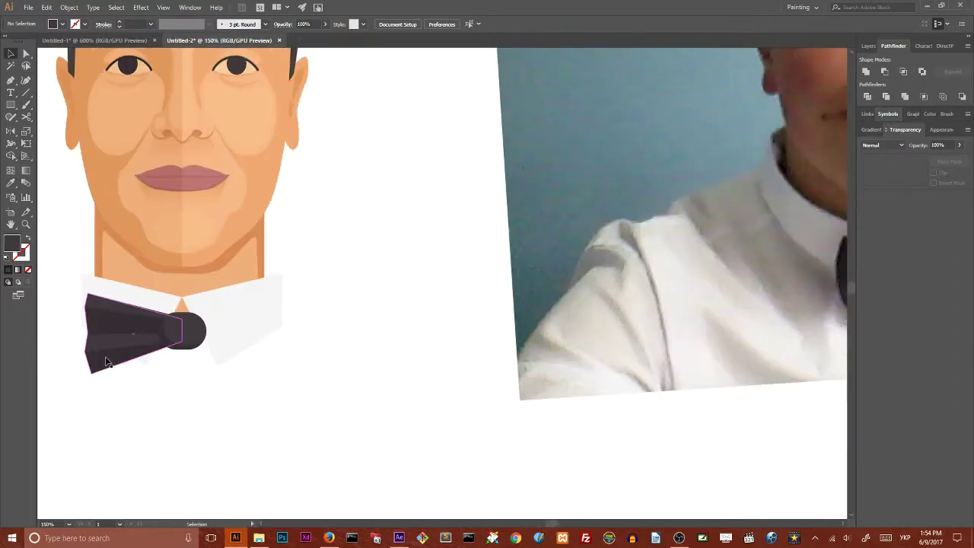
- Group the left wing parts and mirror a copy at the knot to form the right wing
click(110, 317)
right_click(104, 328)
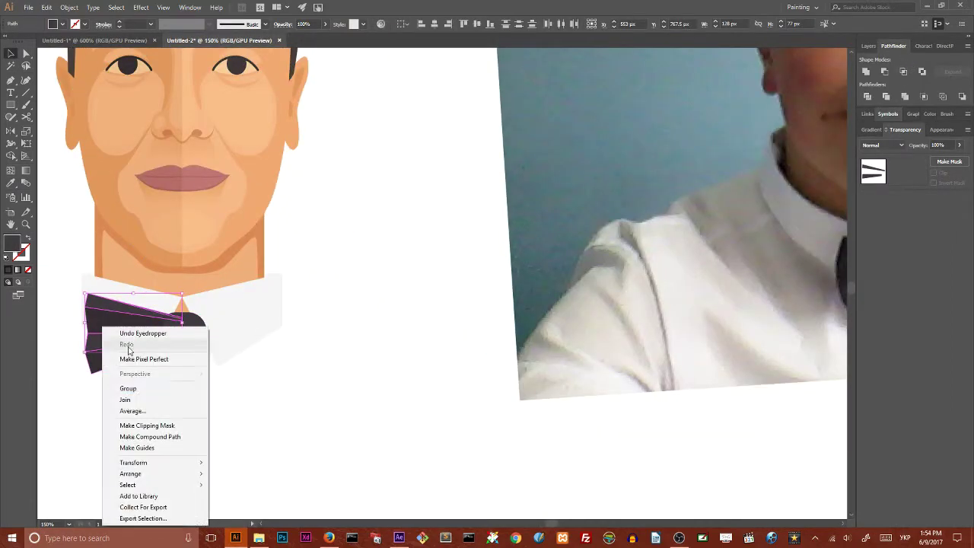
click(128, 388)
alt+click(178, 330)
click(598, 250)
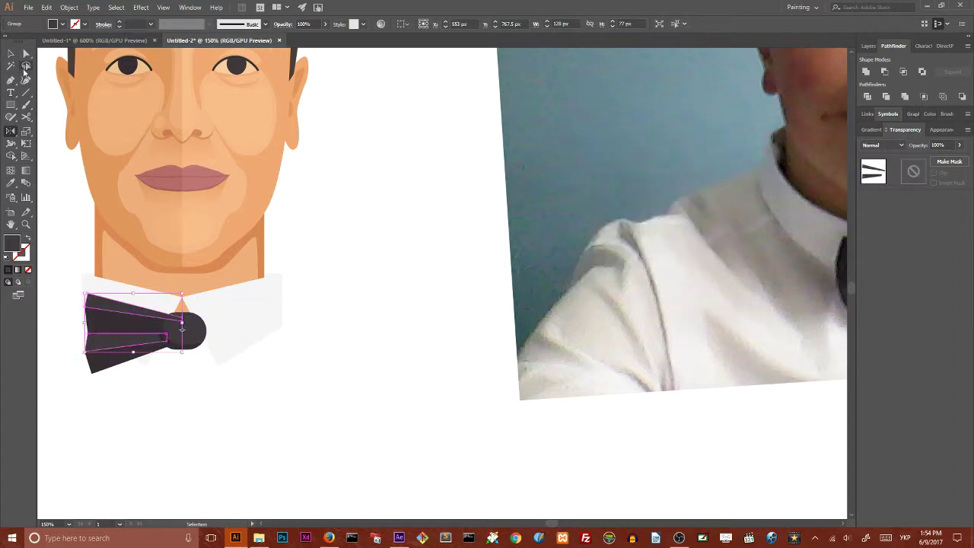
key(v)
alt+click(182, 326)
click(631, 267)
key(v)
click(389, 226)
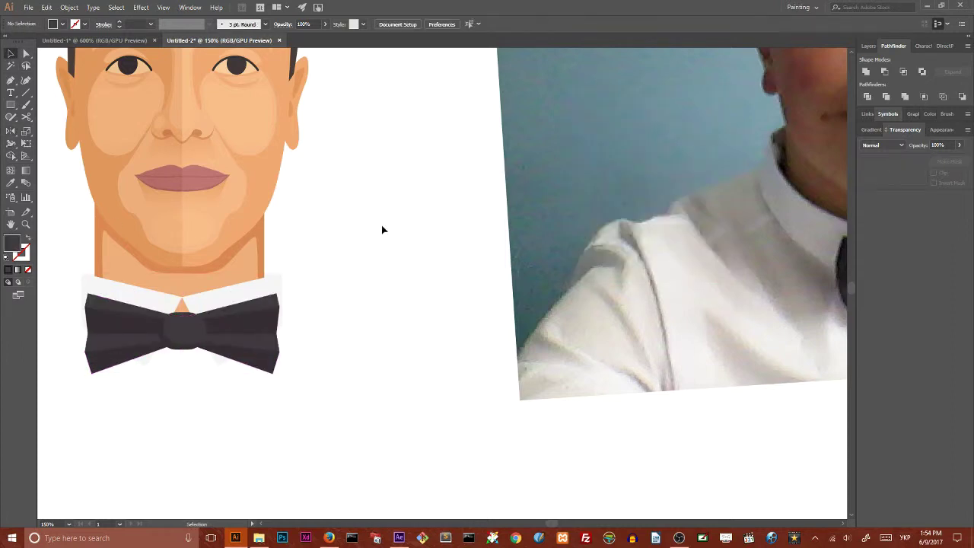
- Scale the white collar to about 48% of its width so it sits under the tie
key(ctrl+minus)
key(ctrl+minus)
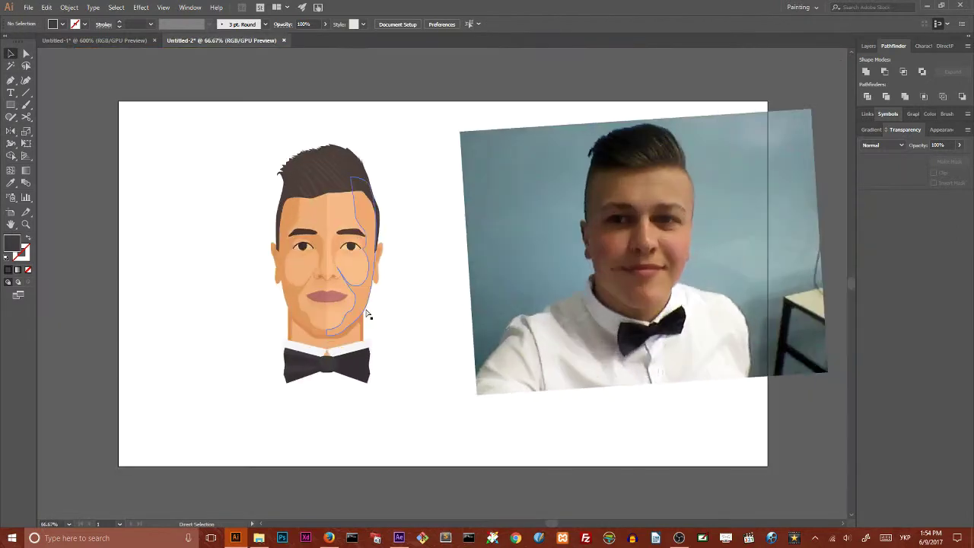
scroll(362, 334, down, 1)
scroll(330, 365, up, 2)
scroll(316, 380, left, 2)
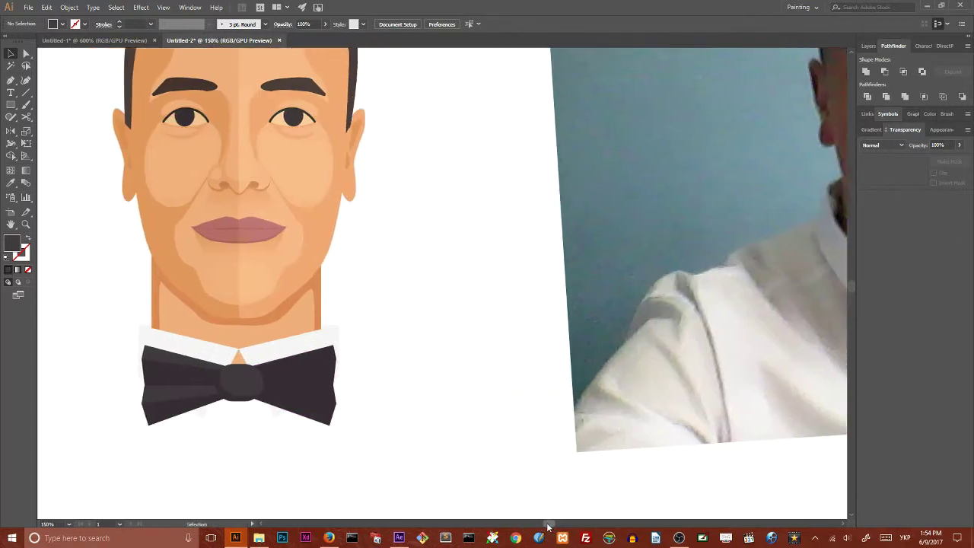
scroll(323, 426, left, 3)
key(a)
click(381, 419)
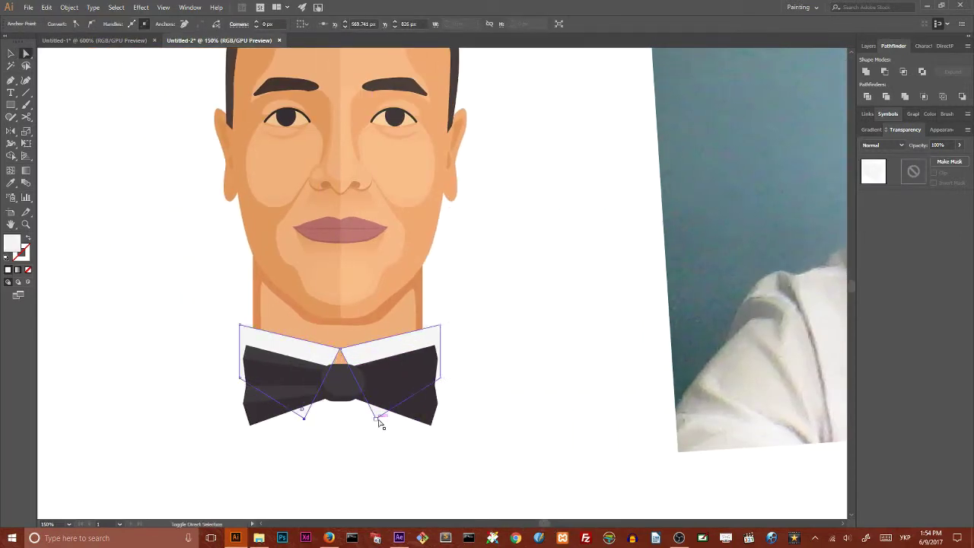
key(s)
drag(438, 290, 387, 286)
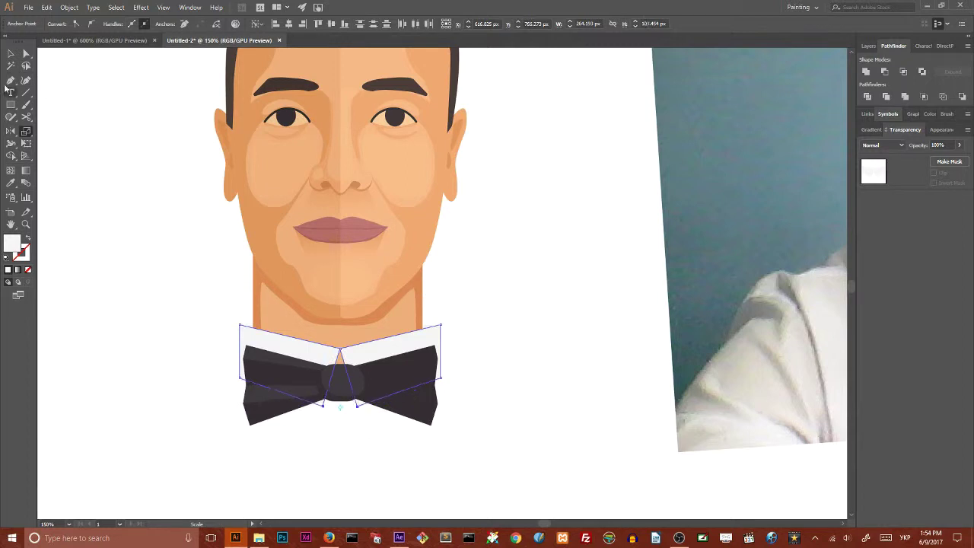
key(v)
click(111, 158)
key(ctrl+0)
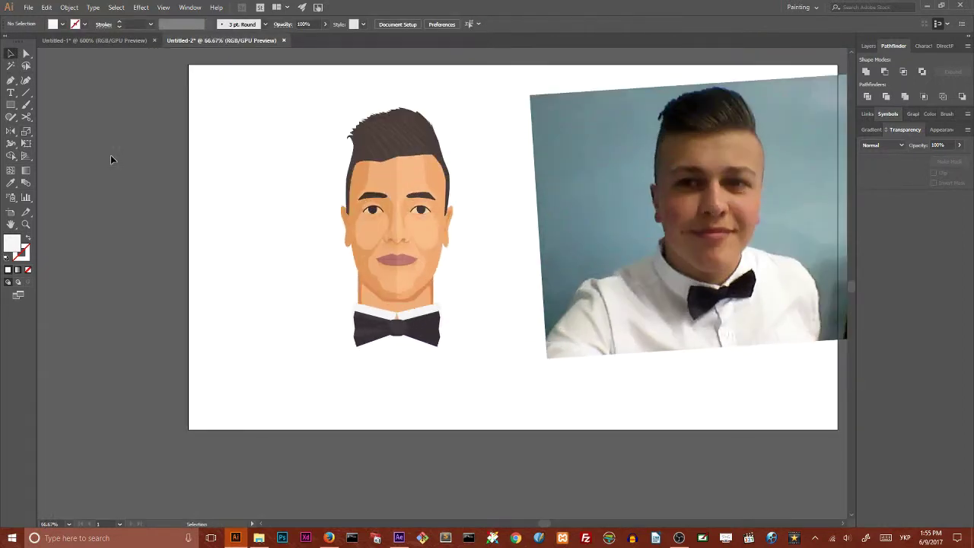
- Draw the left shirt half from the bow tie to the artboard edge with a rounded shoulder
key(p)
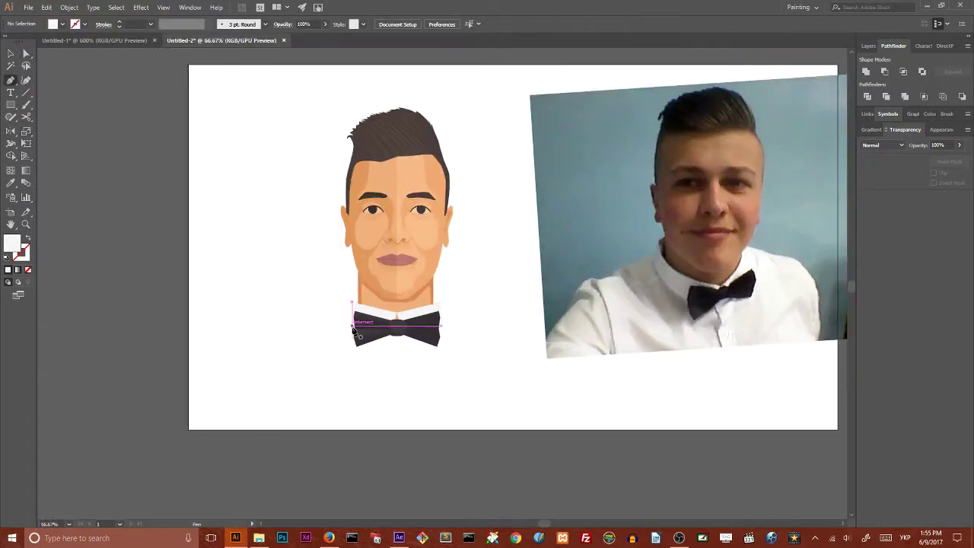
click(352, 327)
click(273, 349)
click(274, 428)
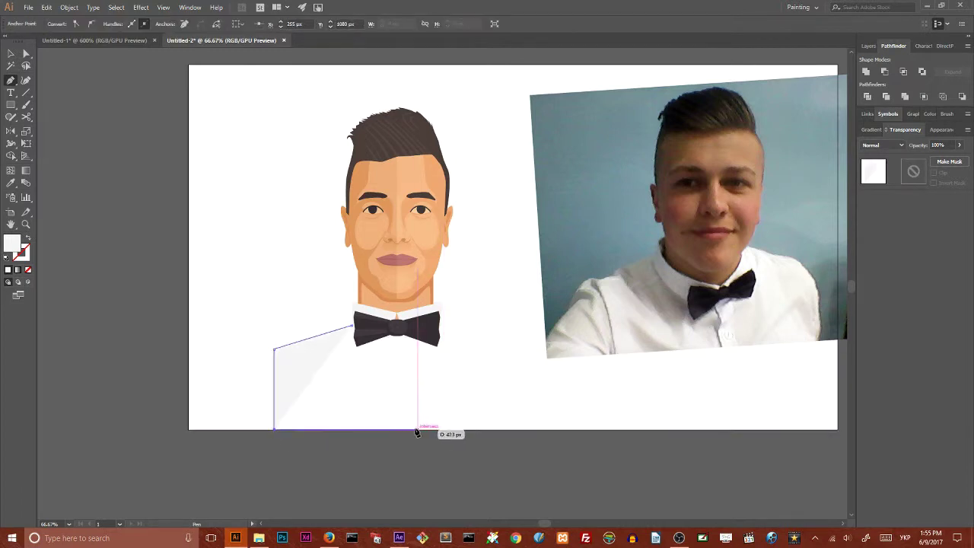
click(397, 428)
click(397, 323)
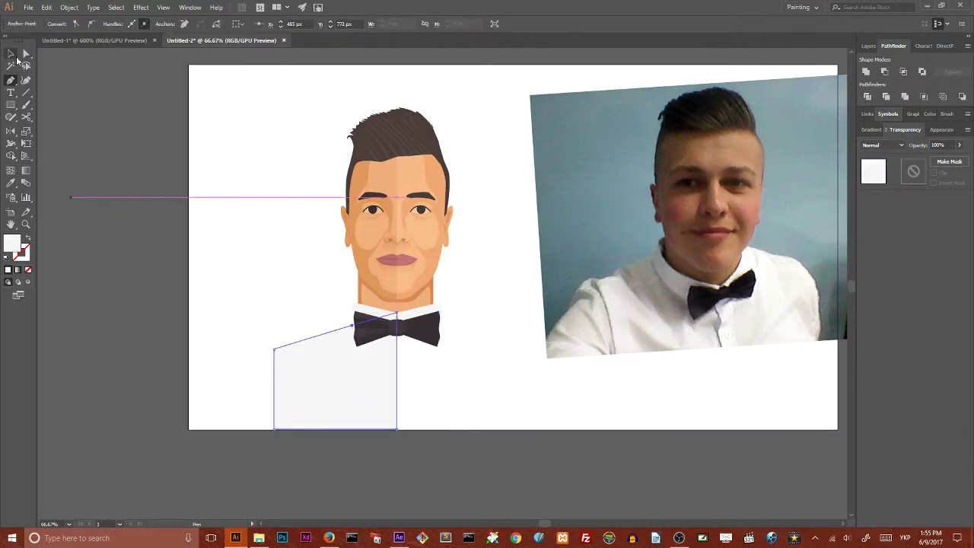
ctrl+click(138, 274)
drag(280, 356, 292, 363)
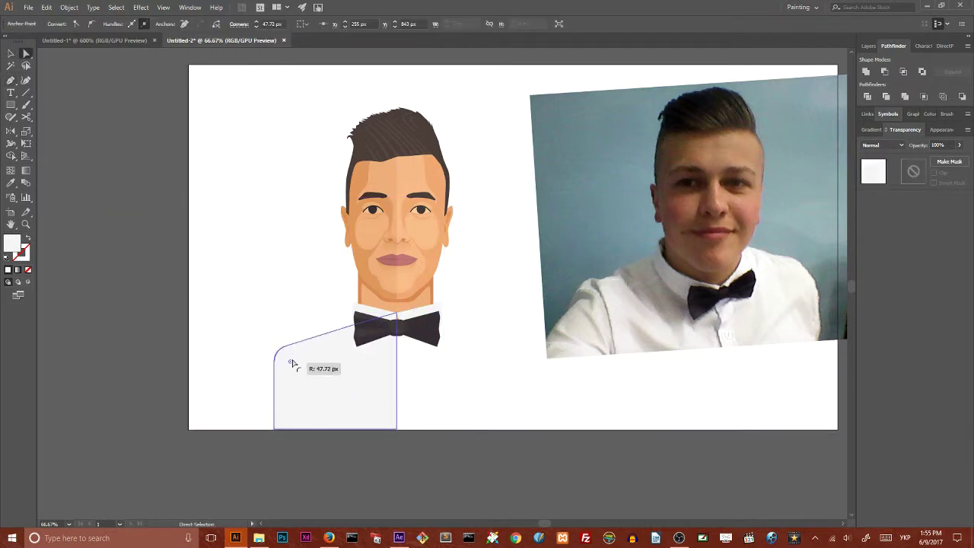
click(235, 256)
- Reflect a copy of the left shirt half across the centre line to form the right half
key(ctrl+z)
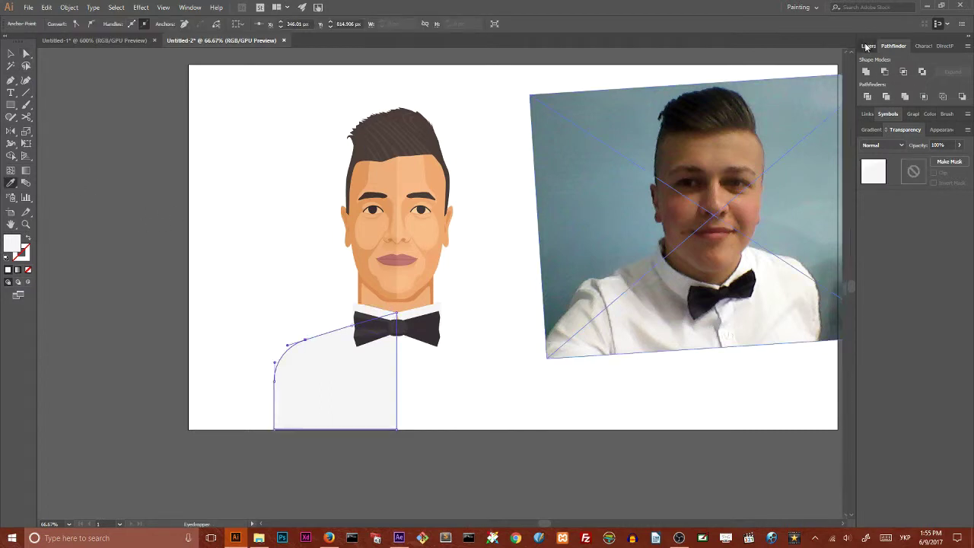
key(F7)
click(154, 320)
click(327, 380)
key(o)
click(397, 362)
drag(517, 365, 594, 253)
key(v)
click(437, 383)
click(25, 55)
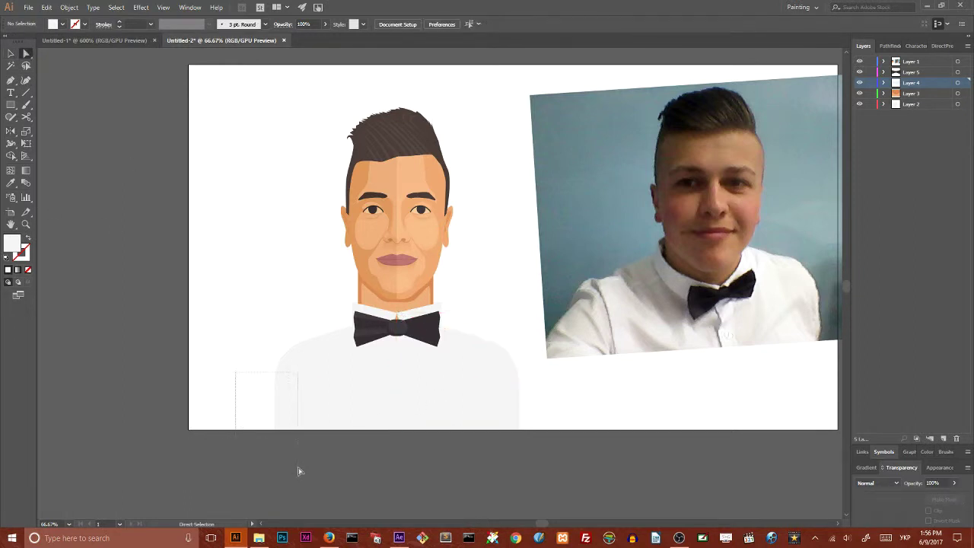
- Scale both shirt halves up slightly wider and taller
drag(298, 467, 472, 410)
key(s)
drag(566, 387, 573, 389)
key(ctrl+shift+a)
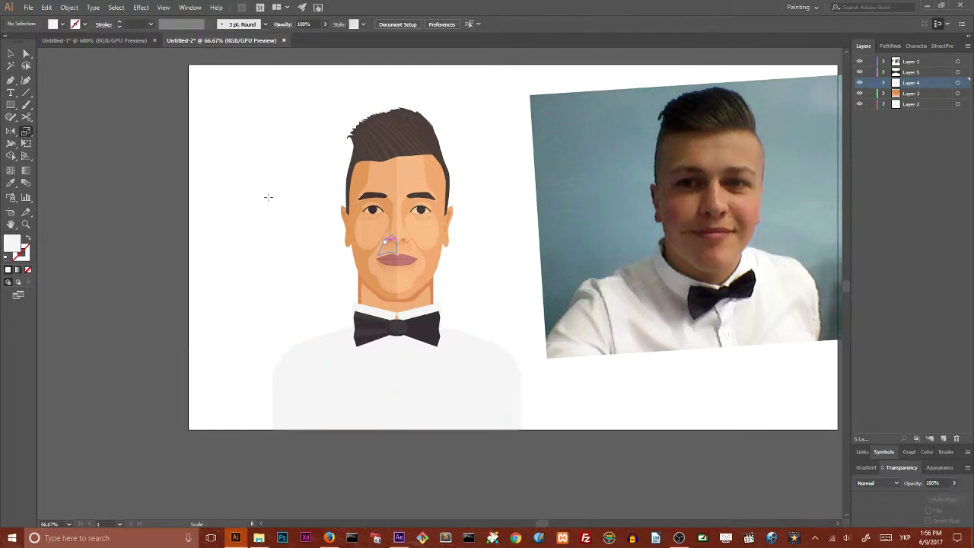
drag(236, 404, 300, 457)
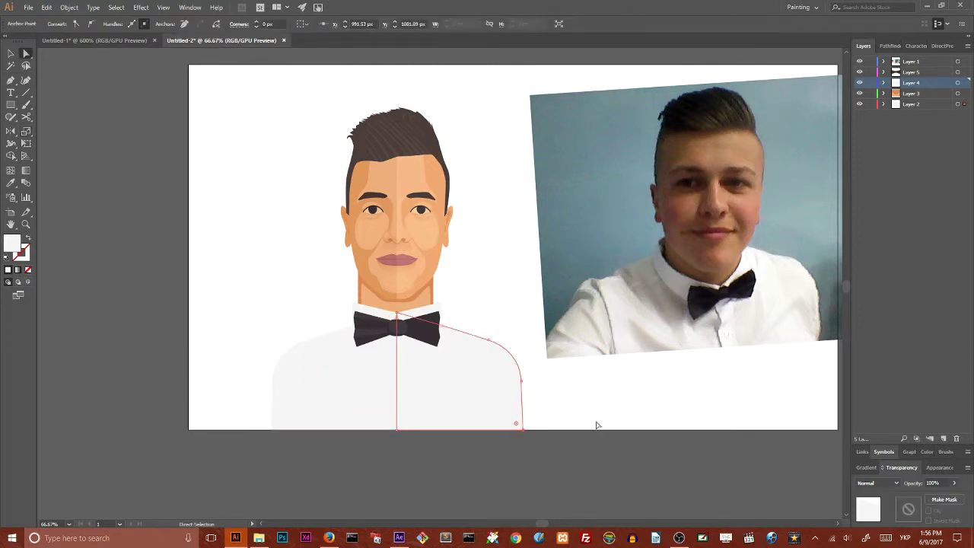
key(ctrl+shift+a)
- Draw a thin crease line near the left shirt hem and give it a fill colour
click(10, 81)
drag(308, 406, 310, 434)
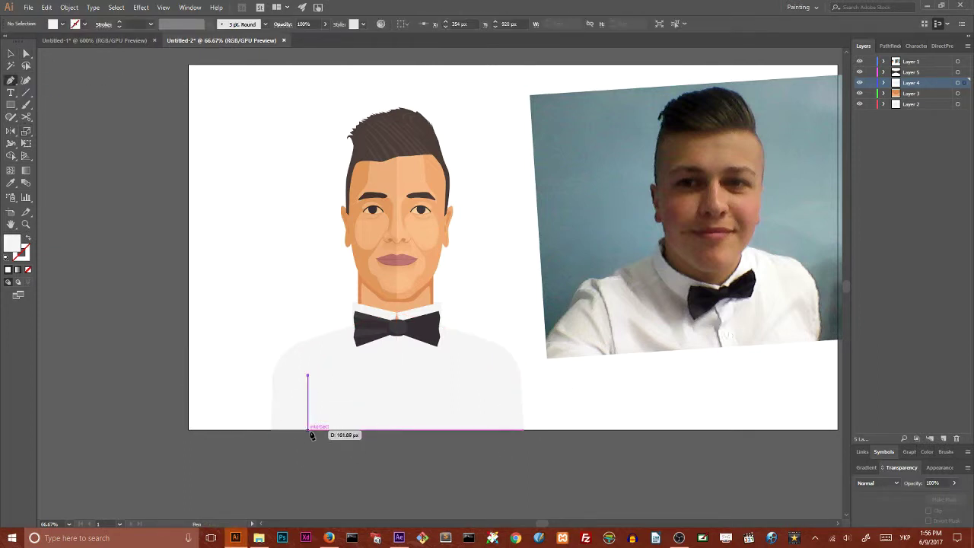
click(315, 391)
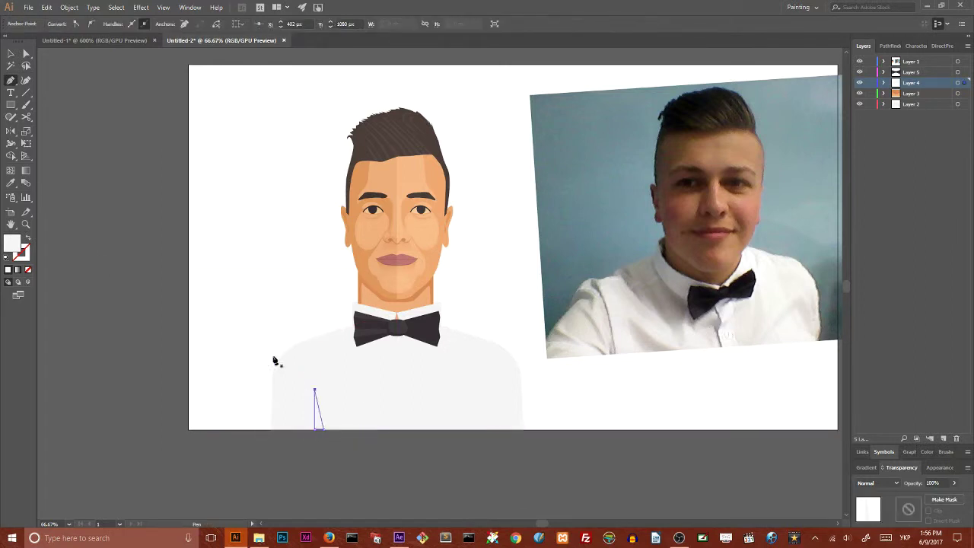
click(25, 54)
click(316, 428)
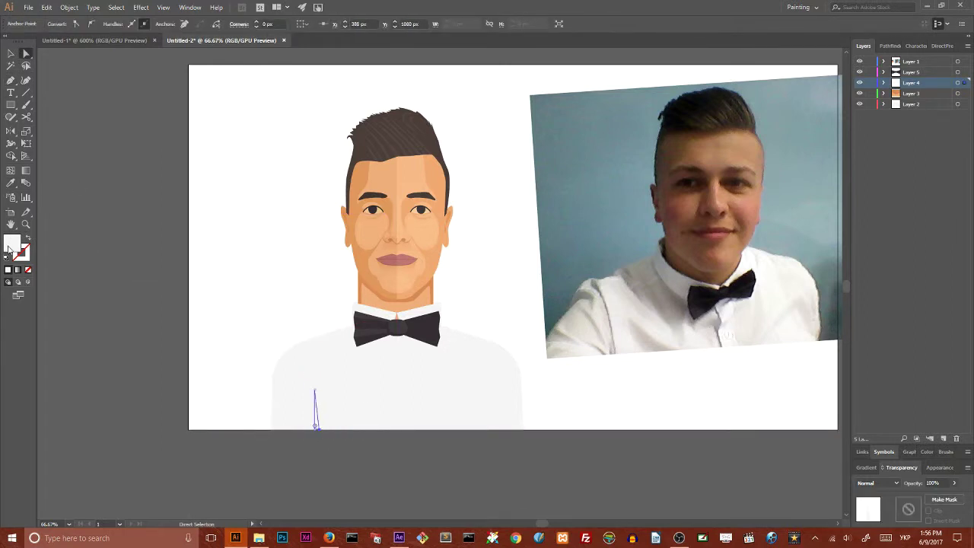
double_click(11, 244)
click(337, 164)
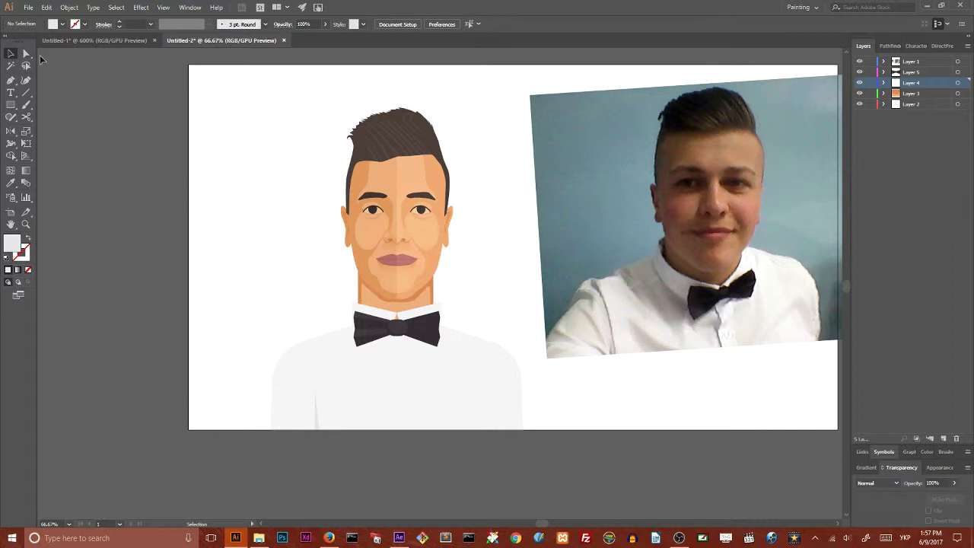
click(300, 464)
- Mirror a copy of the crease onto the shirt's right side
click(11, 54)
alt+click(396, 379)
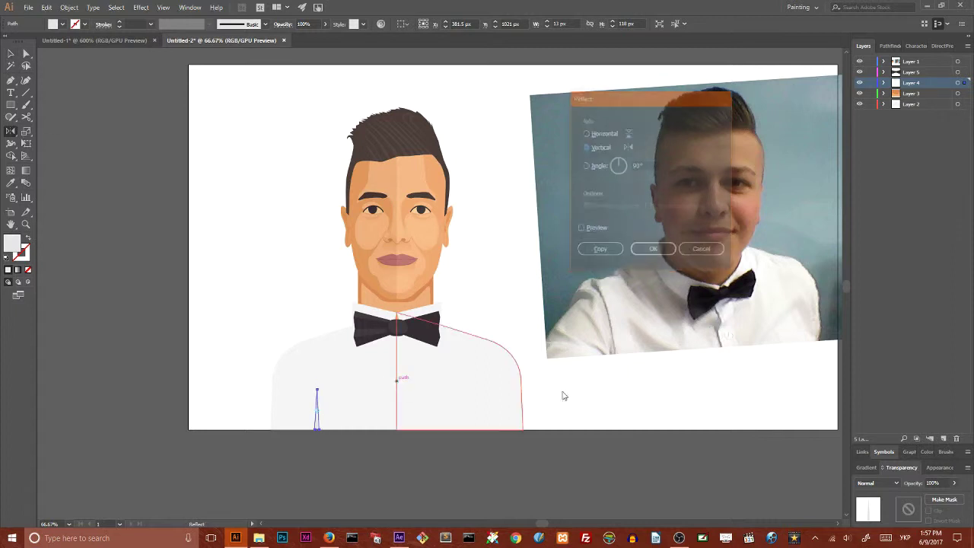
click(600, 252)
key(v)
click(50, 117)
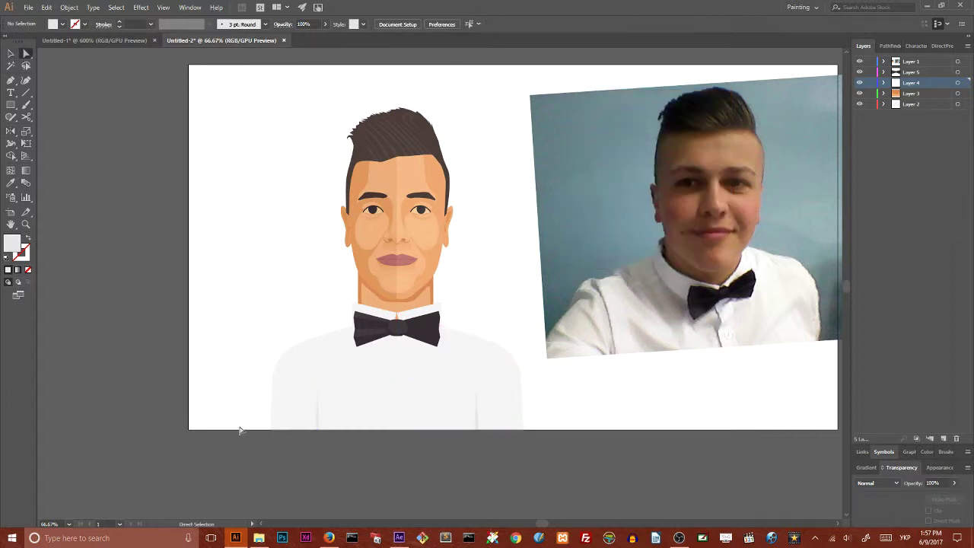
- Raise the shirt's bottom edge slightly above the artboard edge
drag(239, 430, 572, 420)
key(shift+Up)
key(shift+Up)
key(shift+Up)
click(493, 494)
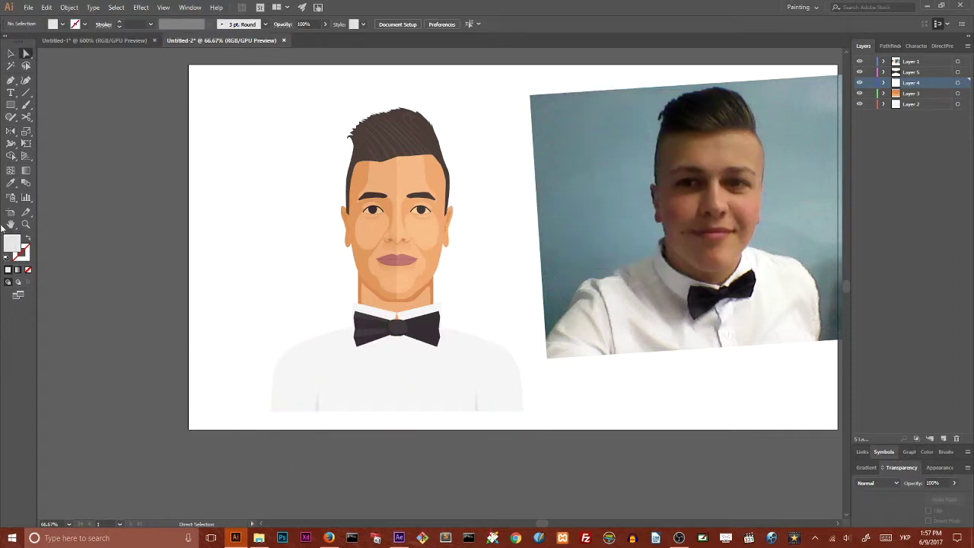
click(16, 6)
click(231, 383)
- Draw a narrow placket strip down the shirt's centre
drag(392, 337, 404, 412)
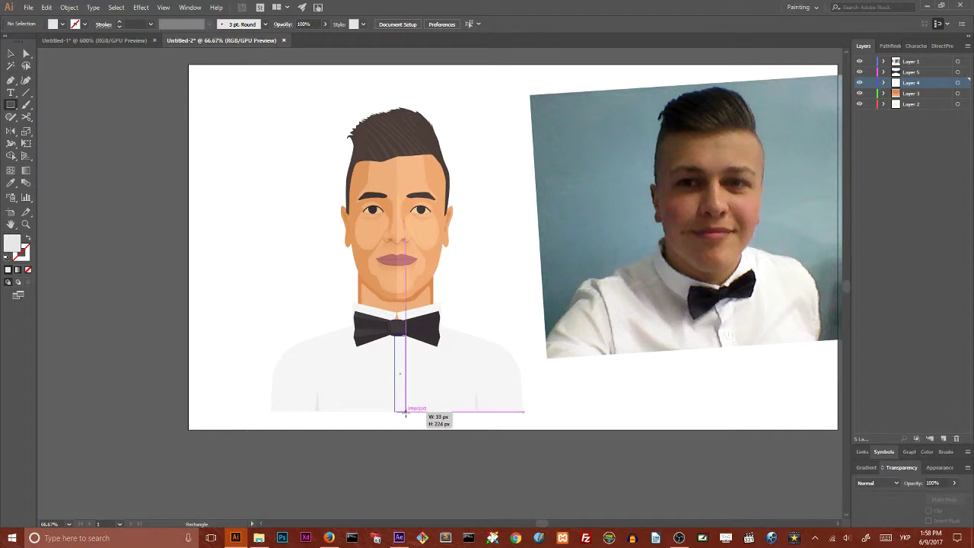
key(v)
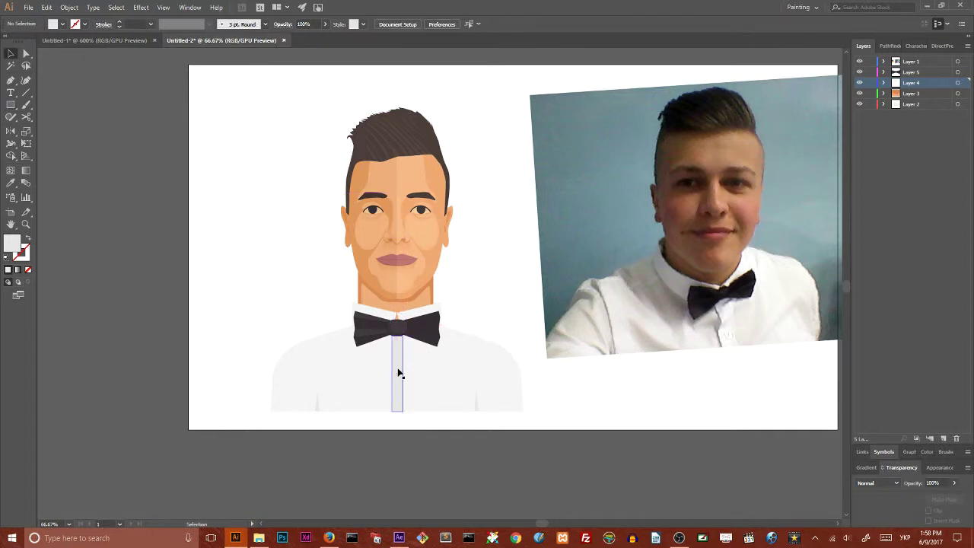
click(592, 394)
- Pull the bow tie's right corner down and left, then return to 100% view
key(ctrl+plus)
key(ctrl+plus)
key(a)
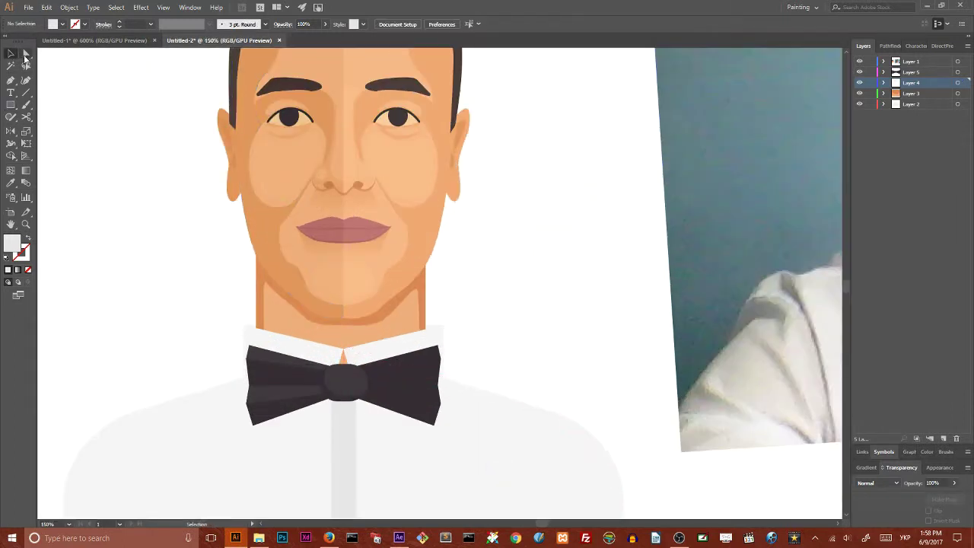
drag(349, 347, 337, 365)
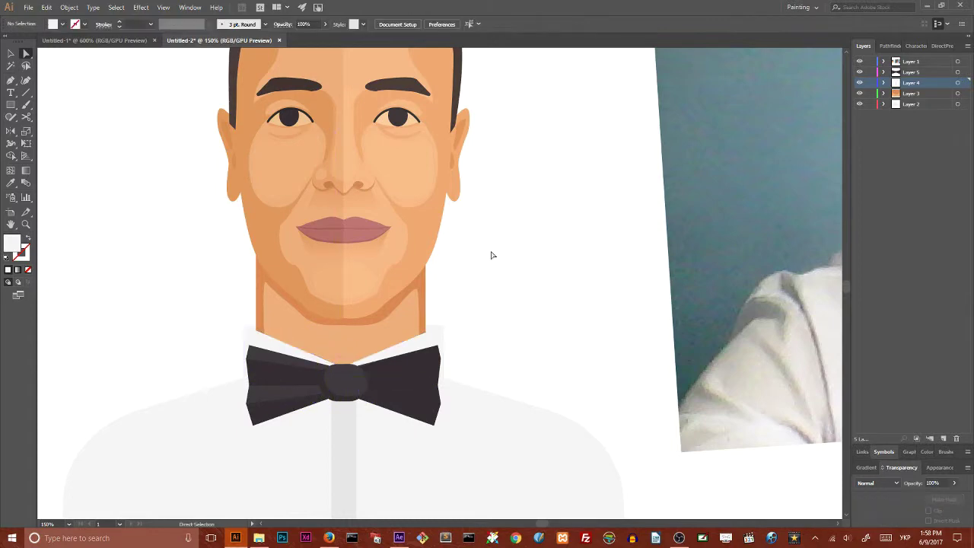
scroll(502, 247, down, 3)
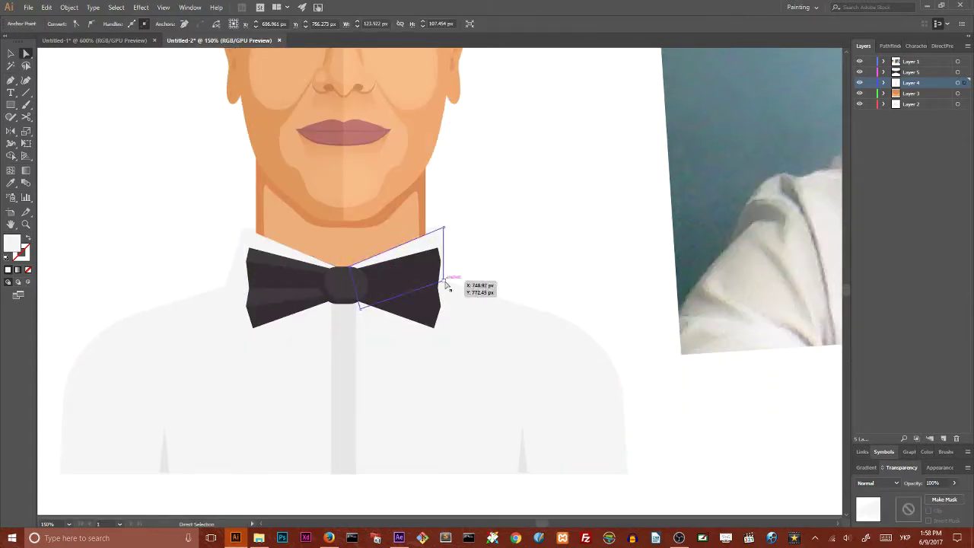
key(ctrl+minus)
key(ctrl+minus)
key(ctrl+minus)
key(ctrl+1)
key(v)
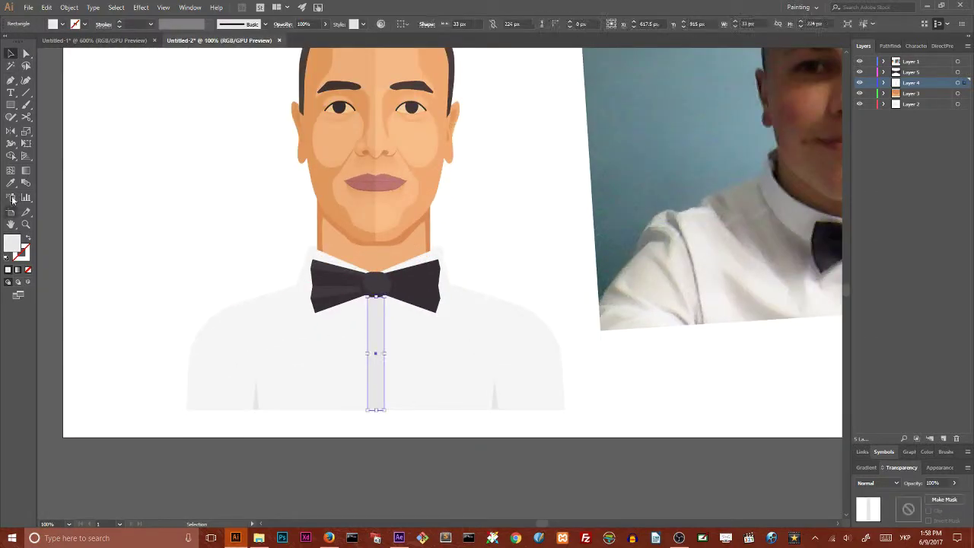
- Centre the placket strip under the bow tie knot and add a small round button
click(381, 350)
key(Delete)
key(ctrl+z)
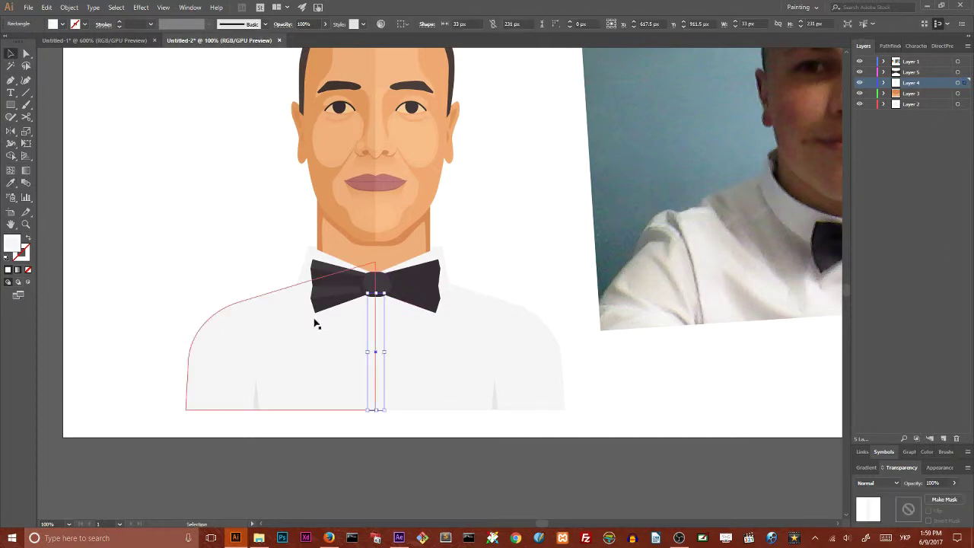
click(126, 196)
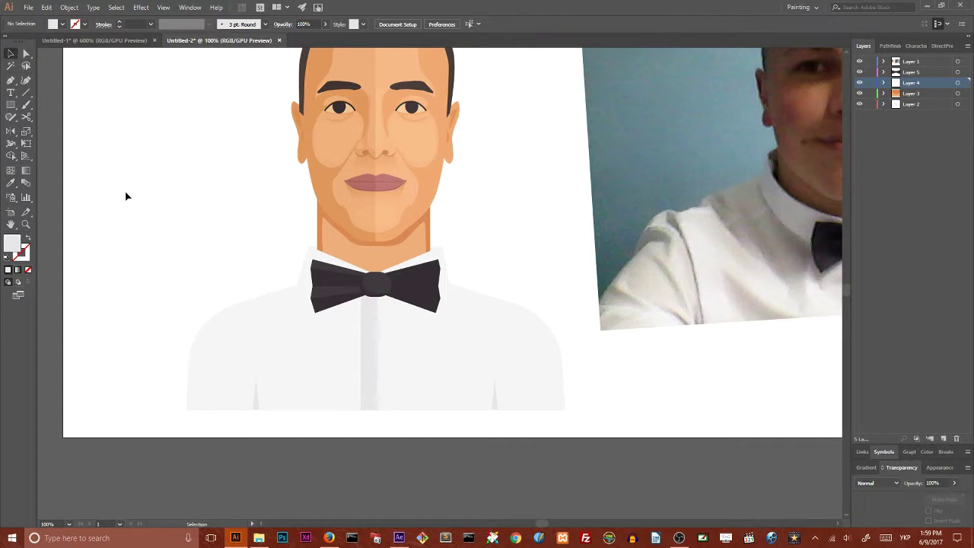
click(328, 266)
click(370, 329)
click(141, 238)
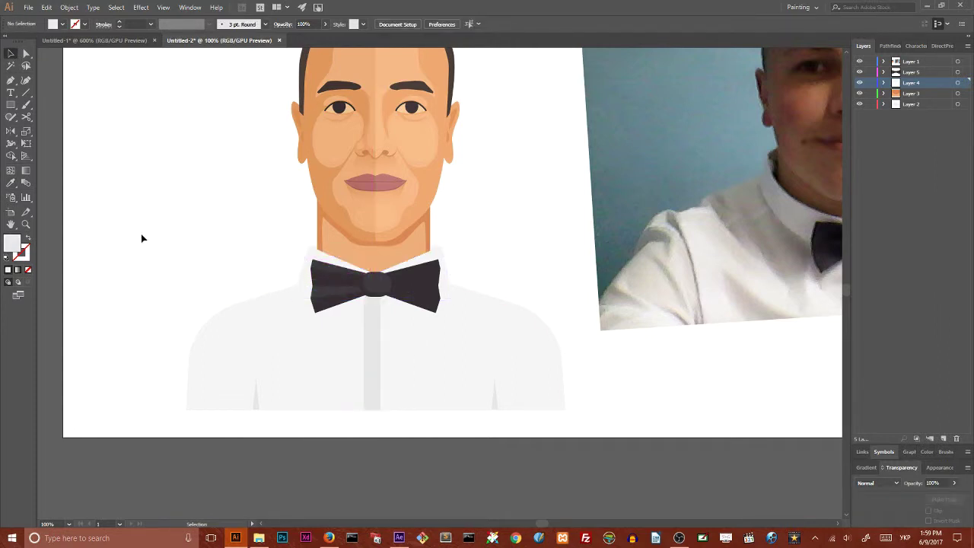
drag(370, 347, 378, 348)
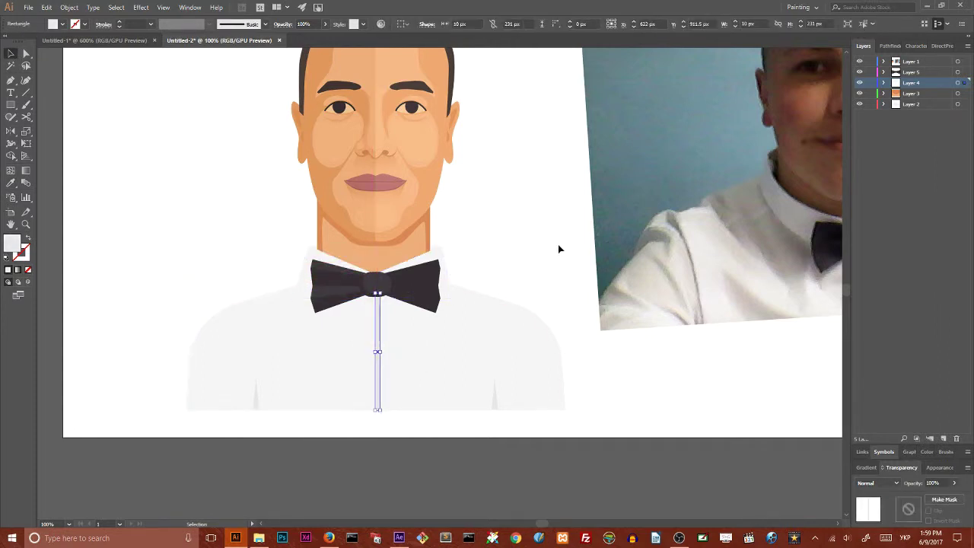
click(522, 232)
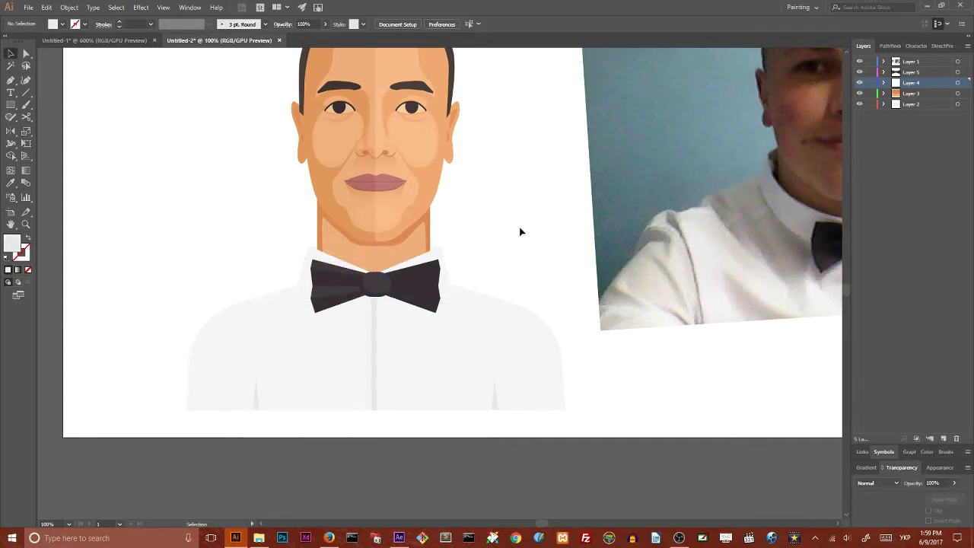
drag(10, 104, 53, 129)
drag(349, 340, 371, 362)
- Give the shirt button circle a sampled grey ring style and add two buttonhole dots inside it
click(9, 56)
key(ctrl+plus)
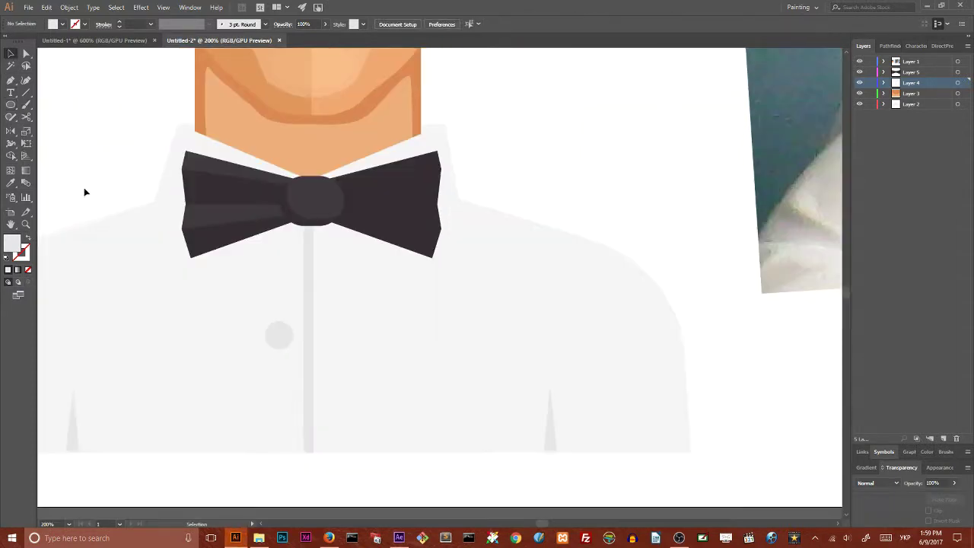
key(i)
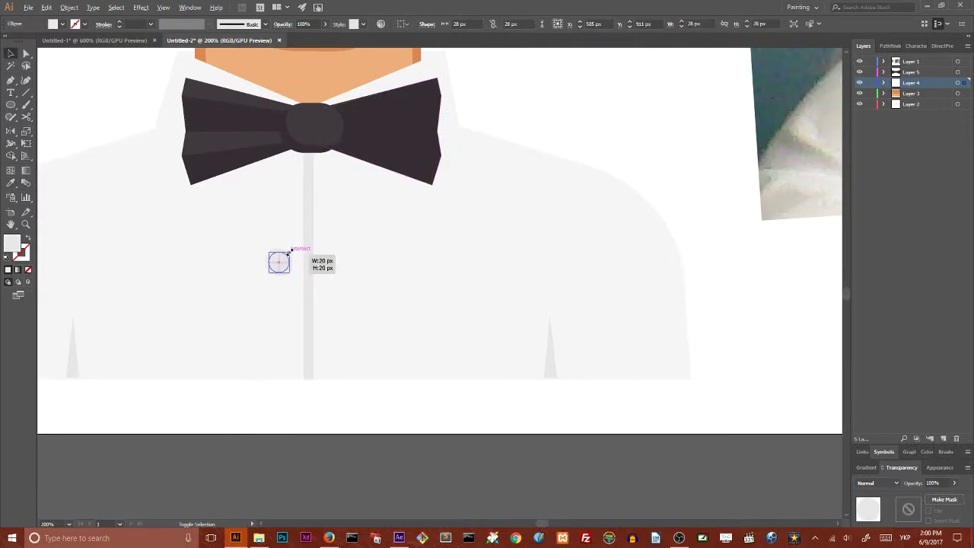
key(v)
click(77, 104)
drag(12, 99, 46, 126)
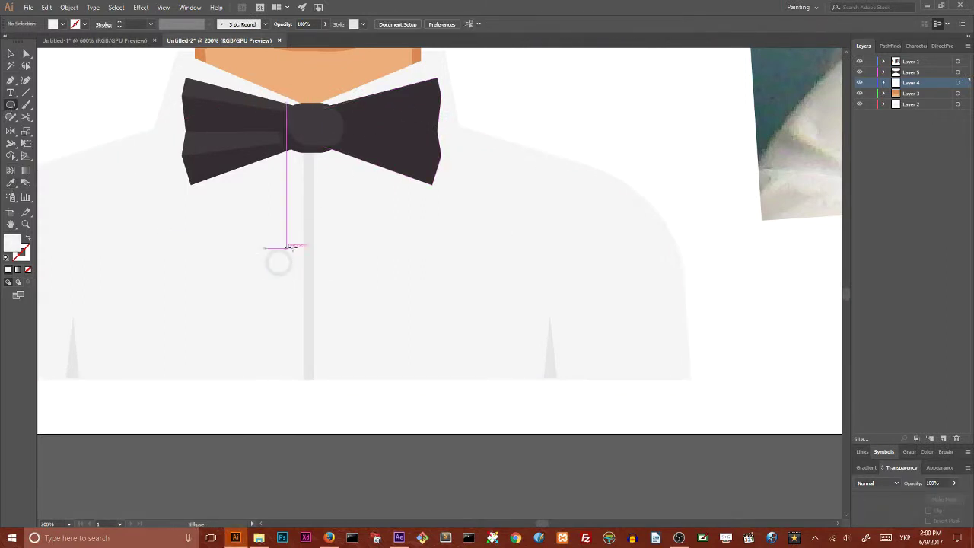
key(v)
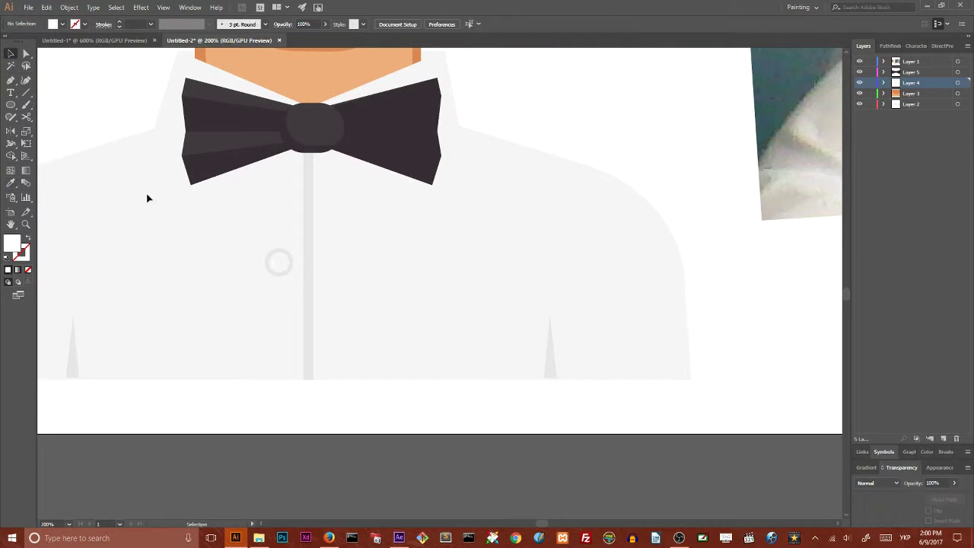
drag(285, 265, 286, 264)
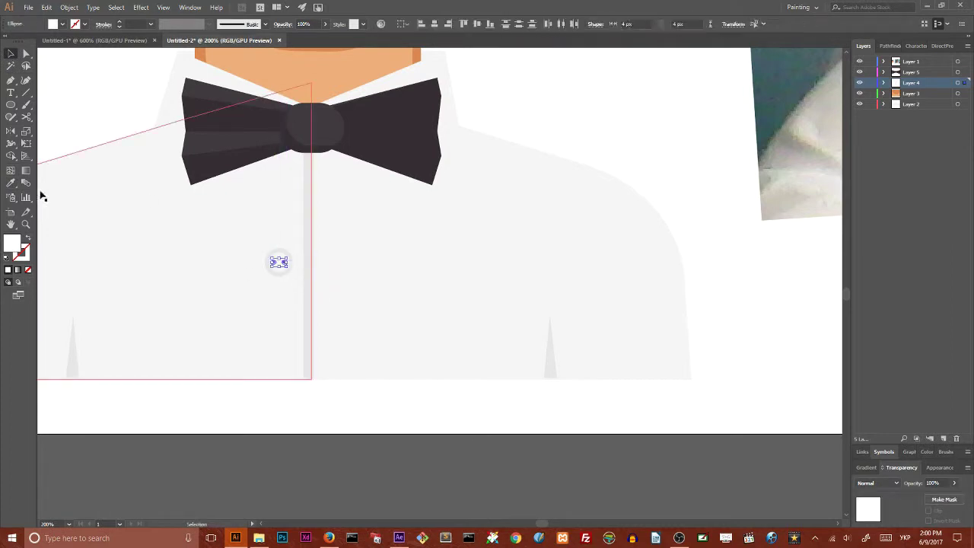
- Adjust anchor points so the shirt halves' top corners tuck beneath the bow tie knot
click(290, 181)
click(193, 133)
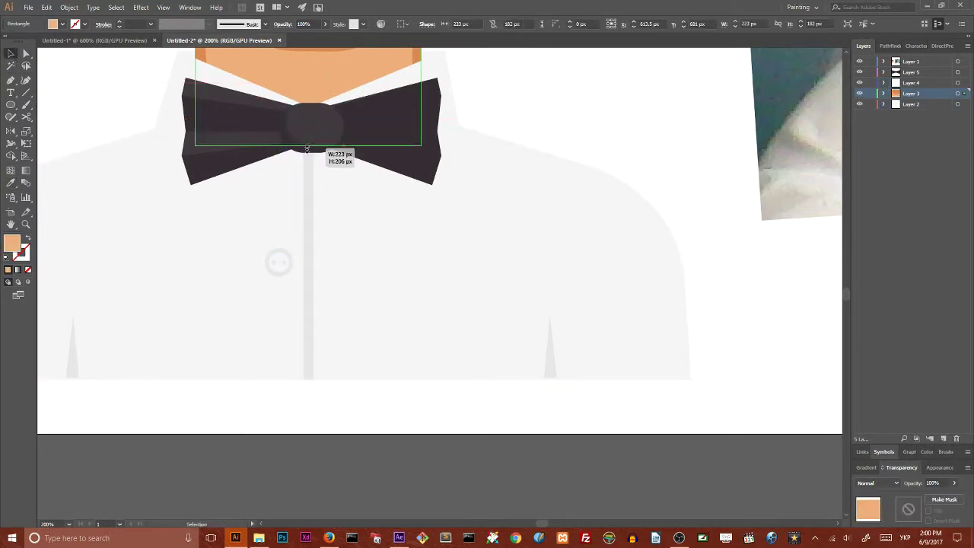
click(313, 146)
click(515, 92)
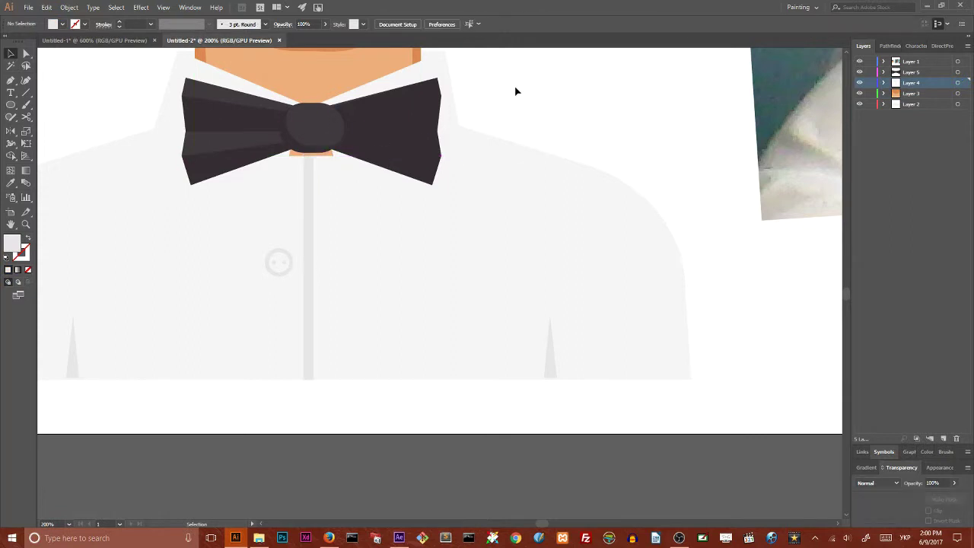
click(324, 126)
key(a)
click(297, 120)
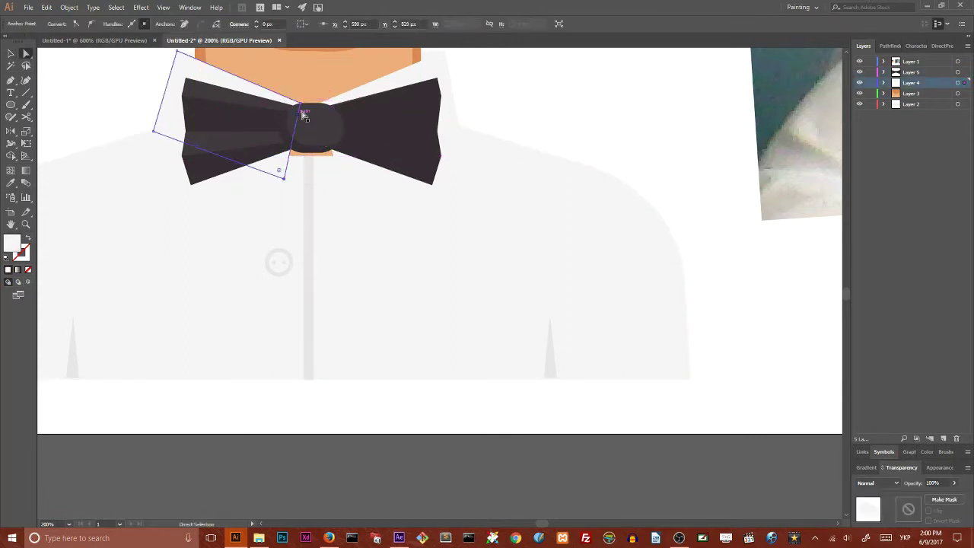
click(337, 130)
click(525, 56)
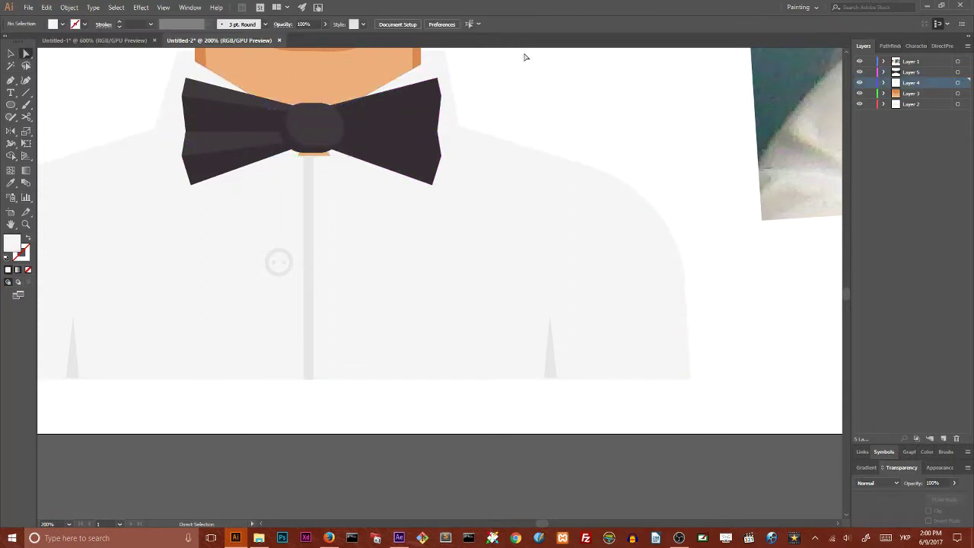
- Try reshaping bow tie anchor points, then undo both changes
key(v)
click(275, 95)
right_click(426, 80)
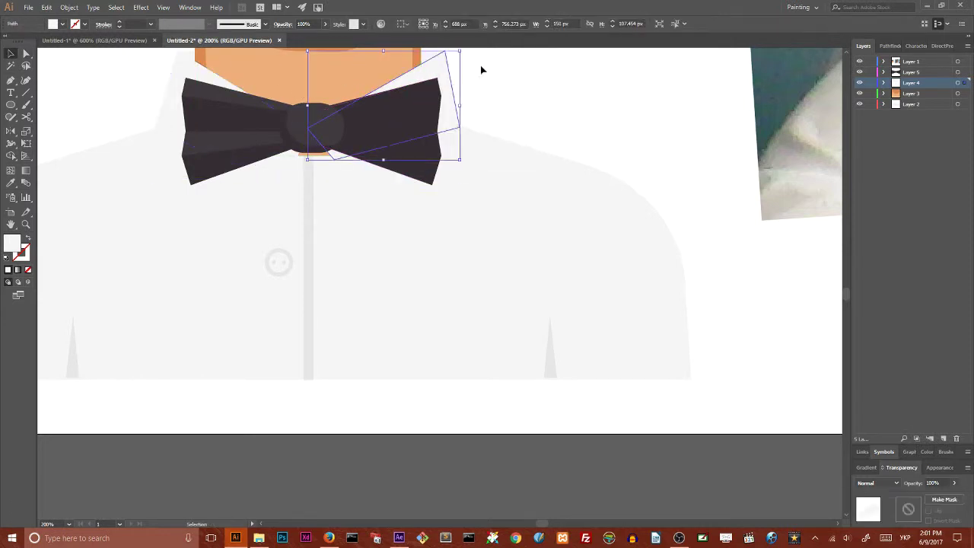
key(ctrl+minus)
key(a)
mouse_move(430, 301)
mouse_down()
mouse_move(406, 332)
mouse_move(327, 304)
mouse_up()
key(ctrl+z)
drag(533, 263, 561, 298)
key(ctrl+z)
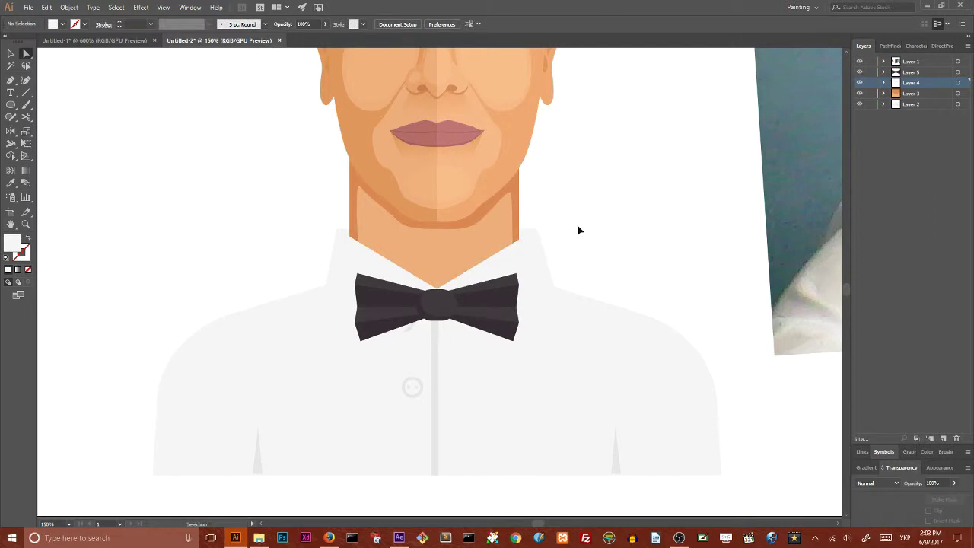
- Zoom in to check the shirt button, then fit the whole artboard back in view
key(ctrl+0)
key(v)
key(ctrl+plus)
key(ctrl+plus)
key(ctrl+plus)
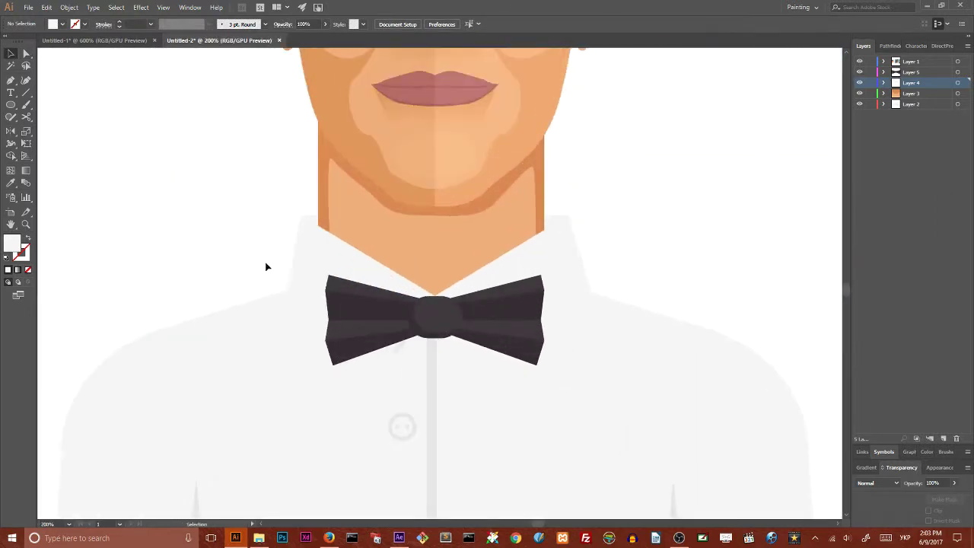
scroll(342, 289, down, 3)
click(402, 291)
click(634, 120)
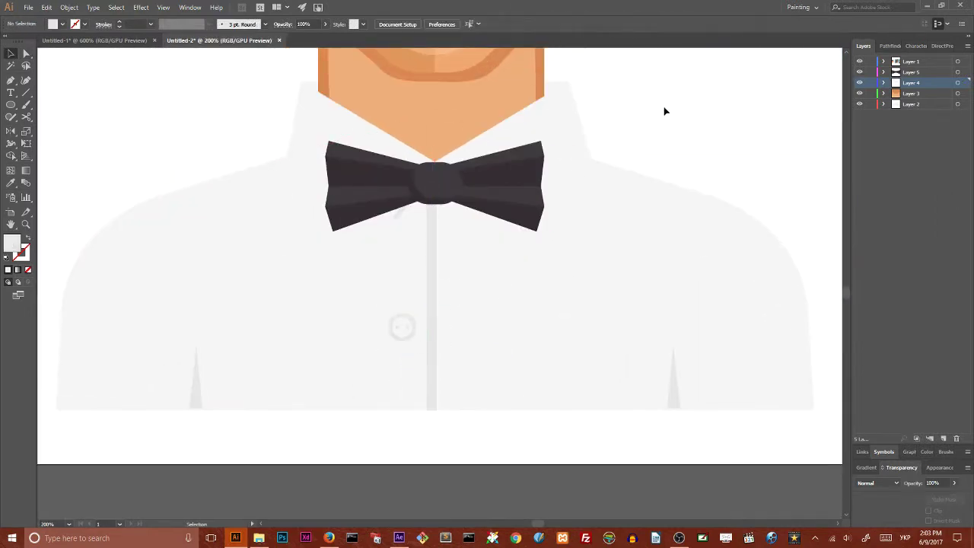
key(ctrl+0)
- Delete the reference photo and move the illustrated man to the artboard centre
click(584, 185)
key(Delete)
drag(455, 283, 513, 277)
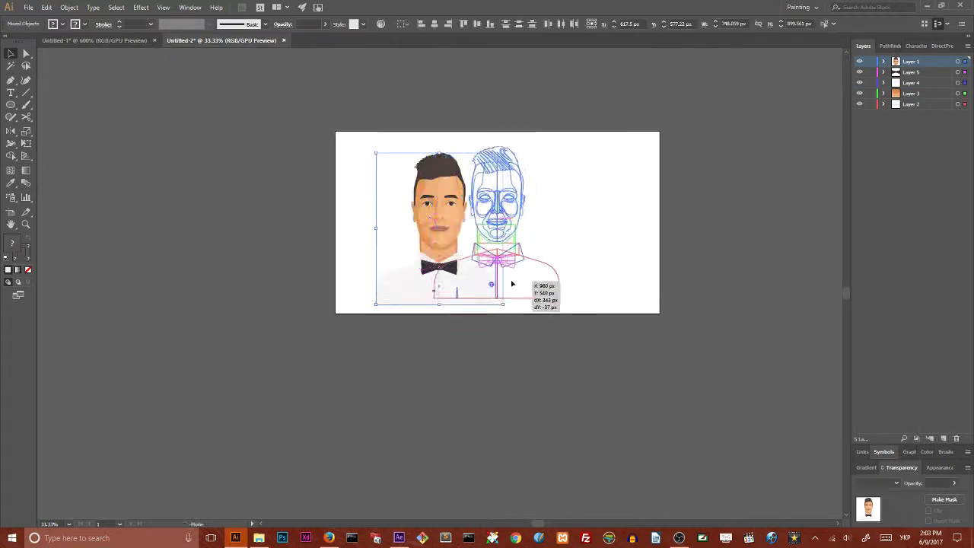
click(586, 185)
- Draw a large circle over the man, then delete it
drag(10, 104, 45, 126)
drag(411, 124, 583, 297)
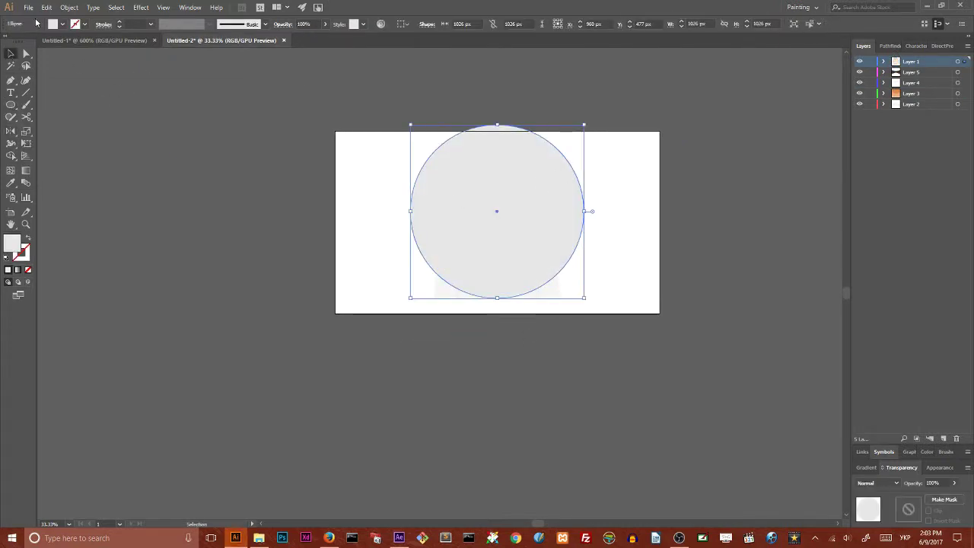
key(Delete)
click(28, 7)
- Save the portrait under a new name as AhmedFlatPortrait.ai
click(35, 102)
text(ф)
text(A)
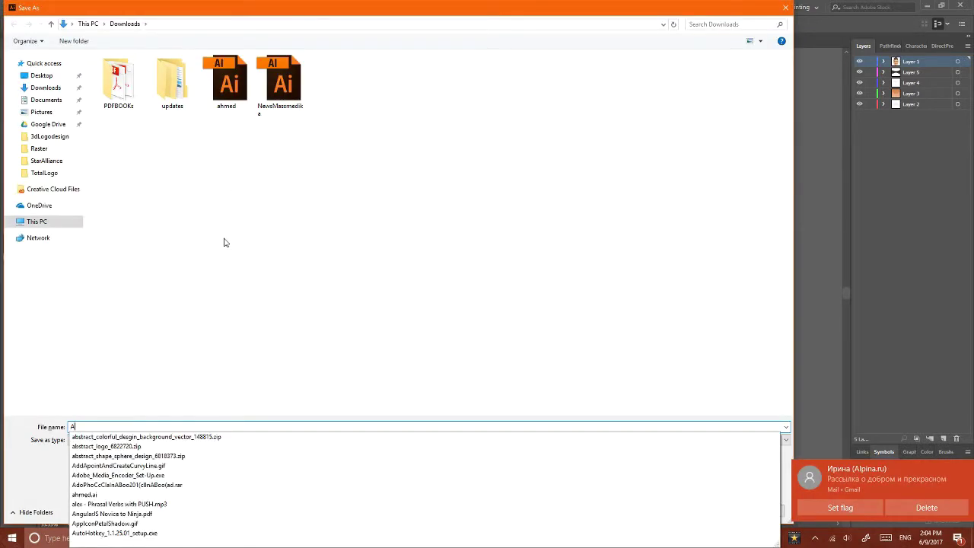
text(hmedFlatPortrait)
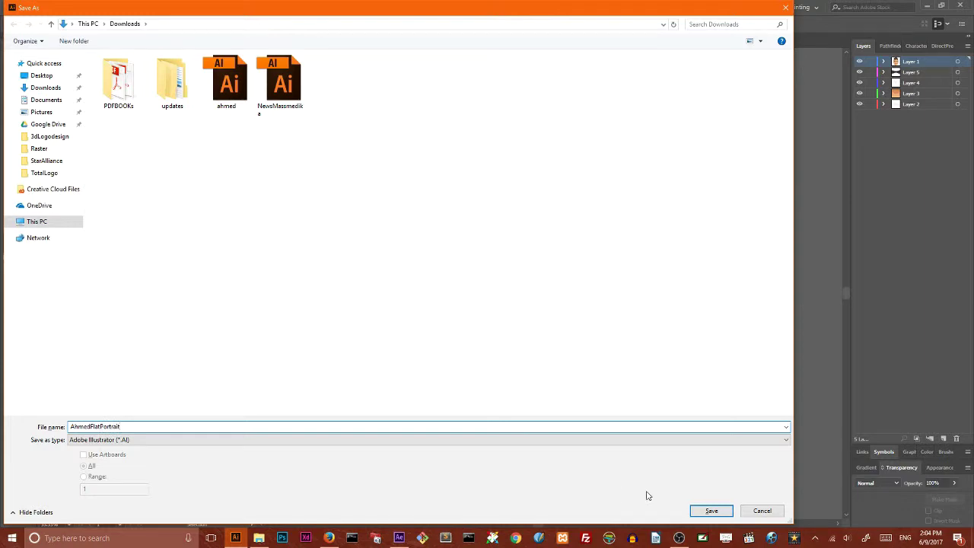
key(Return)
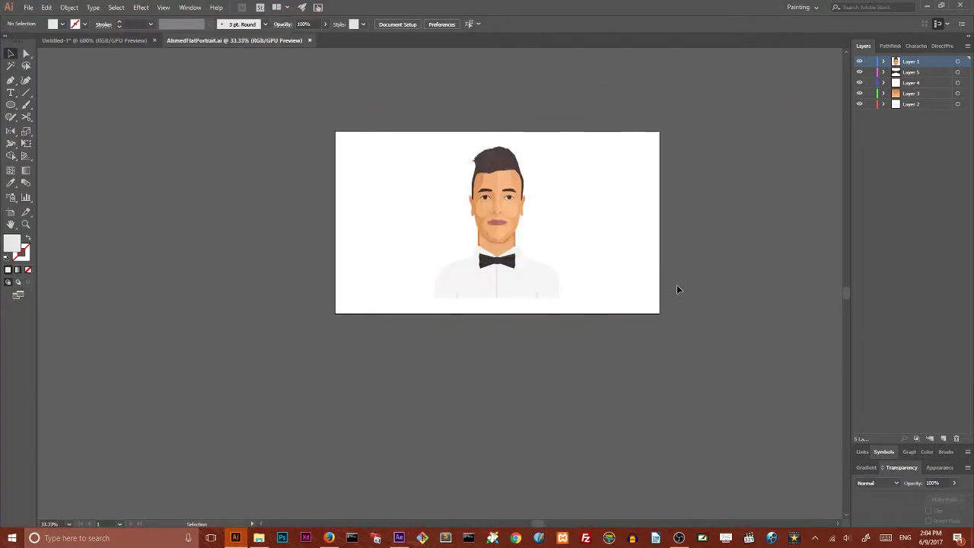
key(ctrl+n)
- Create a new document, copy the portrait into it, and draw a large circle over the face
key(Return)
key(ctrl+shift+Tab)
drag(486, 228, 407, 238)
click(289, 149)
click(11, 104)
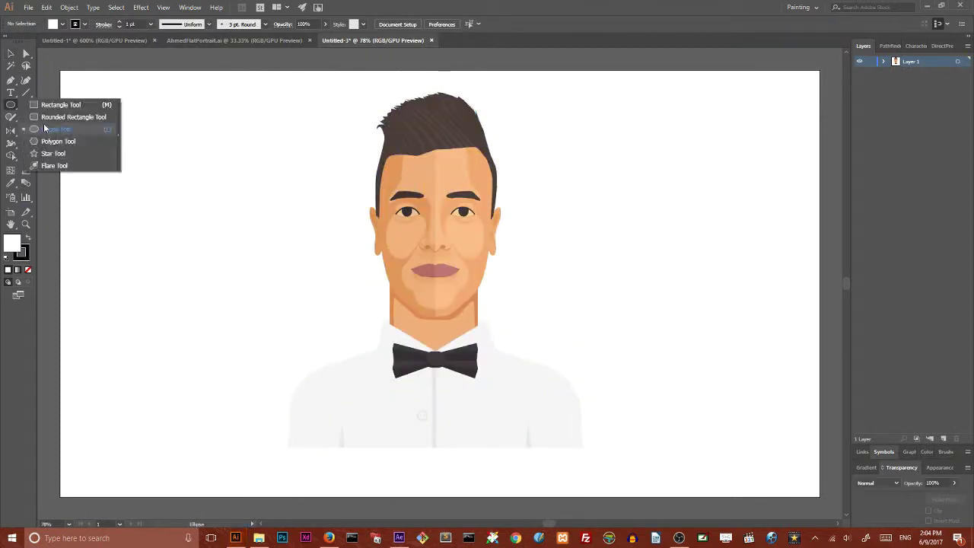
drag(435, 235, 639, 440)
- Select the circle and portrait together and clip the portrait inside the circle with Ctrl+7
key(v)
drag(140, 121, 324, 353)
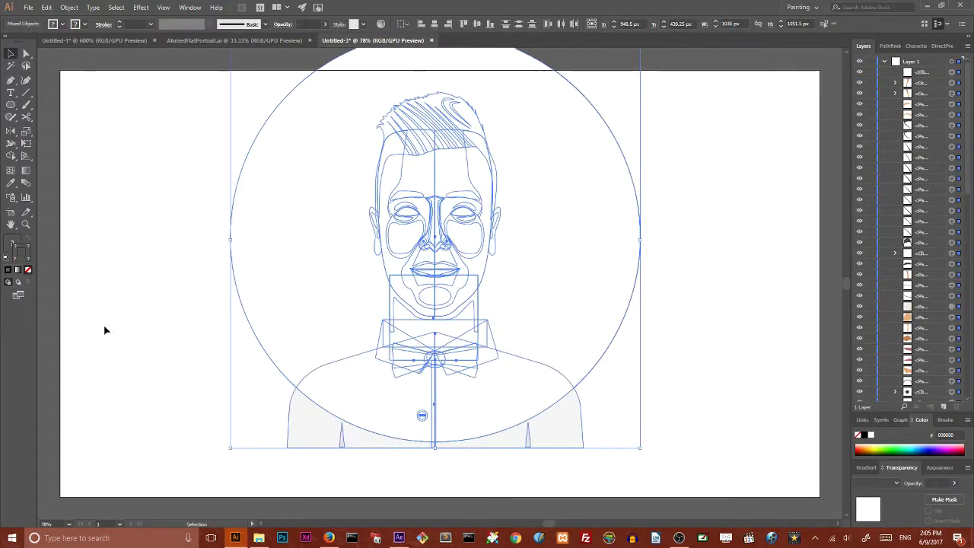
click(970, 392)
key(ctrl+a)
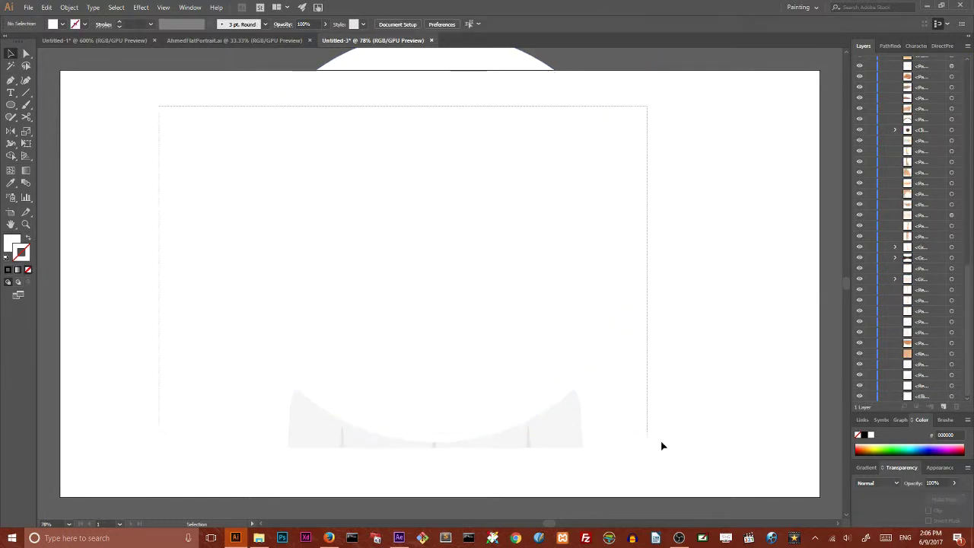
key(ctrl+7)
- Fill the clipping circle with blue #5297b2 and adjust its size on the artboard
click(951, 82)
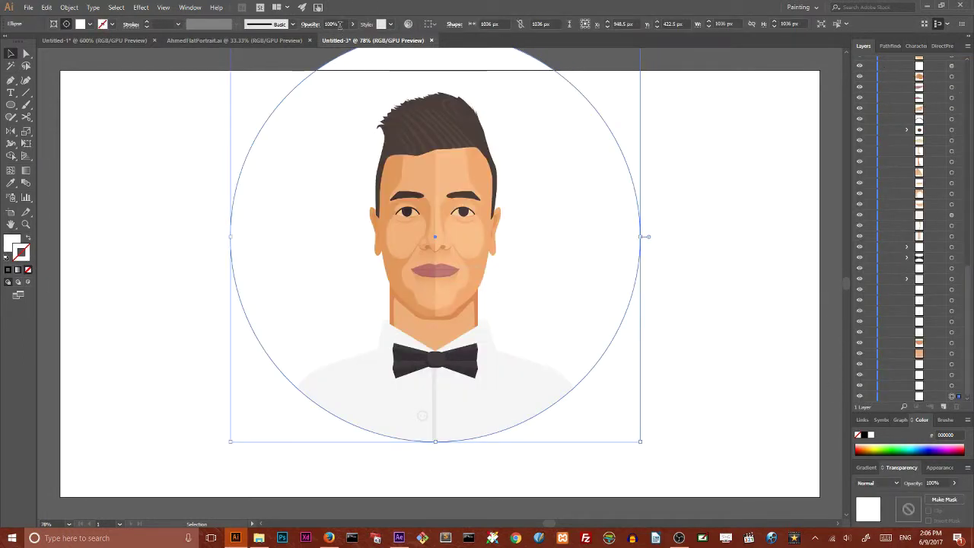
double_click(11, 243)
text(5297b2)
click(337, 162)
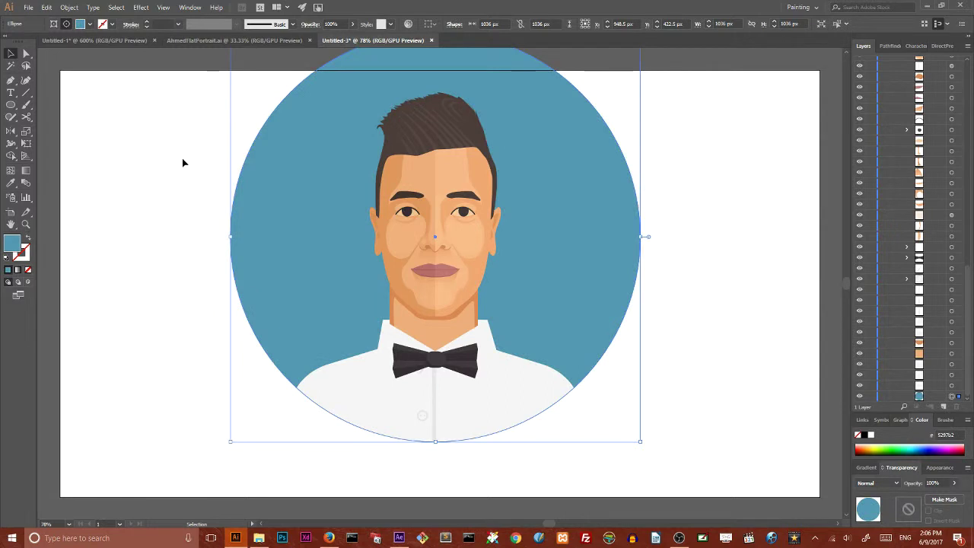
scroll(182, 160, up, 2)
drag(570, 273, 587, 273)
scroll(591, 241, down, 2)
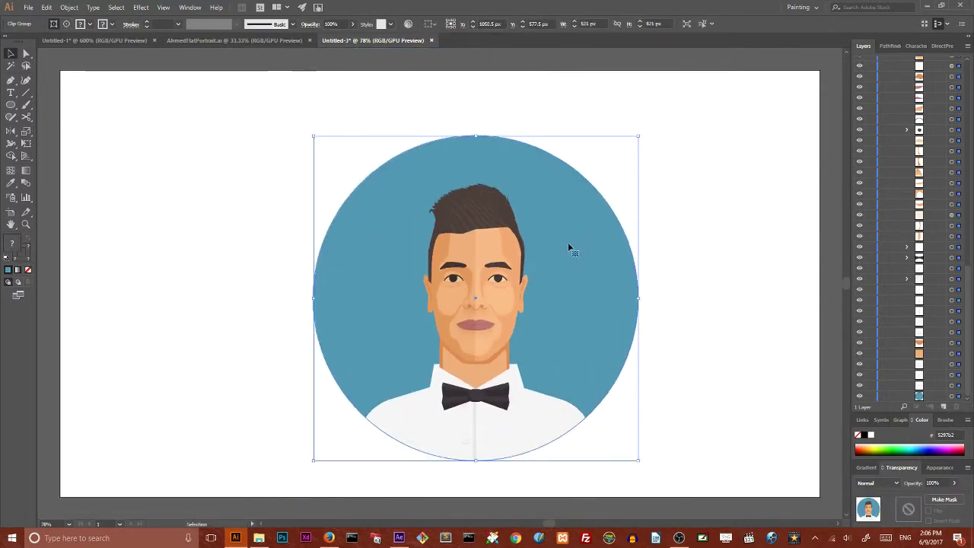
click(678, 178)
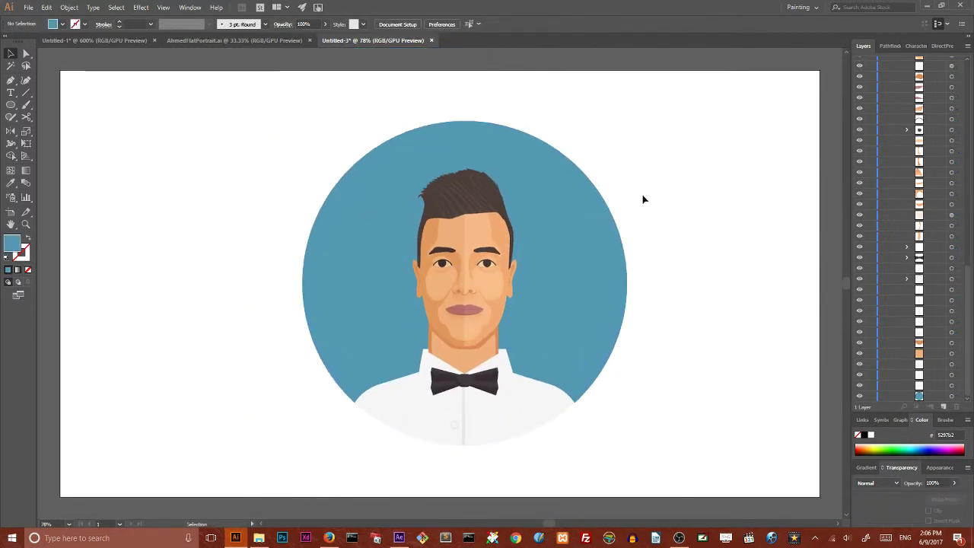